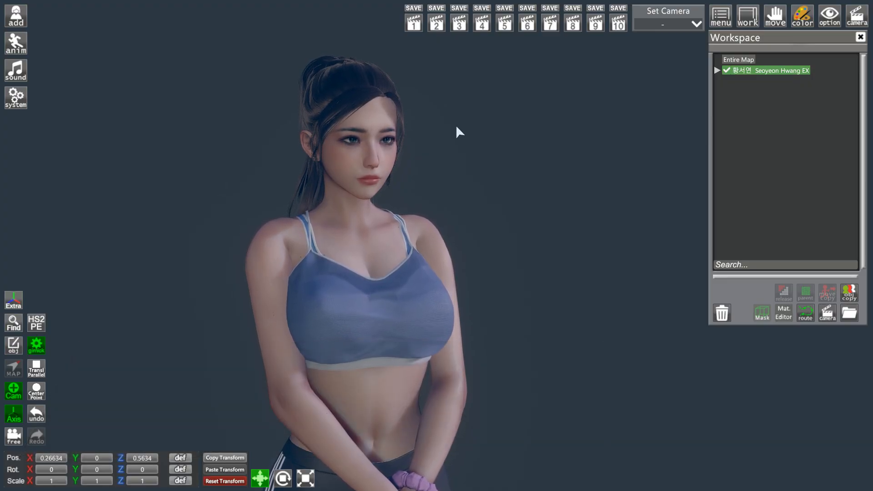
# Examine the character from several camera angles and distances
pyautogui.moveTo(446, 239)
pyautogui.mouseDown()
pyautogui.moveTo(437, 245)
pyautogui.moveTo(507, 182)
pyautogui.moveTo(527, 141)
pyautogui.mouseUp()
pyautogui.moveTo(532, 152)
pyautogui.mouseDown(button='right')
pyautogui.moveTo(532, 236)
pyautogui.moveTo(532, 181)
pyautogui.moveTo(476, 168)
pyautogui.mouseUp(button='right')
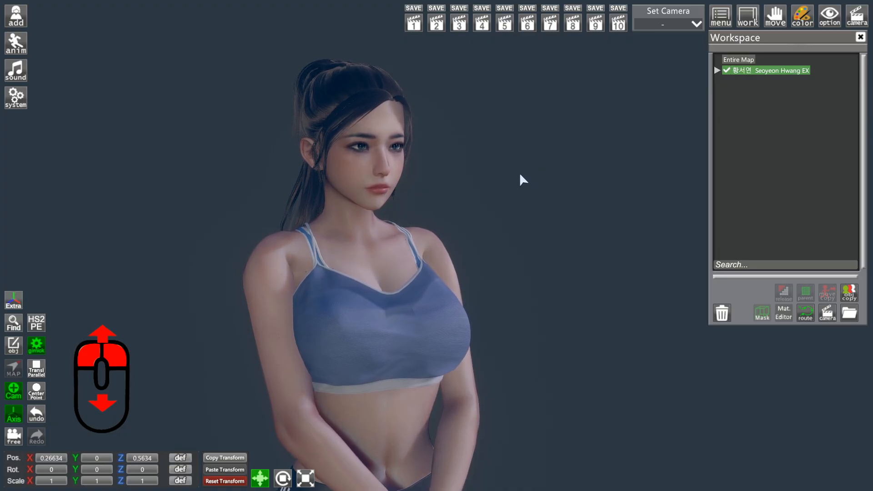
pyautogui.moveTo(481, 182)
pyautogui.mouseDown(button='right')
pyautogui.moveTo(429, 182)
pyautogui.moveTo(623, 183)
pyautogui.moveTo(412, 183)
pyautogui.moveTo(543, 182)
pyautogui.moveTo(456, 182)
pyautogui.mouseUp(button='right')
pyautogui.moveTo(481, 182); pyautogui.dragTo(331, 183)
pyautogui.moveTo(546, 197); pyautogui.dragTo(723, 197)
pyautogui.moveTo(475, 189)
pyautogui.mouseDown(button='right')
pyautogui.moveTo(537, 189)
pyautogui.moveTo(541, 205)
pyautogui.moveTo(473, 191)
pyautogui.moveTo(329, 191)
pyautogui.mouseUp(button='right')
pyautogui.moveTo(477, 189)
pyautogui.mouseDown()
pyautogui.moveTo(350, 190)
pyautogui.moveTo(464, 192)
pyautogui.mouseUp()
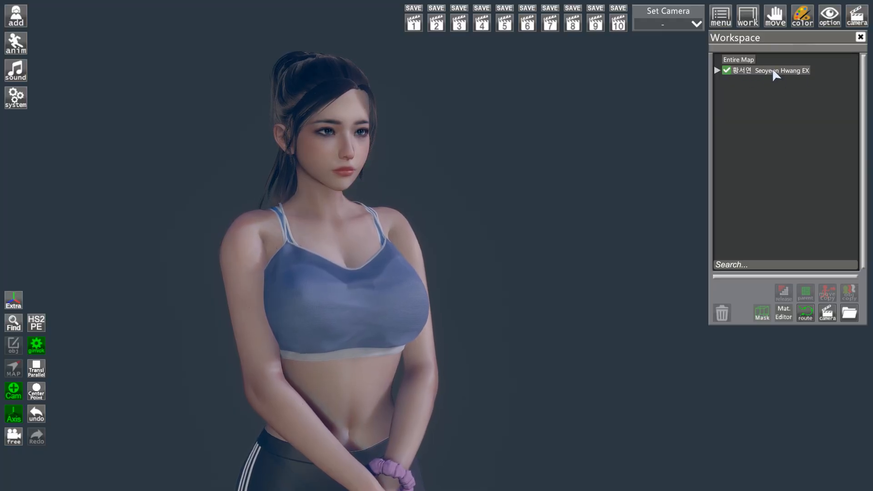
# Select the ponytailed character in the workspace and frame her whole figure together with the transform gizmo
pyautogui.click(772, 71)
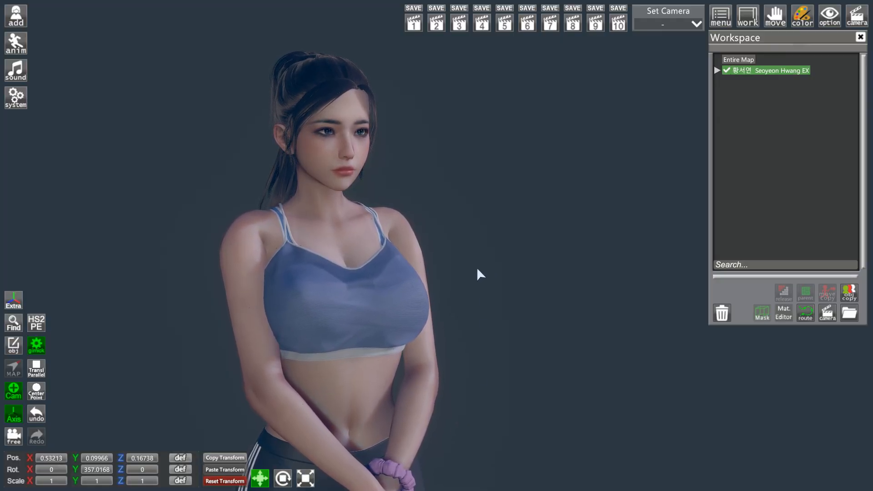
pyautogui.moveTo(461, 234); pyautogui.dragTo(491, 245)
pyautogui.moveTo(461, 234); pyautogui.dragTo(509, 273, button='right')
pyautogui.moveTo(461, 234); pyautogui.dragTo(450, 234)
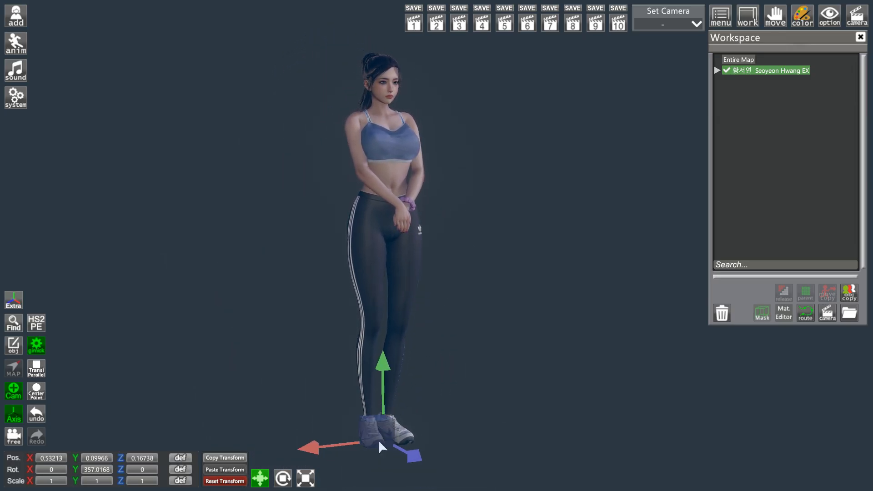
# Toggle the display of the character's transform axis gizmo off and on several times
pyautogui.click(14, 413)
pyautogui.click(15, 413)
pyautogui.click(14, 413)
pyautogui.click(14, 413)
pyautogui.click(14, 412)
pyautogui.click(14, 413)
pyautogui.click(14, 413)
pyautogui.click(14, 413)
pyautogui.click(14, 412)
pyautogui.click(14, 413)
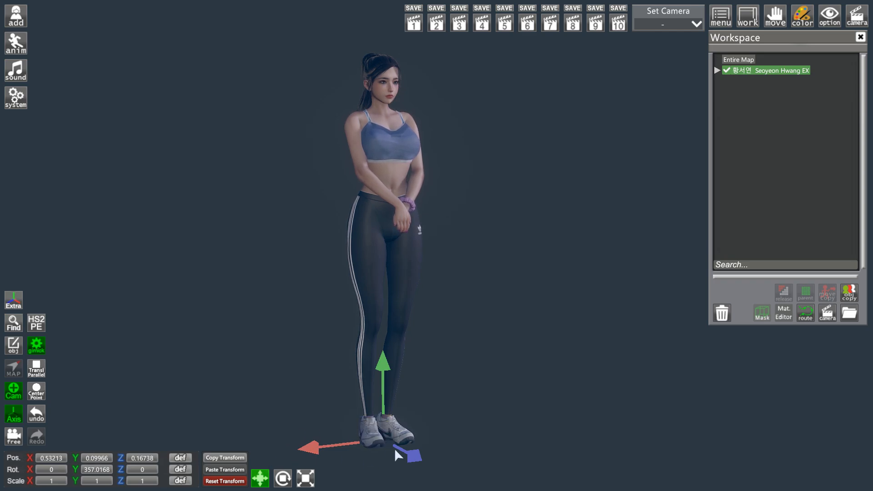
# Move the character along X and freely, then with parallel translation enabled across planes, to about X 0.42, Y 0.85, Z 0.69
pyautogui.moveTo(314, 452)
pyautogui.mouseDown()
pyautogui.moveTo(367, 442)
pyautogui.moveTo(307, 451)
pyautogui.mouseUp()
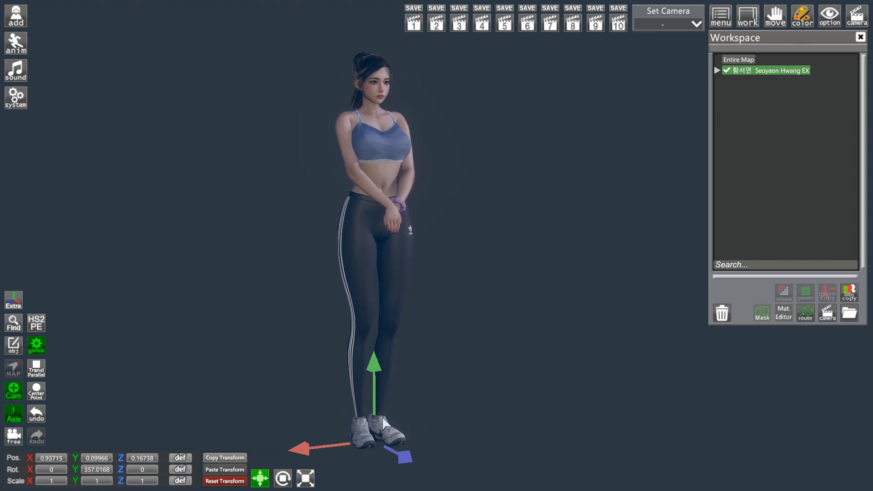
pyautogui.moveTo(370, 428)
pyautogui.mouseDown()
pyautogui.moveTo(373, 408)
pyautogui.moveTo(392, 411)
pyautogui.moveTo(382, 424)
pyautogui.moveTo(373, 418)
pyautogui.moveTo(383, 410)
pyautogui.moveTo(377, 427)
pyautogui.moveTo(368, 422)
pyautogui.moveTo(376, 421)
pyautogui.mouseUp()
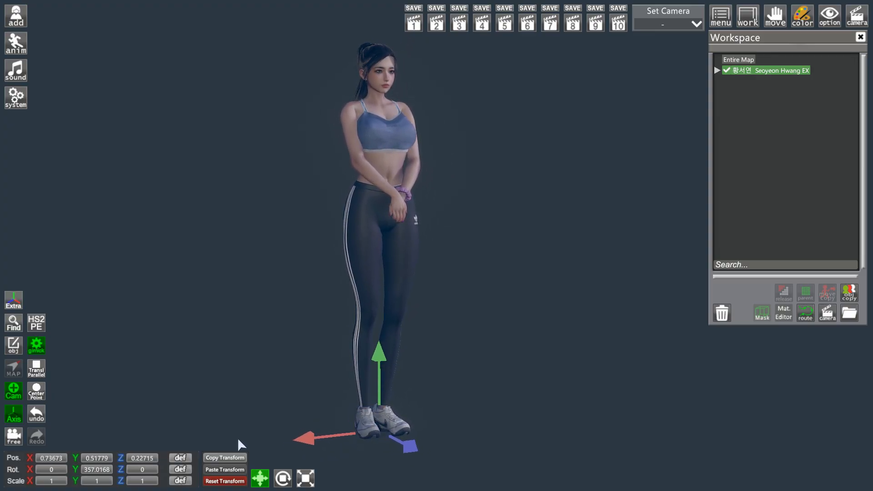
pyautogui.click(34, 369)
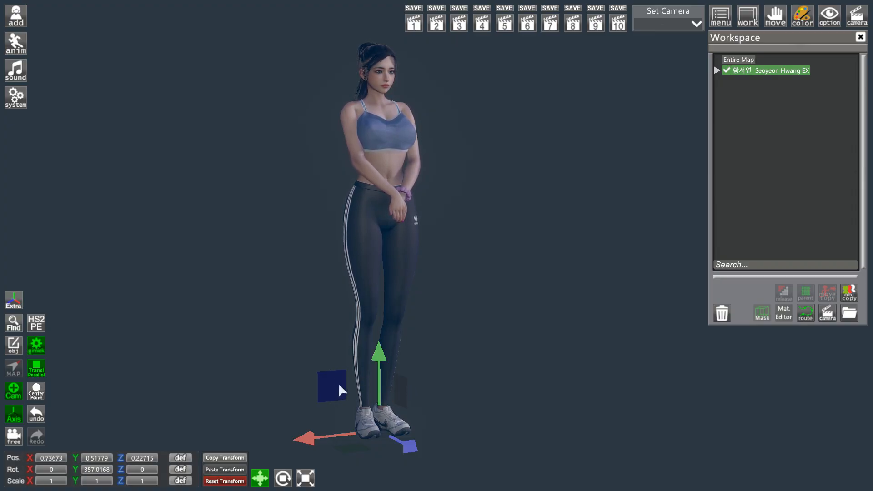
pyautogui.moveTo(331, 384)
pyautogui.mouseDown()
pyautogui.moveTo(323, 375)
pyautogui.moveTo(337, 361)
pyautogui.moveTo(353, 371)
pyautogui.moveTo(336, 378)
pyautogui.mouseUp()
pyautogui.moveTo(369, 350); pyautogui.dragTo(431, 349)
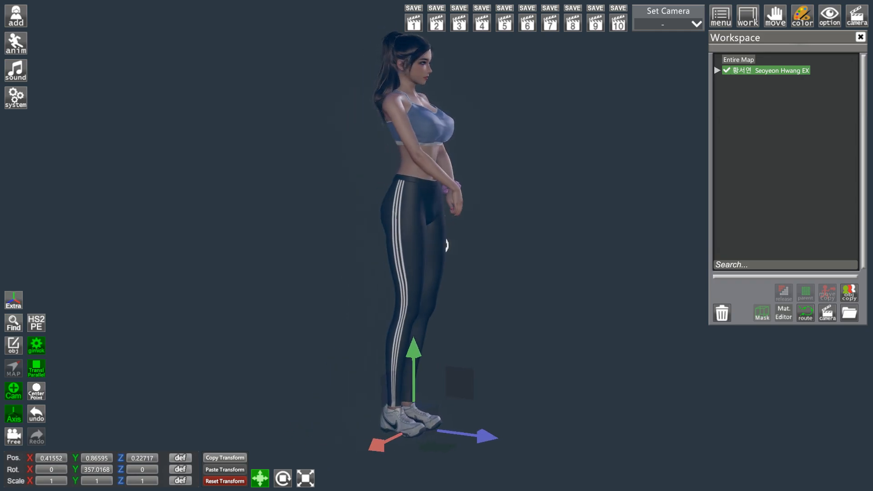
pyautogui.moveTo(471, 375)
pyautogui.mouseDown()
pyautogui.moveTo(541, 368)
pyautogui.moveTo(479, 378)
pyautogui.mouseUp()
pyautogui.moveTo(526, 357); pyautogui.dragTo(465, 358)
pyautogui.moveTo(518, 348); pyautogui.dragTo(500, 361, button='right')
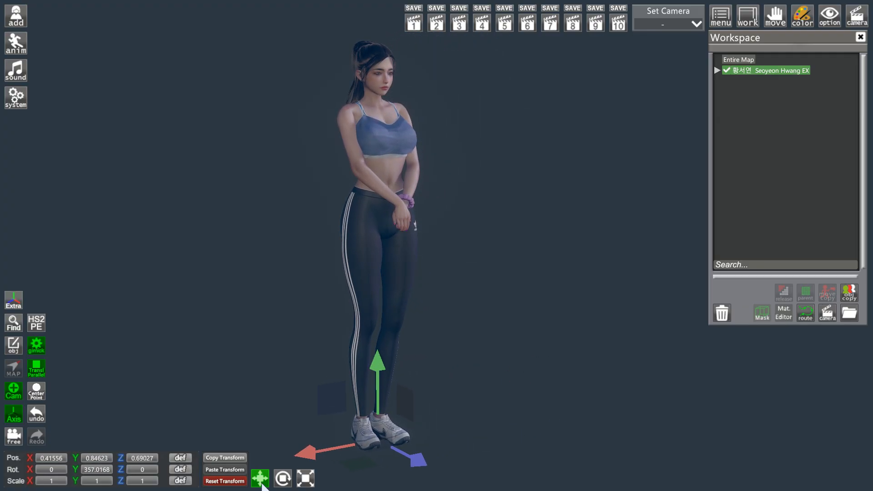
# Rotate the character with the rotation gizmo to about X 0.31 and Y 2.72
pyautogui.click(282, 478)
pyautogui.moveTo(434, 366); pyautogui.dragTo(433, 363, button='right')
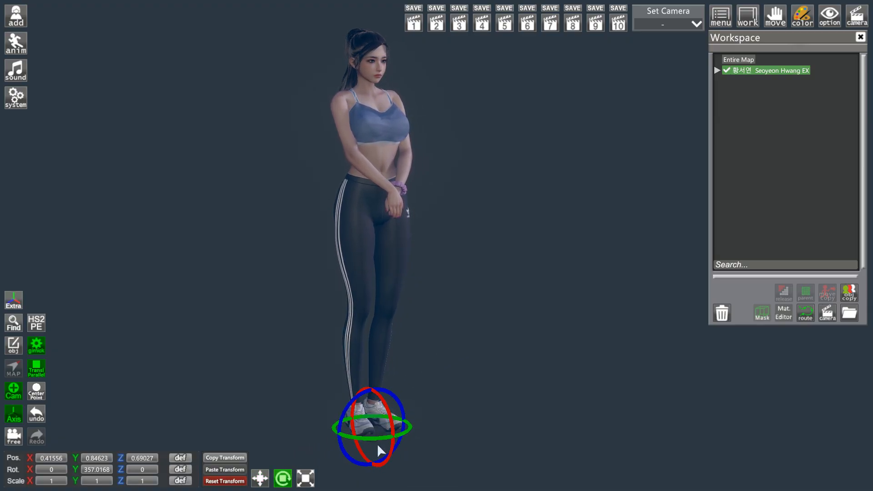
pyautogui.moveTo(353, 441); pyautogui.dragTo(388, 405)
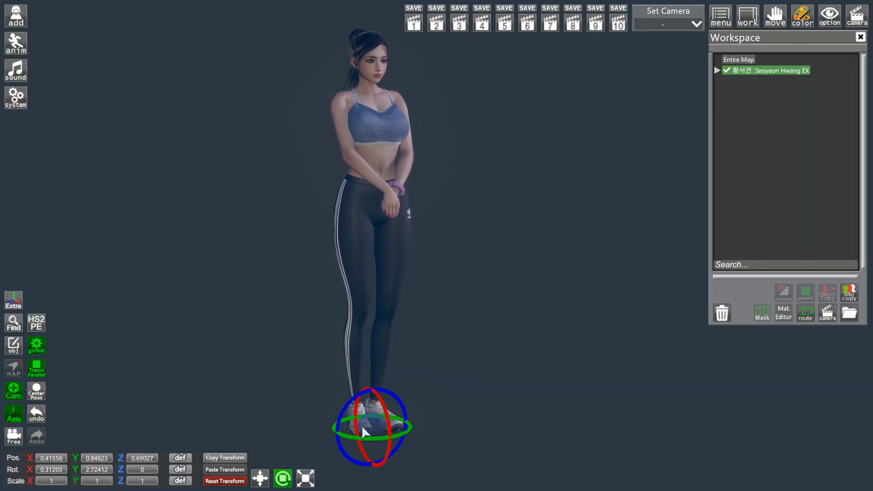
# Scale the character to about X 0.93, Y 0.93, Z 0.90, and reset her entire transform
pyautogui.click(310, 474)
pyautogui.moveTo(377, 422); pyautogui.dragTo(350, 424)
pyautogui.moveTo(406, 450); pyautogui.dragTo(334, 407)
pyautogui.moveTo(396, 440); pyautogui.dragTo(355, 440)
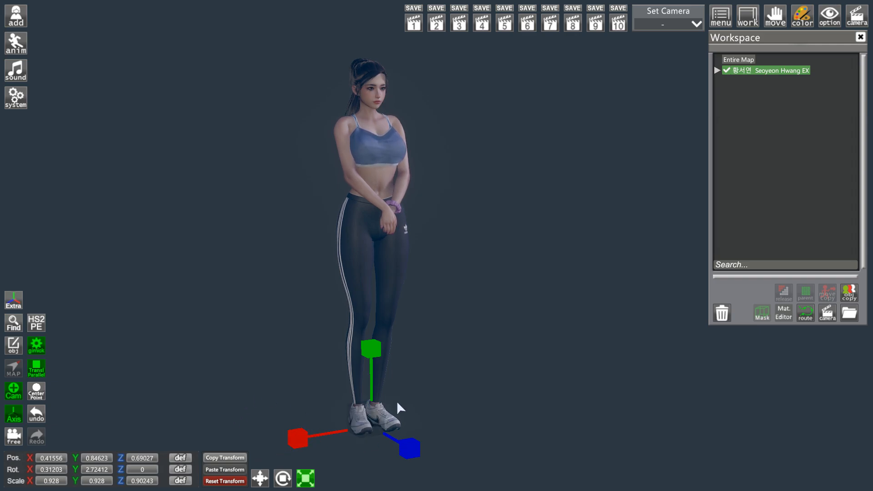
pyautogui.click(224, 481)
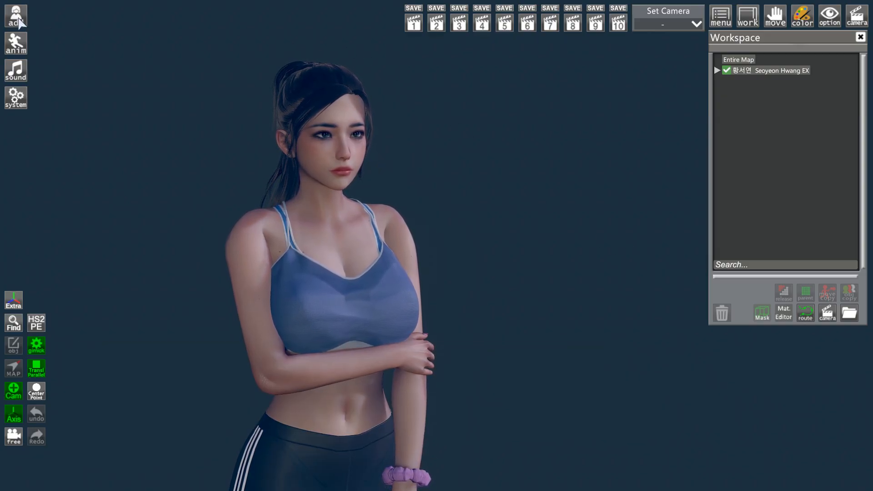
# Add a second female character from the card with the headband, navy blazer and red bow
pyautogui.click(19, 19)
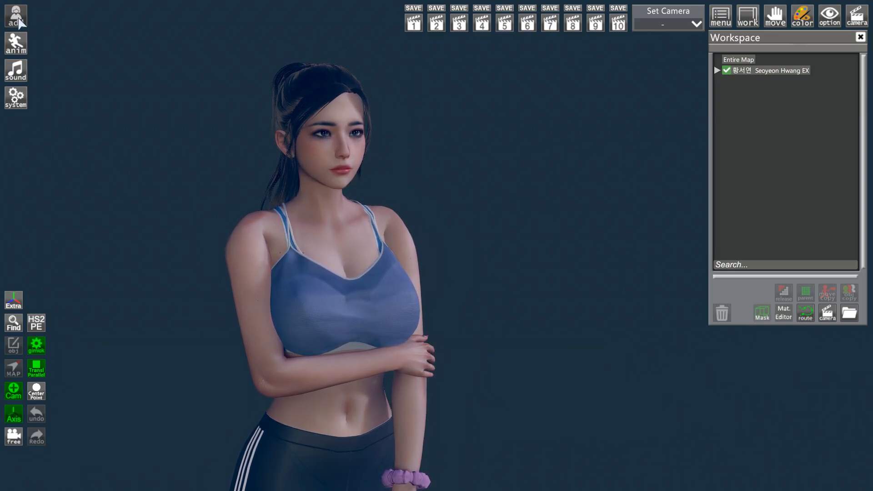
pyautogui.click(54, 19)
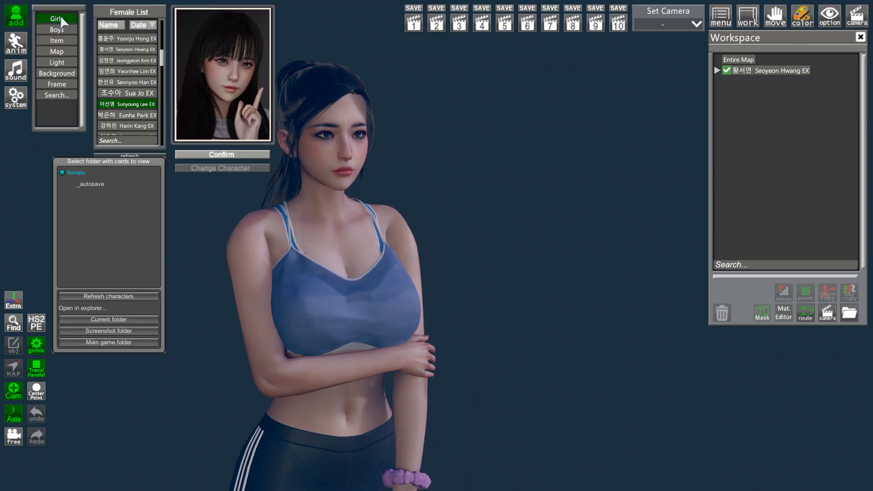
pyautogui.click(149, 103)
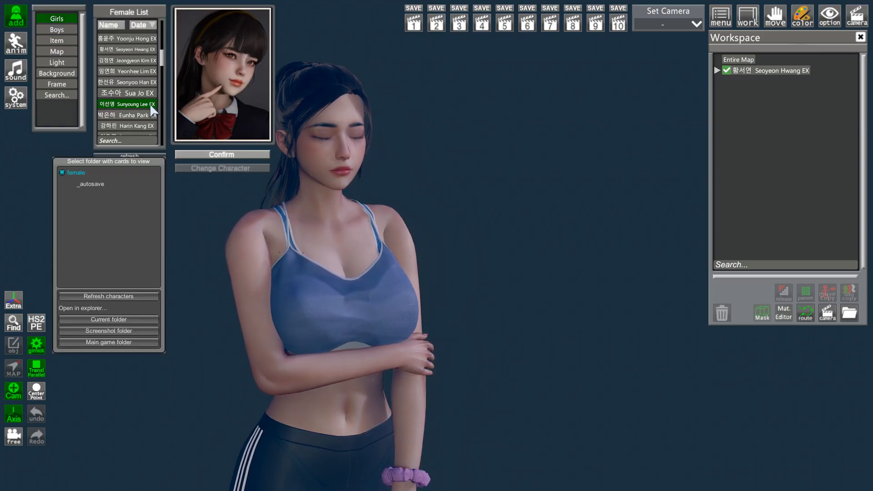
pyautogui.click(231, 154)
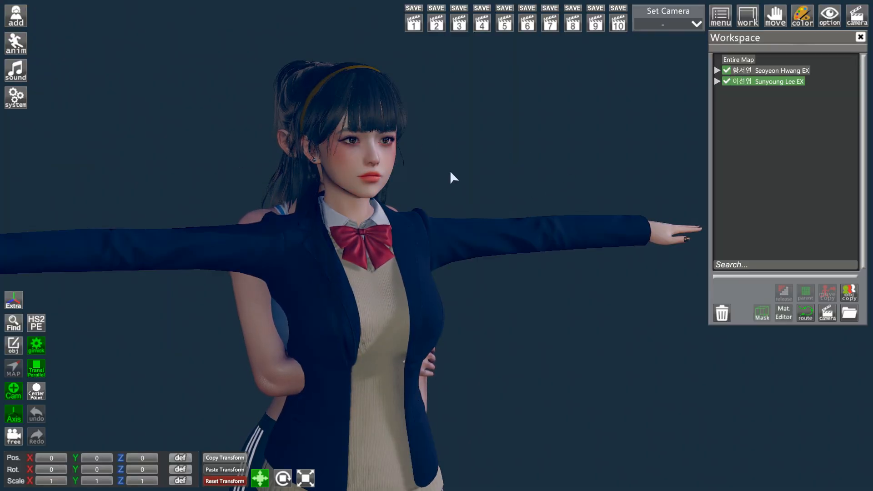
# Move the newly added character sideways along X to about -5.18, beside the ponytailed character
pyautogui.moveTo(450, 172); pyautogui.dragTo(382, 318, button='right')
pyautogui.moveTo(382, 318); pyautogui.dragTo(364, 359, button='middle')
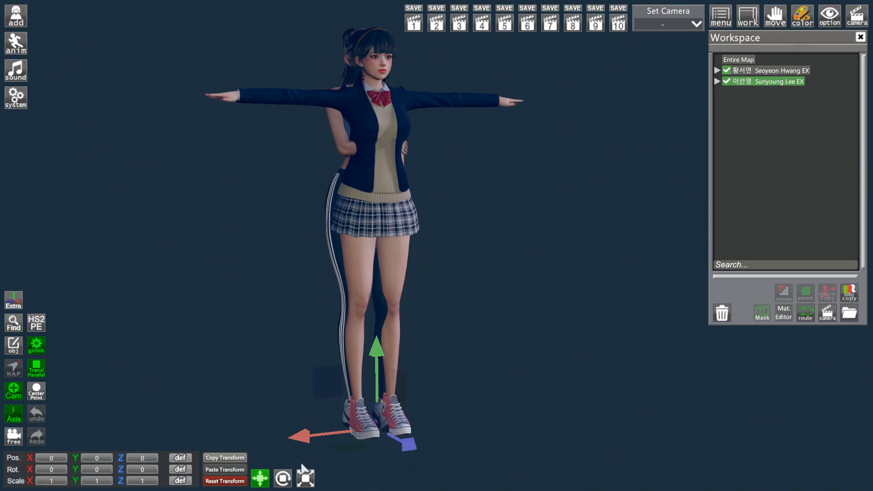
pyautogui.moveTo(310, 440); pyautogui.dragTo(425, 425)
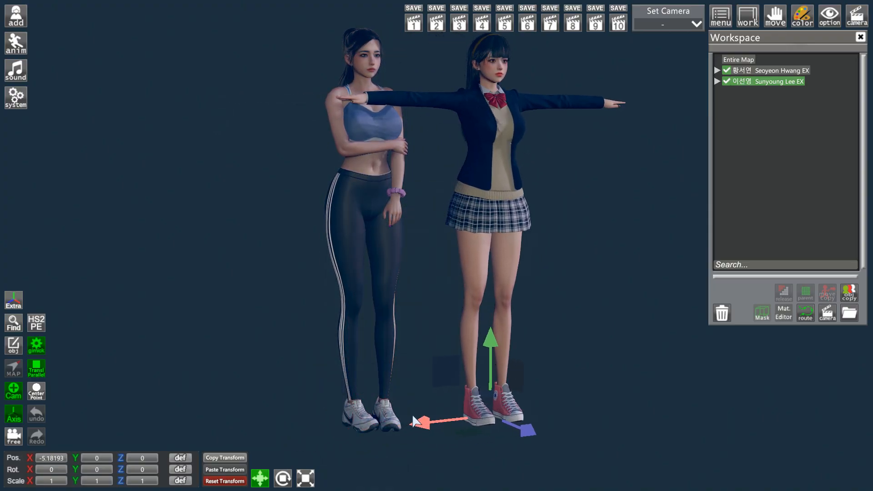
pyautogui.moveTo(513, 299); pyautogui.dragTo(433, 270, button='right')
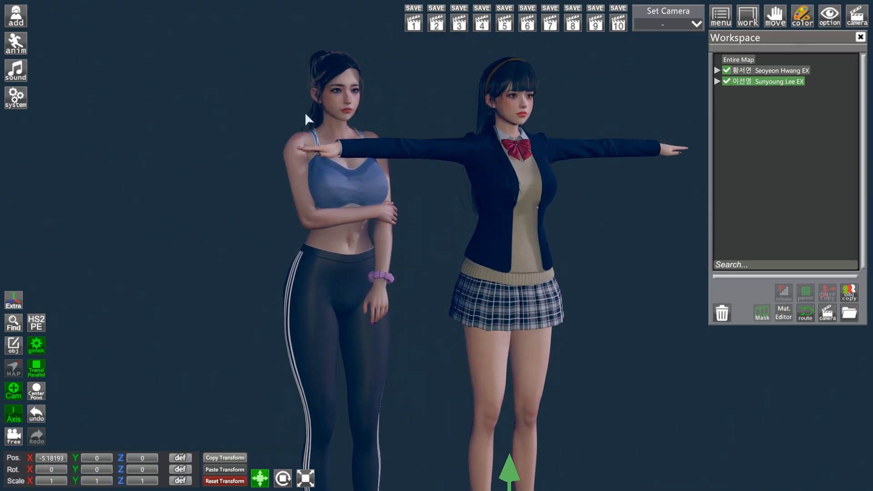
# Change the second character to the card showing long wavy hair and a sleeveless dark red top
pyautogui.click(17, 16)
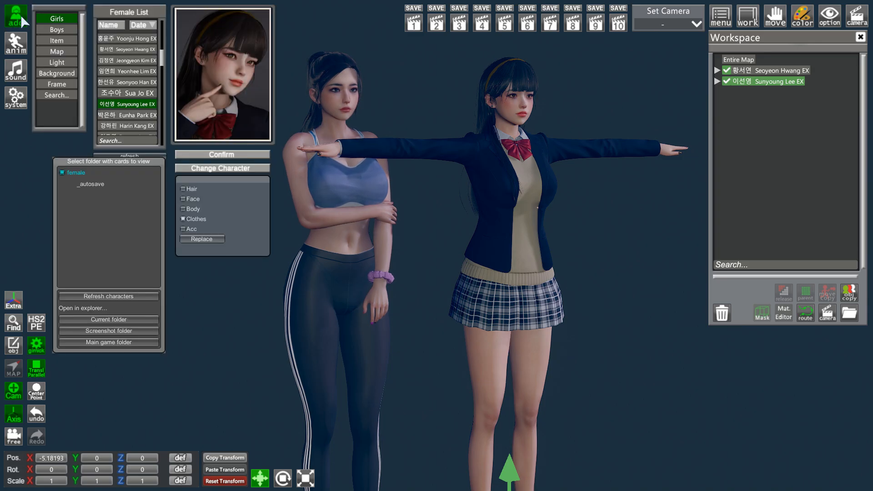
pyautogui.click(143, 117)
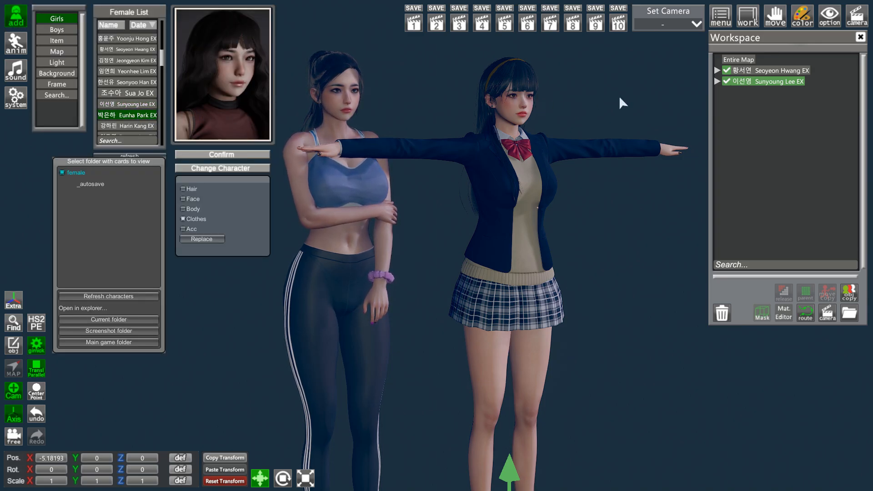
pyautogui.click(767, 82)
pyautogui.click(768, 82)
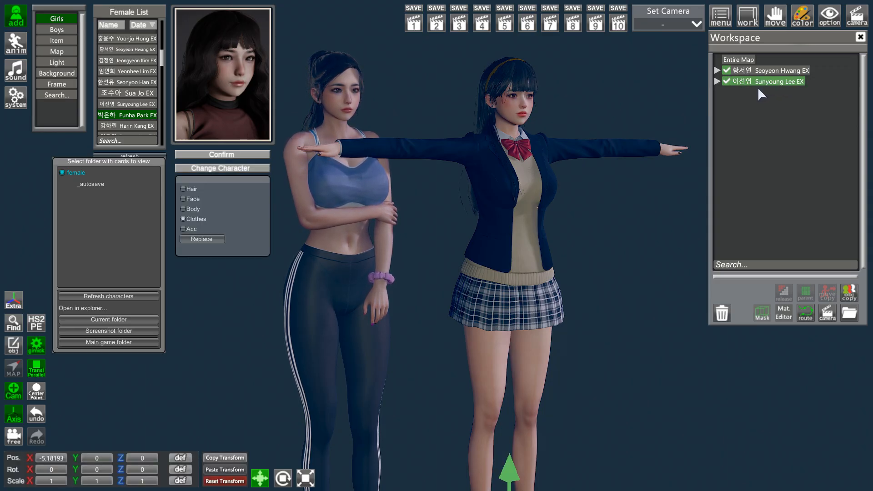
pyautogui.click(221, 167)
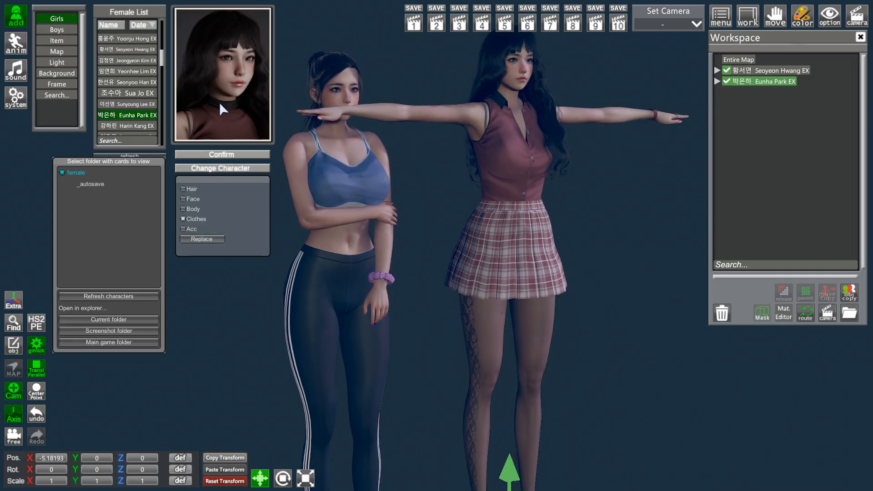
# Replace only the second character's clothes with those from the navy blazer card, and delete that character from the scene
pyautogui.click(140, 105)
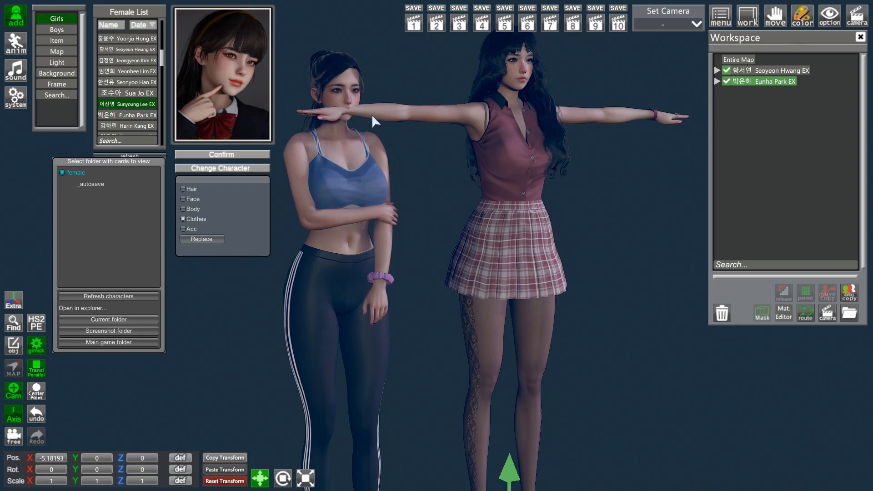
pyautogui.click(182, 217)
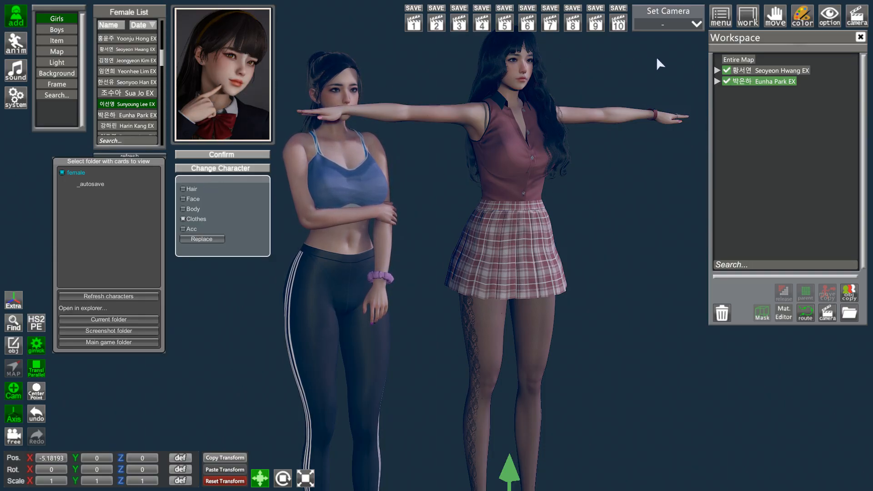
pyautogui.click(208, 238)
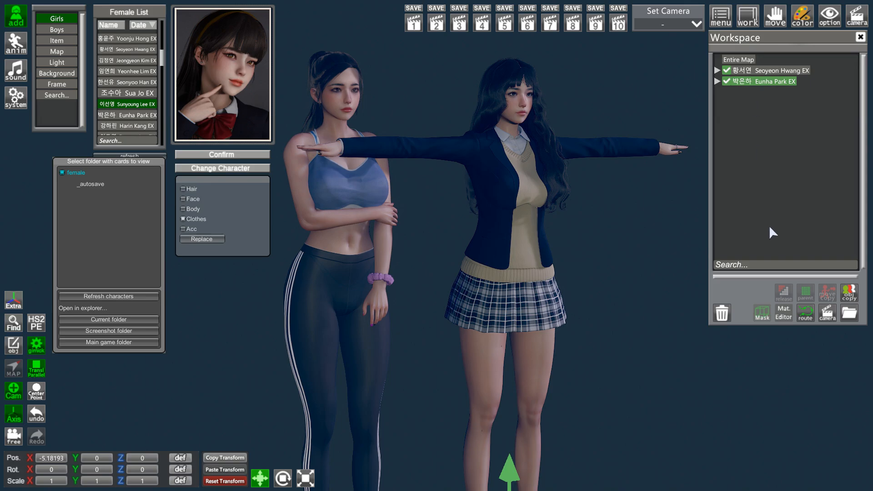
pyautogui.click(723, 314)
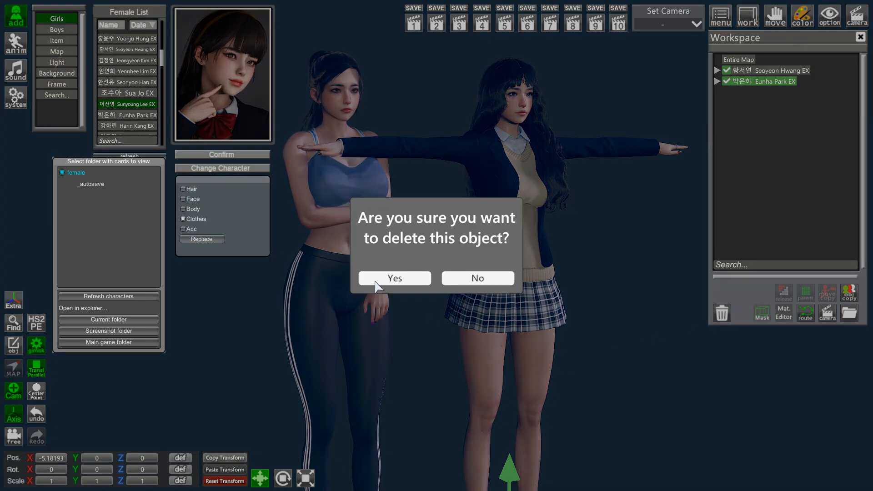
pyautogui.click(421, 283)
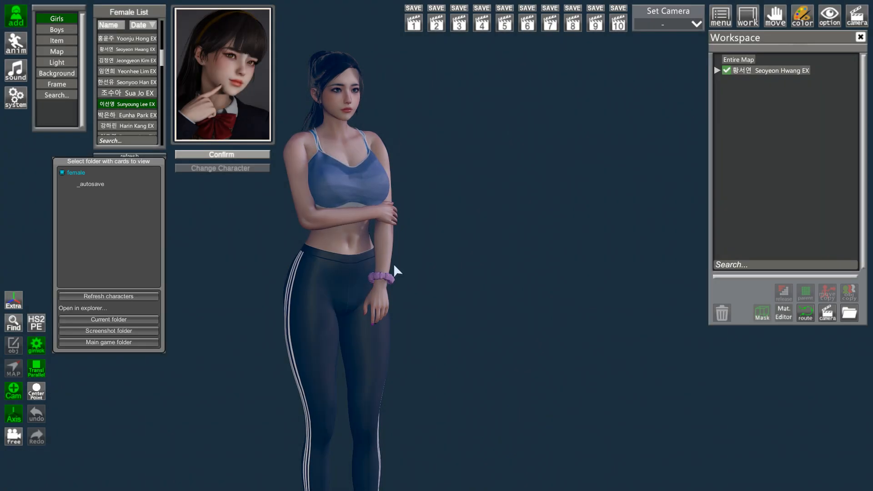
# Add the Sphere (General) item from the General models and move it to about X -4.69, Y 4.91
pyautogui.click(56, 42)
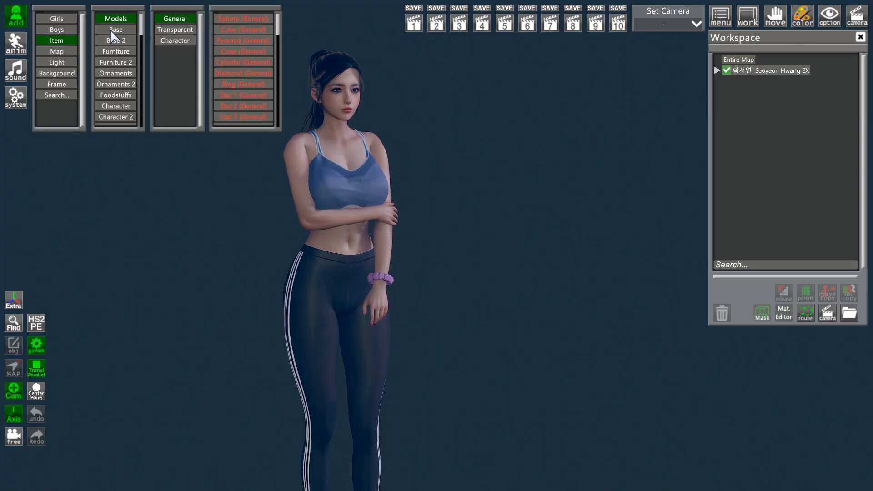
pyautogui.click(258, 18)
pyautogui.moveTo(490, 161); pyautogui.dragTo(505, 236, button='right')
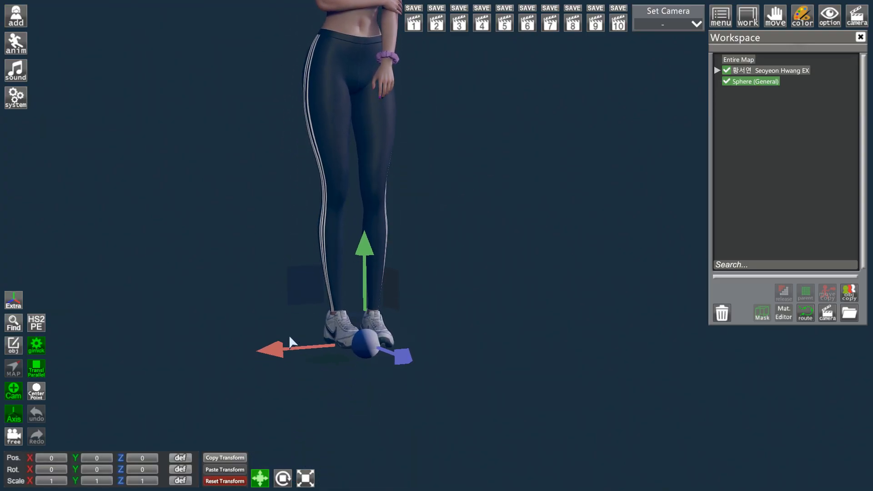
pyautogui.moveTo(280, 348); pyautogui.dragTo(376, 339)
pyautogui.moveTo(491, 246); pyautogui.dragTo(487, 157)
pyautogui.moveTo(488, 156); pyautogui.dragTo(477, 114, button='right')
# Delete the sphere from the scene
pyautogui.click(722, 312)
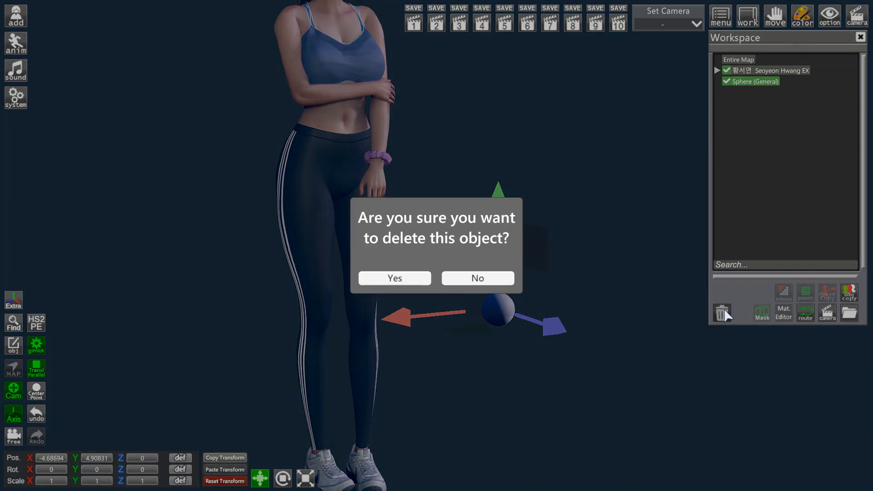
pyautogui.click(395, 279)
# Search the item library for "Car" and add the [KKY] Quadra Car to the scene
pyautogui.click(16, 16)
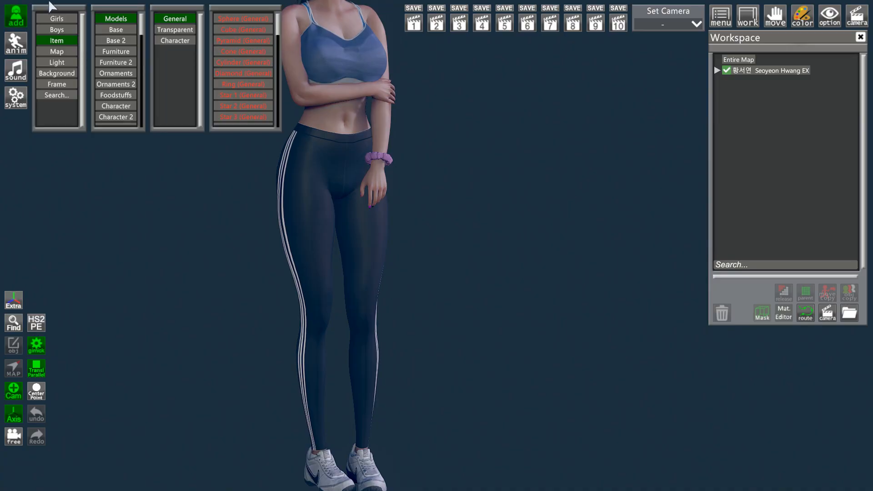
pyautogui.click(57, 95)
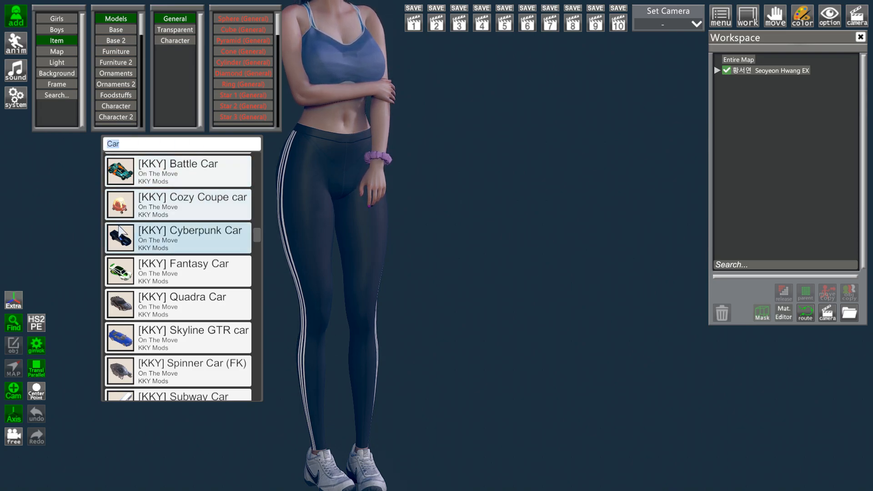
pyautogui.scroll(-5, 257, 236)
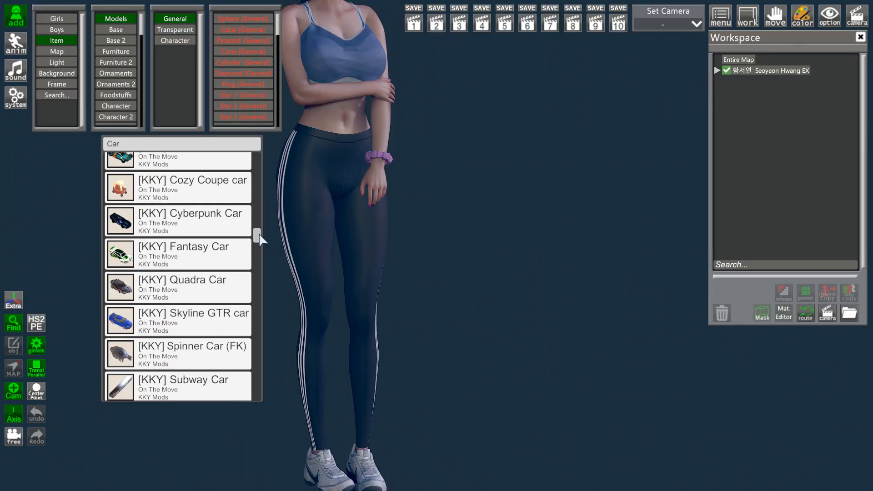
pyautogui.scroll(6, 262, 236)
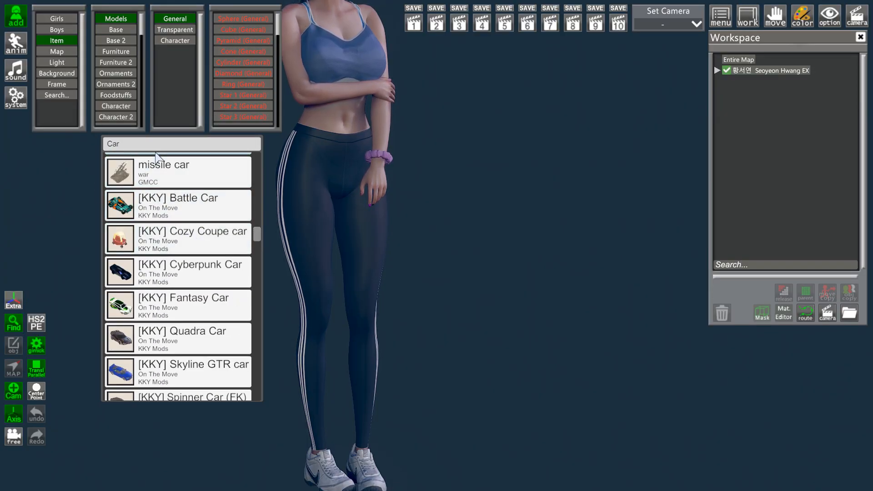
pyautogui.click(182, 339)
# Move the Quadra Car beside the character to about X -14.11 and scale it uniformly to about 0.676
pyautogui.moveTo(436, 273); pyautogui.dragTo(443, 350, button='right')
pyautogui.moveTo(358, 294); pyautogui.dragTo(646, 269)
pyautogui.click(304, 475)
pyautogui.moveTo(373, 361); pyautogui.dragTo(429, 268, button='right')
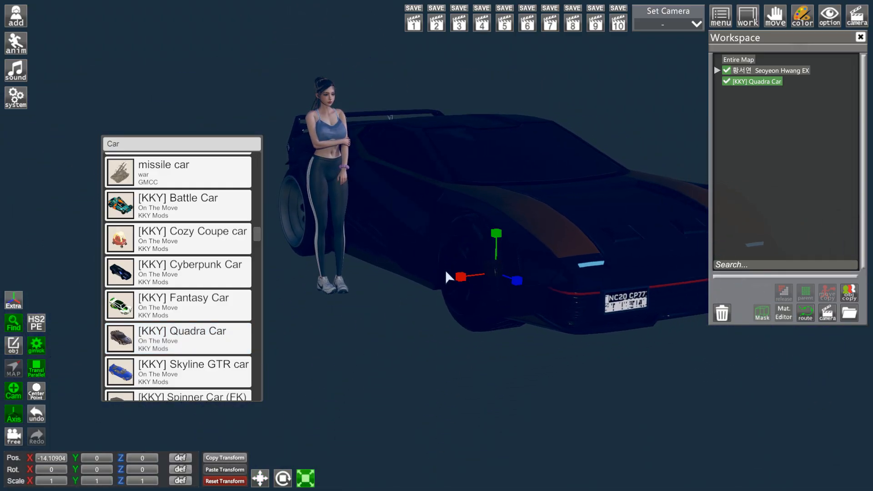
pyautogui.moveTo(489, 268); pyautogui.dragTo(391, 283)
pyautogui.moveTo(391, 282); pyautogui.dragTo(431, 244, button='right')
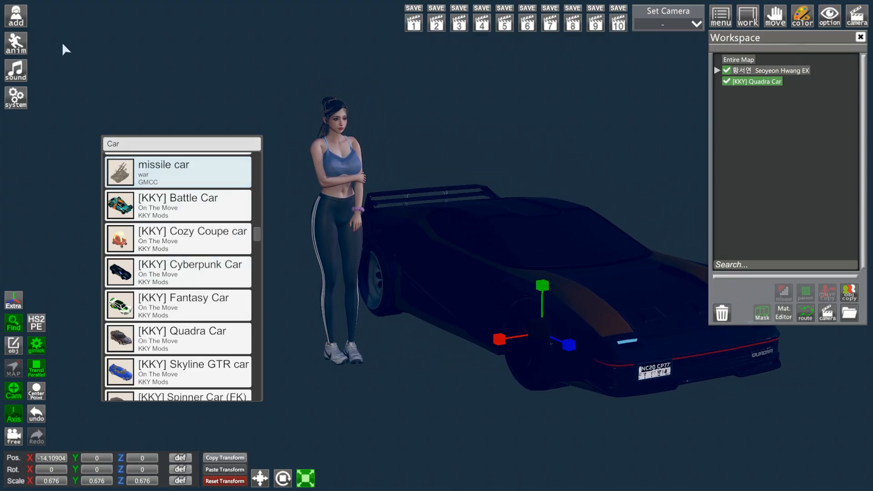
# Look further through the item search results for cars and close the item search
pyautogui.click(12, 14)
pyautogui.moveTo(142, 33)
pyautogui.mouseDown()
pyautogui.moveTo(142, 132)
pyautogui.moveTo(139, 18)
pyautogui.mouseUp()
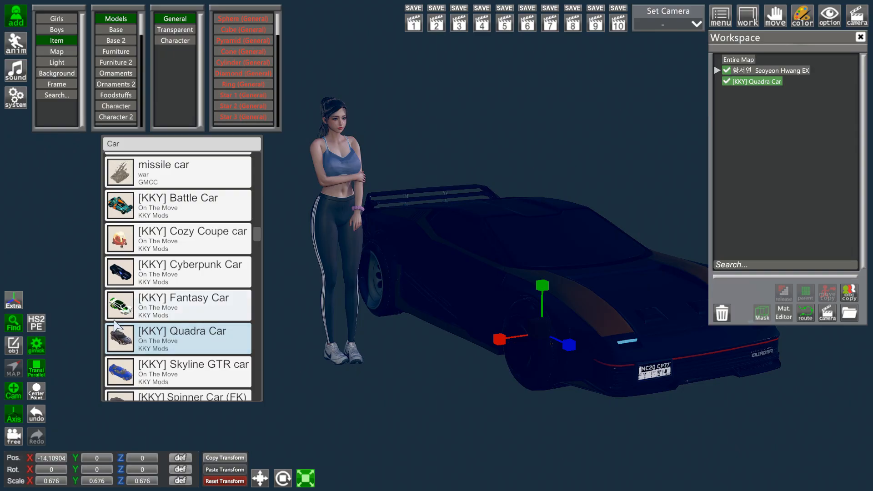
pyautogui.moveTo(255, 233); pyautogui.dragTo(259, 241)
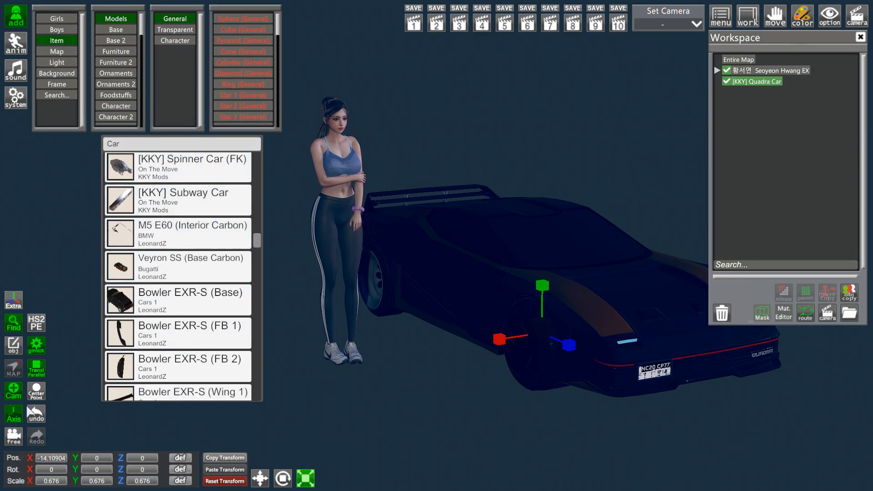
pyautogui.click(15, 323)
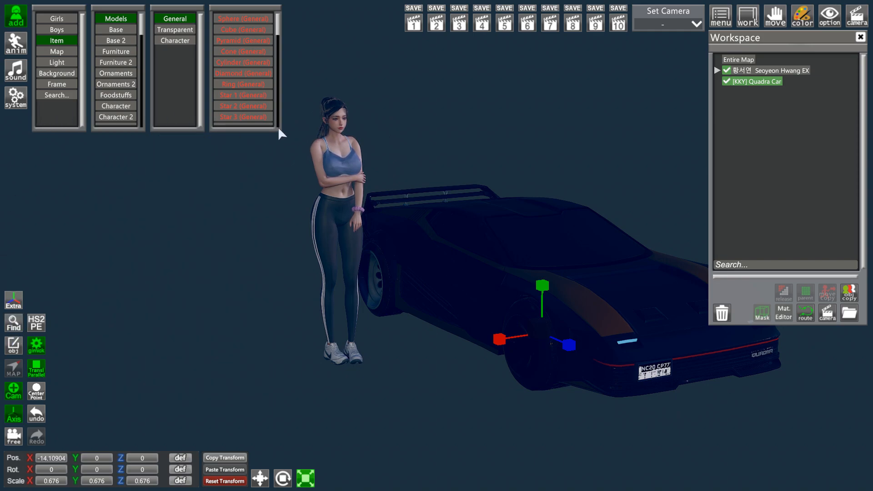
# Delete the Quadra Car from the scene
pyautogui.moveTo(553, 260); pyautogui.dragTo(521, 258, button='middle')
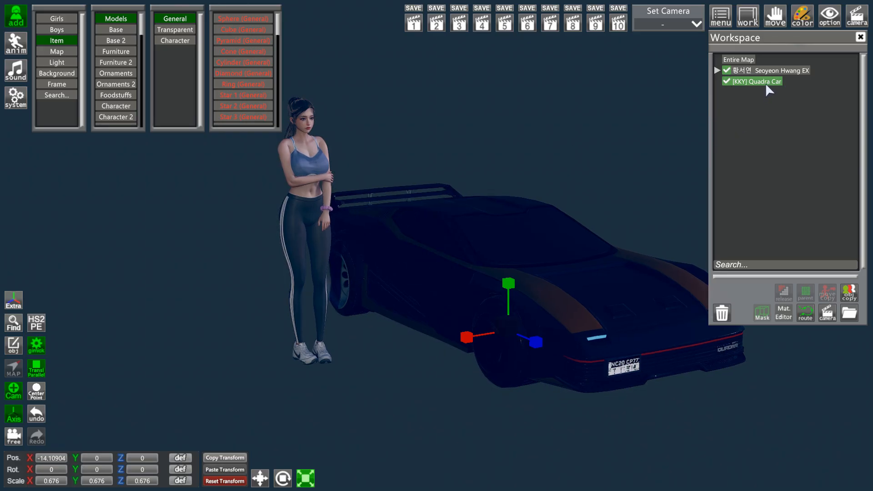
pyautogui.click(723, 314)
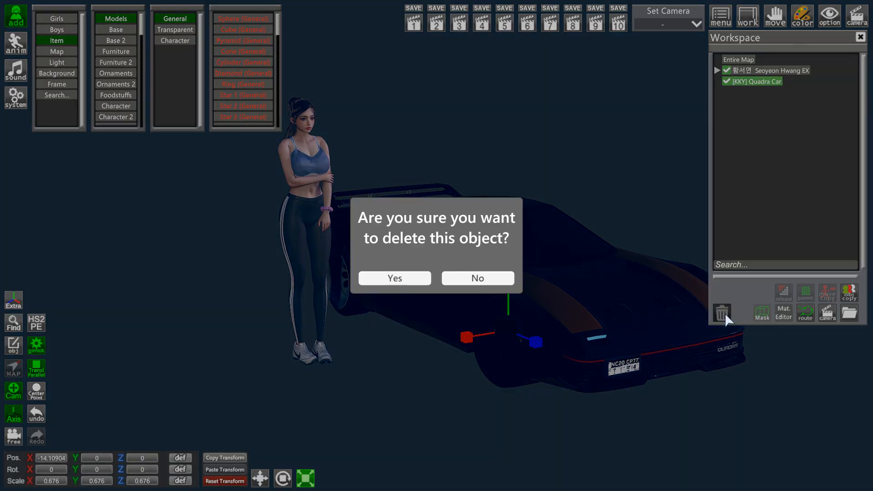
pyautogui.click(394, 278)
# Load the Solitary Island map and view the cabin around the character
pyautogui.moveTo(381, 258); pyautogui.dragTo(345, 157, button='middle')
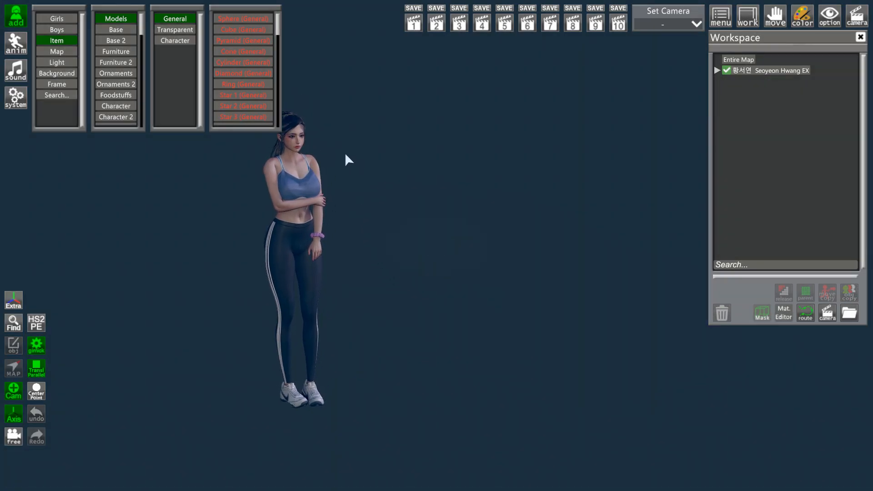
pyautogui.click(56, 51)
pyautogui.click(129, 31)
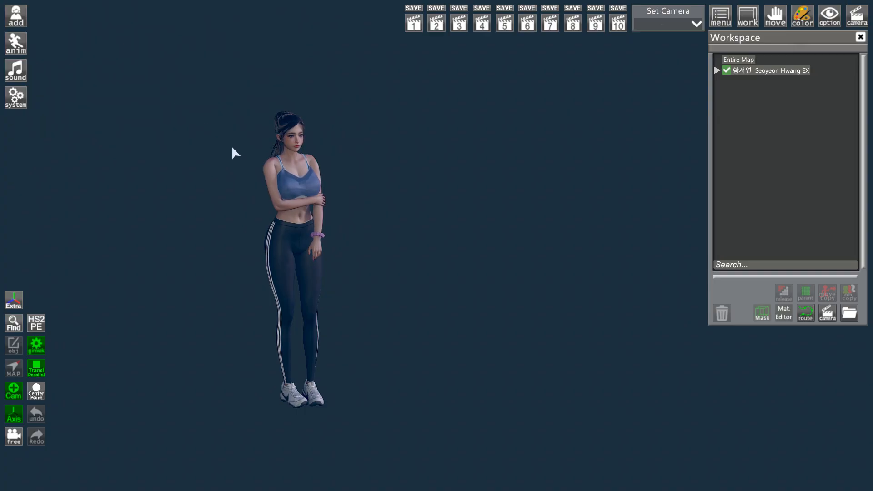
pyautogui.scroll(-5, 263, 179)
pyautogui.moveTo(568, 204); pyautogui.dragTo(2, 343)
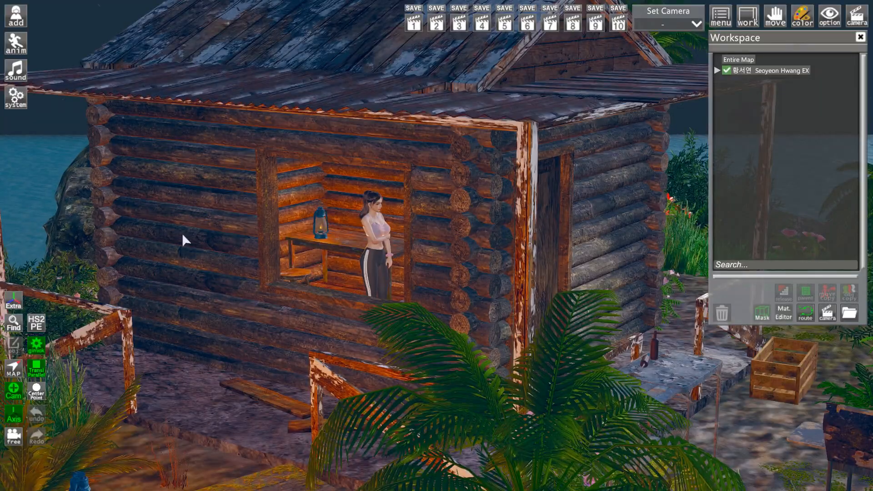
pyautogui.moveTo(298, 227); pyautogui.dragTo(108, 316)
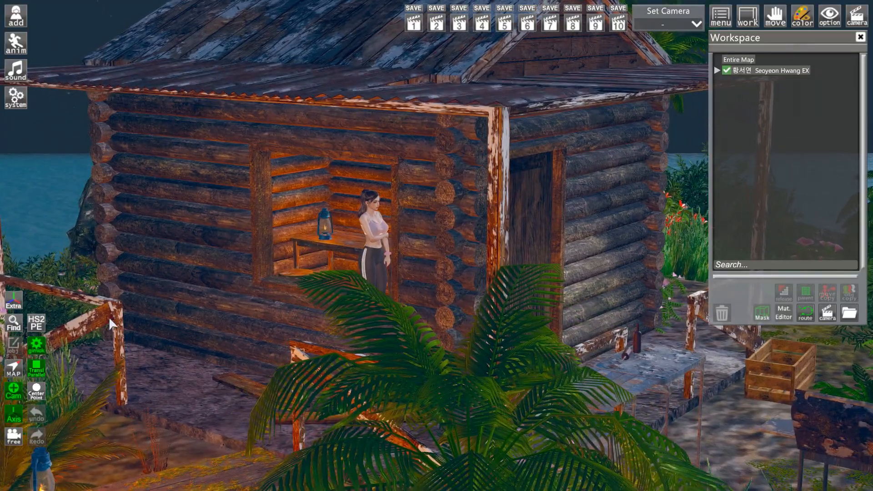
# Shift the map to about X -5.8, Z 2.85 and rotate it about 9.2 degrees around Y
pyautogui.click(11, 368)
pyautogui.moveTo(50, 231)
pyautogui.mouseDown()
pyautogui.moveTo(87, 228)
pyautogui.moveTo(13, 241)
pyautogui.moveTo(61, 229)
pyautogui.mouseUp()
pyautogui.moveTo(85, 270)
pyautogui.mouseDown()
pyautogui.moveTo(75, 270)
pyautogui.moveTo(119, 270)
pyautogui.moveTo(92, 274)
pyautogui.mouseUp()
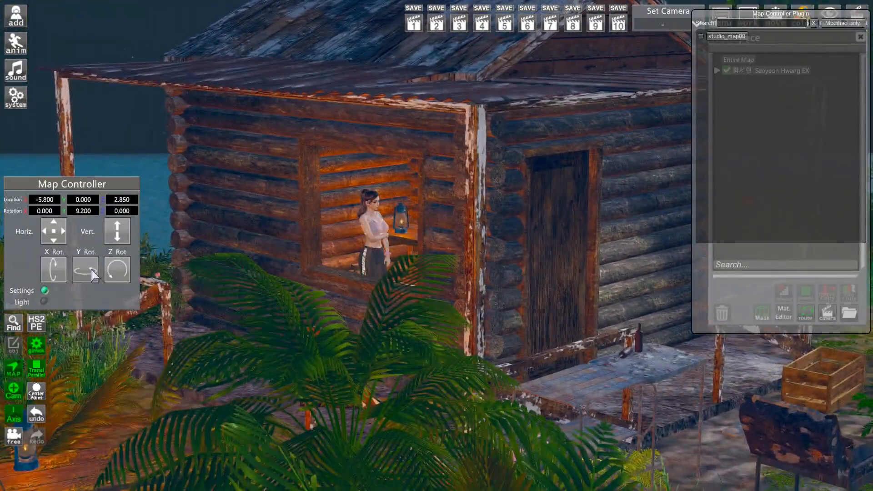
# Remove the island map by setting the map to None
pyautogui.click(17, 23)
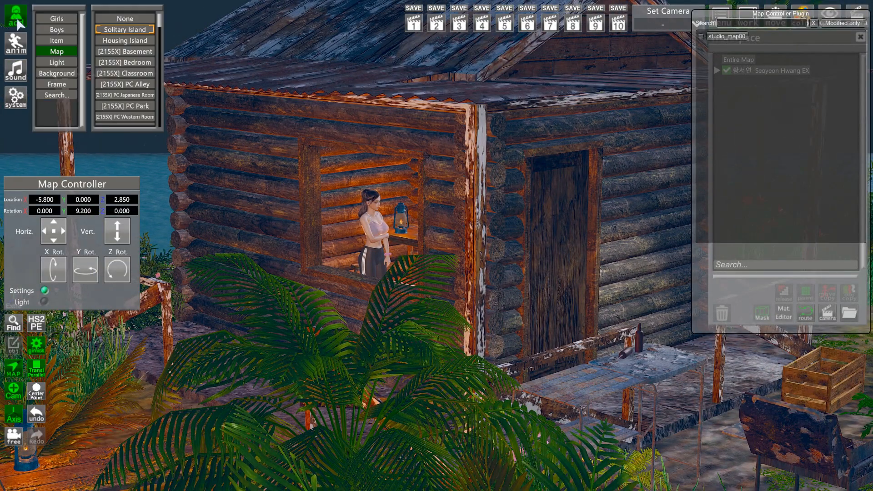
pyautogui.click(126, 19)
pyautogui.click(26, 23)
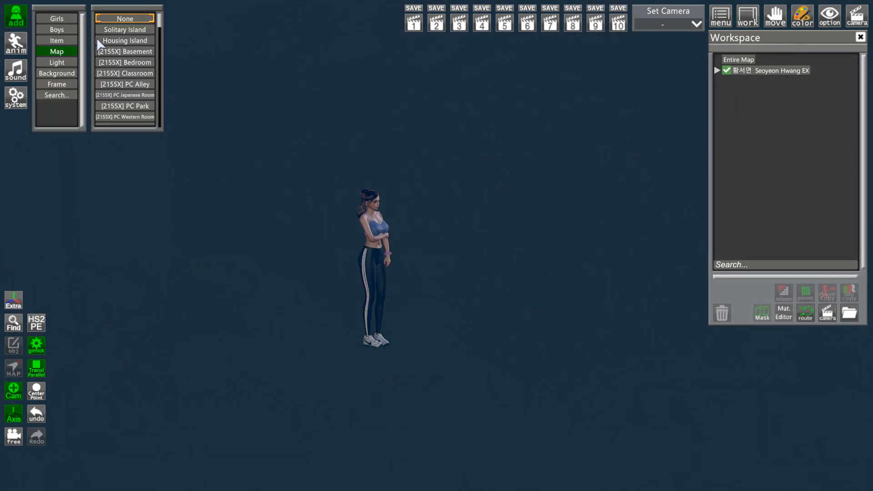
# Add an Entire Map light to the scene
pyautogui.click(57, 62)
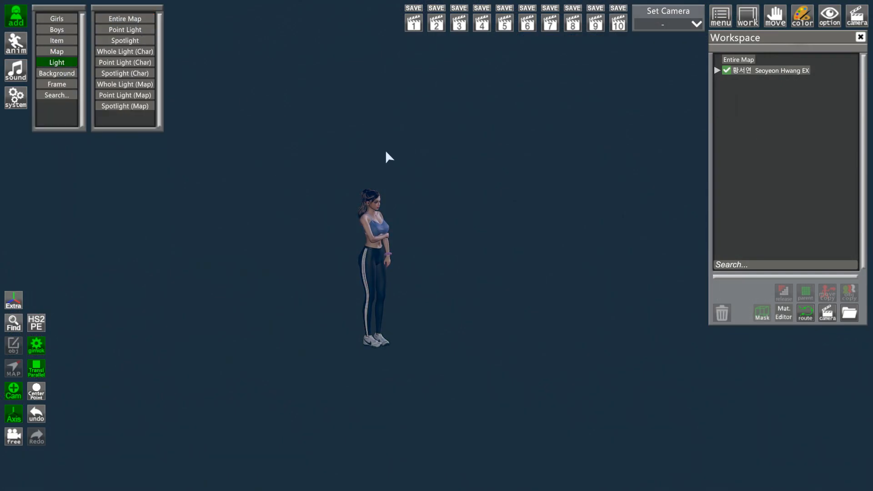
pyautogui.click(408, 29)
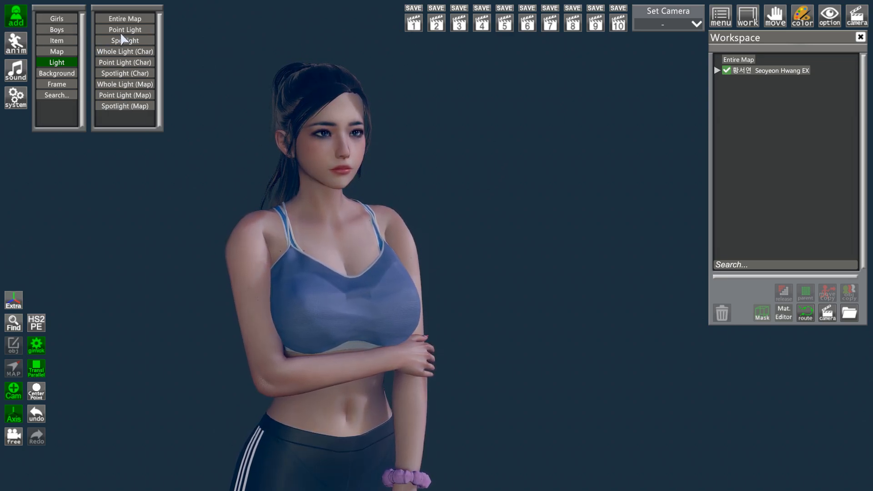
pyautogui.moveTo(168, 38)
pyautogui.mouseDown()
pyautogui.moveTo(205, 42)
pyautogui.moveTo(142, 17)
pyautogui.mouseUp()
pyautogui.click(140, 22)
# Move the light to about X -0.42, Y 14.79, Z 3.09 and rotate it to about X 66, Y 117.5, Z 124.6
pyautogui.moveTo(161, 26)
pyautogui.mouseDown(button='right')
pyautogui.moveTo(196, 59)
pyautogui.moveTo(191, 91)
pyautogui.moveTo(414, 446)
pyautogui.mouseUp(button='right')
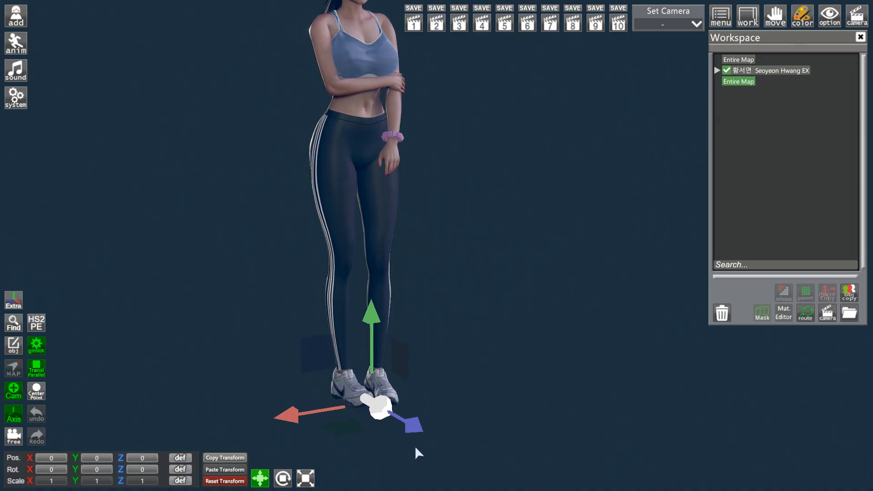
pyautogui.moveTo(406, 419); pyautogui.dragTo(473, 449)
pyautogui.moveTo(406, 348); pyautogui.dragTo(484, 192)
pyautogui.moveTo(485, 194); pyautogui.dragTo(473, 246, button='right')
pyautogui.moveTo(400, 292); pyautogui.dragTo(400, 189)
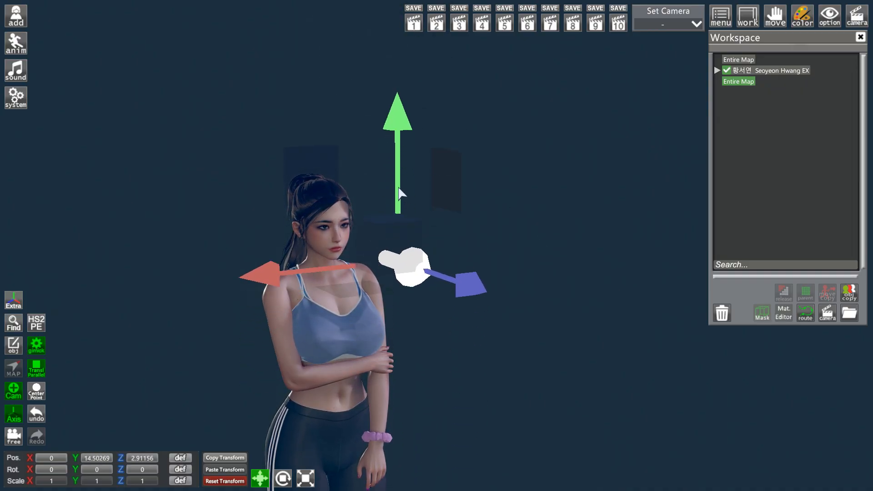
pyautogui.moveTo(395, 255); pyautogui.dragTo(412, 247)
pyautogui.press('e')
pyautogui.moveTo(446, 214); pyautogui.dragTo(465, 217)
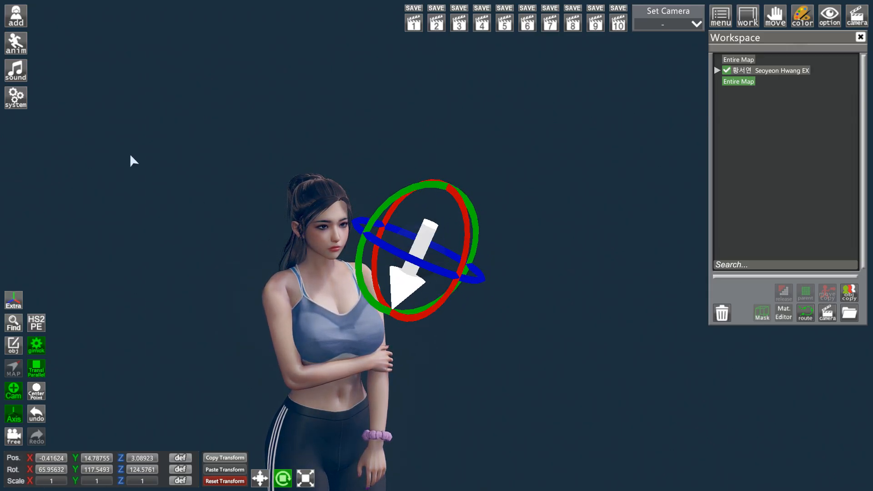
# Tint the light pale peach and rotate it slightly to about X 64.4, Y 115.0, Z 122.3
pyautogui.click(17, 48)
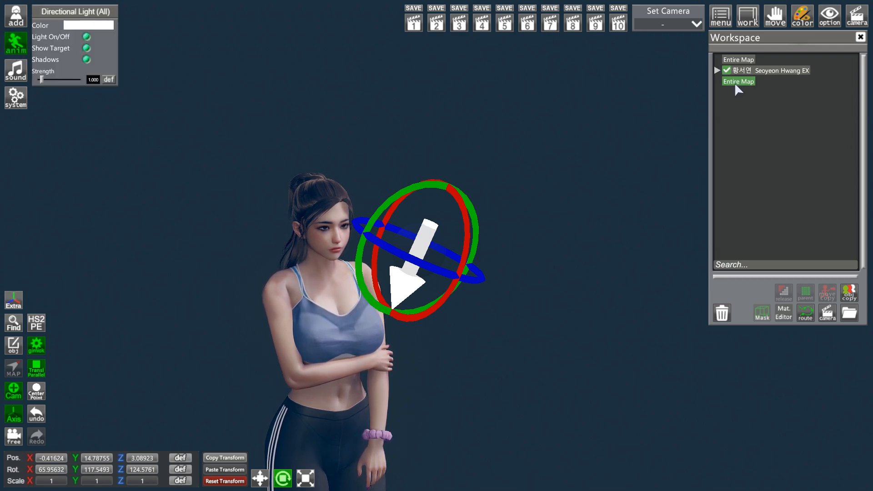
pyautogui.click(111, 25)
pyautogui.moveTo(734, 426); pyautogui.dragTo(790, 473)
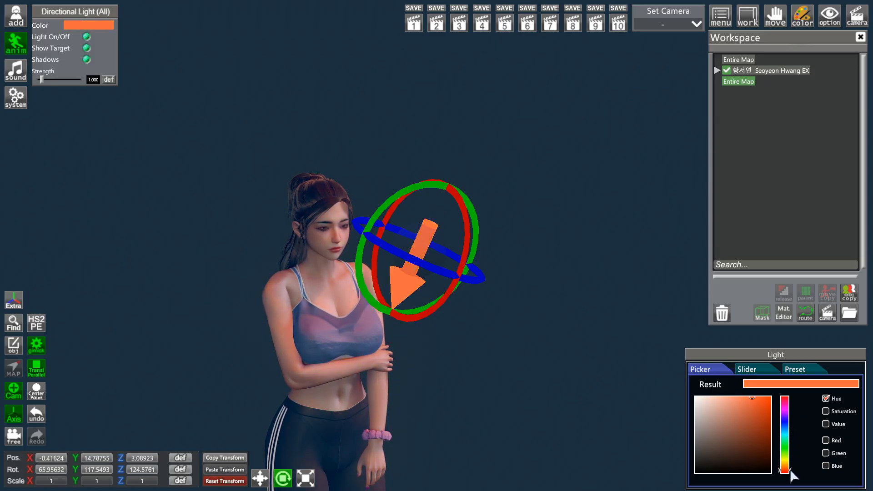
pyautogui.moveTo(732, 415); pyautogui.dragTo(710, 390)
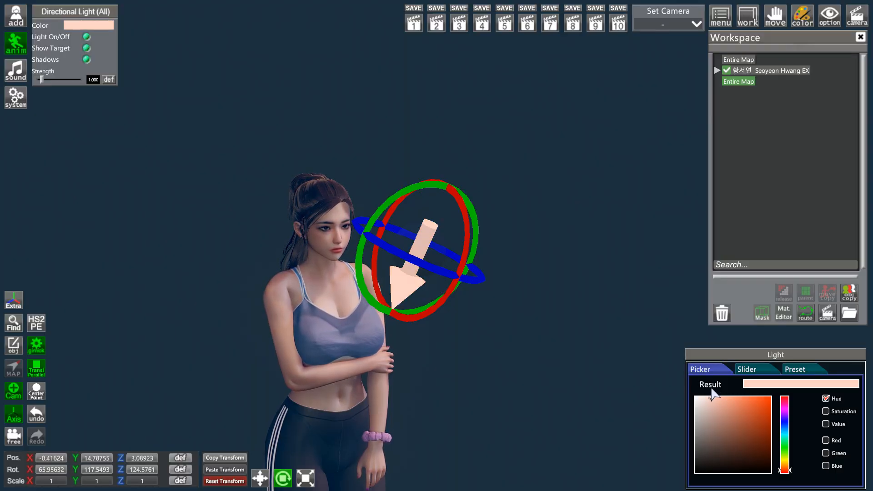
pyautogui.moveTo(532, 295); pyautogui.dragTo(323, 294, button='right')
pyautogui.moveTo(716, 400); pyautogui.dragTo(707, 350)
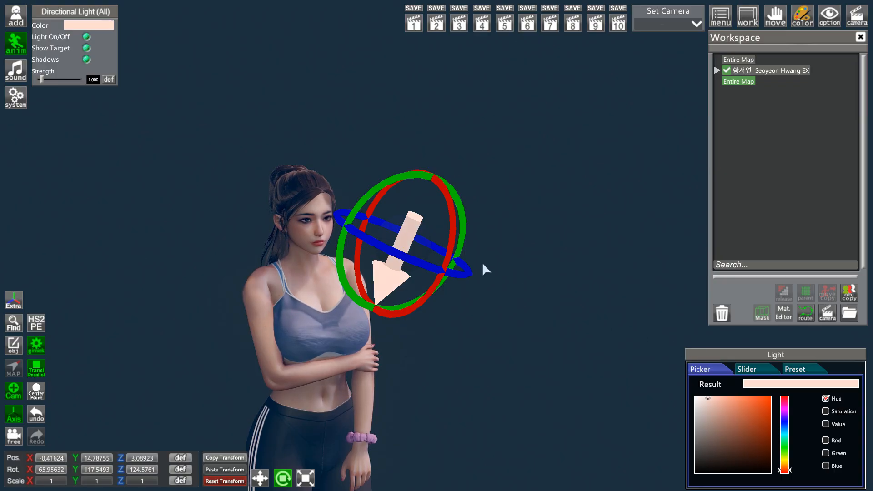
pyautogui.moveTo(389, 183)
pyautogui.mouseDown()
pyautogui.moveTo(409, 181)
pyautogui.moveTo(390, 181)
pyautogui.mouseUp()
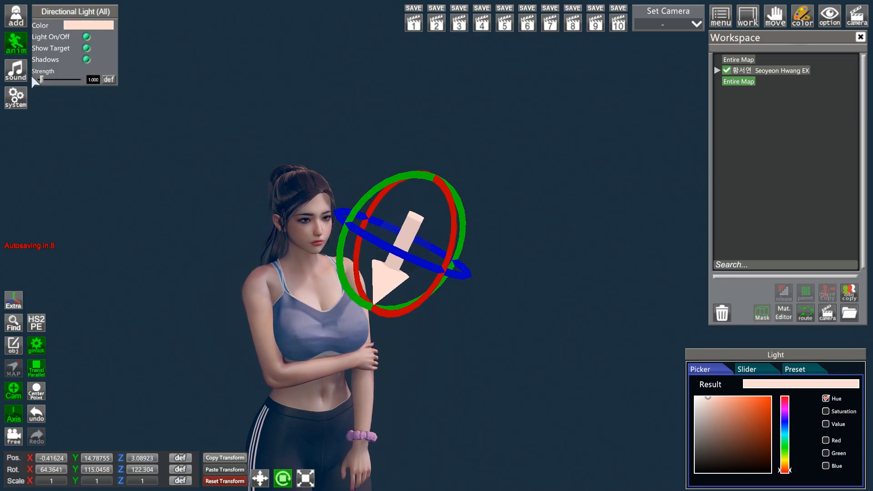
# Try the light's Show Target, Shadows and Strength settings, leaving the target shown, shadows off and strength at 1.00
pyautogui.click(86, 49)
pyautogui.click(86, 48)
pyautogui.click(86, 49)
pyautogui.click(86, 48)
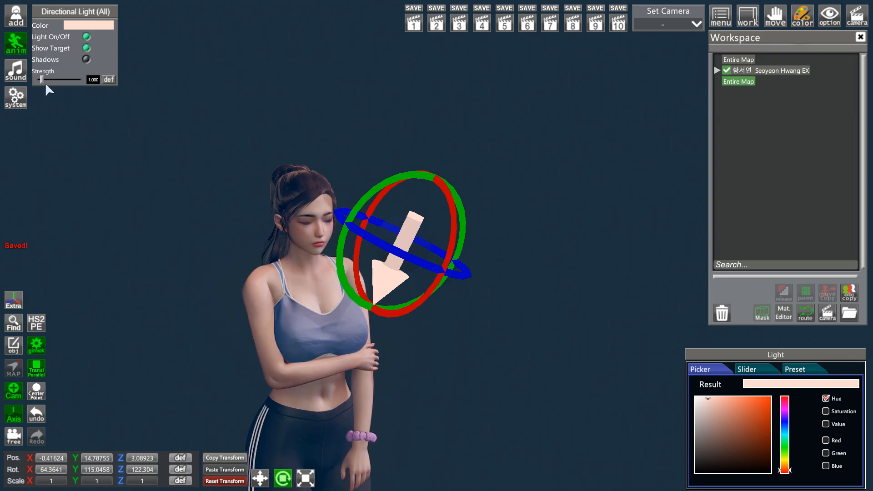
pyautogui.moveTo(43, 79)
pyautogui.mouseDown()
pyautogui.moveTo(91, 82)
pyautogui.moveTo(41, 78)
pyautogui.mouseUp()
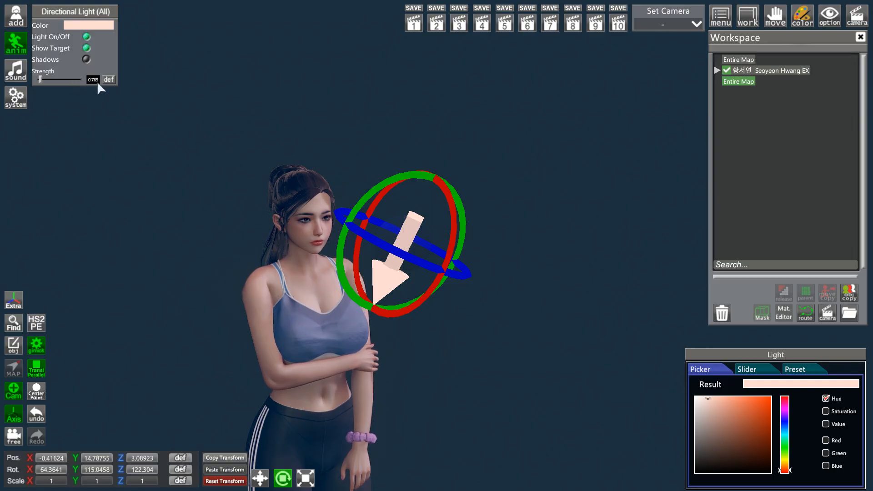
pyautogui.moveTo(40, 78); pyautogui.dragTo(87, 81)
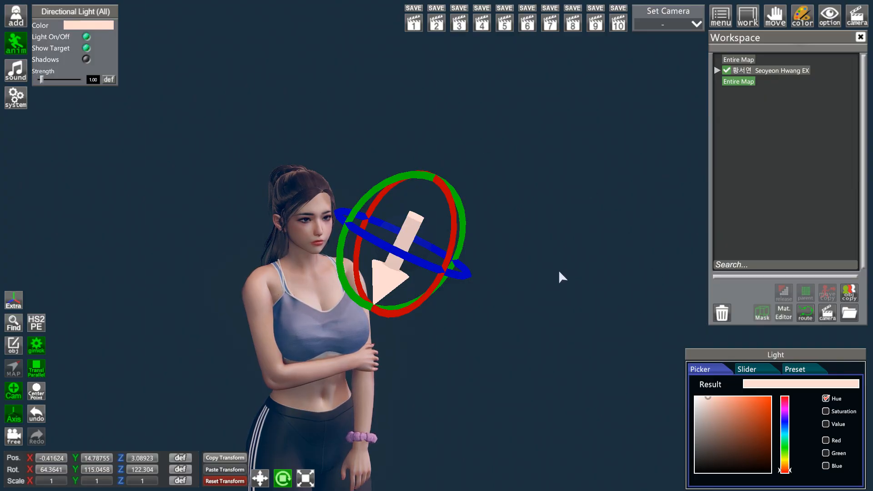
# Rotate the light to about X 47.5, Y 100.4, Z 110.0 and delete it from the scene
pyautogui.moveTo(384, 181); pyautogui.dragTo(408, 181)
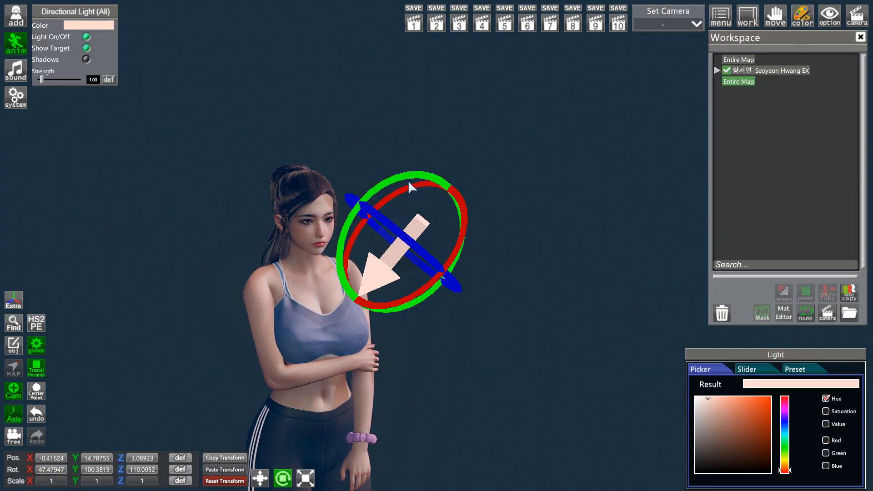
pyautogui.press('Delete')
pyautogui.click(393, 278)
# Add a Point Light and move it near the character's face, to about Y 14.28, Z 2.29
pyautogui.click(17, 17)
pyautogui.click(133, 30)
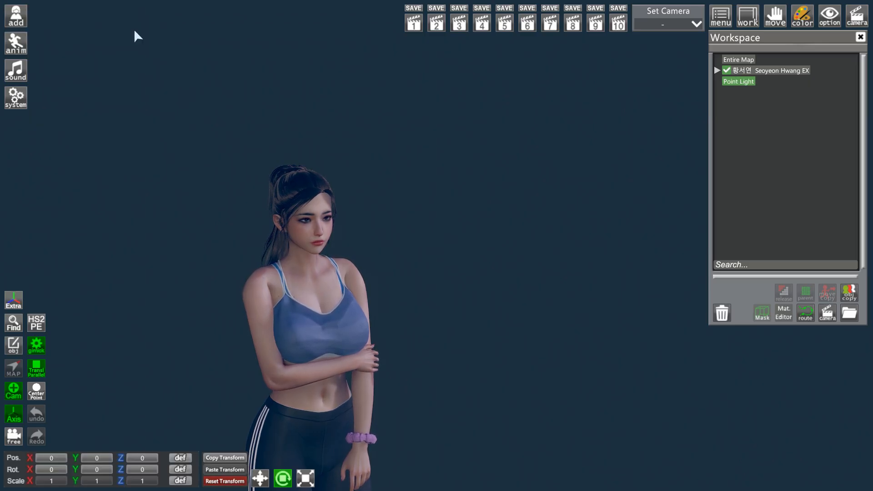
pyautogui.moveTo(357, 200); pyautogui.dragTo(357, 273, button='right')
pyautogui.moveTo(303, 307); pyautogui.dragTo(298, 306, button='middle')
pyautogui.click(264, 478)
pyautogui.moveTo(364, 346); pyautogui.dragTo(370, 85)
pyautogui.moveTo(370, 86); pyautogui.dragTo(364, 159, button='middle')
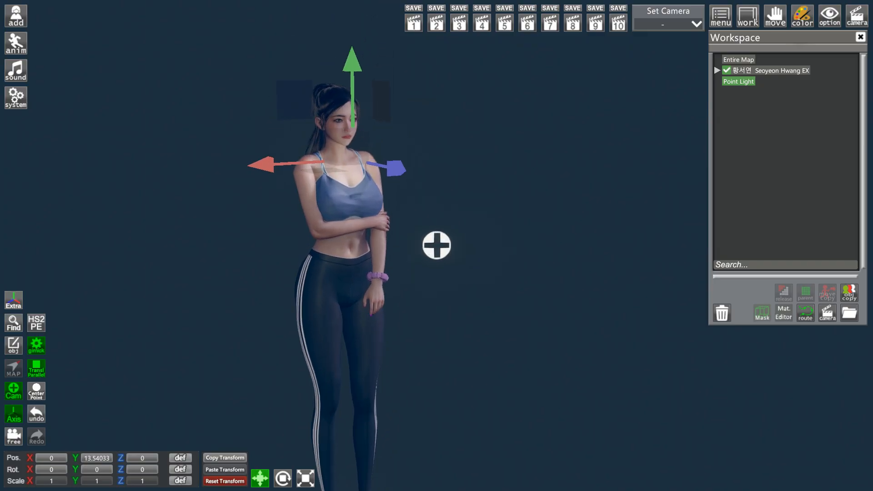
pyautogui.moveTo(364, 160); pyautogui.dragTo(336, 169, button='right')
pyautogui.moveTo(320, 190); pyautogui.dragTo(321, 159)
pyautogui.moveTo(322, 159); pyautogui.dragTo(337, 134, button='right')
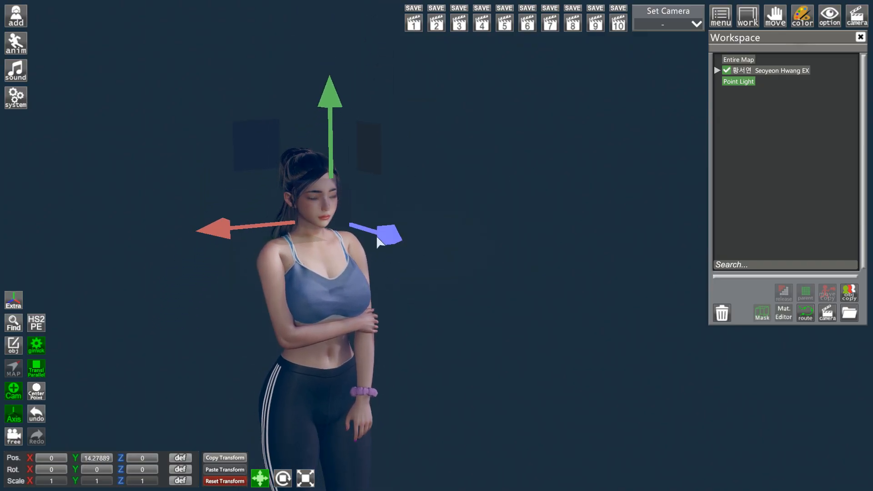
pyautogui.moveTo(376, 236); pyautogui.dragTo(459, 262)
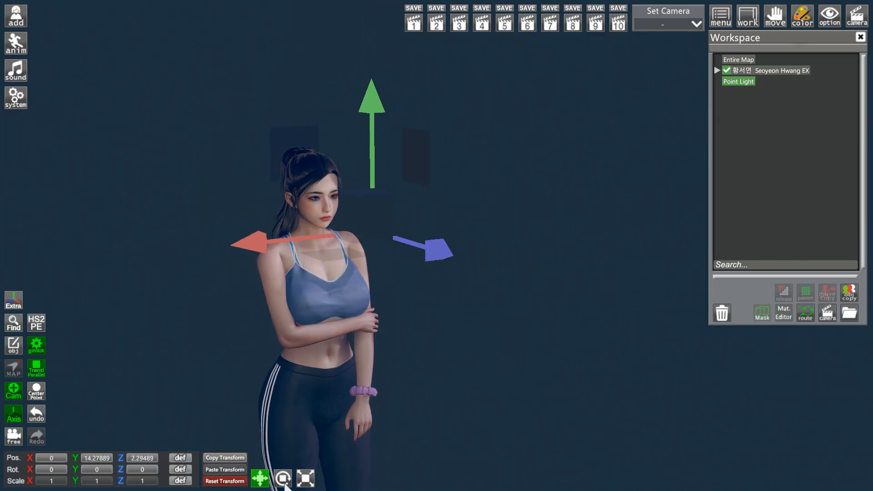
# Rotate the point light to about Z 343.3 and place it at about X -0.27, Y 14.66, Z 2.38
pyautogui.click(283, 478)
pyautogui.moveTo(332, 209); pyautogui.dragTo(367, 212)
pyautogui.click(259, 479)
# Raise the point light's strength to about 3.29 and its range to about 32.5, and delete the light from the scene
pyautogui.click(19, 42)
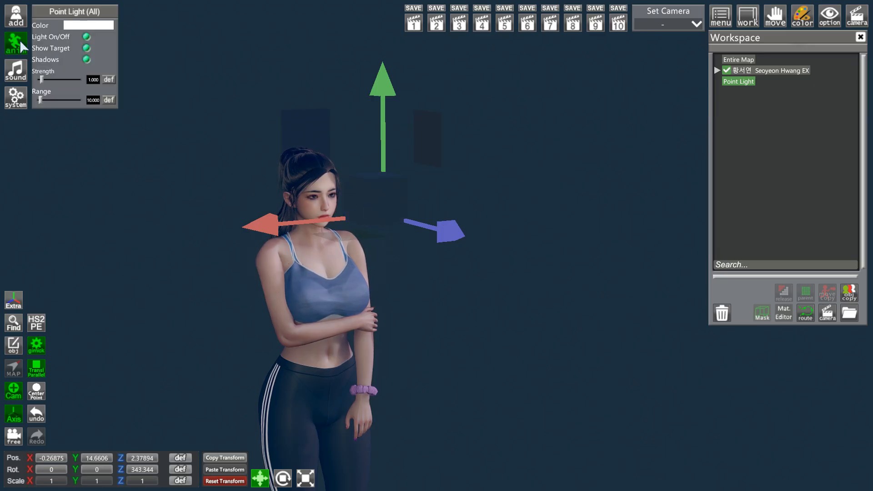
pyautogui.click(89, 25)
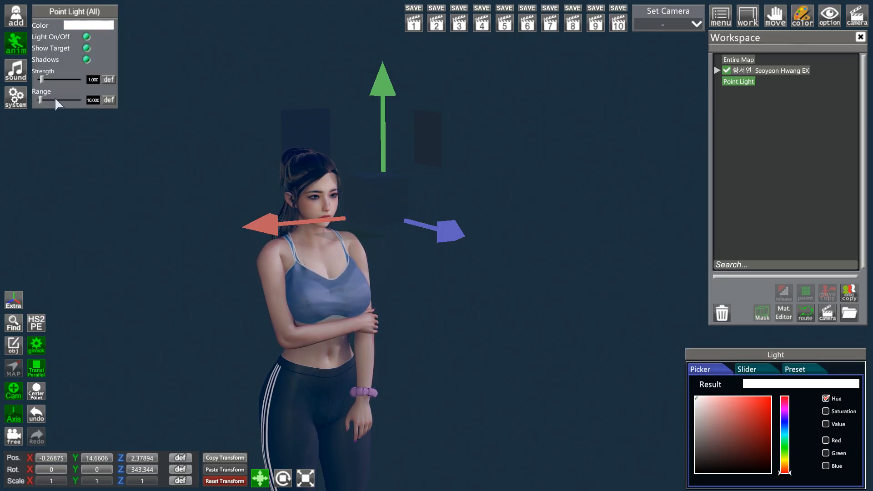
pyautogui.moveTo(44, 79); pyautogui.dragTo(55, 80)
pyautogui.moveTo(54, 86); pyautogui.dragTo(51, 108)
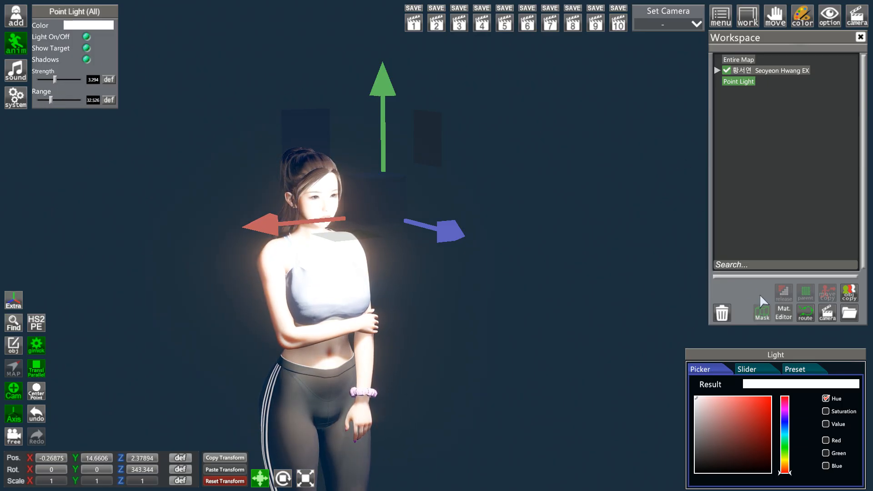
pyautogui.click(723, 312)
pyautogui.click(393, 278)
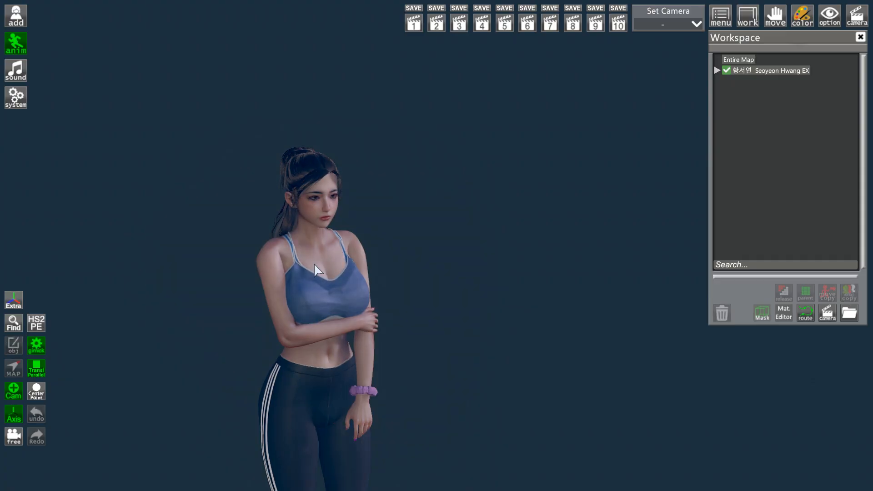
# Add a Spotlight for all objects and move it in front of the character, to about Y 14.85, Z 4.31
pyautogui.click(23, 18)
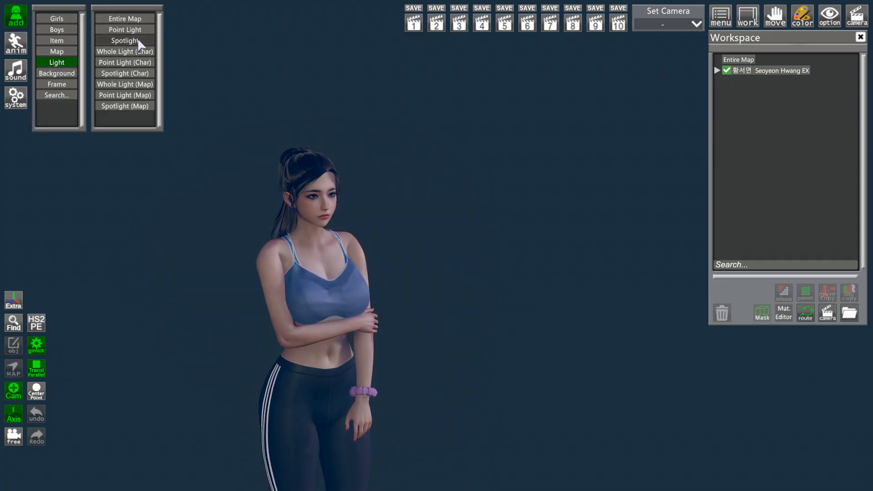
pyautogui.click(138, 38)
pyautogui.moveTo(704, 107); pyautogui.dragTo(718, 150, button='right')
pyautogui.moveTo(319, 256); pyautogui.dragTo(328, 280, button='right')
pyautogui.moveTo(353, 344); pyautogui.dragTo(351, 89)
pyautogui.moveTo(350, 89); pyautogui.dragTo(333, 48, button='right')
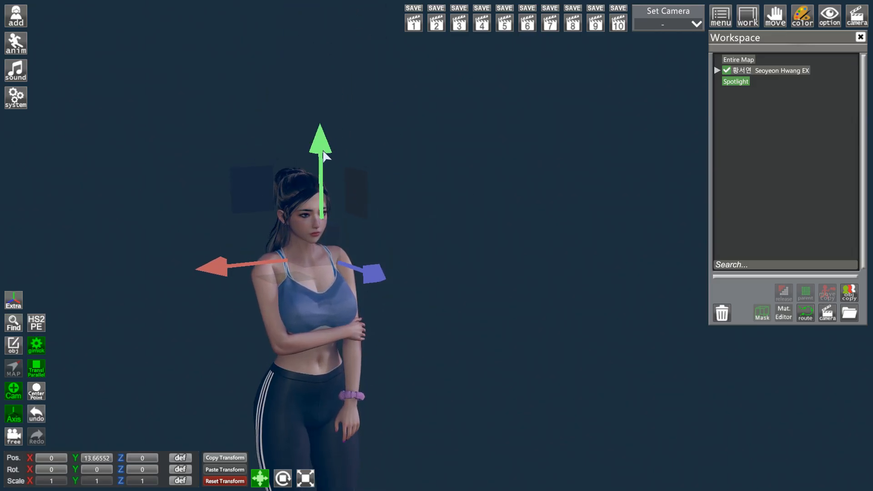
pyautogui.moveTo(323, 156); pyautogui.dragTo(324, 120)
pyautogui.moveTo(378, 230); pyautogui.dragTo(523, 251)
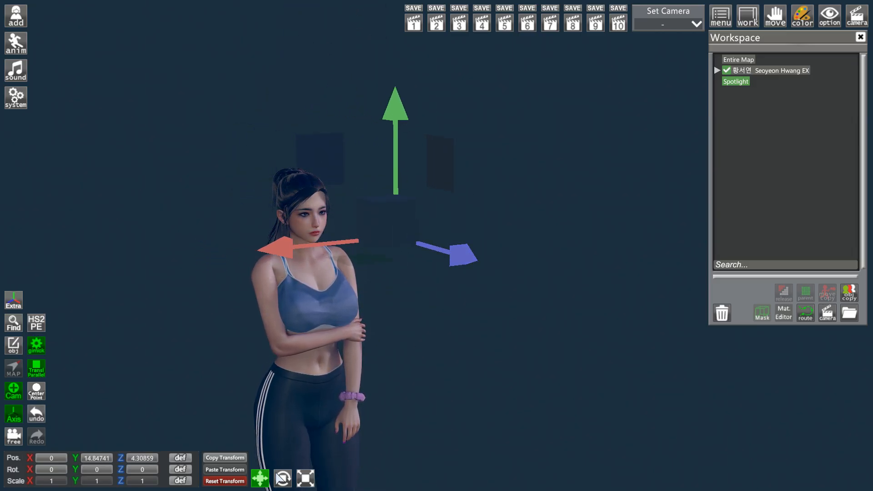
# Rotate the spotlight to about X 9.95, Y 180, Z 180 and move it to about Y 15.41, Z 4.25
pyautogui.click(282, 478)
pyautogui.moveTo(418, 198); pyautogui.dragTo(373, 300)
pyautogui.click(259, 478)
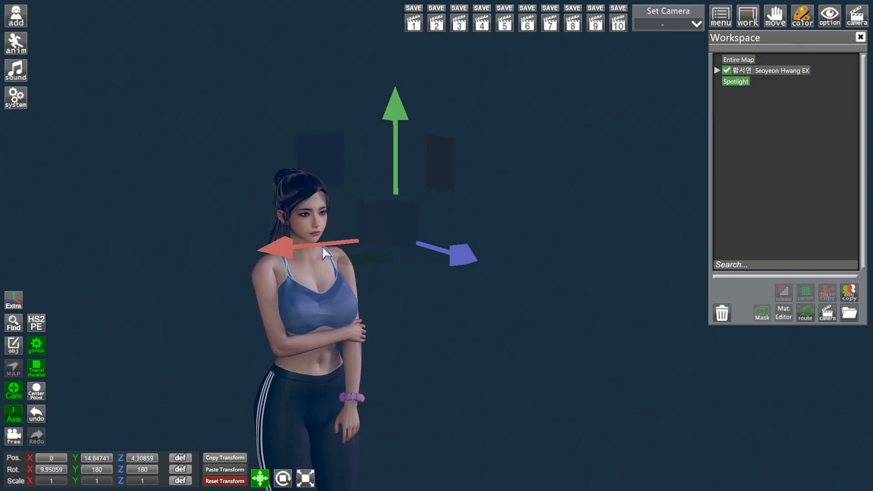
pyautogui.moveTo(452, 250); pyautogui.dragTo(455, 255)
pyautogui.moveTo(381, 133); pyautogui.dragTo(351, 110)
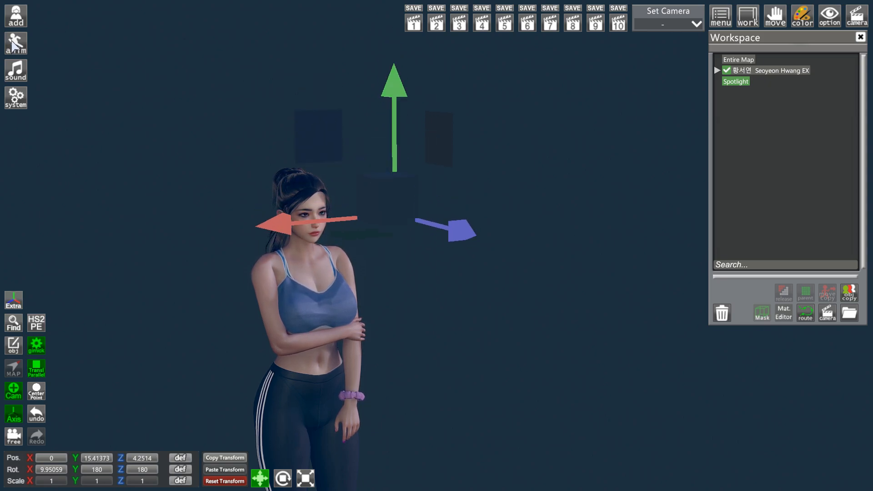
# Set the spotlight's range to about 33.4 and its spot angle to 56, and delete the light from the scene
pyautogui.click(13, 43)
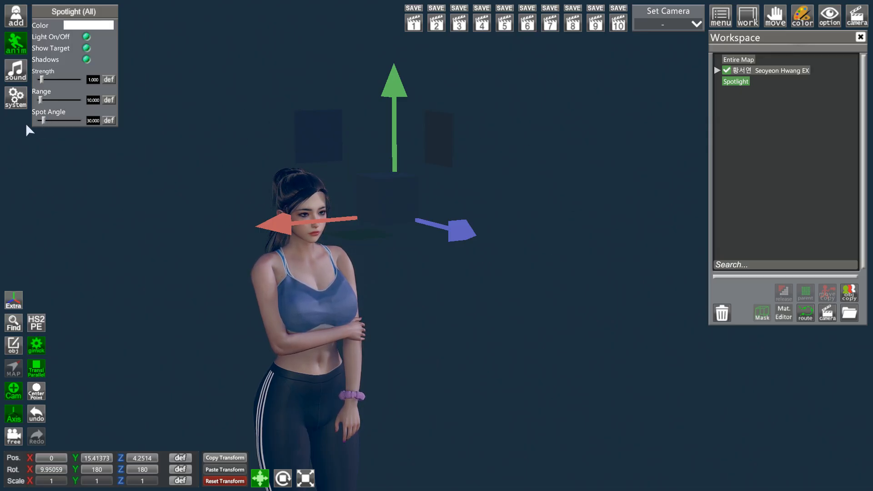
pyautogui.moveTo(49, 121); pyautogui.dragTo(42, 80)
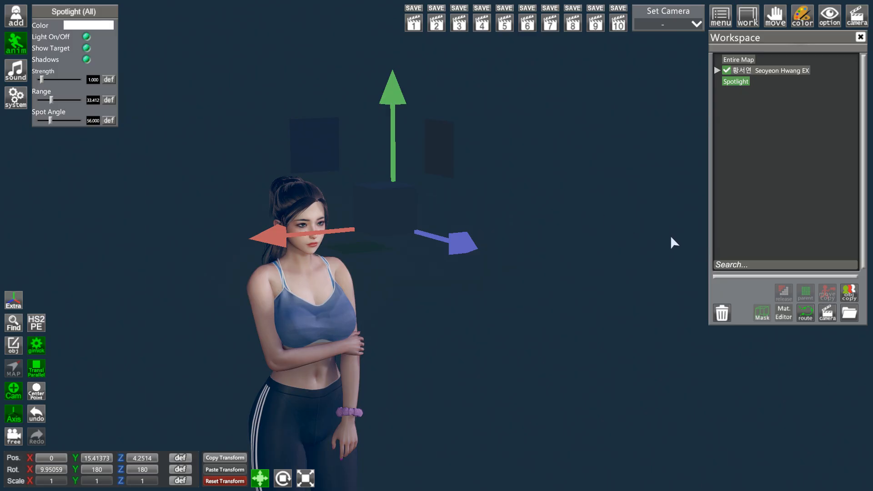
pyautogui.click(722, 312)
pyautogui.click(394, 278)
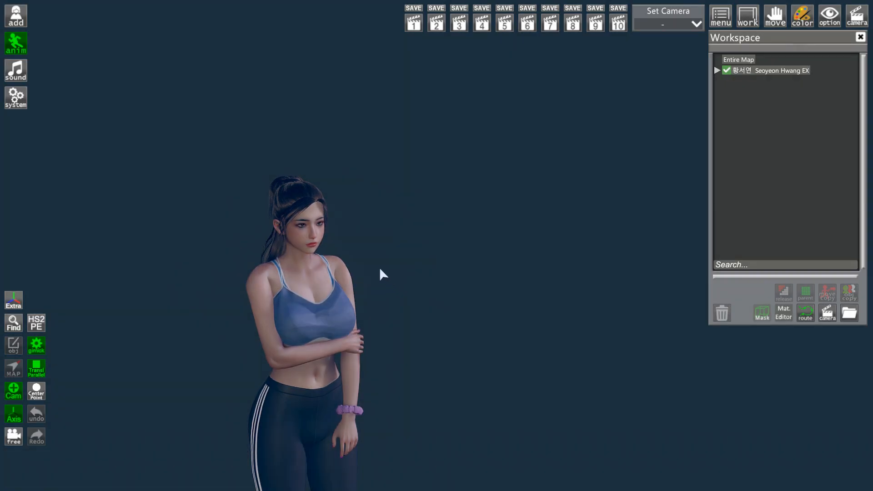
# Set HS2_mapsample00 as the background image and recall saved camera 1
pyautogui.click(21, 18)
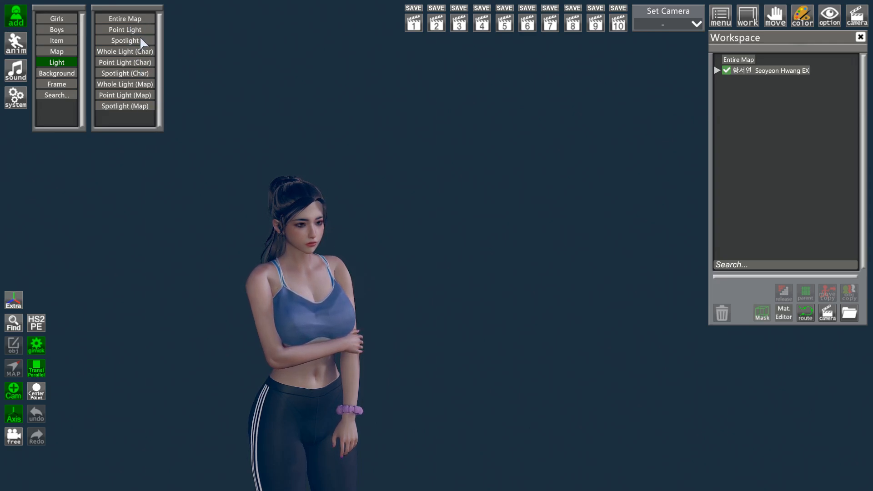
pyautogui.click(57, 73)
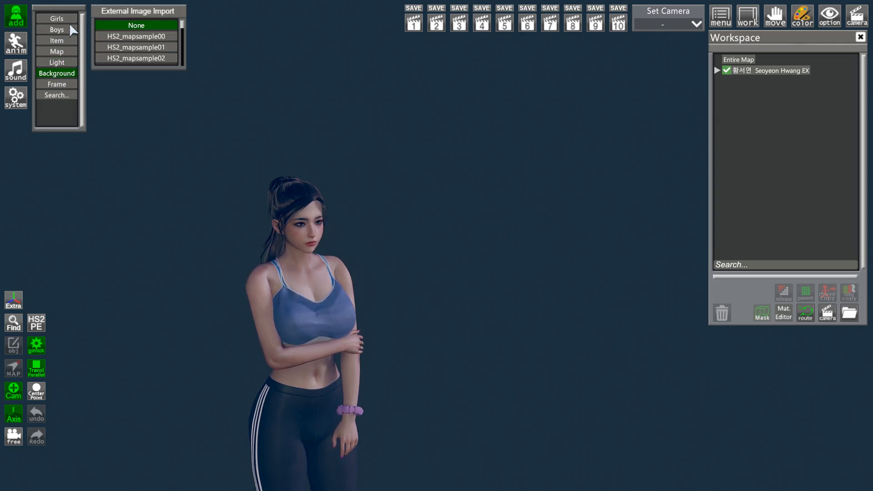
pyautogui.click(151, 37)
pyautogui.moveTo(333, 105)
pyautogui.mouseDown(button='right')
pyautogui.moveTo(309, 39)
pyautogui.moveTo(411, 25)
pyautogui.mouseUp(button='right')
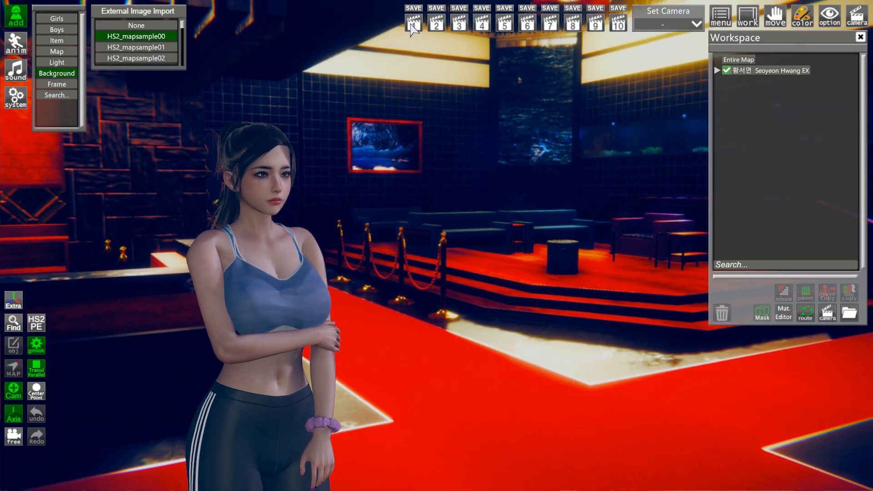
pyautogui.click(411, 24)
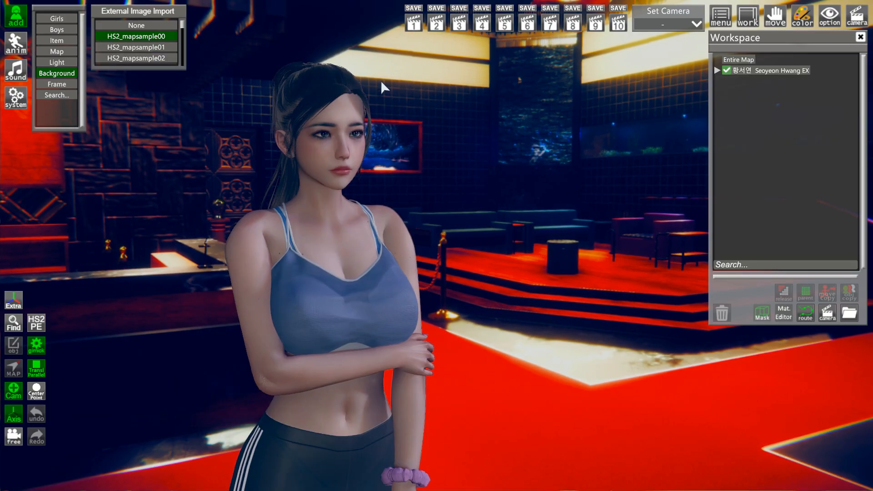
# Try other background images, including HS2_mapsample10 and HS2_mapsample13, and set the background back to None
pyautogui.scroll(-3, 148, 32)
pyautogui.scroll(-5, 150, 38)
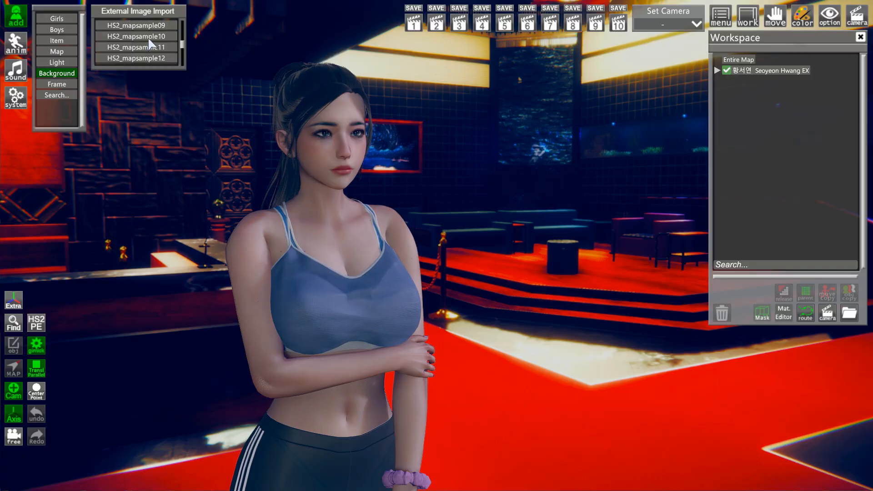
pyautogui.click(150, 37)
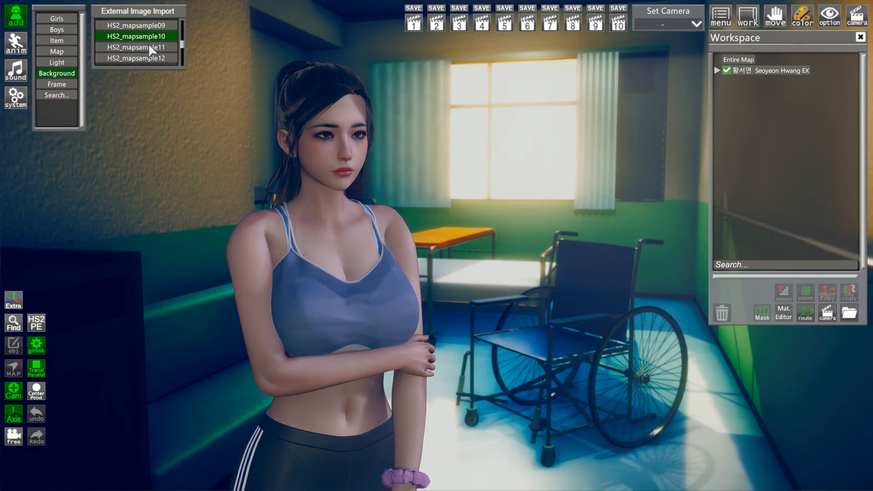
pyautogui.click(148, 46)
pyautogui.click(159, 27)
pyautogui.click(155, 57)
pyautogui.scroll(-3, 153, 45)
pyautogui.click(158, 35)
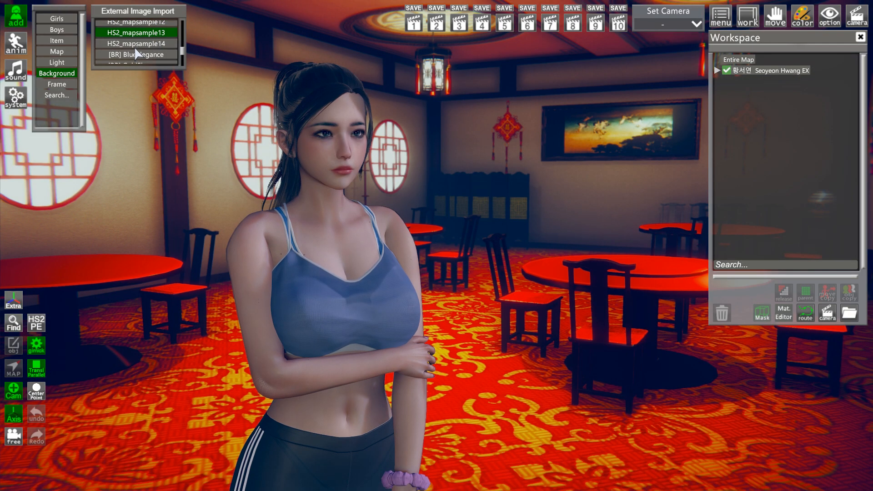
pyautogui.scroll(10, 159, 36)
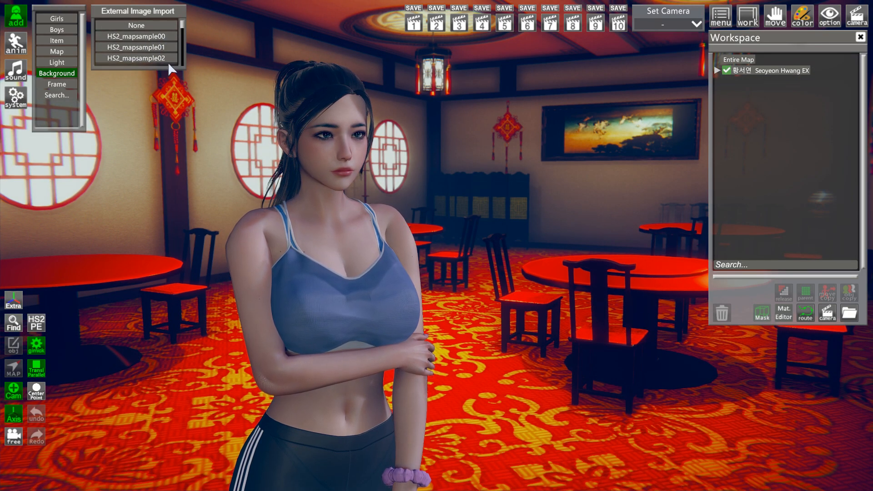
pyautogui.click(151, 24)
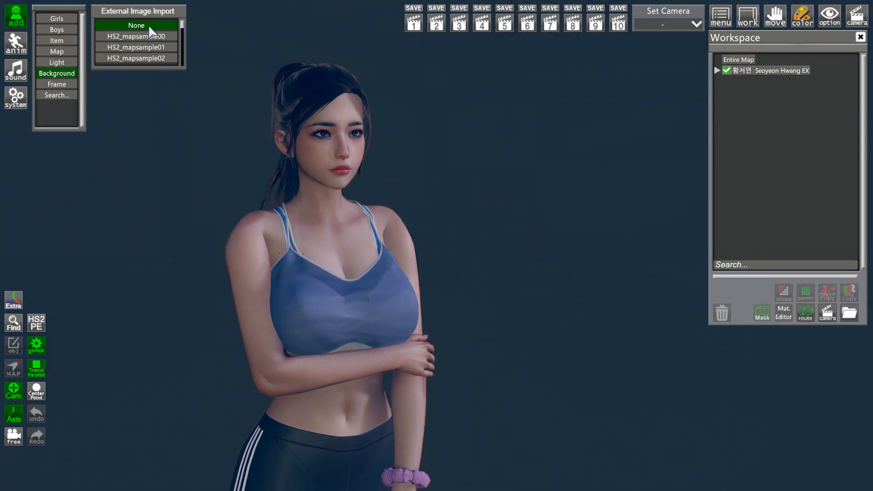
# Try several frame overlays, including frame_foy_3 and frame_foy_5, and set the frame back to None
pyautogui.click(57, 84)
pyautogui.click(153, 37)
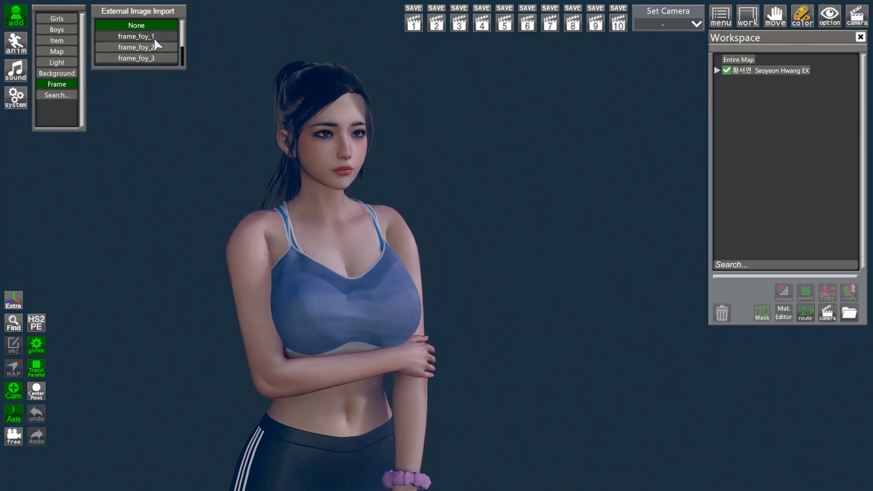
pyautogui.scroll(-3, 154, 39)
pyautogui.scroll(3, 149, 42)
pyautogui.click(150, 46)
pyautogui.click(146, 59)
pyautogui.scroll(-3, 148, 50)
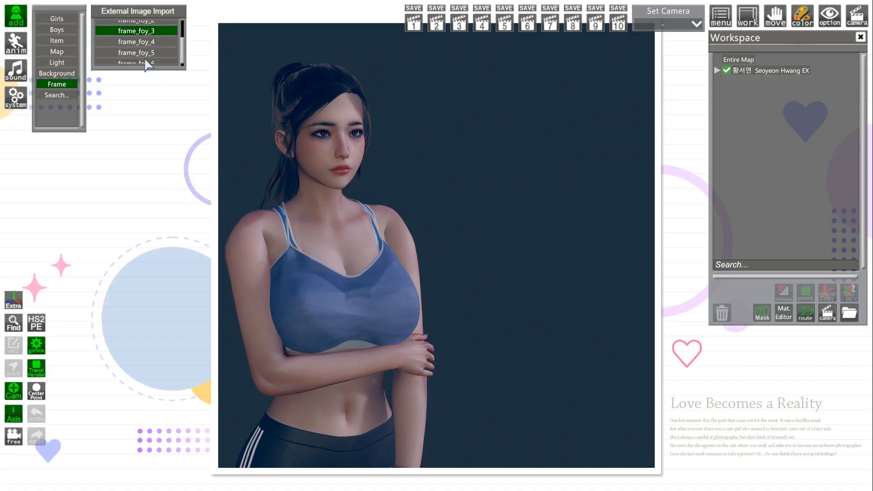
pyautogui.click(149, 37)
pyautogui.click(162, 50)
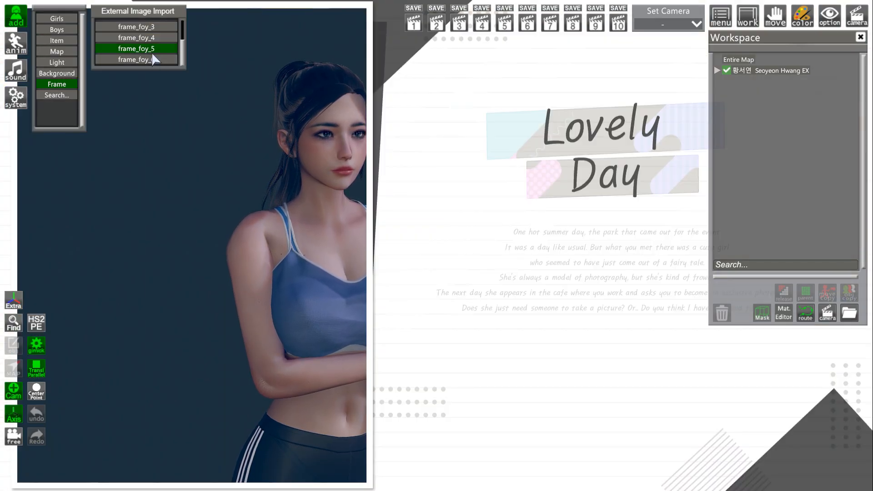
pyautogui.scroll(3, 154, 49)
pyautogui.click(155, 25)
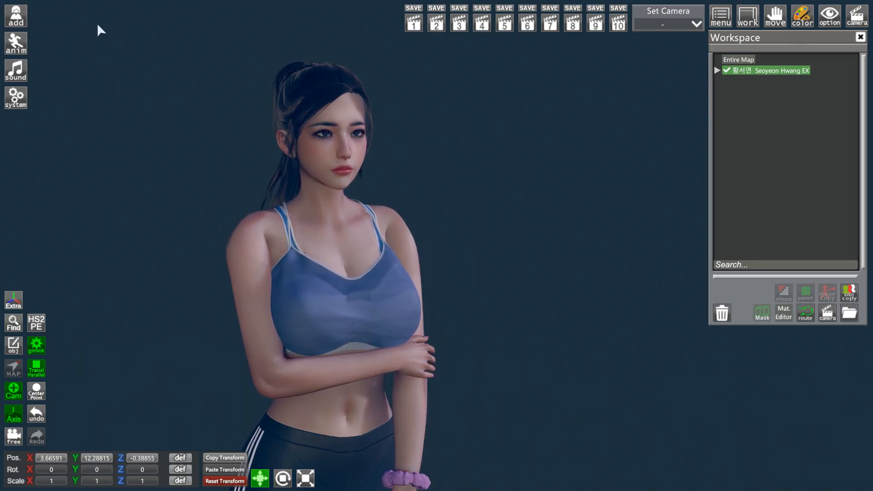
# Open the character's Current State settings and look through the clothing and accessory options
pyautogui.click(18, 43)
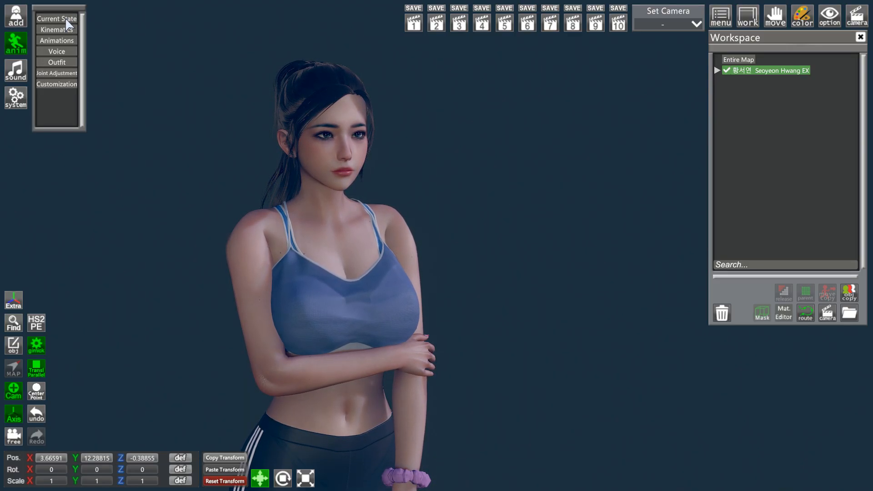
pyautogui.click(52, 20)
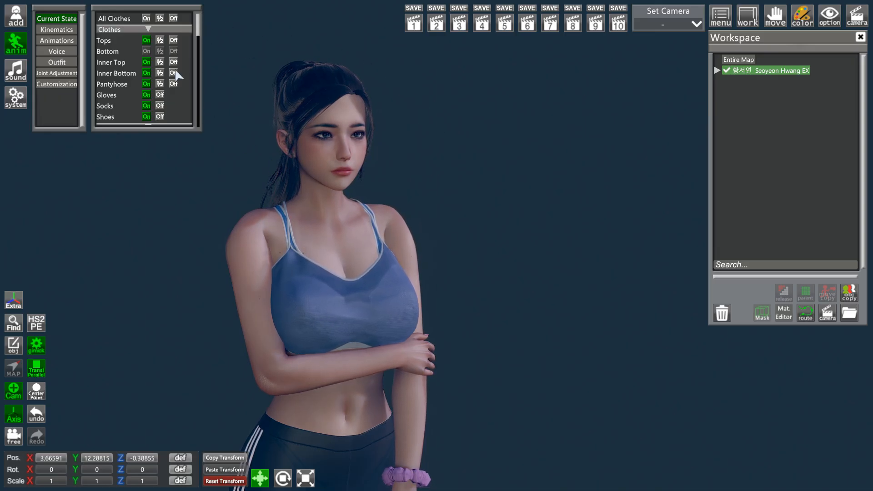
pyautogui.scroll(-3, 164, 51)
pyautogui.scroll(2, 127, 78)
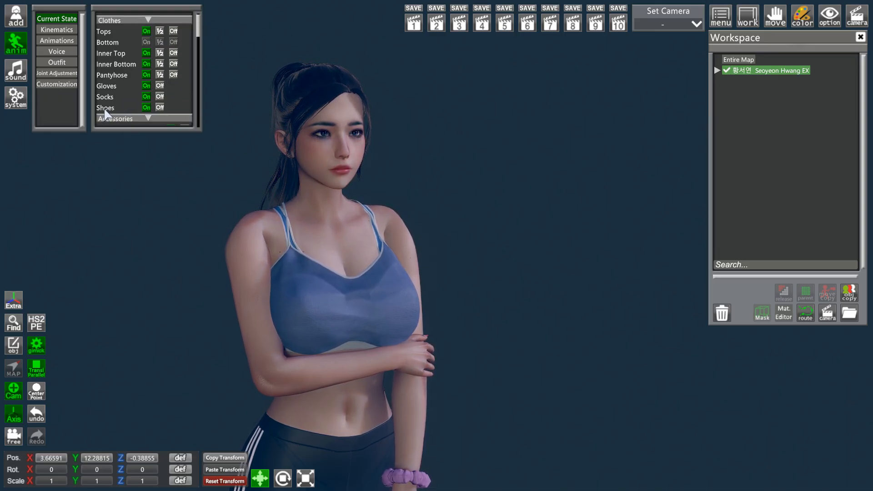
# Try switching the character's shoes off and on again, and return the view to the upper body
pyautogui.moveTo(305, 104); pyautogui.dragTo(305, 136, button='right')
pyautogui.moveTo(306, 137); pyautogui.dragTo(308, 236, button='middle')
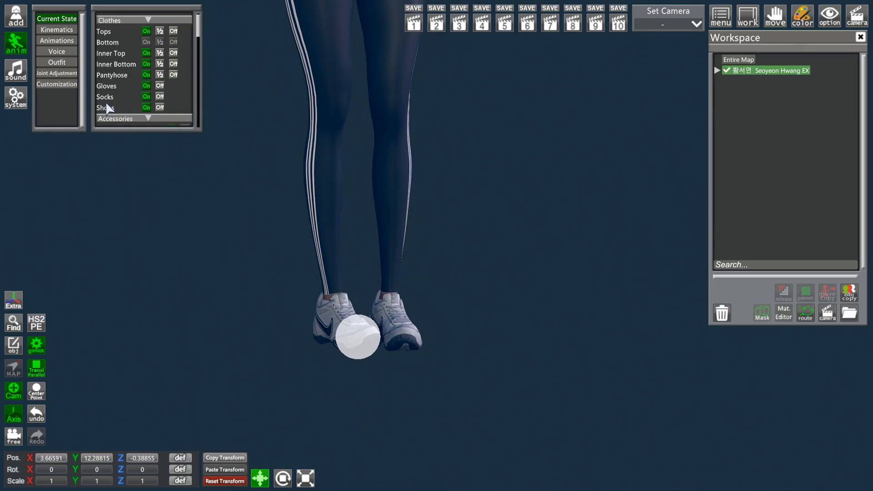
pyautogui.click(159, 107)
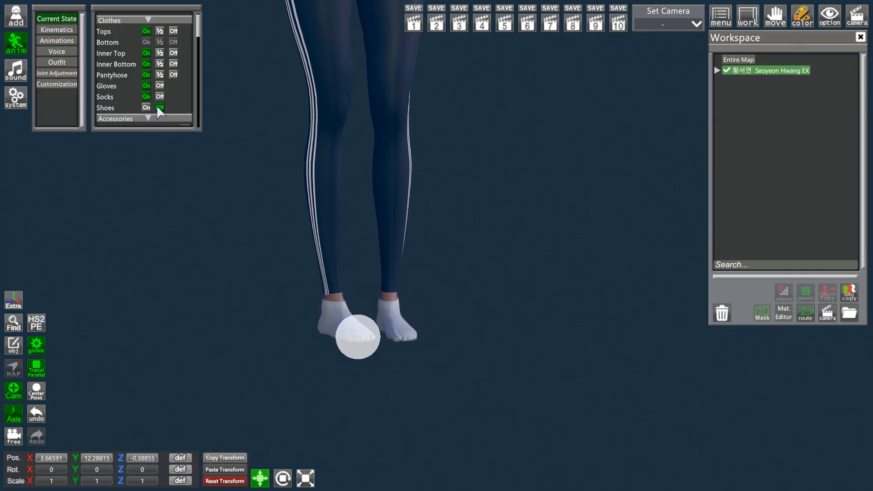
pyautogui.moveTo(242, 132); pyautogui.dragTo(241, 152, button='middle')
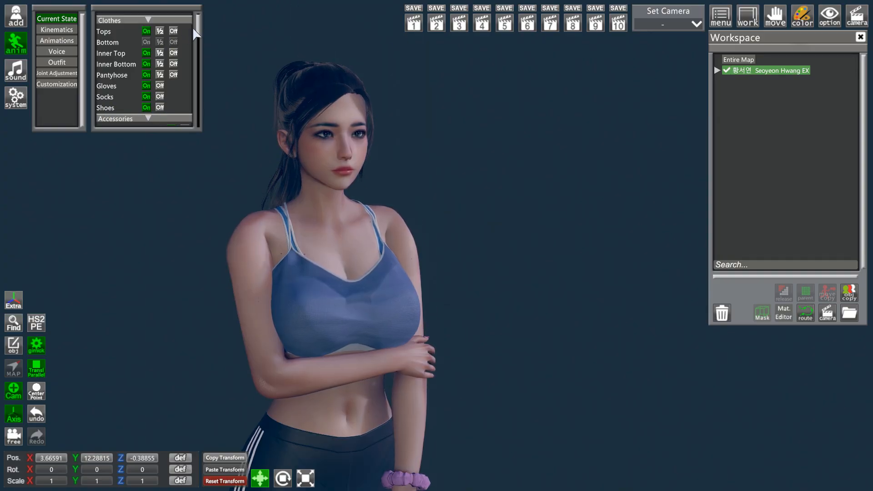
# Try the Tears and Wetness sliders in the character's Misc. state settings and return both to their minimum
pyautogui.scroll(-5, 200, 30)
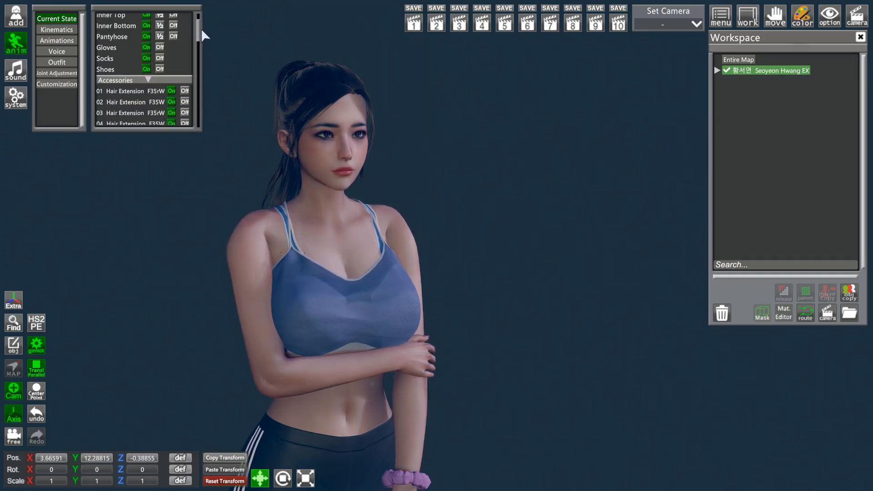
pyautogui.scroll(-10, 198, 36)
pyautogui.scroll(-5, 200, 66)
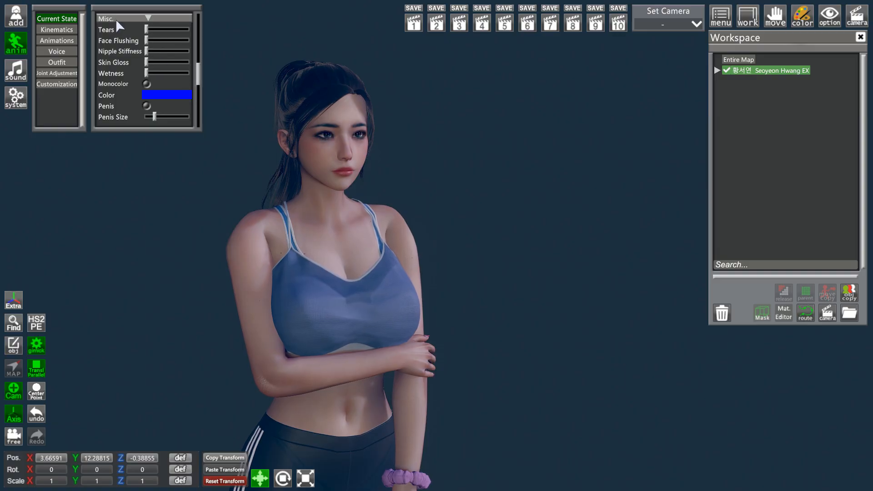
pyautogui.moveTo(146, 29); pyautogui.dragTo(129, 44)
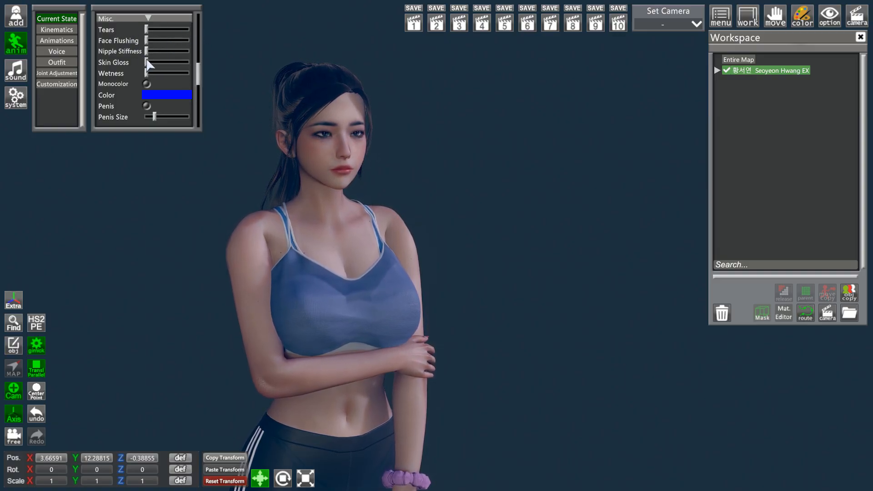
pyautogui.moveTo(147, 73); pyautogui.dragTo(128, 72)
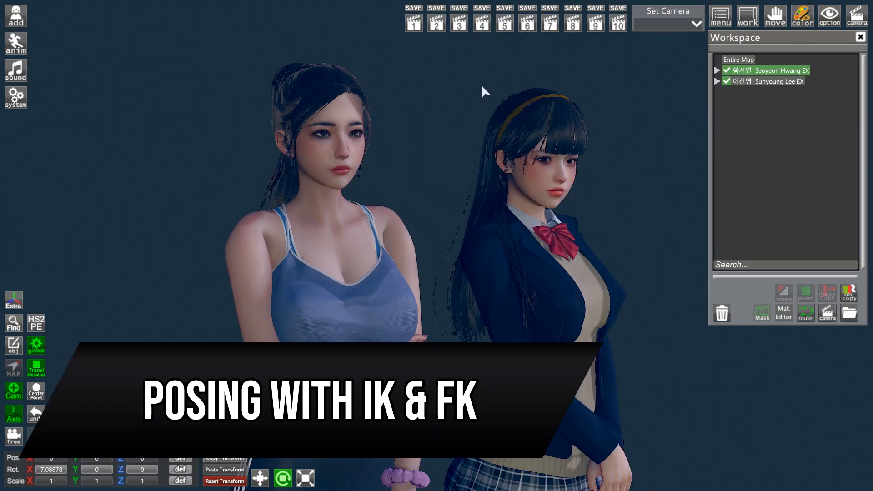
# Activate FK kinematics on the ponytailed character in the sports top
pyautogui.click(16, 47)
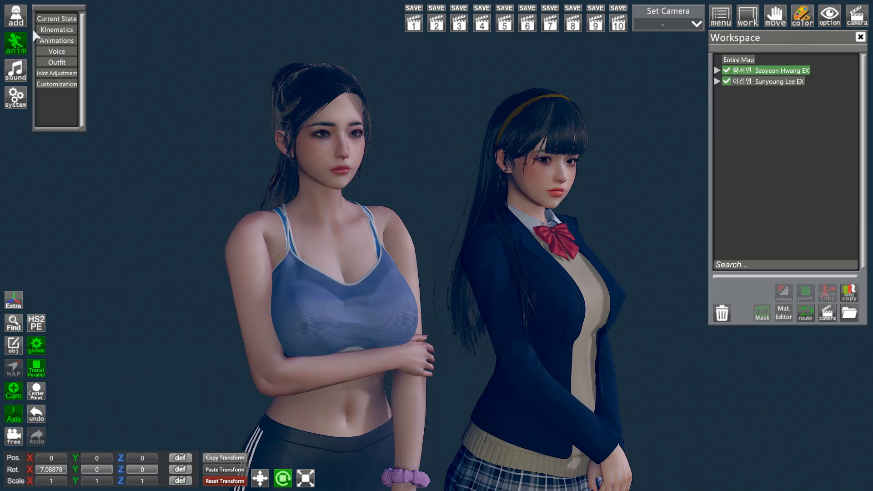
pyautogui.click(65, 31)
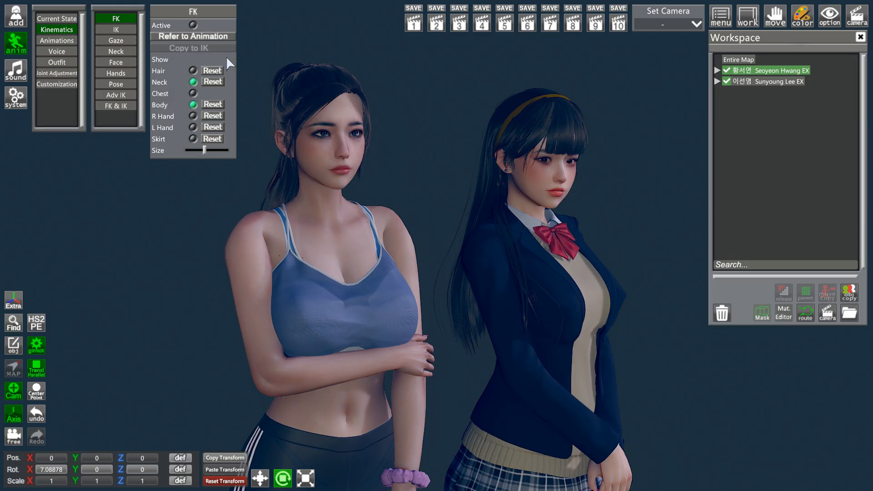
pyautogui.click(193, 25)
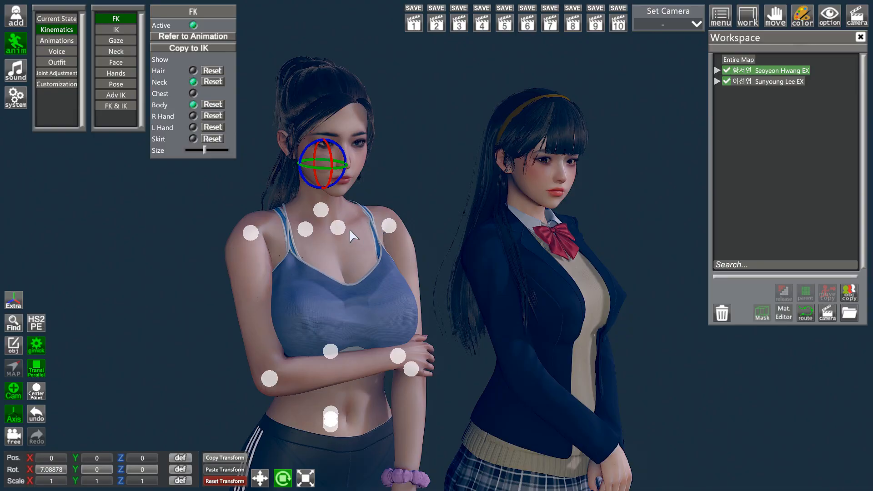
# Rotate the ponytailed character's left shoulder and waist FK joints to move the left arm outward and turn the torso
pyautogui.click(388, 223)
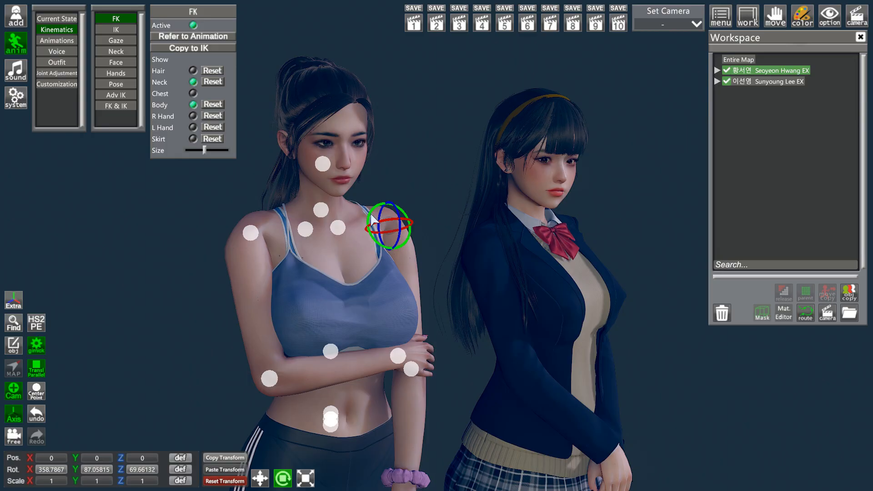
pyautogui.moveTo(373, 221); pyautogui.dragTo(357, 237)
pyautogui.click(331, 411)
pyautogui.moveTo(346, 394)
pyautogui.mouseDown()
pyautogui.moveTo(345, 383)
pyautogui.moveTo(356, 383)
pyautogui.mouseUp()
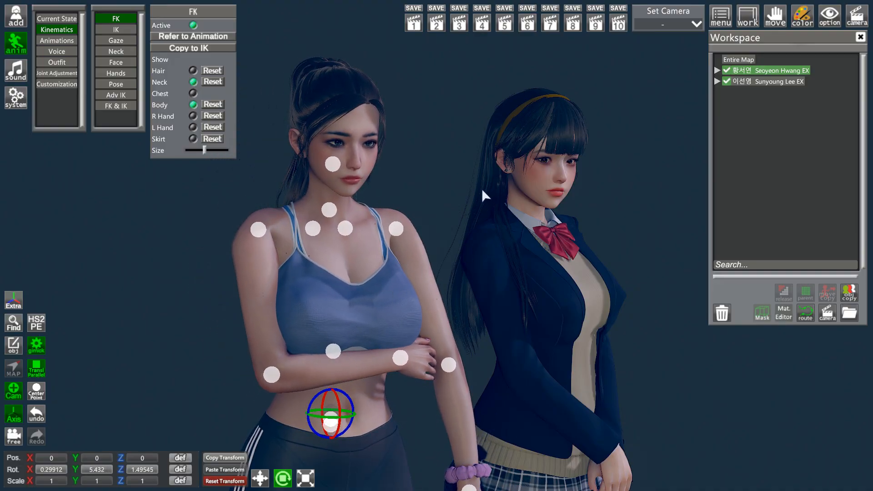
# Activate IK from the current animation on the character in the school blazer and move the shoulder targets
pyautogui.keyDown('ctrl'); pyautogui.click(775, 82); pyautogui.keyUp('ctrl')
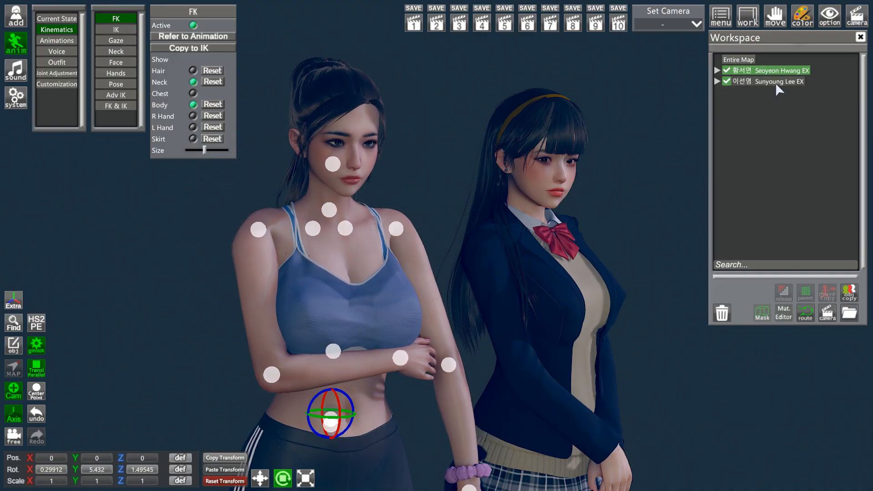
pyautogui.click(119, 30)
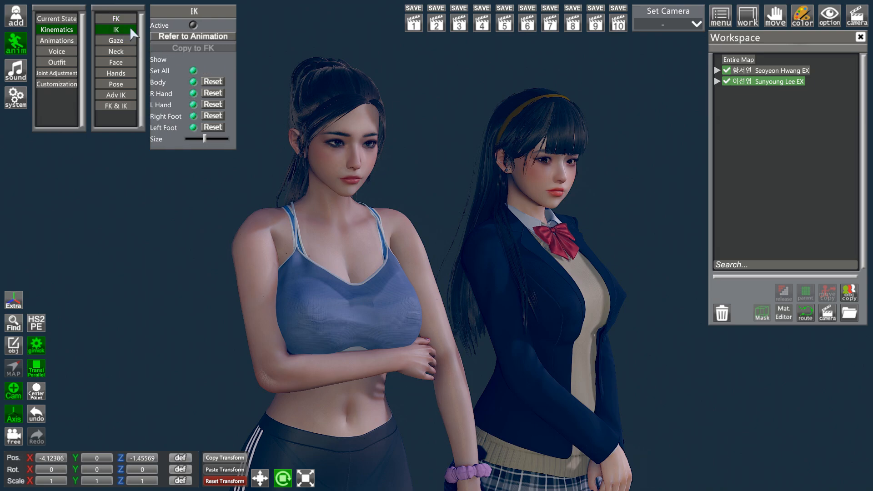
pyautogui.click(199, 37)
pyautogui.click(193, 25)
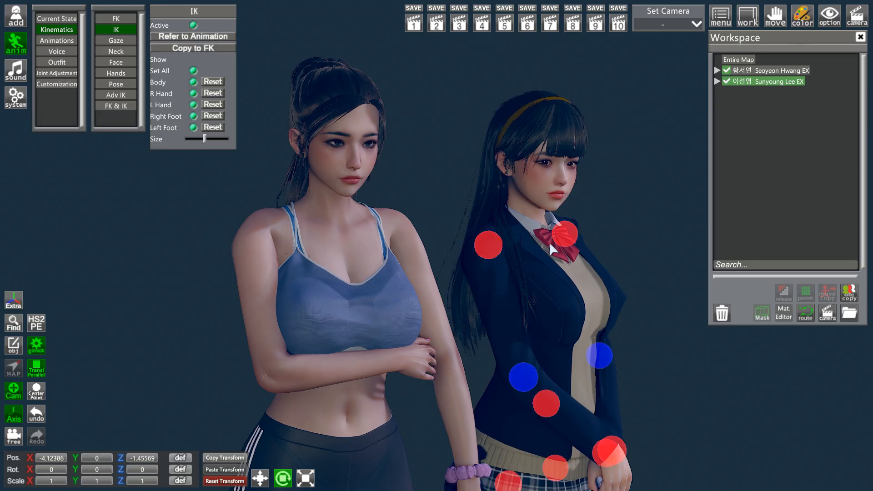
pyautogui.click(559, 232)
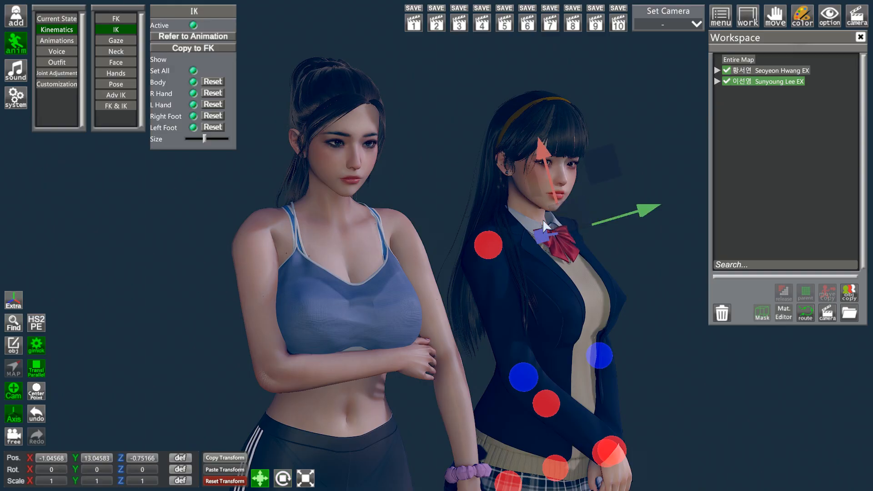
pyautogui.moveTo(569, 213); pyautogui.dragTo(525, 247)
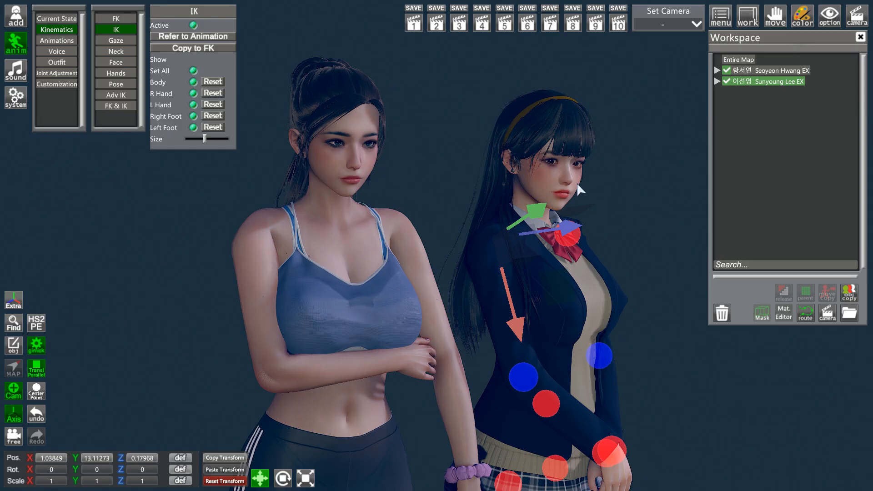
# Copy the blazer character's IK pose to FK and activate FK
pyautogui.click(208, 46)
pyautogui.click(124, 17)
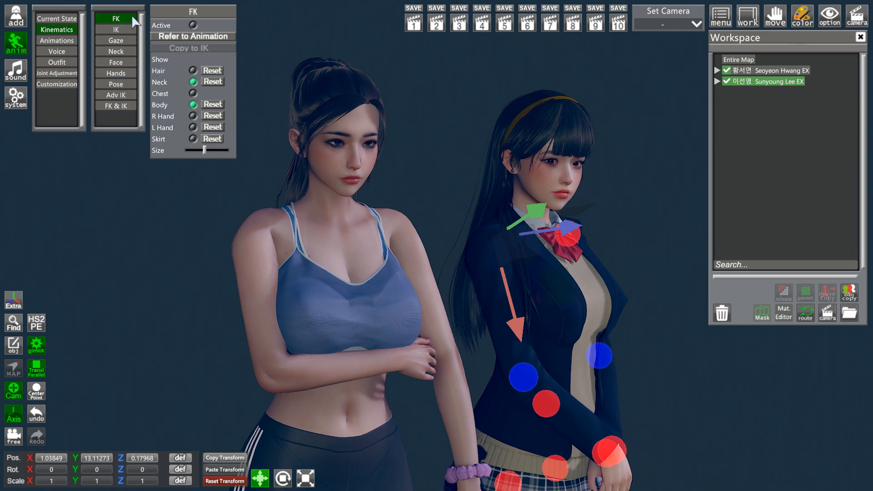
pyautogui.click(193, 25)
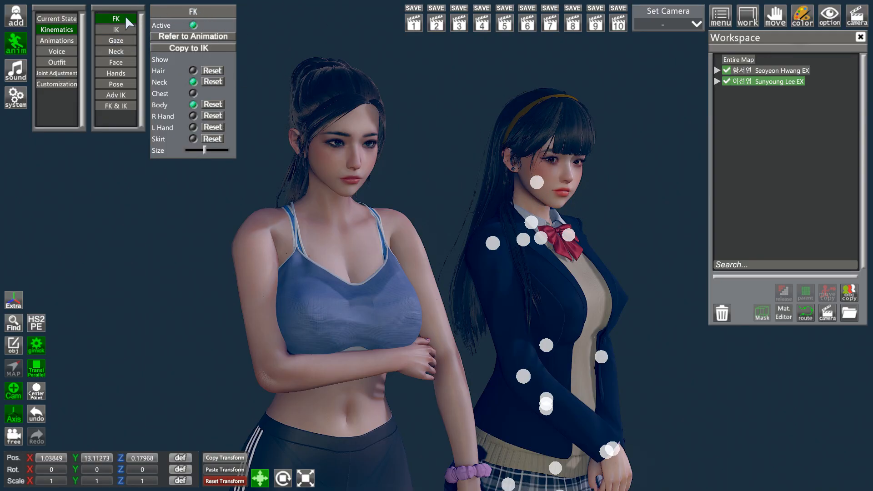
# Rotate the blazer character's shoulder FK joints so the right arm hangs down and the left arm reaches forward
pyautogui.click(491, 244)
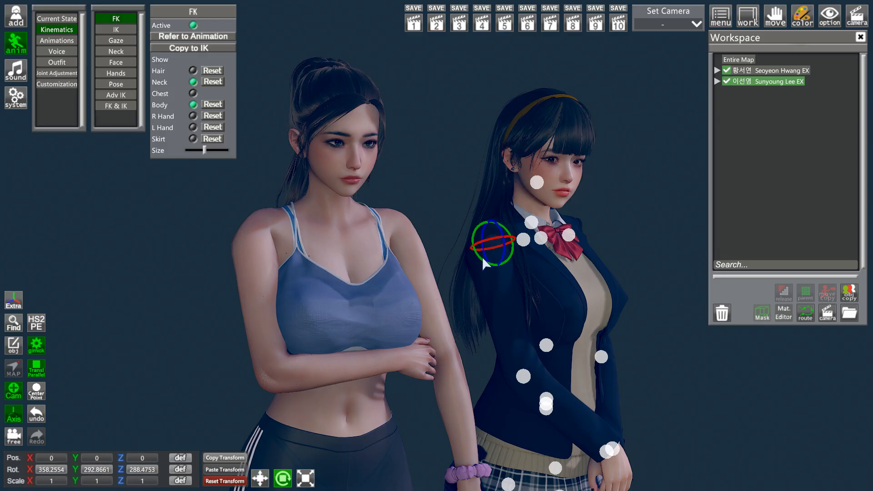
pyautogui.moveTo(481, 259)
pyautogui.mouseDown()
pyautogui.moveTo(465, 248)
pyautogui.moveTo(481, 251)
pyautogui.mouseUp()
pyautogui.click(568, 235)
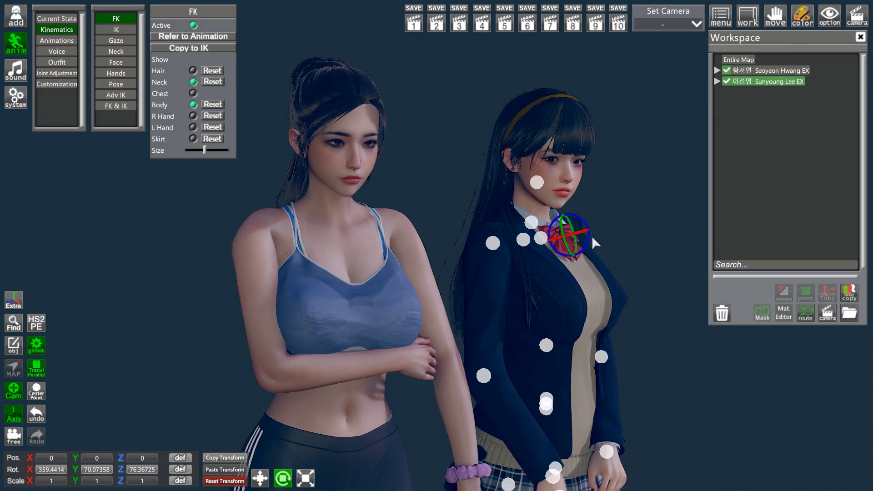
pyautogui.moveTo(586, 244); pyautogui.dragTo(591, 231)
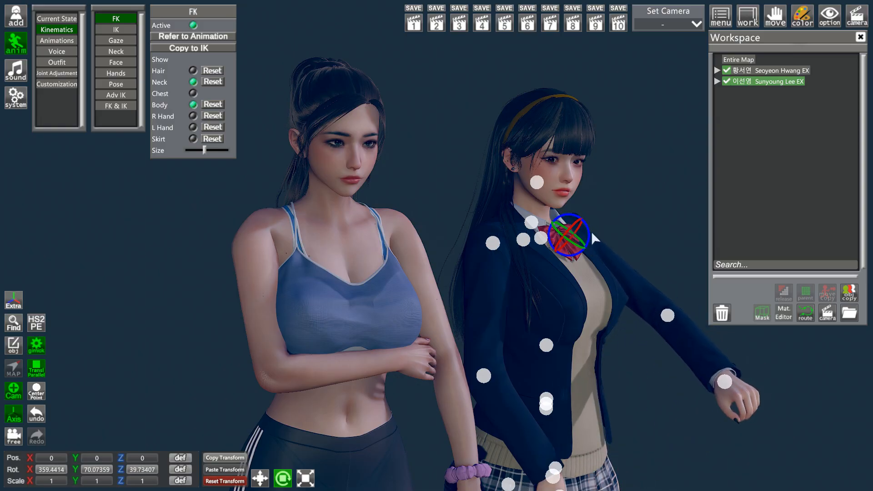
# Save the blazer character's pose under the name Fistup and locate it in the pose list
pyautogui.click(124, 82)
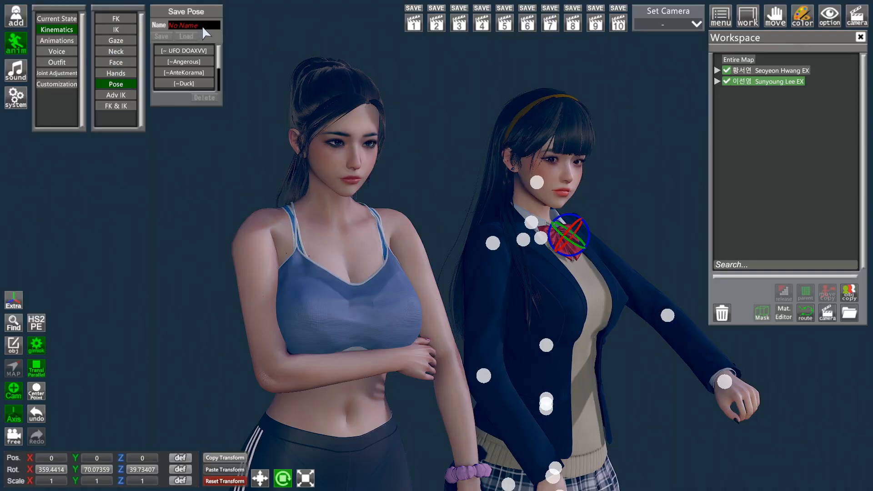
pyautogui.write('Fistup')
pyautogui.click(162, 36)
pyautogui.moveTo(218, 54); pyautogui.dragTo(220, 85)
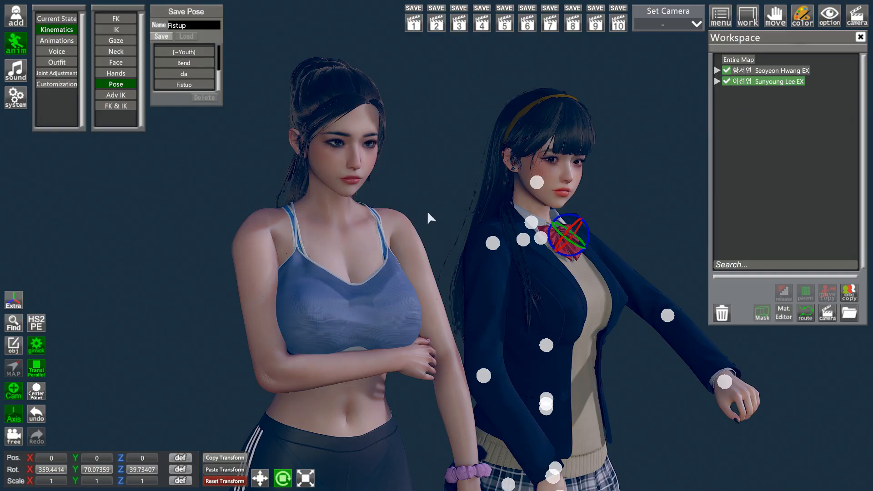
# Load the Fistup pose onto the ponytailed character and delete Fistup from the saved poses
pyautogui.moveTo(368, 255); pyautogui.dragTo(511, 208)
pyautogui.click(782, 71)
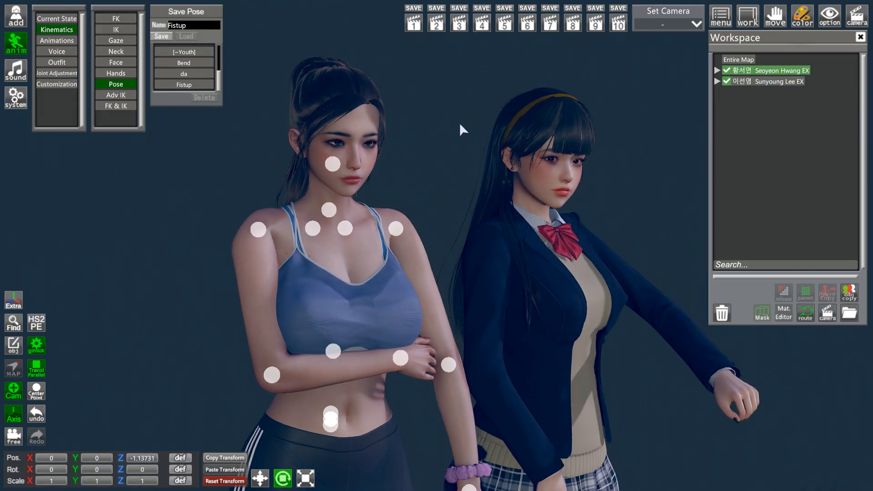
pyautogui.moveTo(461, 127); pyautogui.dragTo(371, 304)
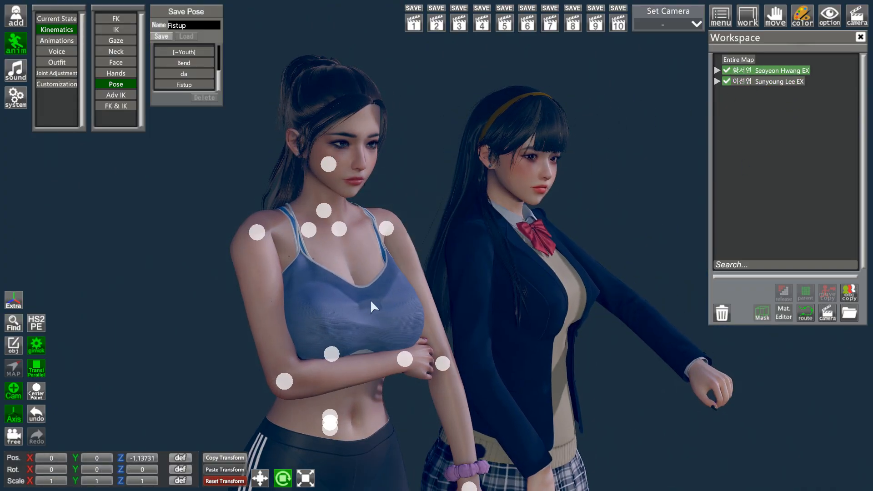
pyautogui.click(202, 84)
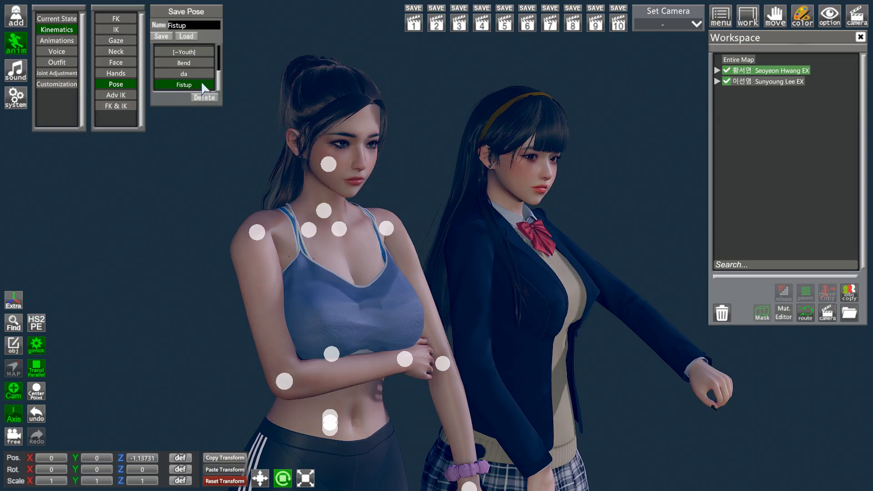
pyautogui.click(192, 36)
pyautogui.moveTo(336, 141); pyautogui.dragTo(232, 146)
pyautogui.moveTo(445, 161); pyautogui.dragTo(567, 167)
pyautogui.moveTo(461, 120); pyautogui.dragTo(495, 121)
pyautogui.moveTo(391, 147); pyautogui.dragTo(394, 146)
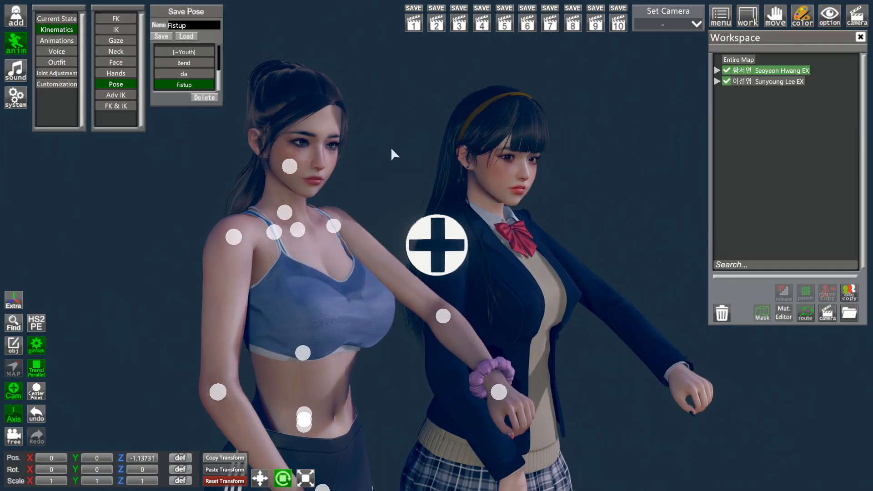
pyautogui.click(211, 98)
pyautogui.click(394, 259)
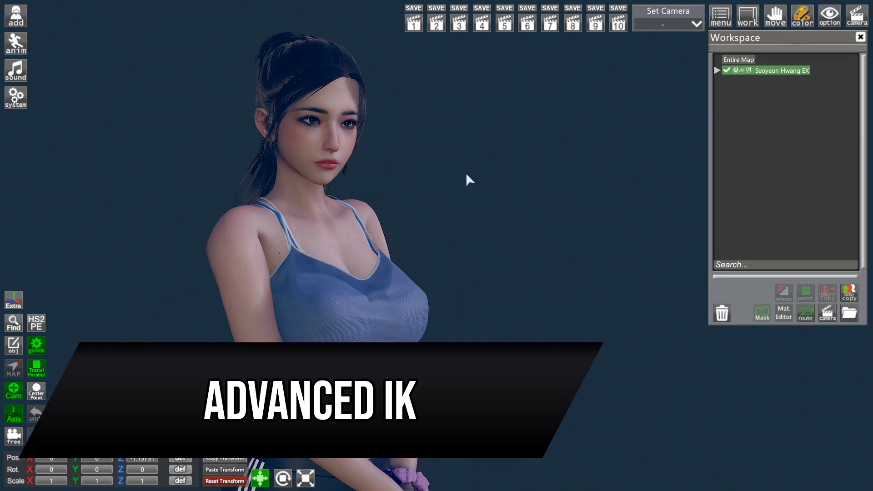
# Activate IK on the character with reference to the current animation, and deactivate it again
pyautogui.click(16, 43)
pyautogui.click(57, 30)
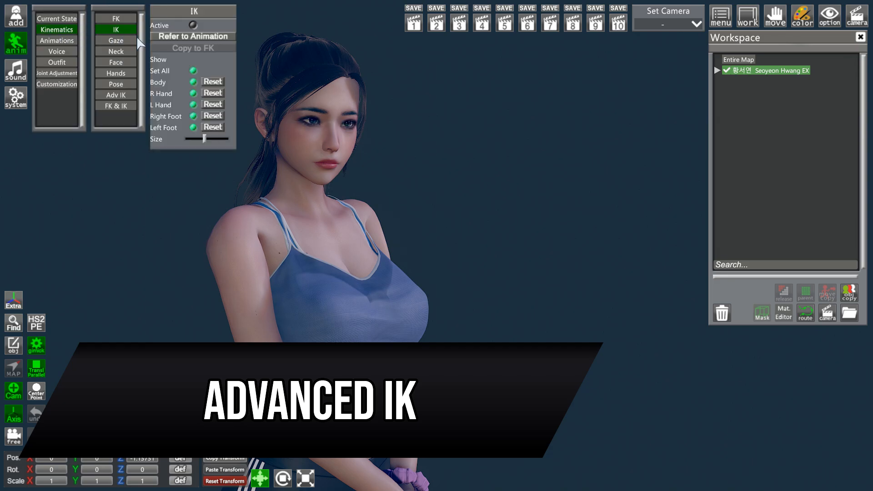
pyautogui.click(189, 36)
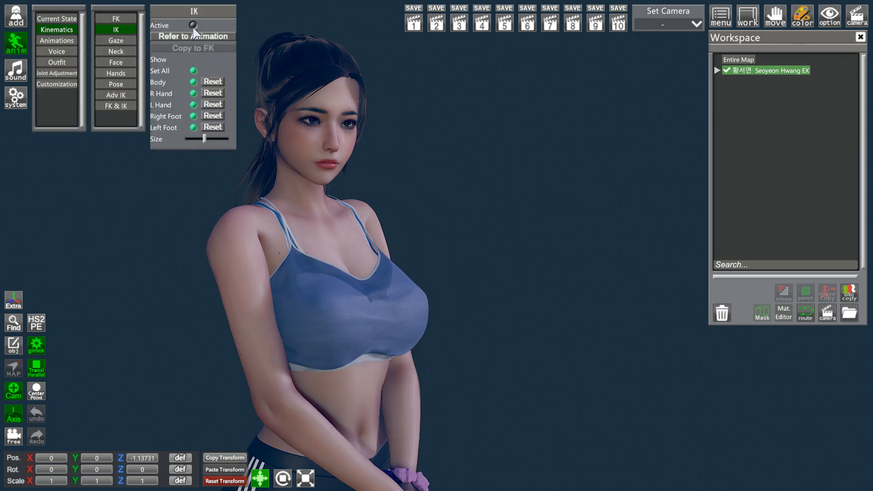
pyautogui.click(193, 25)
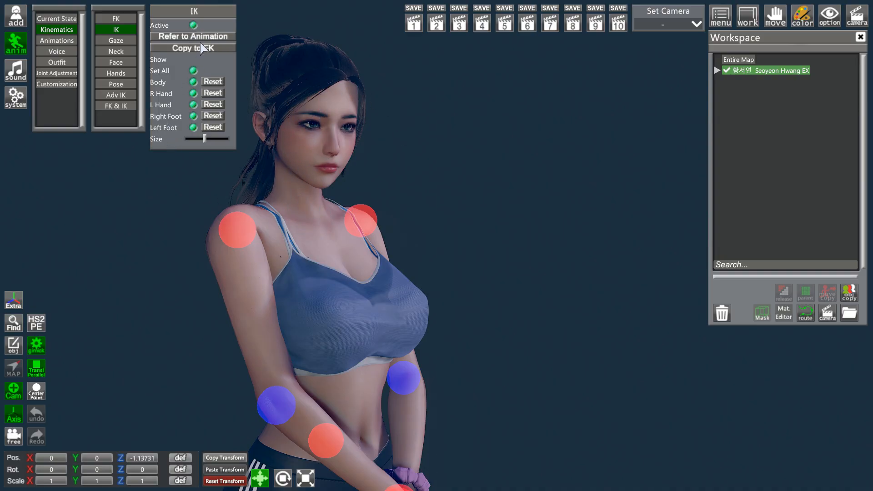
pyautogui.click(193, 25)
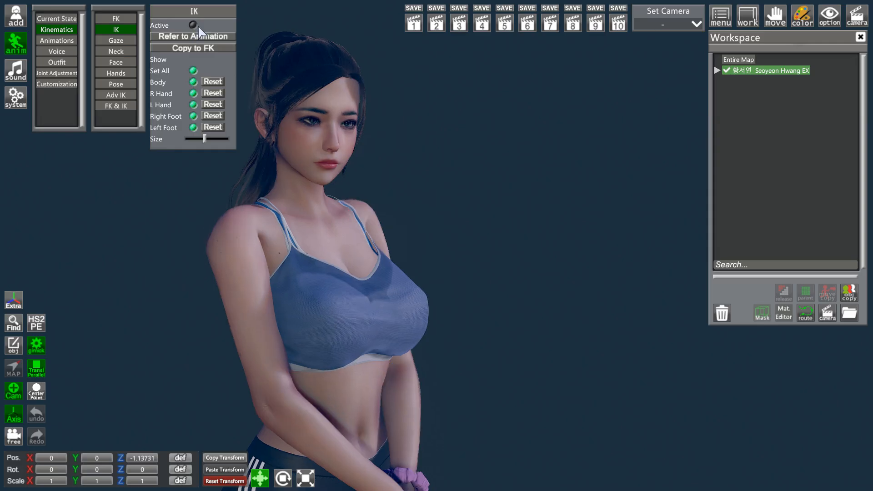
# Activate combined FK & IK, adjust the left shoulder IK target and select the neck and head FK joints
pyautogui.click(114, 106)
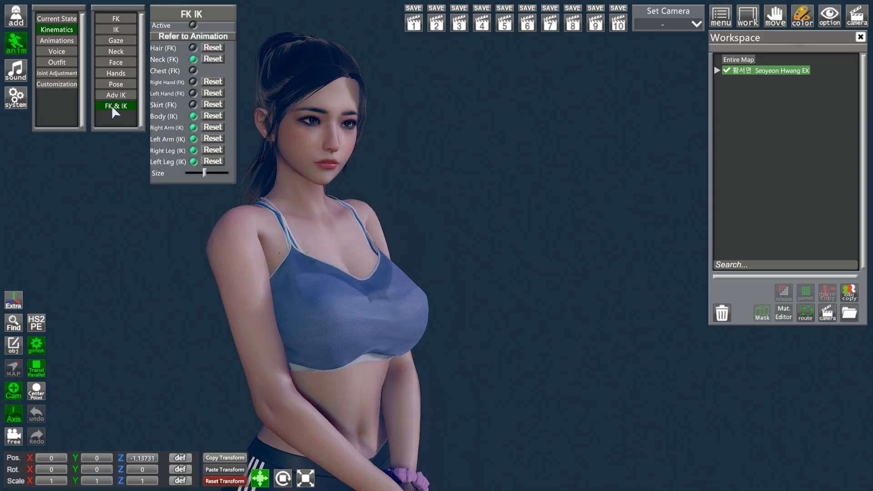
pyautogui.click(192, 25)
pyautogui.moveTo(359, 214); pyautogui.dragTo(347, 147)
pyautogui.click(314, 204)
pyautogui.click(320, 154)
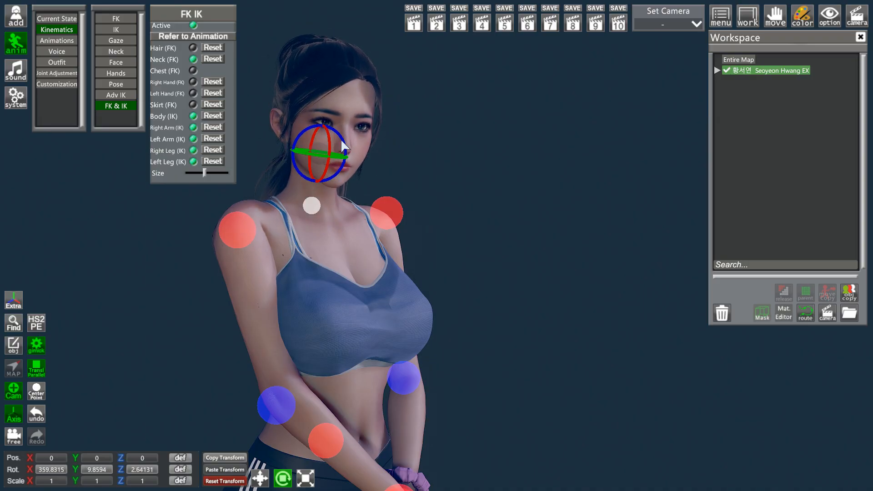
# Hide the axis handles and set the Adv IK Shoulder Weight to 0.407 and Shoulder Offset to 0.119
pyautogui.click(119, 95)
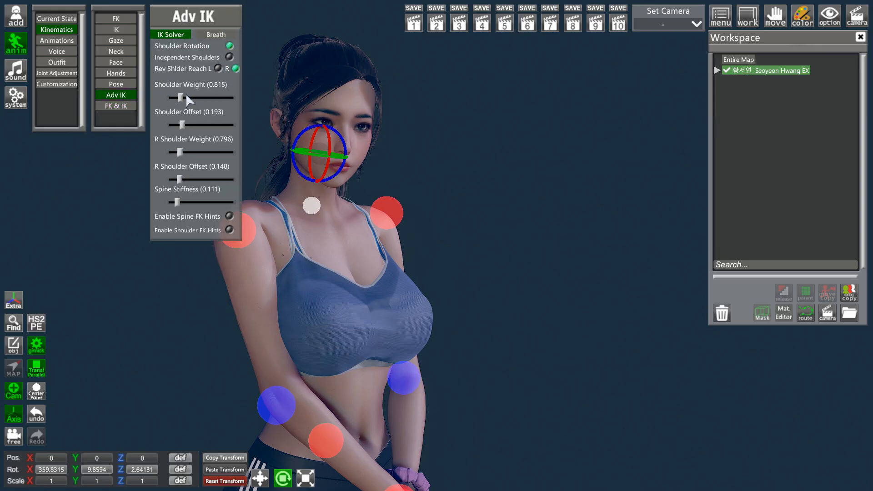
pyautogui.click(14, 414)
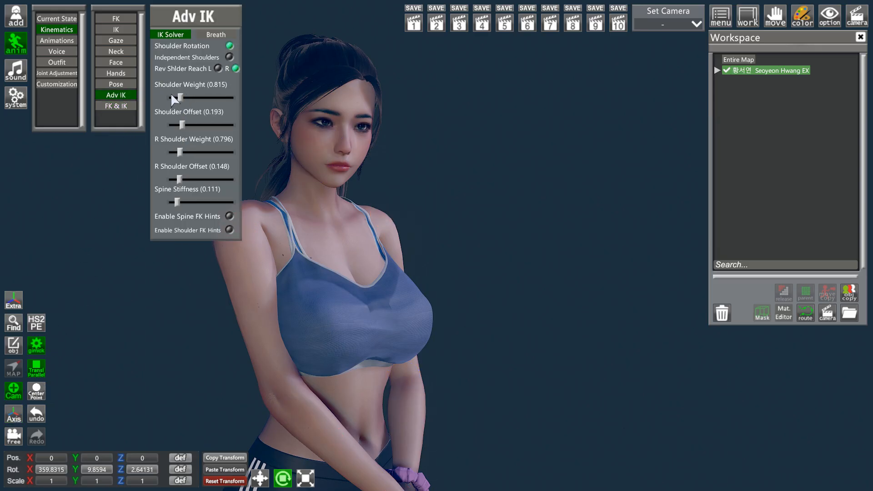
pyautogui.moveTo(180, 97); pyautogui.dragTo(177, 124)
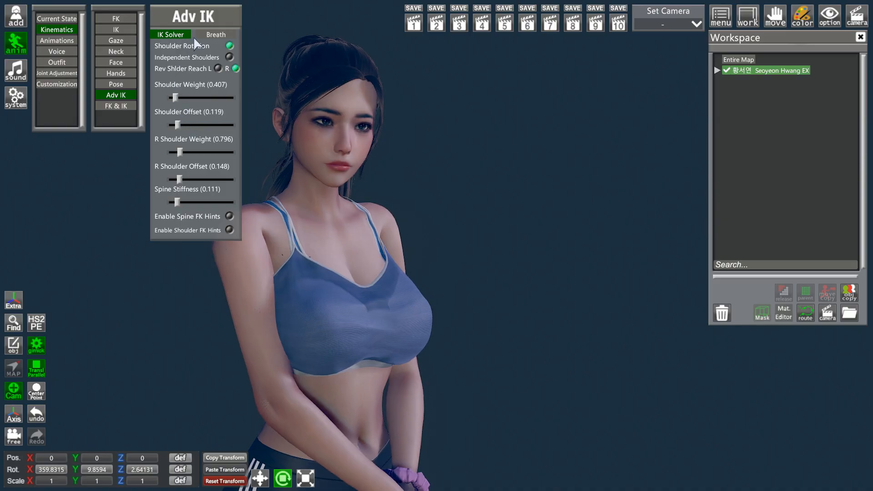
# Enable breathing for the character in Adv IK and adjust the Breath Size slider
pyautogui.click(210, 34)
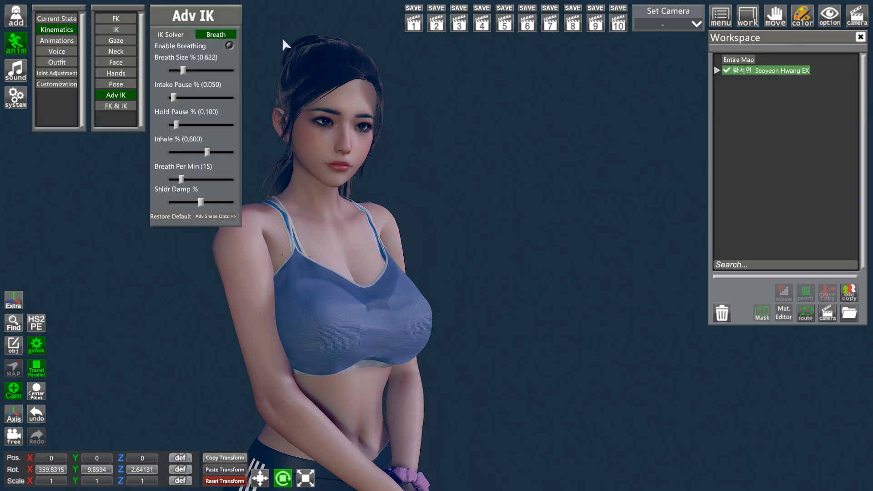
pyautogui.click(230, 45)
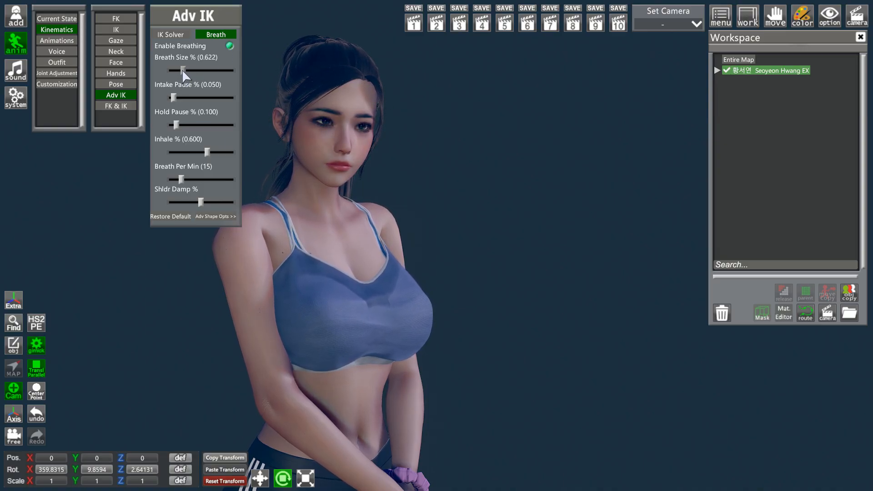
pyautogui.moveTo(179, 72); pyautogui.dragTo(185, 71)
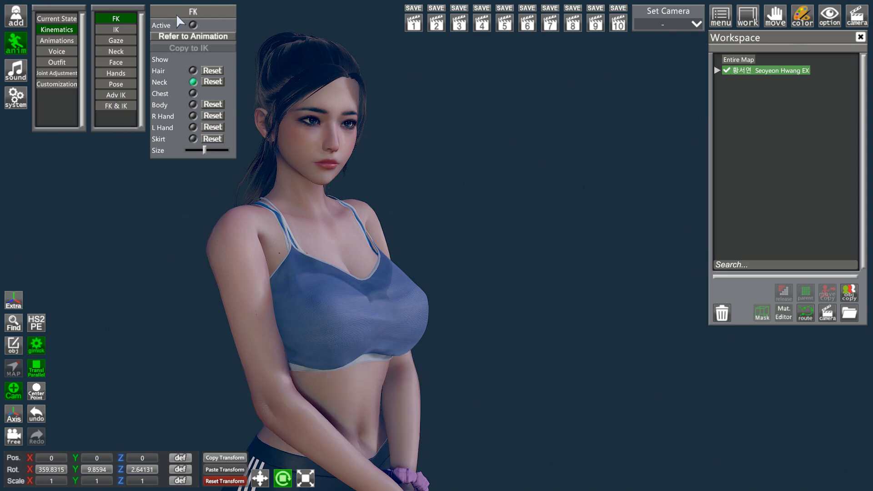
# Try the Follow, Avert and Fixed gaze modes, viewing the character's eyes from different camera angles
pyautogui.click(127, 39)
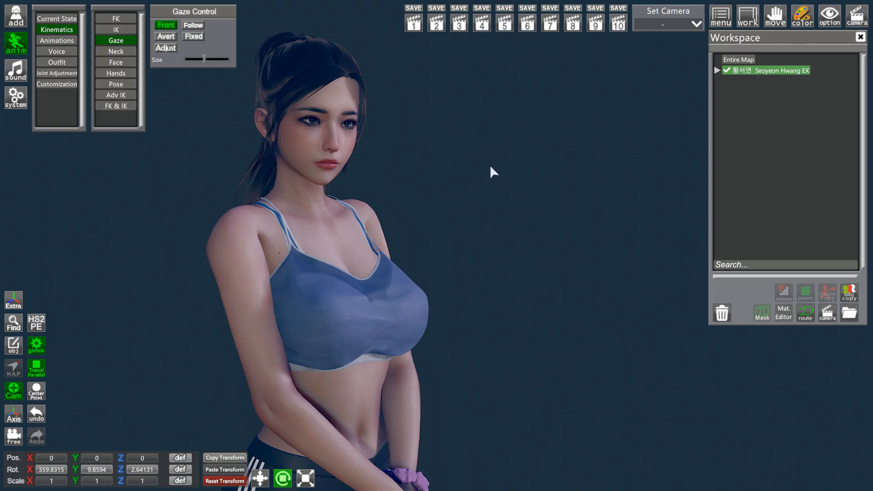
pyautogui.moveTo(228, 25); pyautogui.dragTo(148, 23)
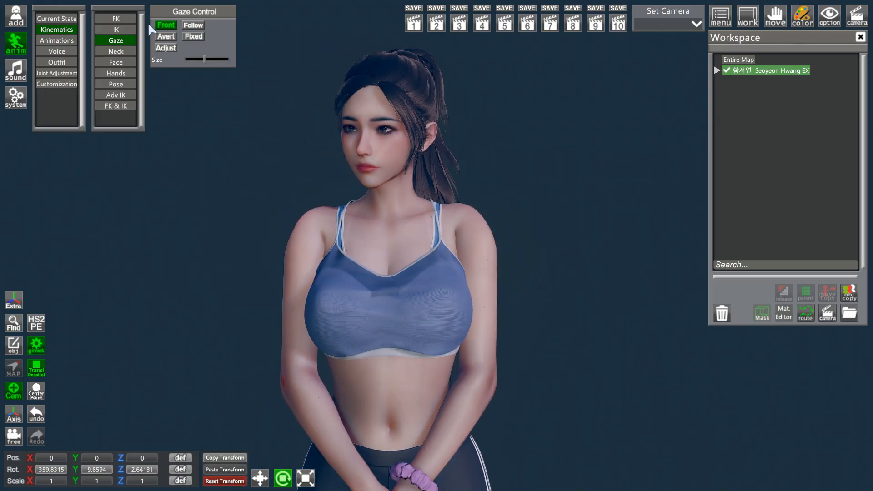
pyautogui.click(195, 29)
pyautogui.moveTo(497, 191); pyautogui.dragTo(198, 78)
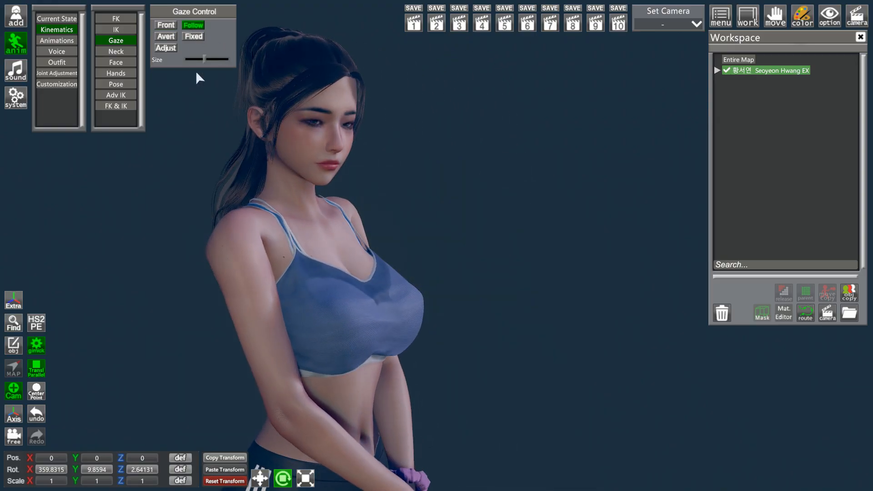
pyautogui.click(169, 36)
pyautogui.moveTo(452, 138); pyautogui.dragTo(391, 135)
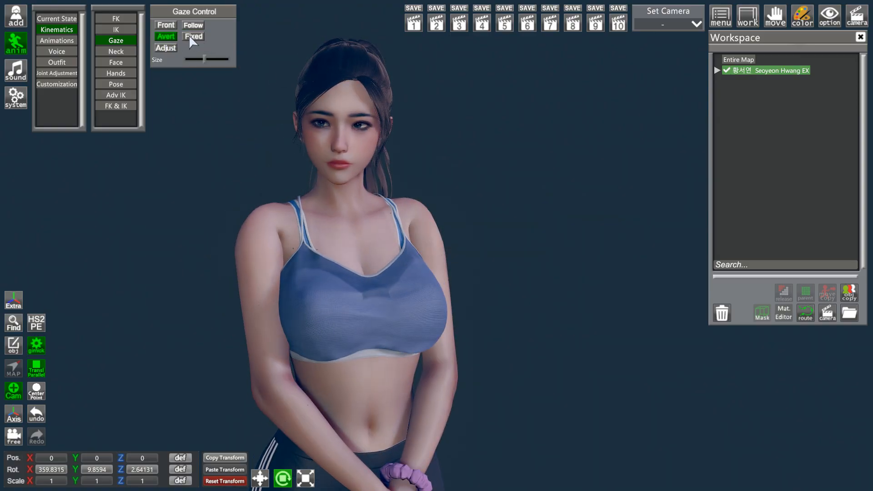
pyautogui.click(189, 36)
pyautogui.moveTo(291, 149); pyautogui.dragTo(221, 127)
# Set the gaze to Adjust, show the axis handles and move the gaze target to about X -2.94, Y -0.18, Z 2.91
pyautogui.click(172, 47)
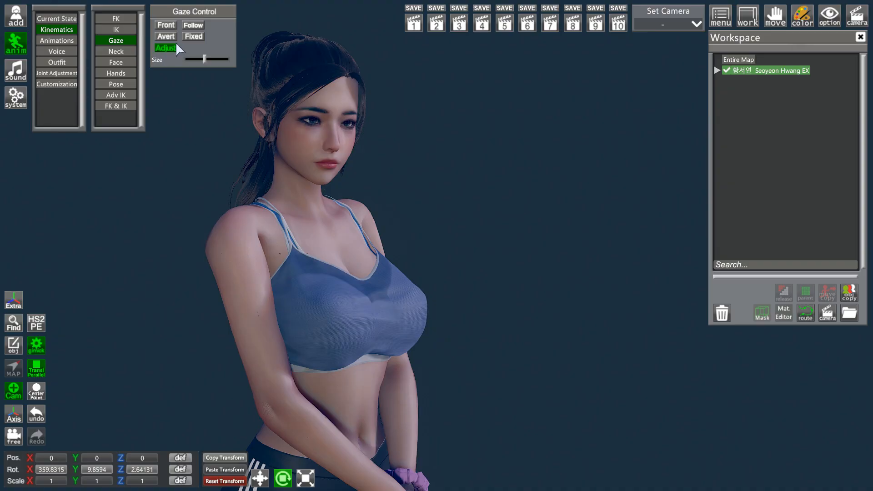
pyautogui.click(13, 415)
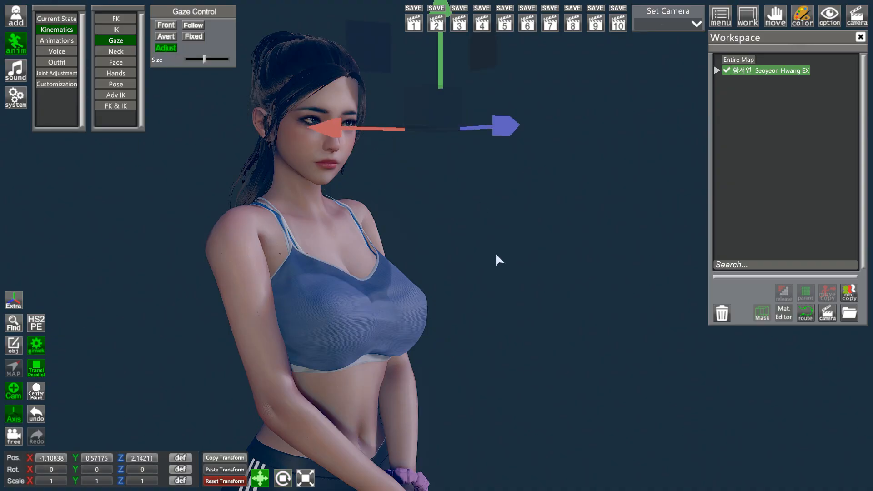
pyautogui.moveTo(455, 126); pyautogui.dragTo(544, 181)
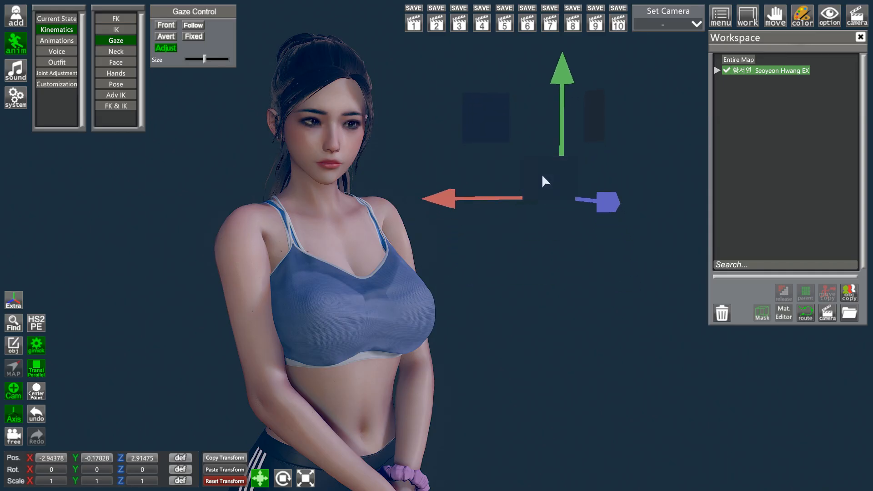
# Switch the character's gaze to Fixed, check it from another angle and set it to Front
pyautogui.click(194, 37)
pyautogui.moveTo(159, 206); pyautogui.dragTo(232, 206)
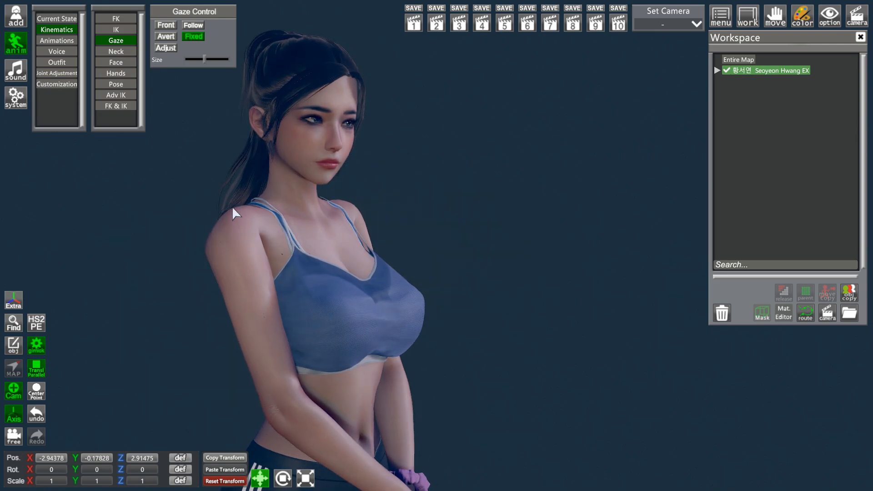
pyautogui.click(170, 26)
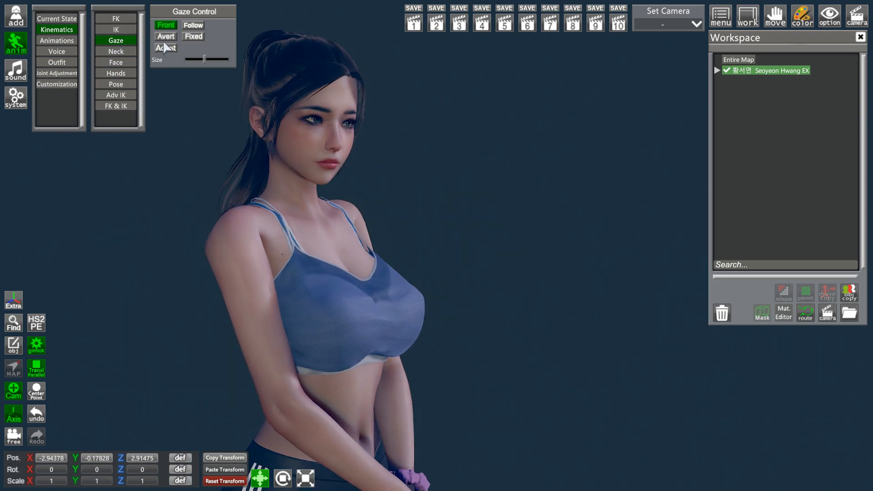
# Try the Follow, Fixed and Front neck modes on the character and finish with the neck set to Anim
pyautogui.click(127, 49)
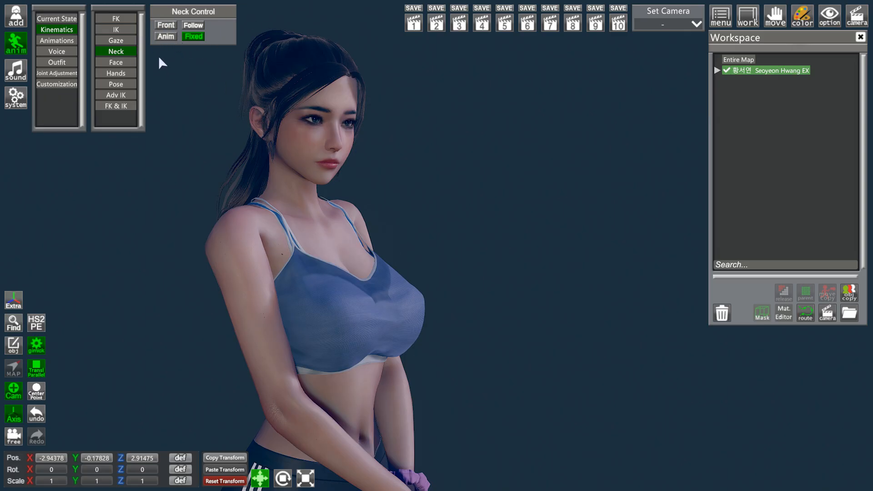
pyautogui.click(124, 41)
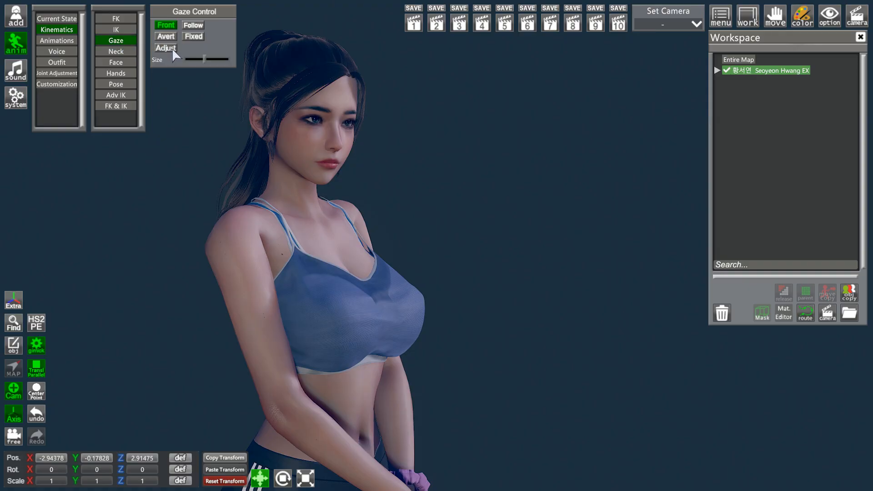
pyautogui.click(117, 50)
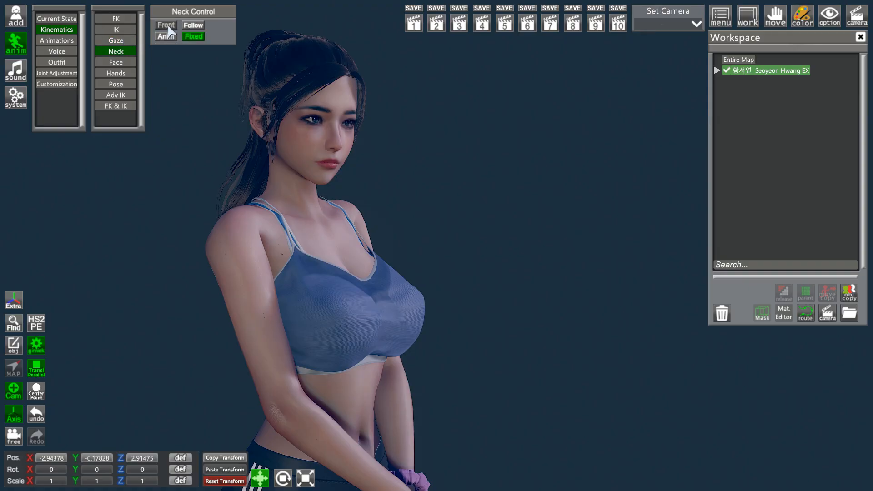
pyautogui.click(186, 25)
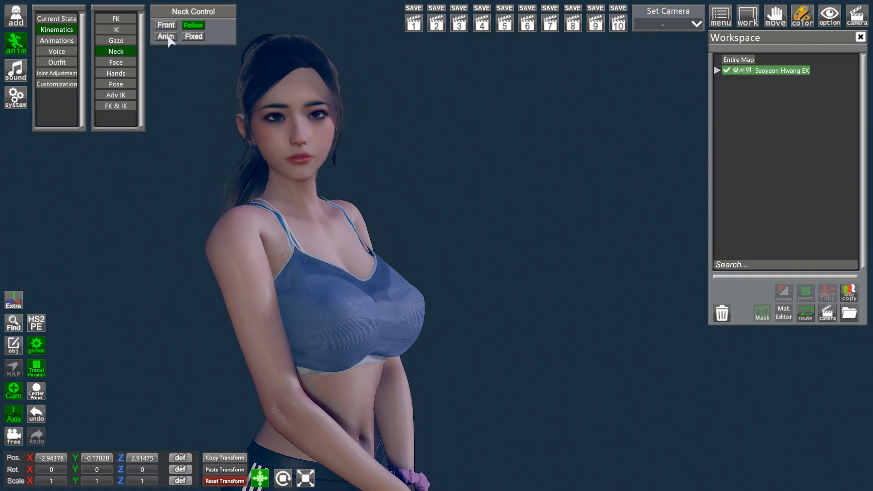
pyautogui.click(166, 37)
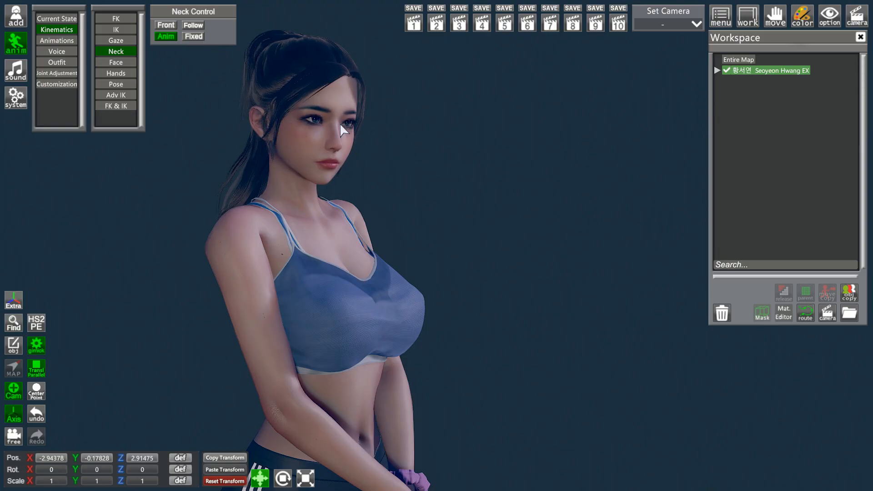
pyautogui.click(193, 36)
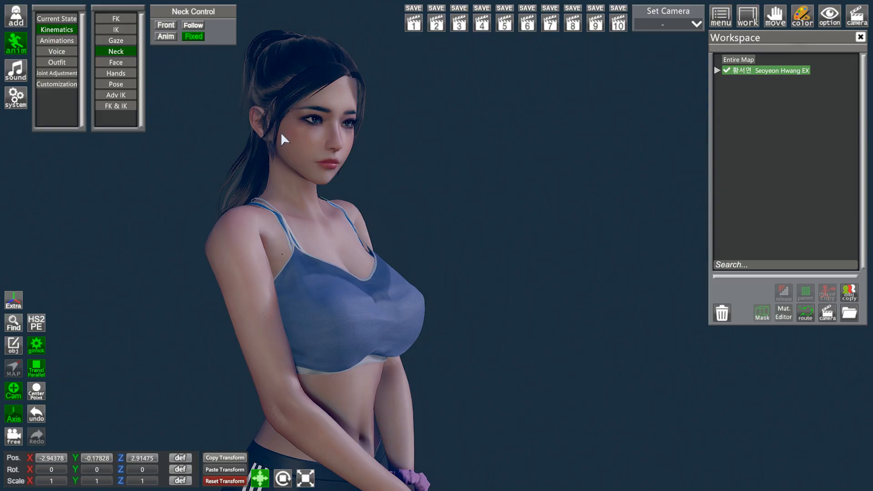
pyautogui.click(172, 26)
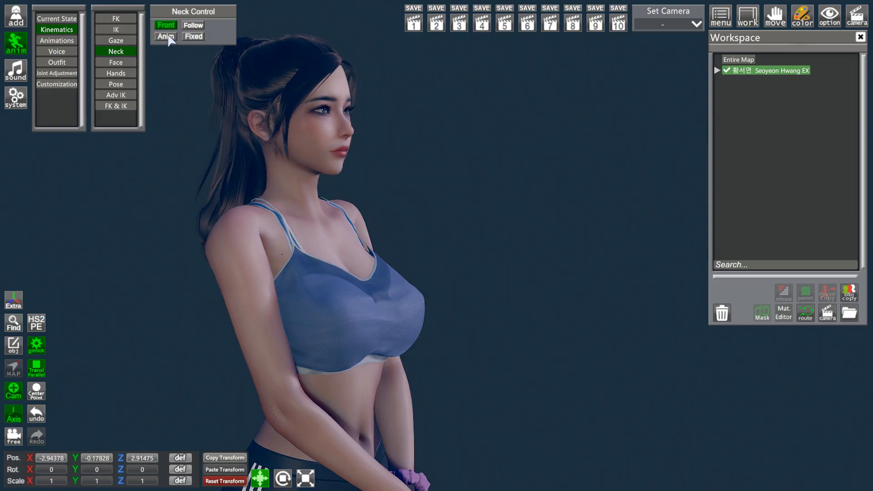
pyautogui.click(169, 37)
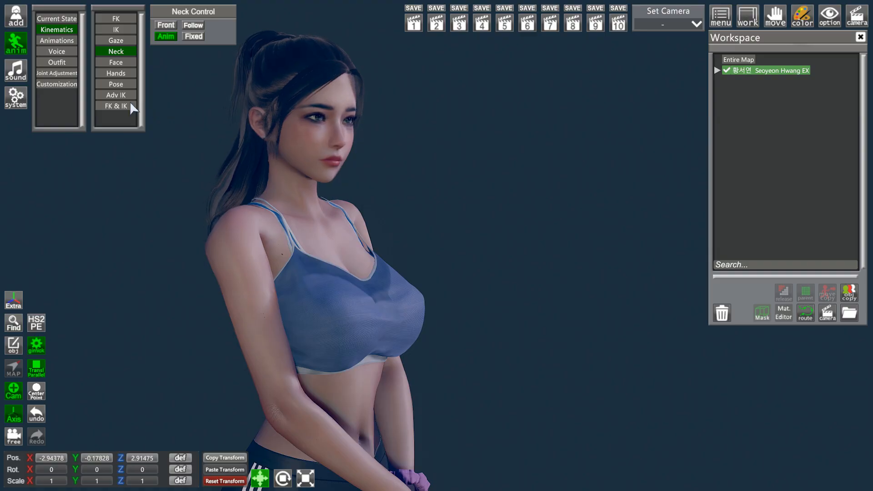
# Turn on eye blinking in the face expression settings and keep the mouth openness at its minimum
pyautogui.click(121, 64)
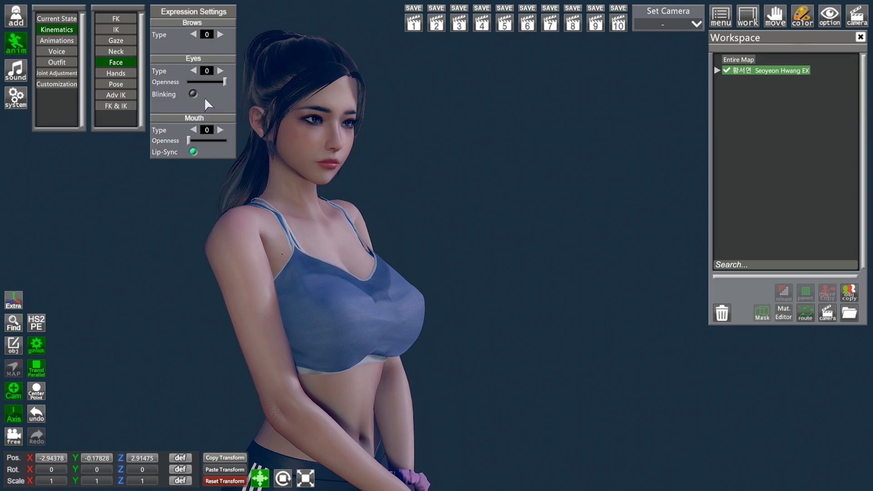
pyautogui.click(193, 94)
pyautogui.moveTo(188, 140)
pyautogui.mouseDown()
pyautogui.moveTo(225, 138)
pyautogui.moveTo(184, 139)
pyautogui.mouseUp()
pyautogui.click(65, 51)
pyautogui.click(127, 29)
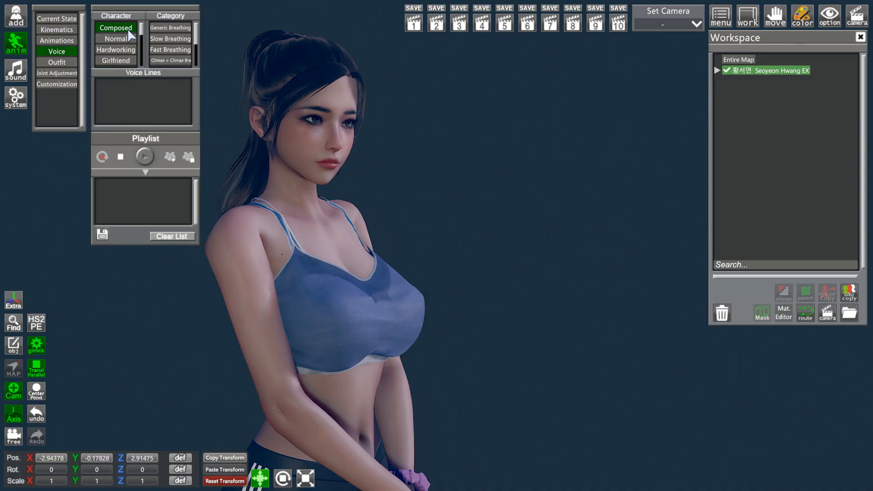
pyautogui.scroll(2, 167, 34)
pyautogui.click(66, 42)
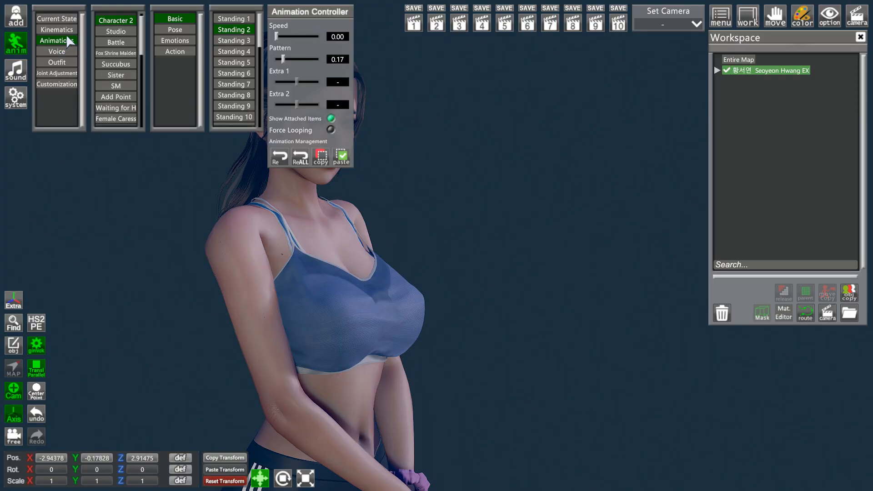
pyautogui.click(70, 29)
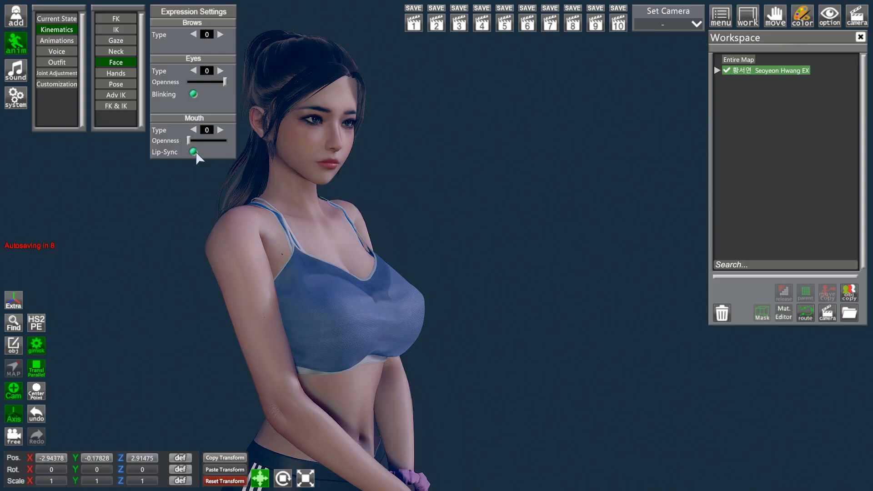
# Bring the character's hands into view and set the right hand preset to 7
pyautogui.click(127, 74)
pyautogui.moveTo(282, 51); pyautogui.dragTo(282, 150, button='right')
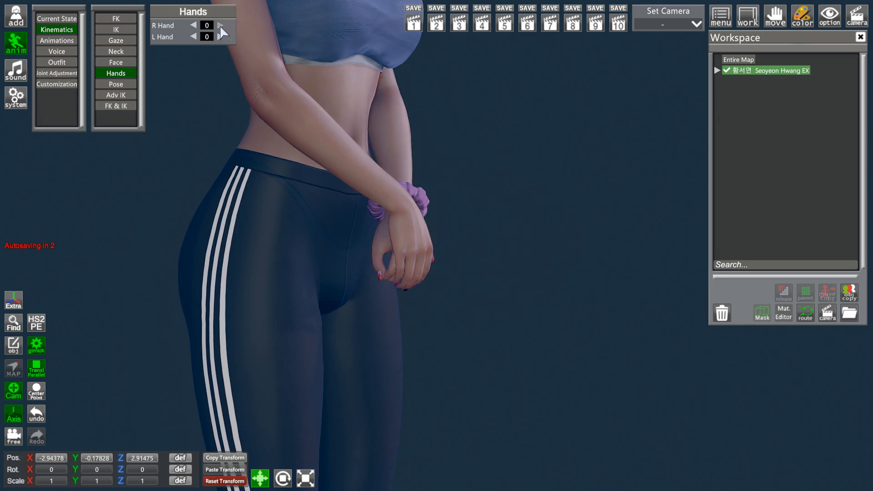
pyautogui.click(219, 26)
pyautogui.click(220, 25)
pyautogui.click(219, 26)
pyautogui.click(219, 26)
pyautogui.click(220, 25)
pyautogui.click(220, 25)
pyautogui.click(220, 25)
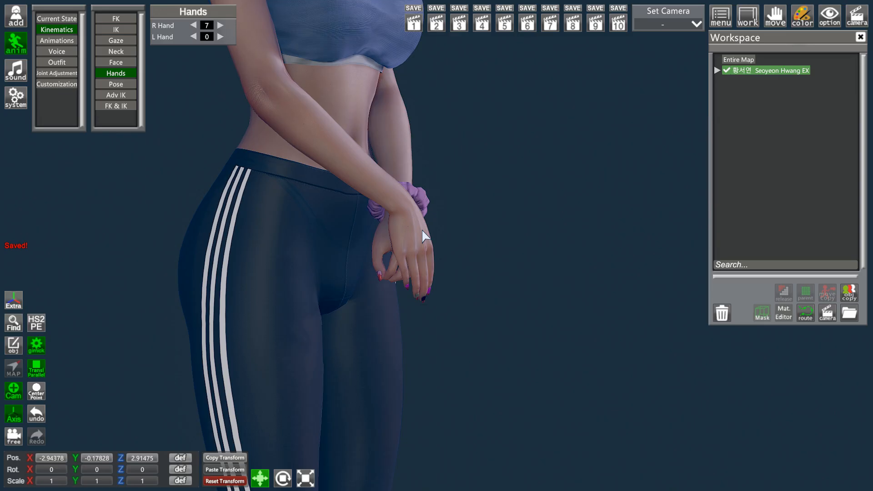
# Activate FK, show the left and right hand joints and reduce the joint marker size to near the minimum
pyautogui.click(123, 17)
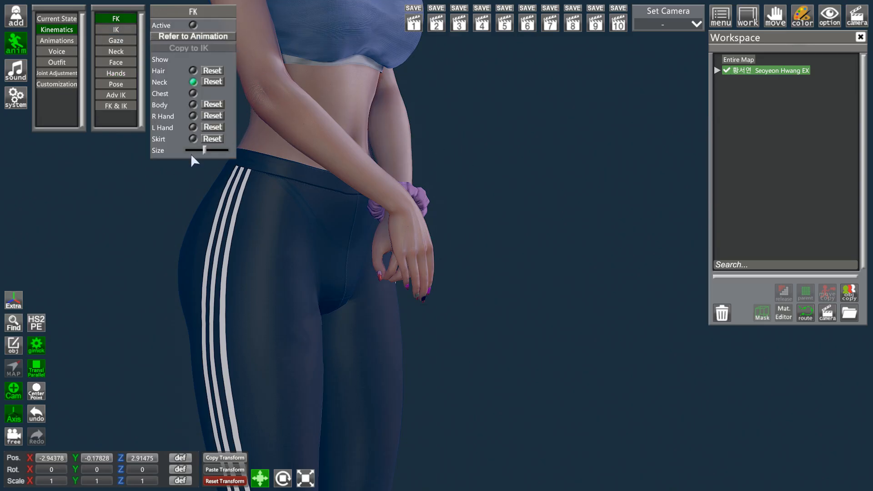
pyautogui.click(193, 25)
pyautogui.click(192, 128)
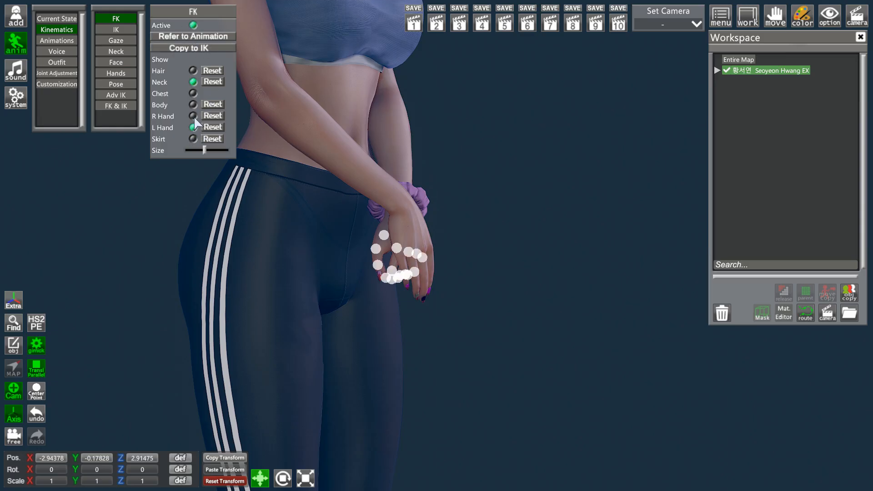
pyautogui.click(192, 117)
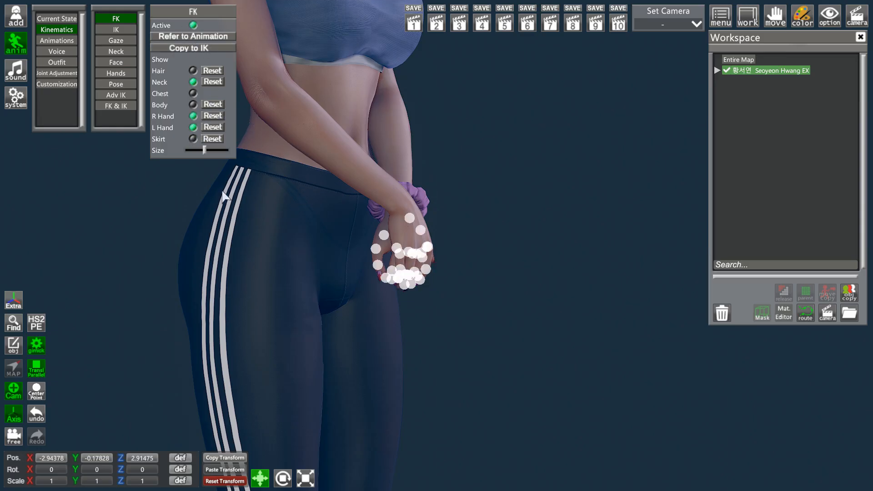
pyautogui.moveTo(204, 152); pyautogui.dragTo(249, 151)
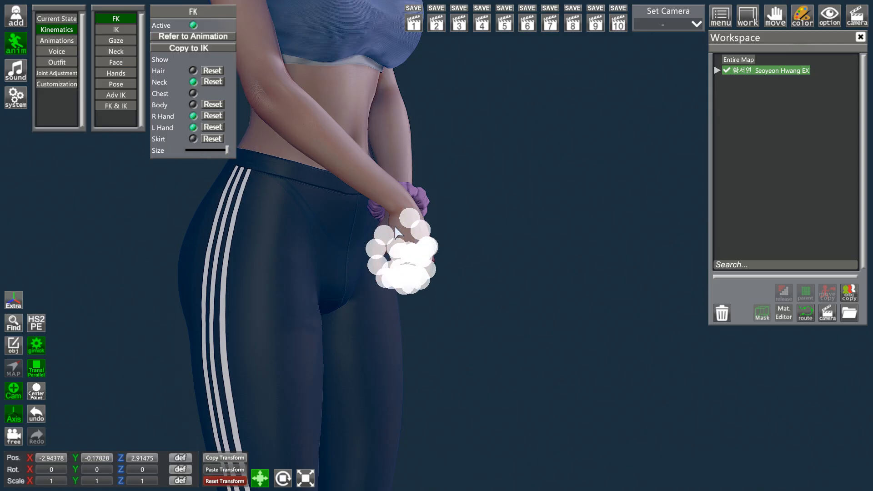
pyautogui.moveTo(231, 152); pyautogui.dragTo(185, 150)
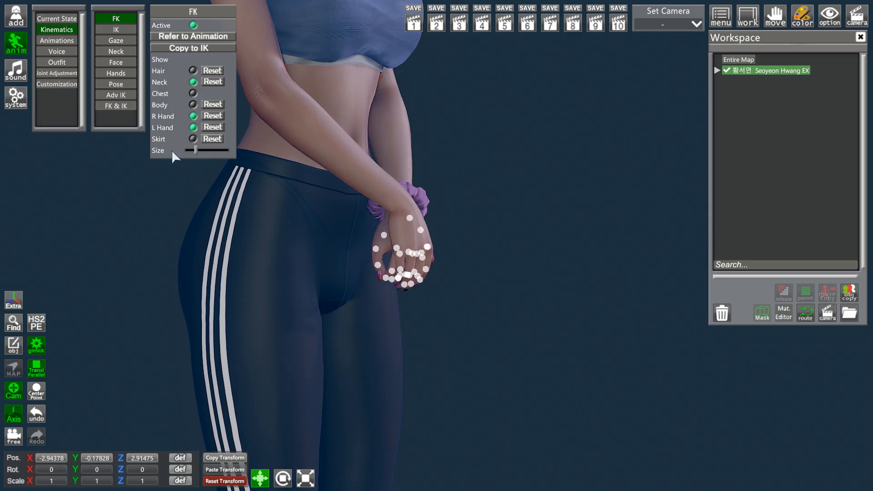
pyautogui.moveTo(186, 149); pyautogui.dragTo(191, 151)
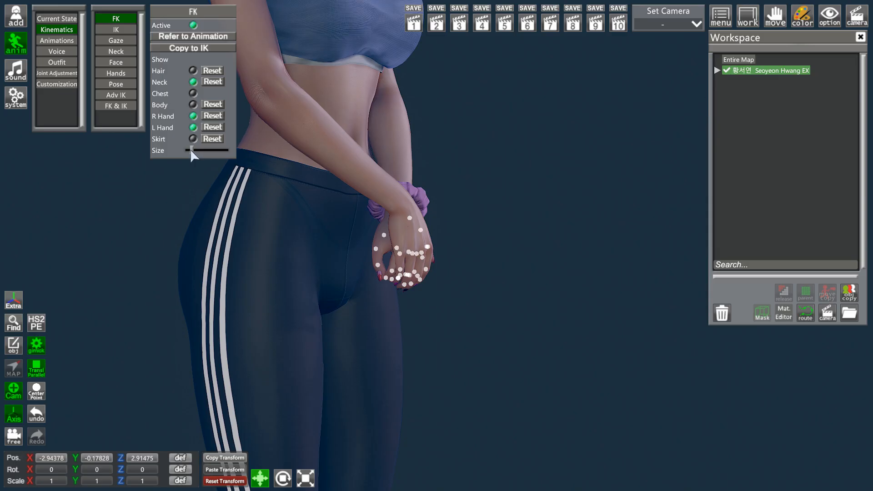
# Hide the FK joints of both hands and deactivate FK on the character
pyautogui.click(193, 127)
pyautogui.click(192, 116)
pyautogui.click(194, 25)
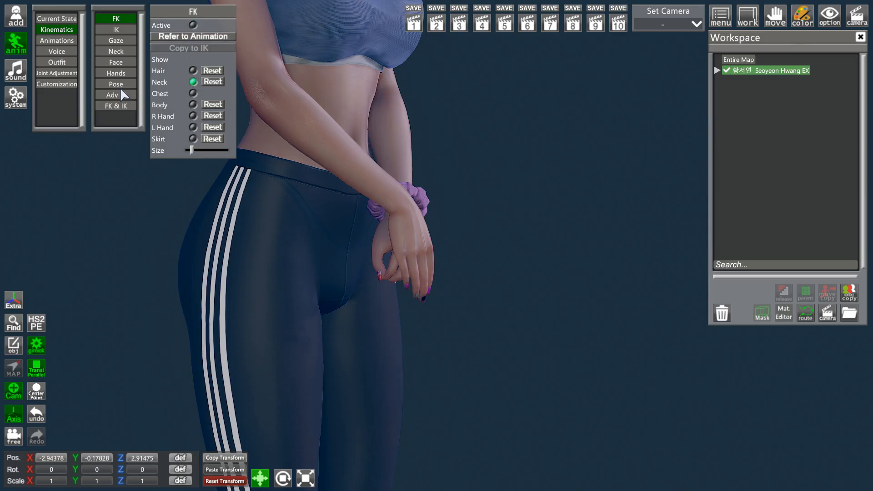
# Set the character's right hand preset back to 0
pyautogui.click(120, 74)
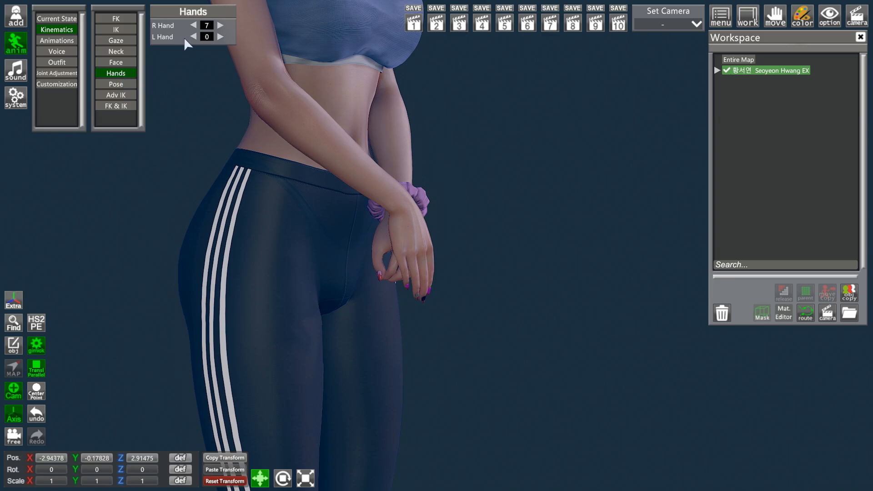
pyautogui.click(194, 25)
pyautogui.click(193, 25)
pyautogui.click(194, 26)
pyautogui.click(193, 25)
pyautogui.click(193, 26)
pyautogui.click(193, 25)
pyautogui.click(194, 26)
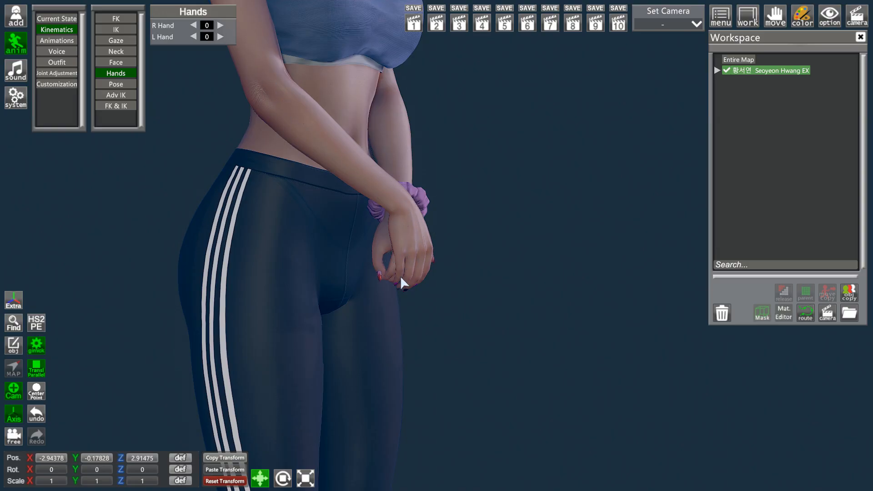
# Open the kinematics pose section of the female character and examine the list of saved poses
pyautogui.click(122, 83)
pyautogui.moveTo(512, 251); pyautogui.dragTo(513, 182, button='right')
pyautogui.moveTo(513, 181)
pyautogui.mouseDown(button='middle')
pyautogui.moveTo(513, 245)
pyautogui.moveTo(504, 213)
pyautogui.mouseUp(button='middle')
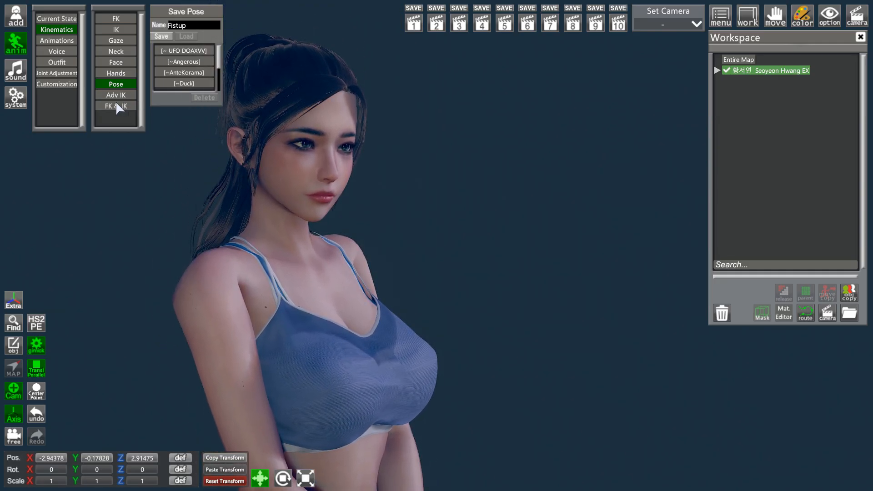
pyautogui.moveTo(441, 184); pyautogui.dragTo(457, 185, button='middle')
pyautogui.moveTo(458, 184)
pyautogui.mouseDown(button='right')
pyautogui.moveTo(432, 200)
pyautogui.moveTo(443, 191)
pyautogui.mouseUp(button='right')
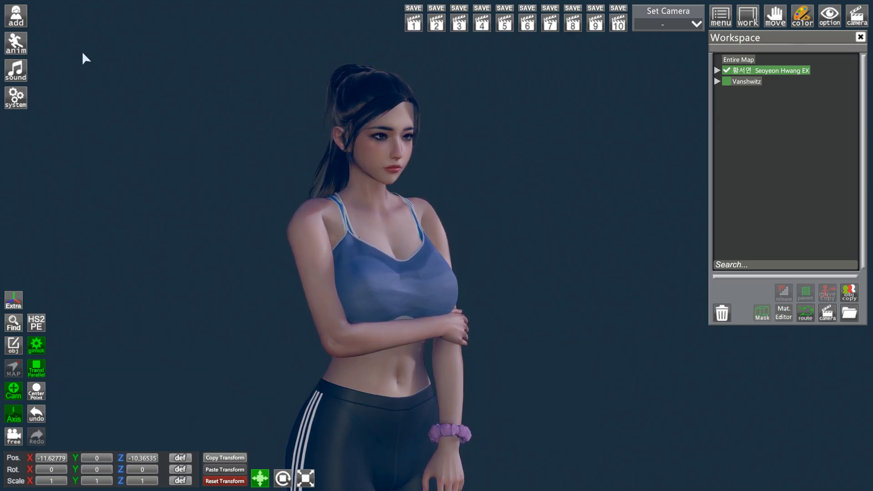
# Preview the Standing 2 and Standing 3 animations from Character 2 Basic on the female character and return to Standing 1
pyautogui.click(18, 44)
pyautogui.click(57, 41)
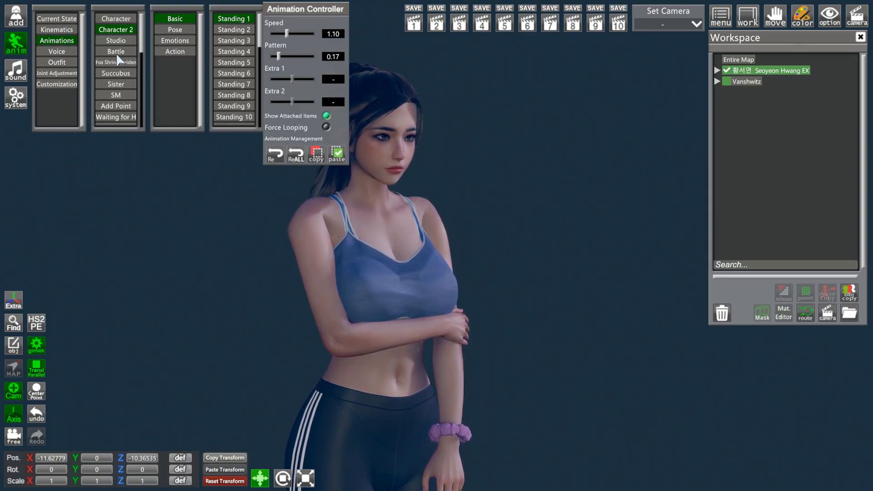
pyautogui.click(245, 32)
pyautogui.click(239, 42)
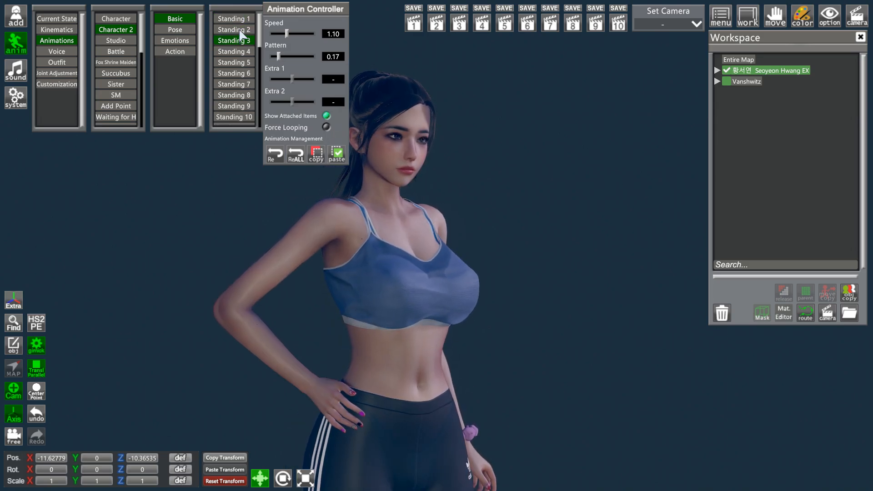
pyautogui.click(237, 20)
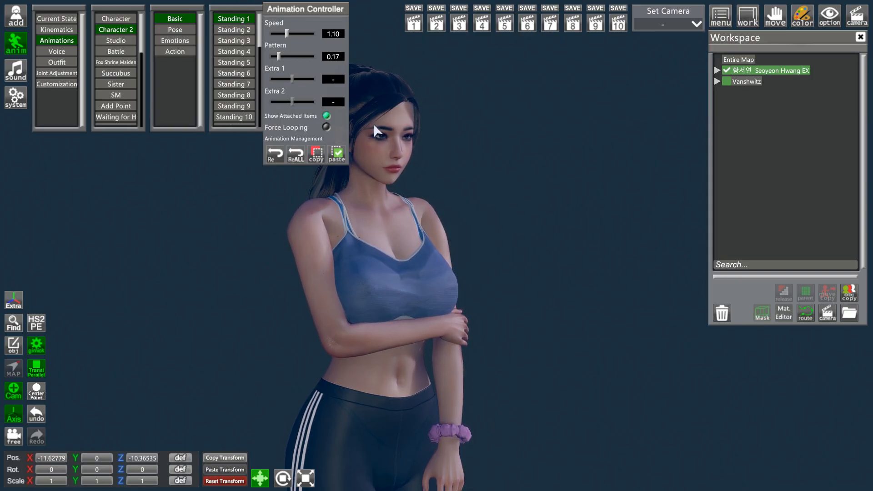
pyautogui.moveTo(299, 8); pyautogui.dragTo(302, 8)
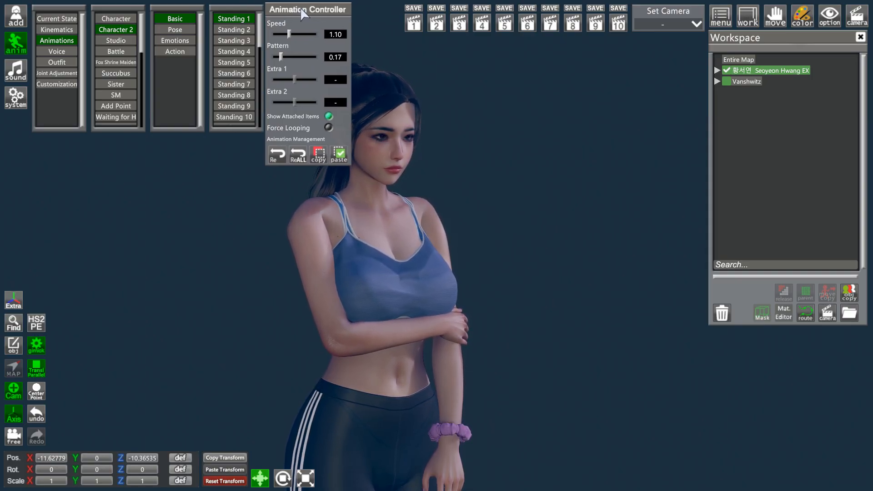
# Make the hidden male character visible and bring both characters into view
pyautogui.click(749, 79)
pyautogui.click(726, 81)
pyautogui.moveTo(544, 151)
pyautogui.mouseDown()
pyautogui.moveTo(550, 159)
pyautogui.moveTo(514, 171)
pyautogui.mouseUp()
pyautogui.moveTo(544, 127); pyautogui.dragTo(544, 152, button='middle')
pyautogui.moveTo(546, 156); pyautogui.dragTo(519, 133)
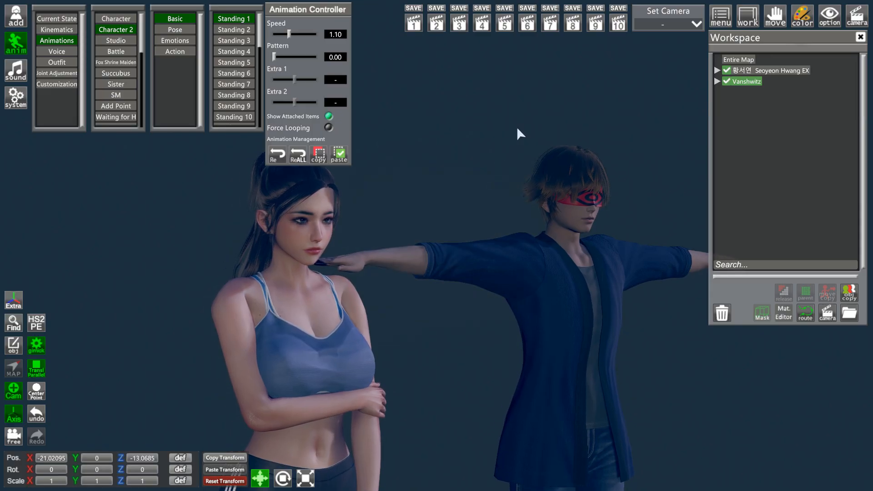
# Reduce the eye openness in the female character's expression settings to about half
pyautogui.click(747, 72)
pyautogui.click(57, 30)
pyautogui.click(116, 62)
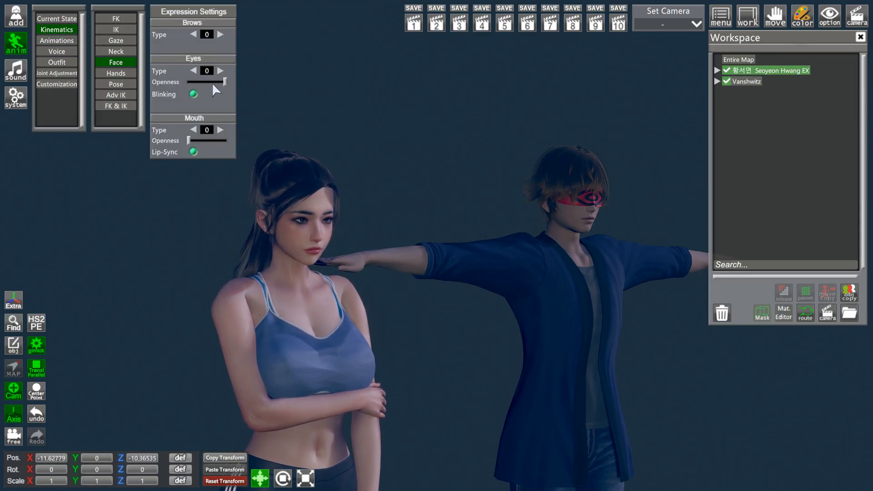
pyautogui.click(745, 81)
pyautogui.click(760, 70)
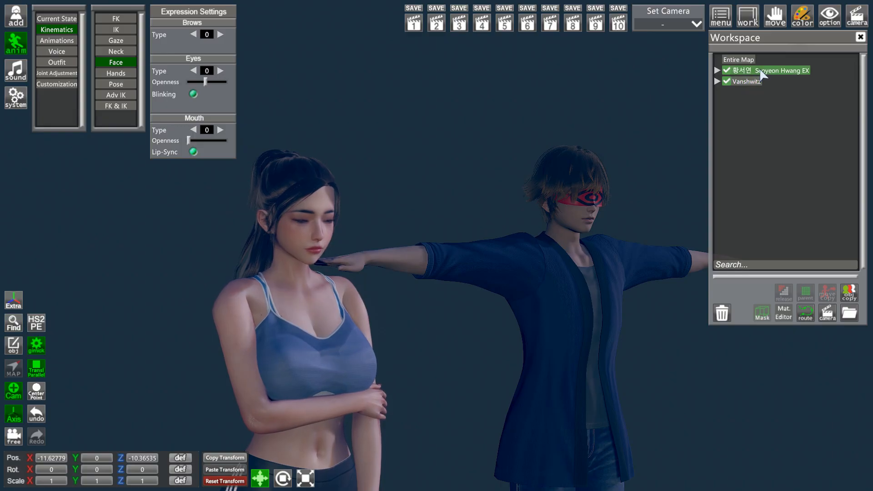
# Apply the first stage of the Standing Kiss animation from Female Caress to the female character
pyautogui.click(61, 40)
pyautogui.scroll(-3, 138, 63)
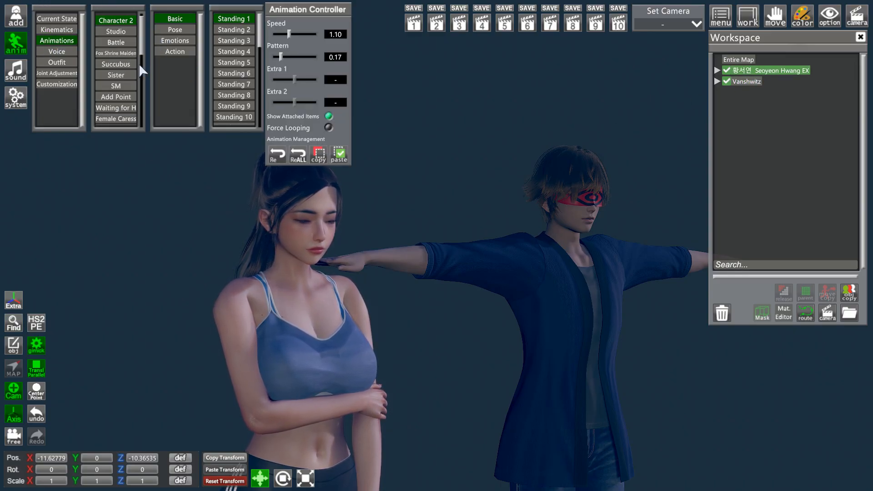
pyautogui.click(126, 102)
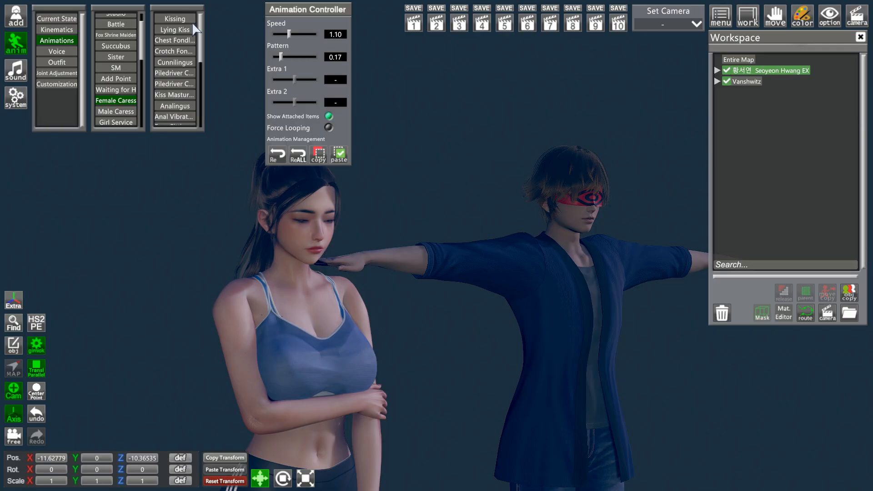
pyautogui.moveTo(203, 24); pyautogui.dragTo(206, 57)
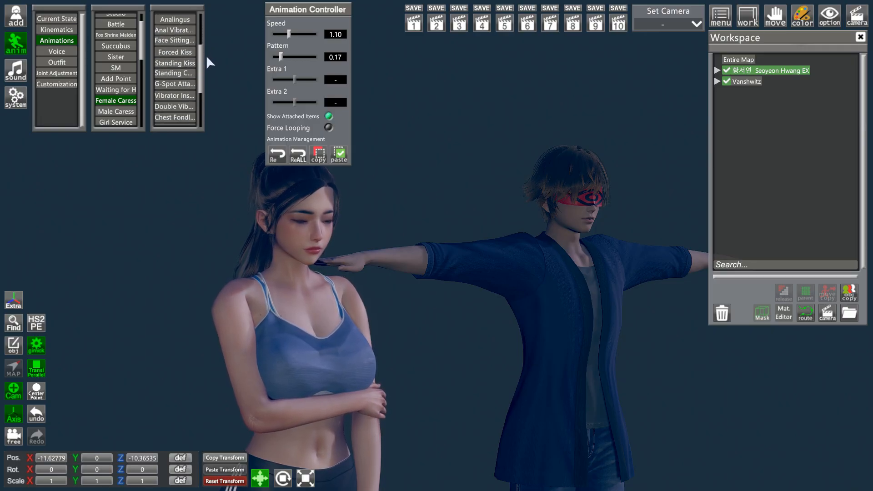
pyautogui.click(180, 60)
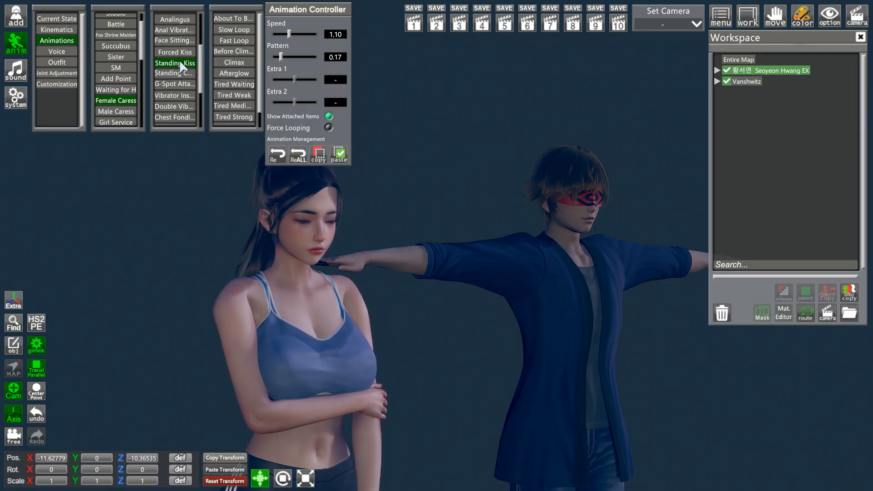
pyautogui.click(234, 18)
pyautogui.moveTo(382, 134); pyautogui.dragTo(378, 110)
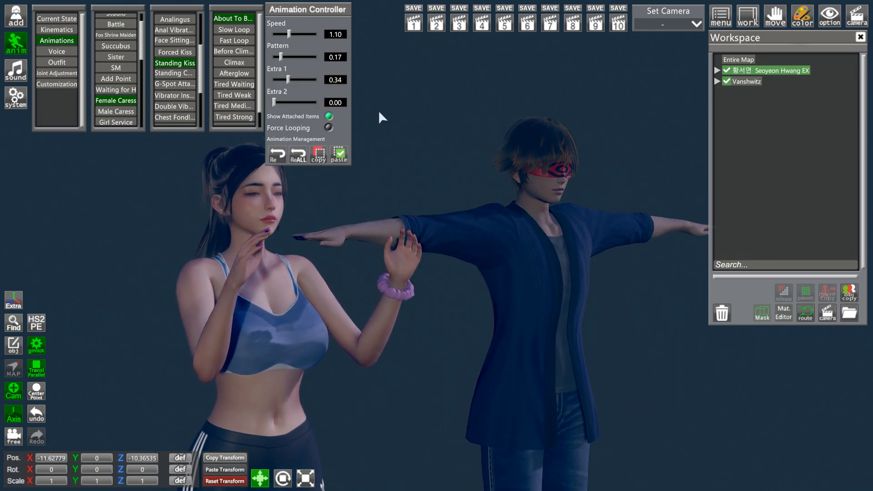
# Apply the first stage of the Standing Kiss animation from Male Caress to the male character
pyautogui.click(746, 80)
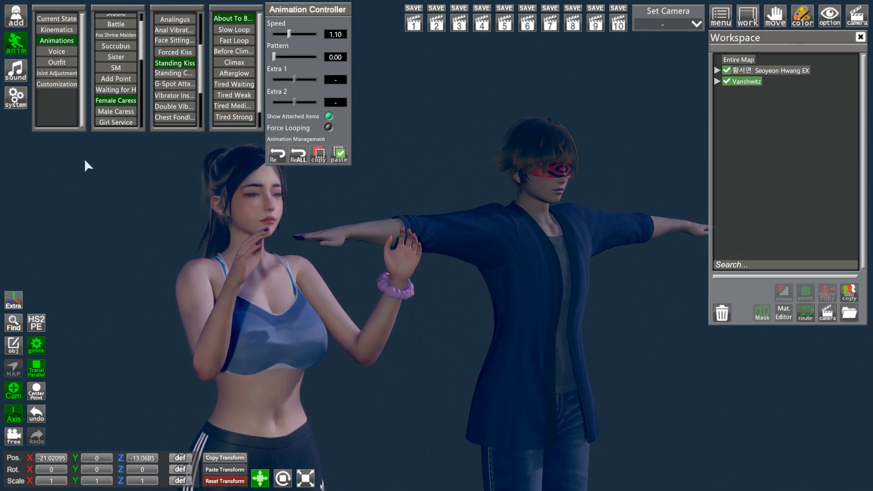
pyautogui.click(115, 111)
pyautogui.scroll(-2, 203, 53)
pyautogui.scroll(-2, 203, 53)
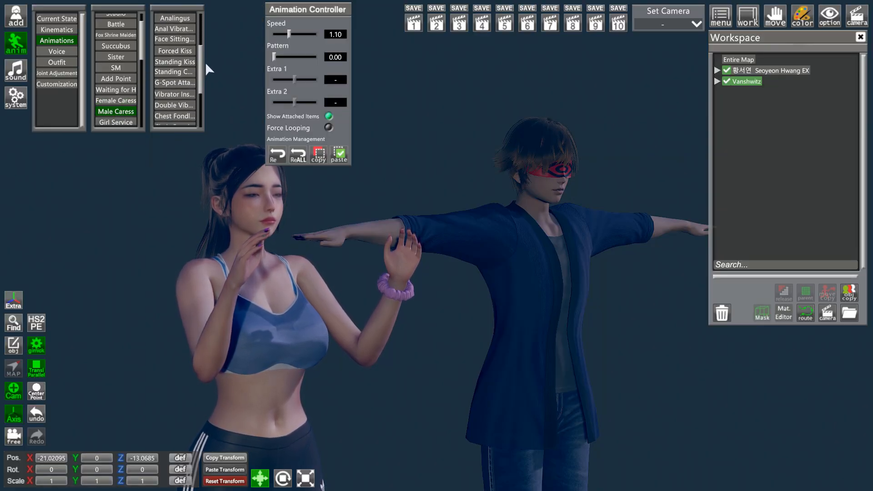
pyautogui.click(184, 61)
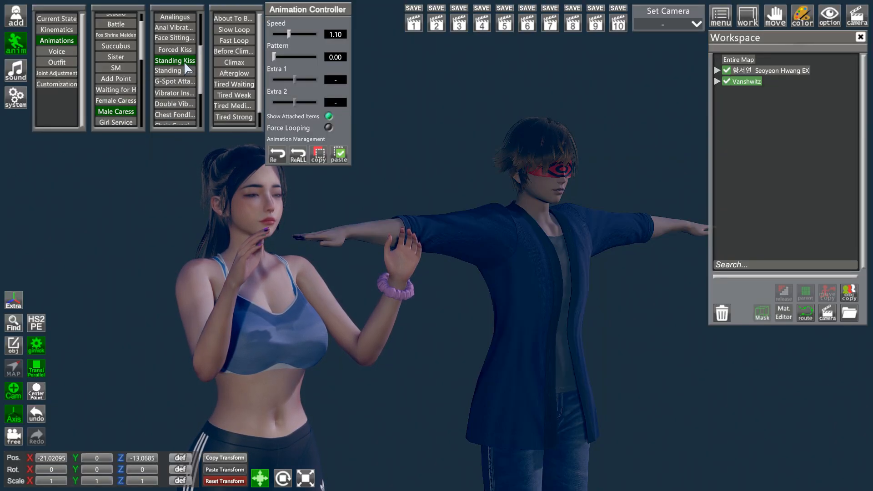
pyautogui.click(239, 16)
pyautogui.moveTo(465, 141); pyautogui.dragTo(541, 157)
pyautogui.moveTo(464, 142); pyautogui.dragTo(439, 191, button='right')
pyautogui.moveTo(439, 191)
pyautogui.mouseDown()
pyautogui.moveTo(439, 208)
pyautogui.moveTo(473, 209)
pyautogui.moveTo(448, 211)
pyautogui.moveTo(434, 227)
pyautogui.moveTo(442, 228)
pyautogui.mouseUp()
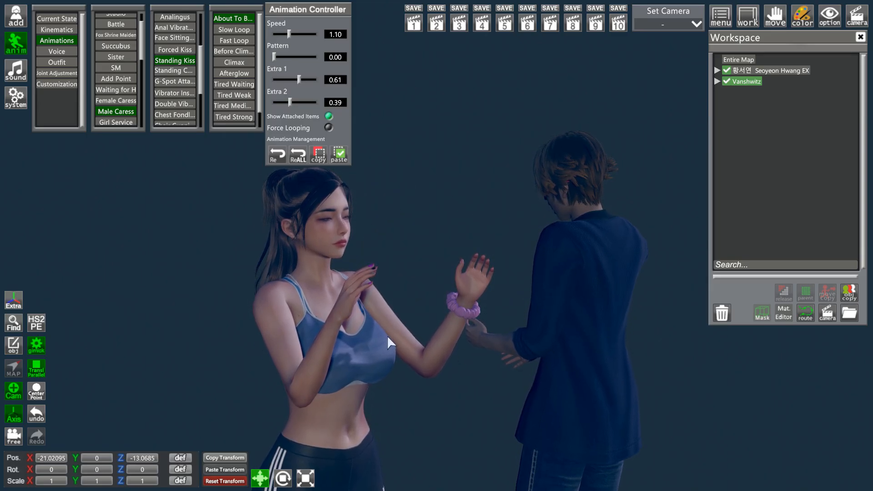
# Select the male character followed by the female character and copy his position to her so they stand together
pyautogui.click(746, 83)
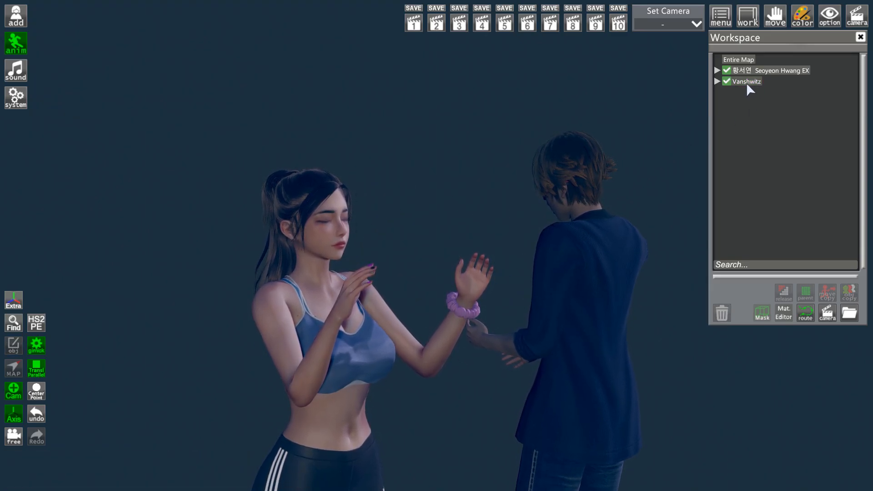
pyautogui.moveTo(490, 130); pyautogui.dragTo(469, 133)
pyautogui.moveTo(624, 127); pyautogui.dragTo(621, 127)
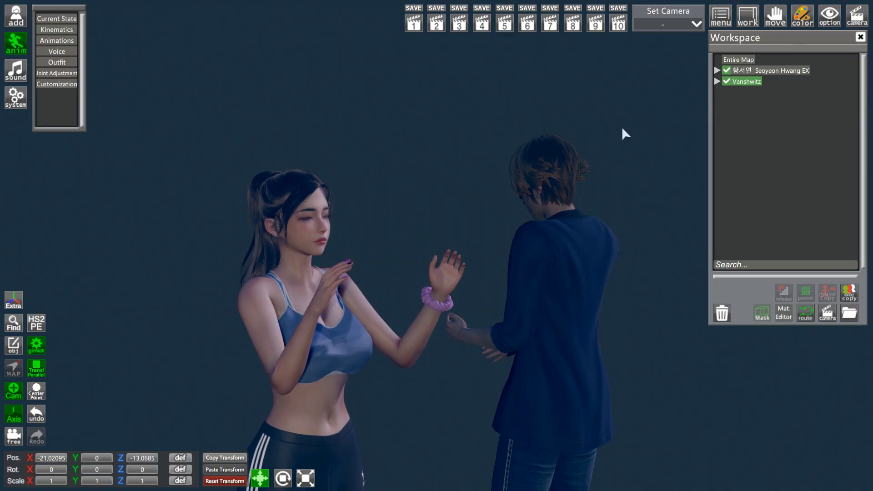
pyautogui.keyDown('ctrl'); pyautogui.click(776, 70); pyautogui.keyUp('ctrl')
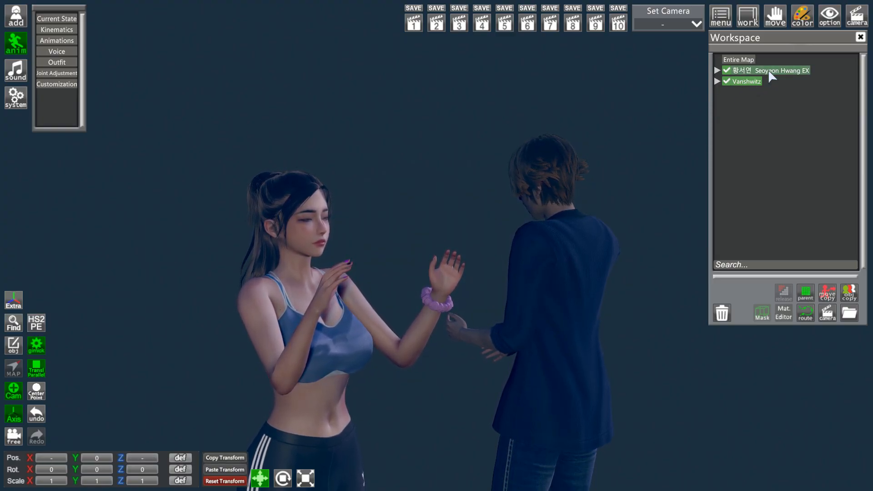
pyautogui.click(826, 293)
pyautogui.moveTo(601, 269)
pyautogui.mouseDown(button='right')
pyautogui.moveTo(636, 241)
pyautogui.moveTo(444, 253)
pyautogui.moveTo(545, 259)
pyautogui.moveTo(541, 218)
pyautogui.moveTo(522, 254)
pyautogui.moveTo(514, 236)
pyautogui.moveTo(541, 218)
pyautogui.moveTo(571, 216)
pyautogui.mouseUp(button='right')
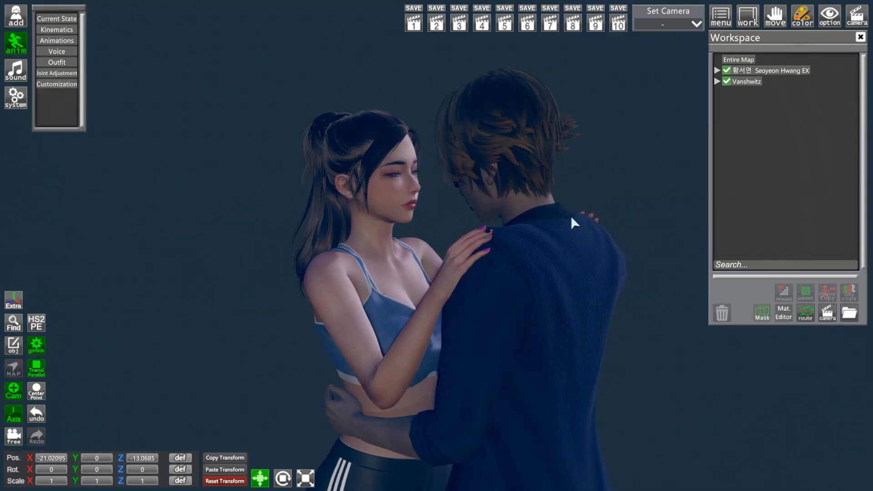
# Adjust the male character's extra animation parameters and set the female character's Extra 1 to 0.38
pyautogui.moveTo(609, 182); pyautogui.dragTo(578, 218, button='right')
pyautogui.moveTo(584, 106)
pyautogui.mouseDown(button='right')
pyautogui.moveTo(588, 96)
pyautogui.moveTo(561, 132)
pyautogui.mouseUp(button='right')
pyautogui.click(746, 81)
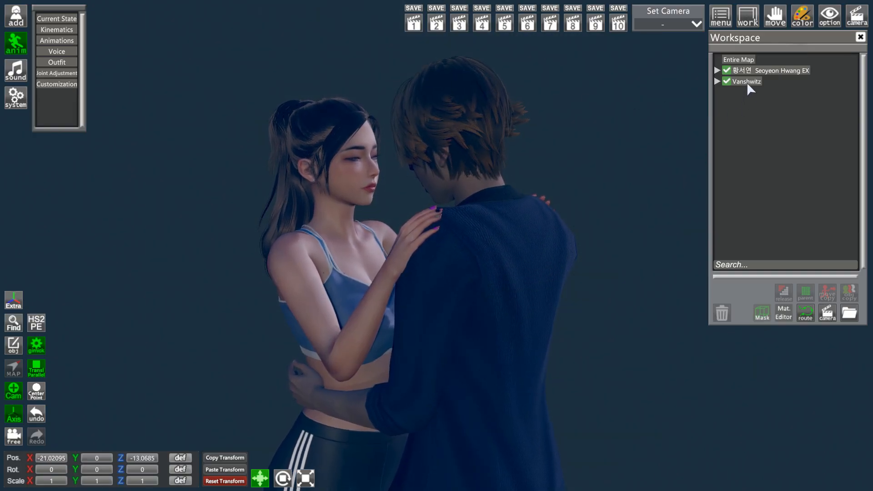
pyautogui.click(66, 39)
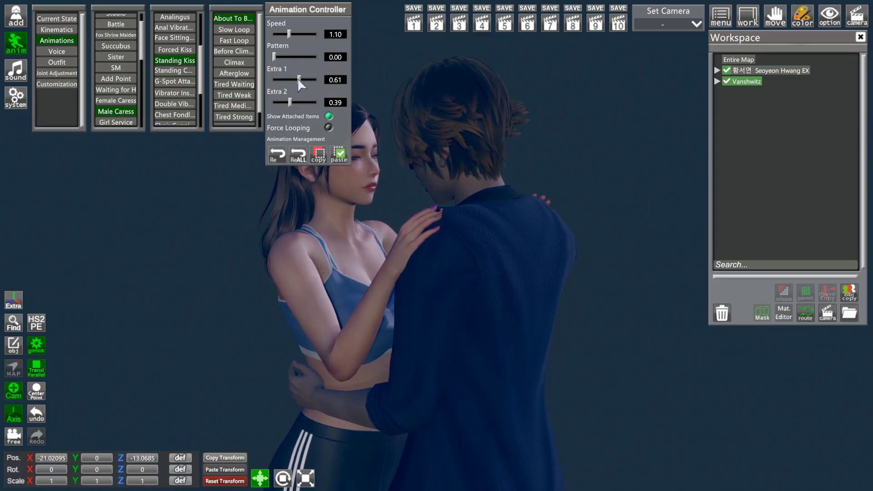
pyautogui.moveTo(531, 193); pyautogui.dragTo(550, 166, button='right')
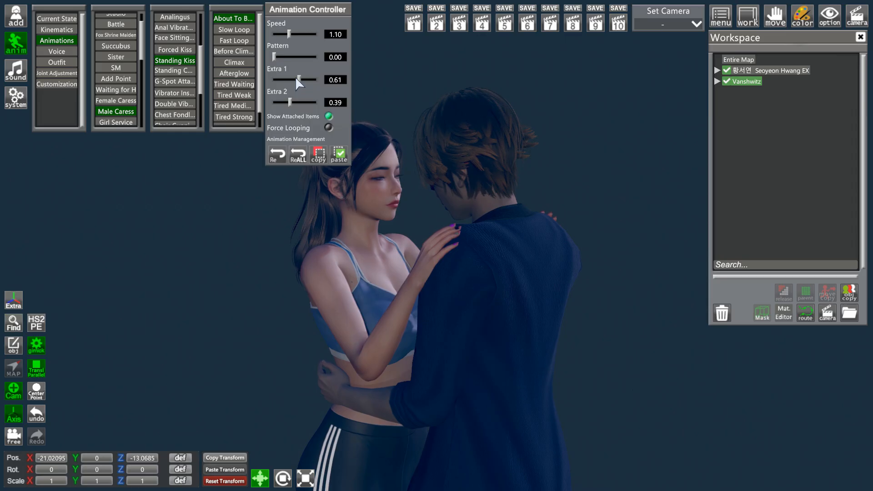
pyautogui.moveTo(299, 80); pyautogui.dragTo(292, 102)
pyautogui.click(781, 71)
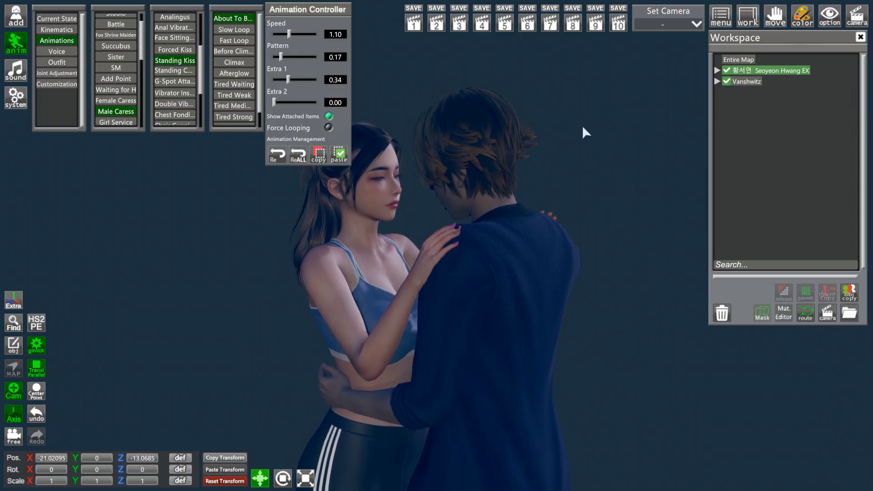
pyautogui.moveTo(288, 80)
pyautogui.mouseDown()
pyautogui.moveTo(305, 80)
pyautogui.moveTo(288, 79)
pyautogui.mouseUp()
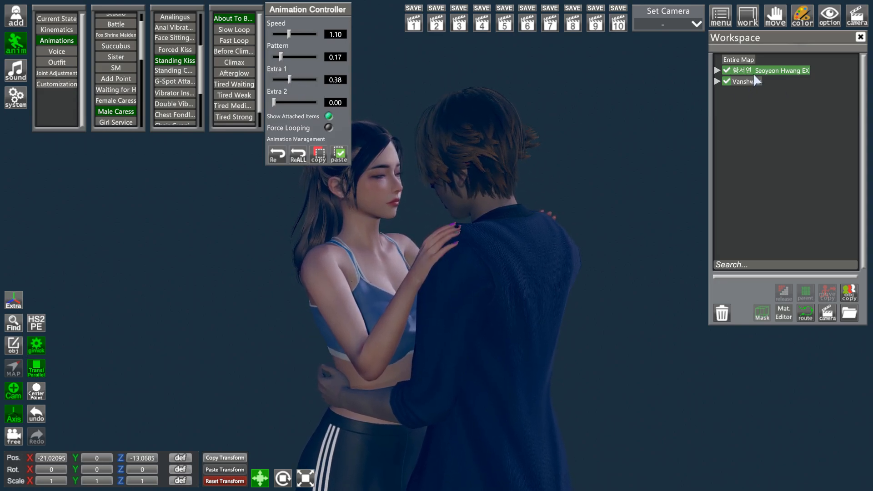
# Select both characters together and apply the Slow Loop stage of the Standing Kiss animation
pyautogui.click(766, 72)
pyautogui.click(764, 71)
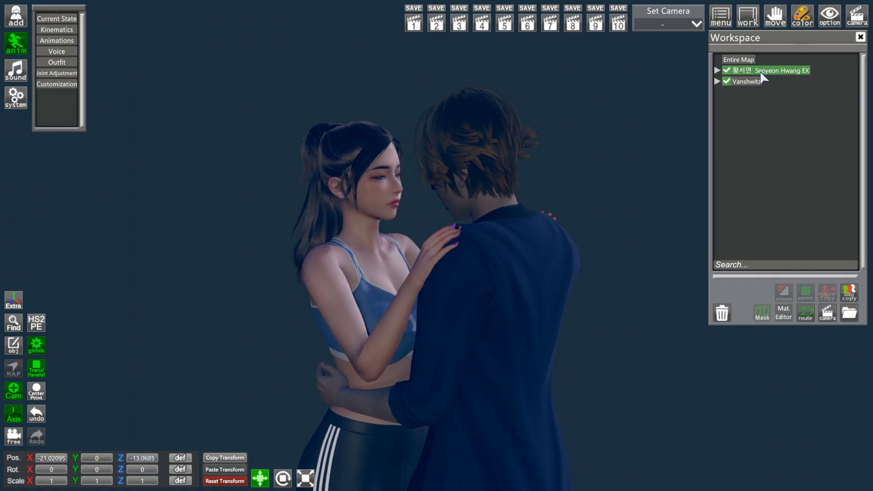
pyautogui.keyDown('ctrl'); pyautogui.click(746, 82); pyautogui.keyUp('ctrl')
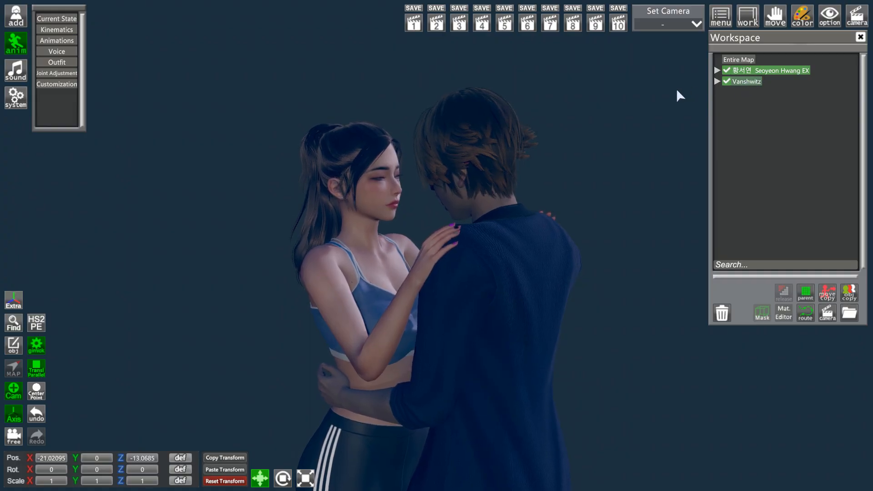
pyautogui.click(65, 40)
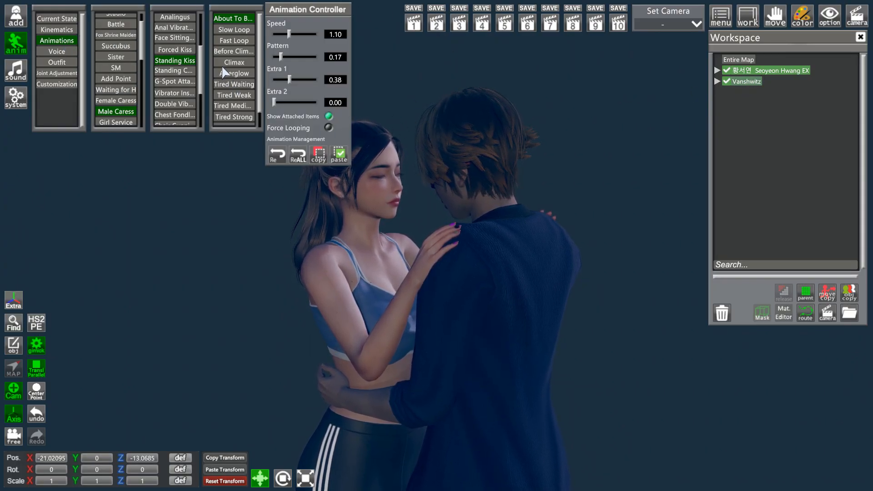
pyautogui.moveTo(449, 119)
pyautogui.mouseDown(button='right')
pyautogui.moveTo(497, 125)
pyautogui.moveTo(460, 122)
pyautogui.mouseUp(button='right')
pyautogui.click(238, 30)
pyautogui.moveTo(377, 117)
pyautogui.mouseDown(button='right')
pyautogui.moveTo(386, 101)
pyautogui.moveTo(482, 64)
pyautogui.moveTo(503, 171)
pyautogui.mouseUp(button='right')
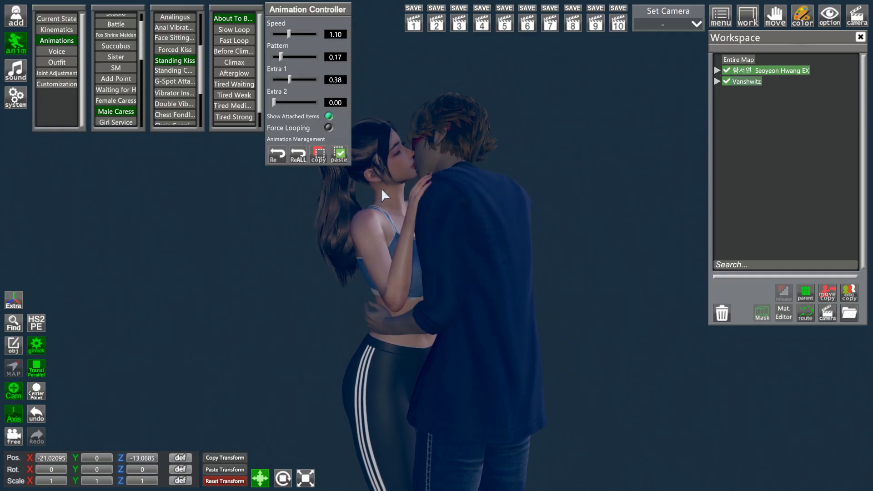
# Return both characters to the first stage of the Standing Kiss animation and turn on Force Looping
pyautogui.click(243, 19)
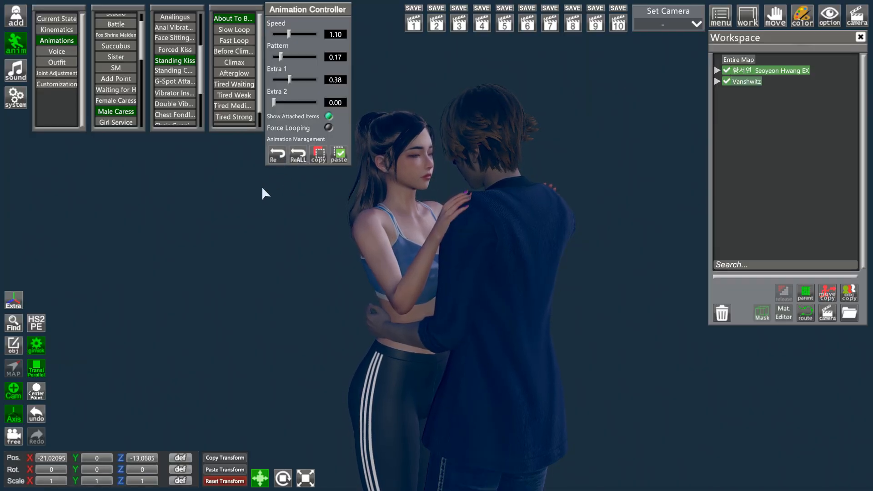
pyautogui.click(327, 128)
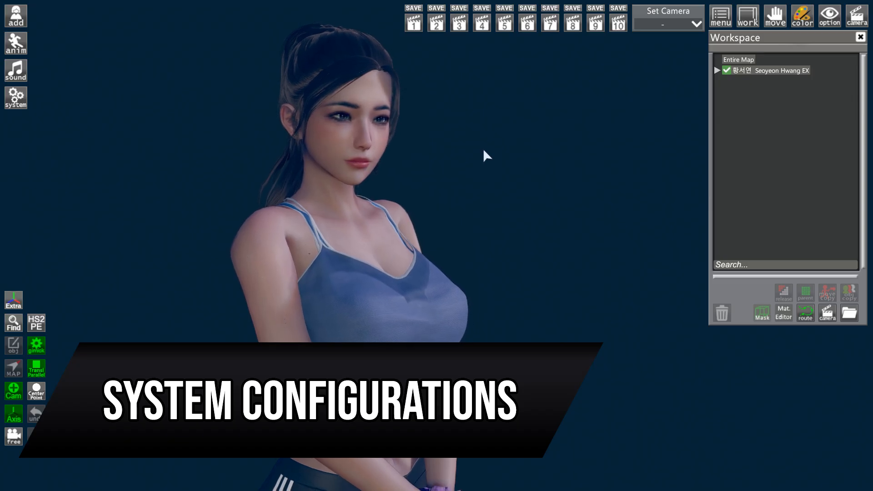
# Open the system configuration and adjust the scene's background color, ending on a dark grey
pyautogui.click(16, 101)
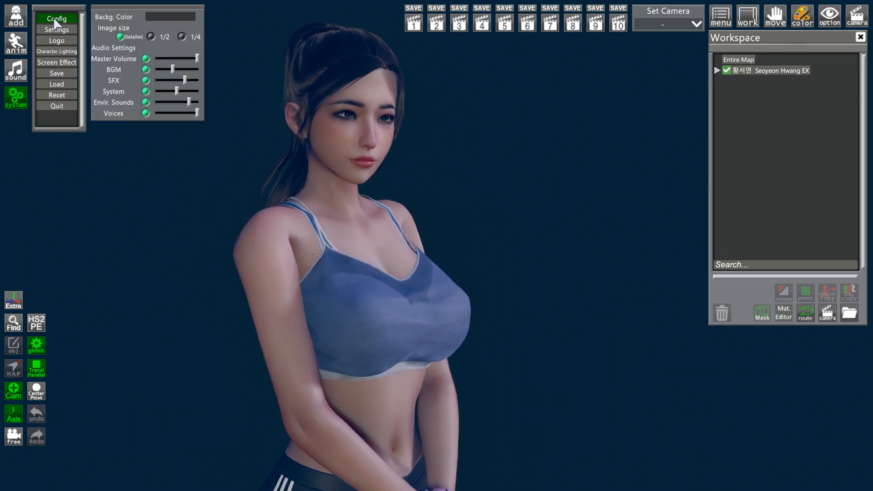
pyautogui.click(171, 16)
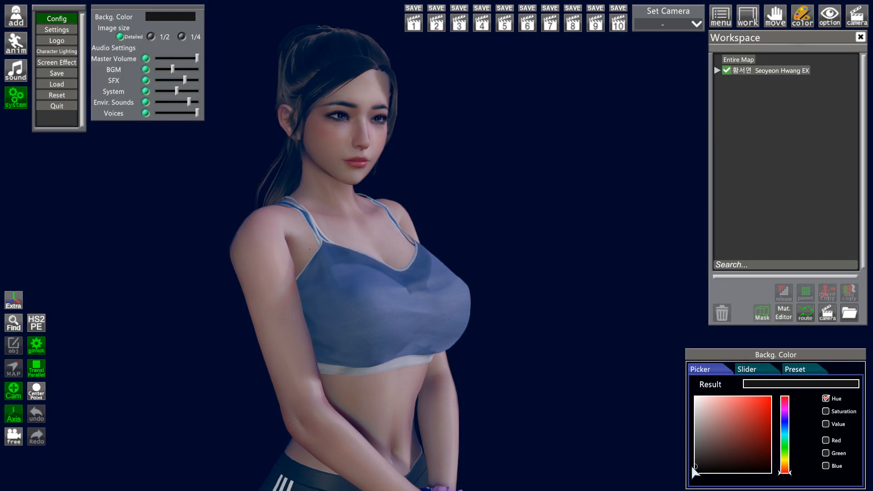
pyautogui.moveTo(693, 452)
pyautogui.mouseDown()
pyautogui.moveTo(686, 397)
pyautogui.moveTo(710, 376)
pyautogui.moveTo(771, 380)
pyautogui.moveTo(673, 370)
pyautogui.moveTo(729, 422)
pyautogui.moveTo(799, 387)
pyautogui.moveTo(725, 411)
pyautogui.moveTo(769, 390)
pyautogui.moveTo(660, 388)
pyautogui.moveTo(748, 428)
pyautogui.moveTo(669, 457)
pyautogui.moveTo(782, 391)
pyautogui.moveTo(610, 306)
pyautogui.moveTo(638, 426)
pyautogui.moveTo(623, 454)
pyautogui.mouseUp()
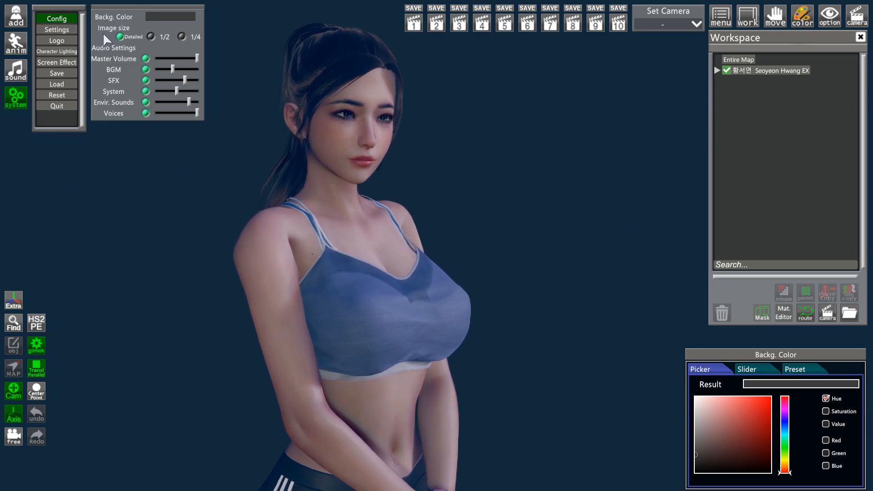
# Try the 1/2 and 1/4 image sizes and return the image size to Detailed
pyautogui.click(151, 37)
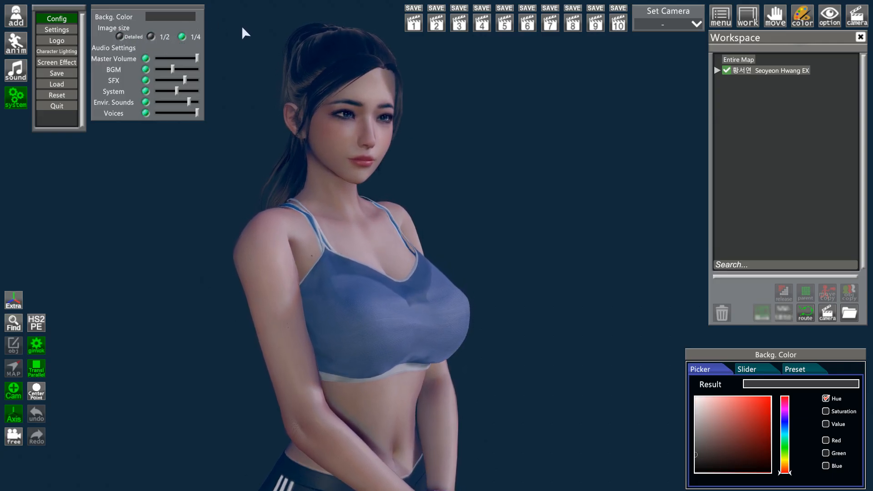
pyautogui.click(182, 36)
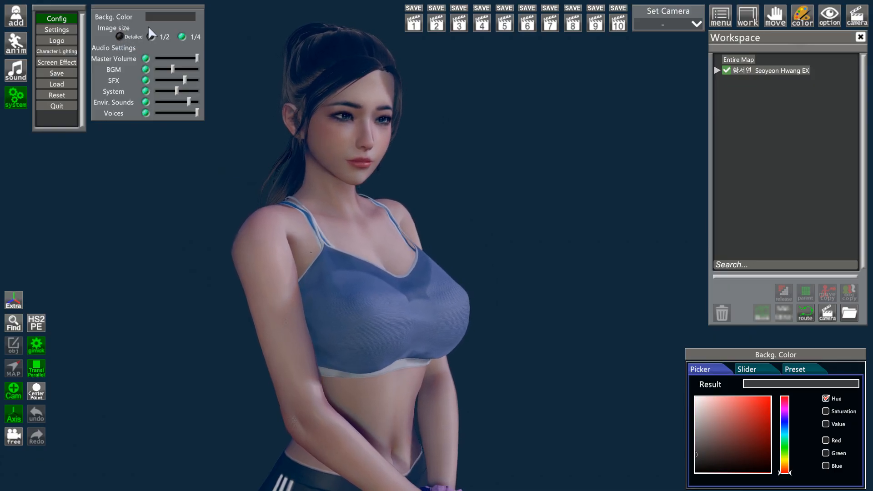
pyautogui.click(120, 37)
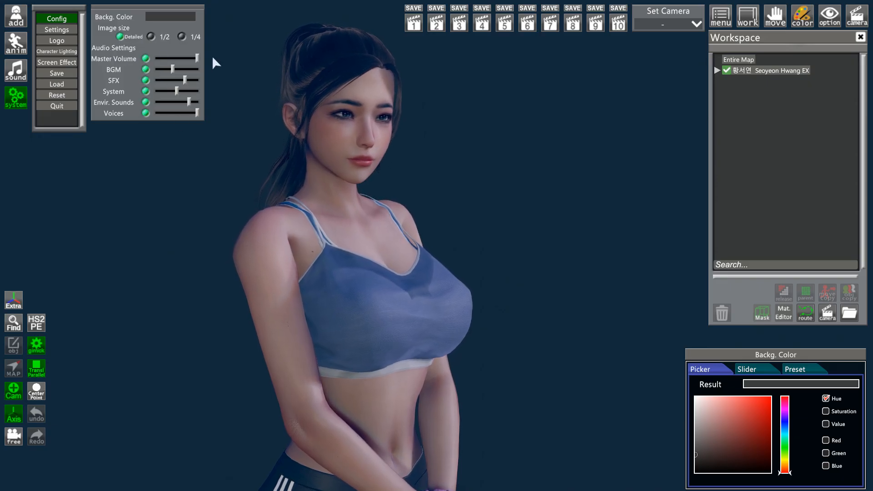
# Review the camera, axis and object settings and set the objects' Display Type to Show All
pyautogui.click(63, 29)
pyautogui.scroll(5, 236, 54)
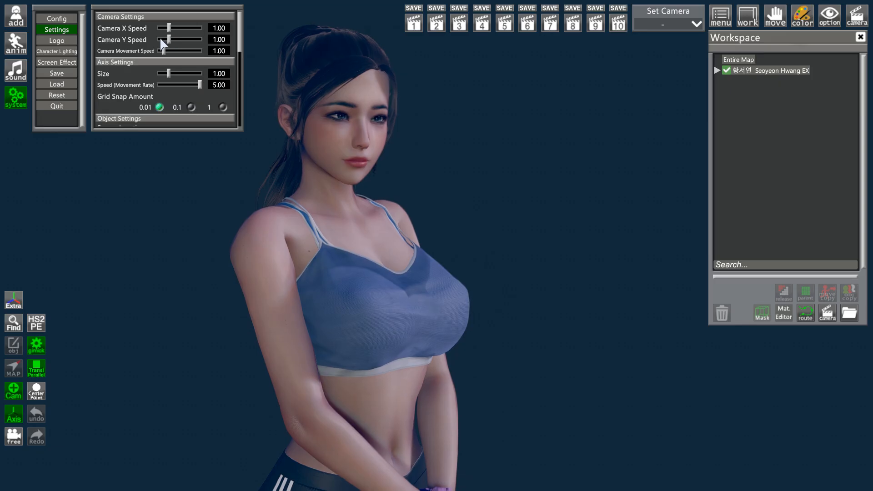
pyautogui.scroll(-3, 135, 59)
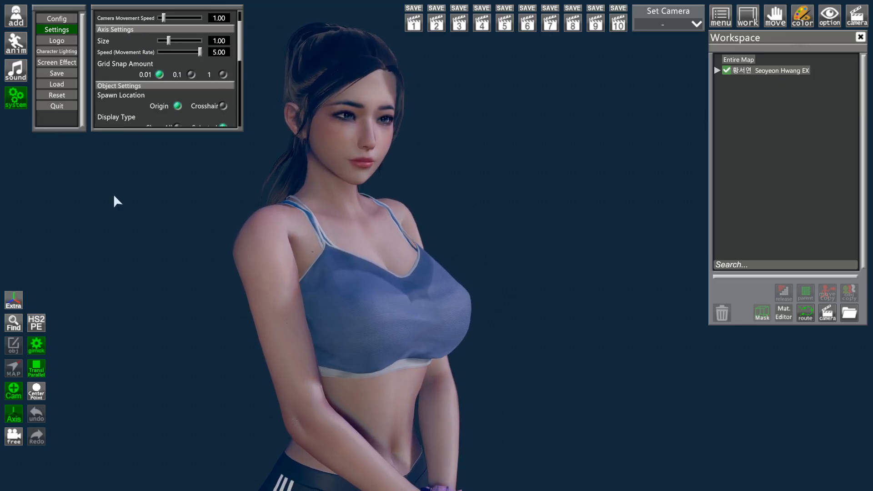
pyautogui.scroll(-6, 146, 79)
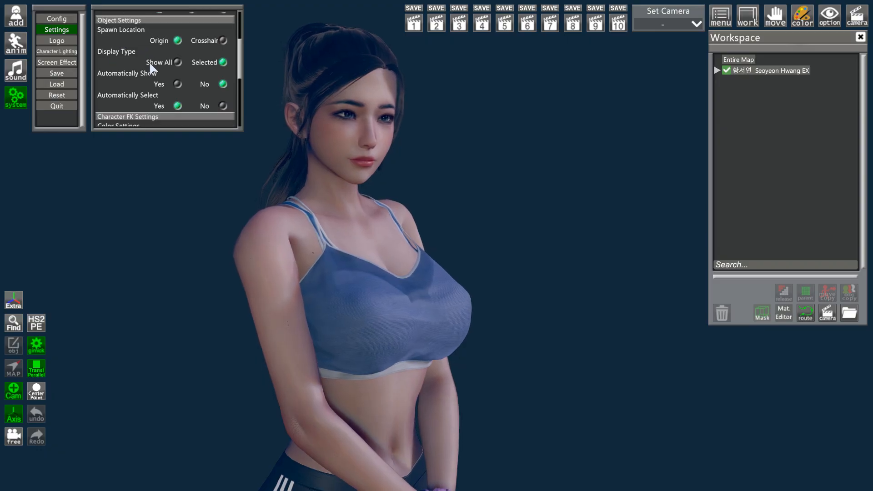
pyautogui.scroll(-1, 135, 59)
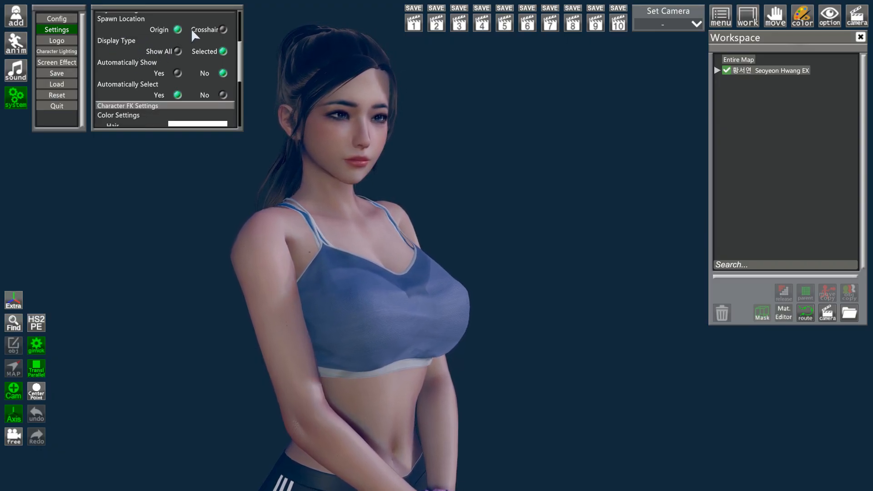
pyautogui.click(176, 50)
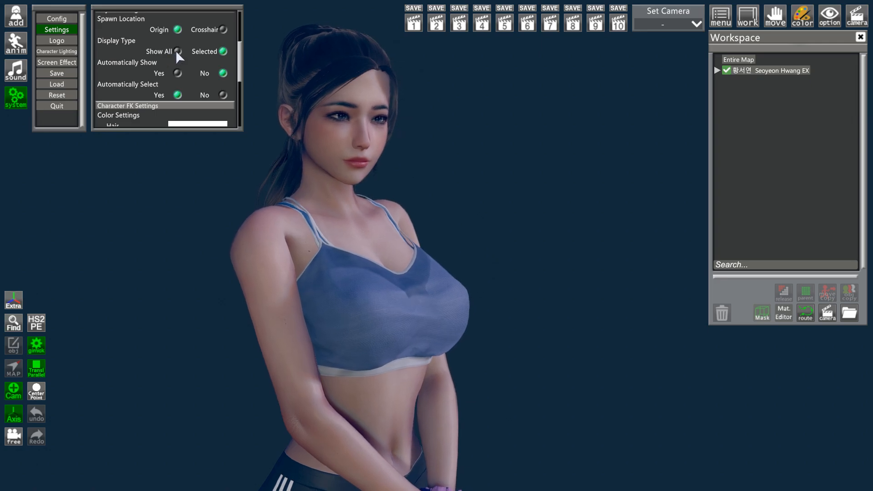
# Add a general Sphere and move it beside the character's legs, to about X -4.74, Y 3.10
pyautogui.click(14, 18)
pyautogui.click(249, 24)
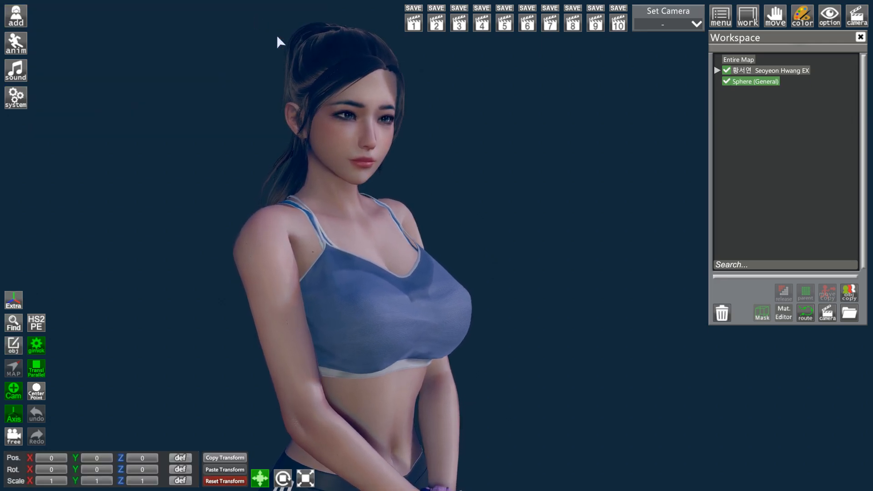
pyautogui.moveTo(445, 159)
pyautogui.mouseDown(button='right')
pyautogui.moveTo(448, 245)
pyautogui.moveTo(445, 159)
pyautogui.mouseUp(button='right')
pyautogui.moveTo(306, 409); pyautogui.dragTo(417, 384)
pyautogui.moveTo(530, 298); pyautogui.dragTo(532, 210)
pyautogui.moveTo(505, 228); pyautogui.dragTo(377, 277, button='right')
# Select the character and the sphere by their scene markers, and set Display Type to Selected
pyautogui.click(322, 411)
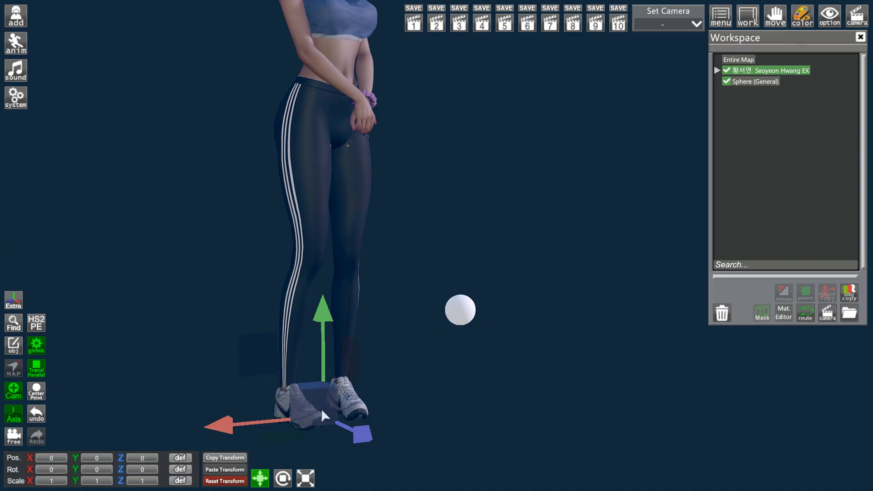
pyautogui.click(460, 311)
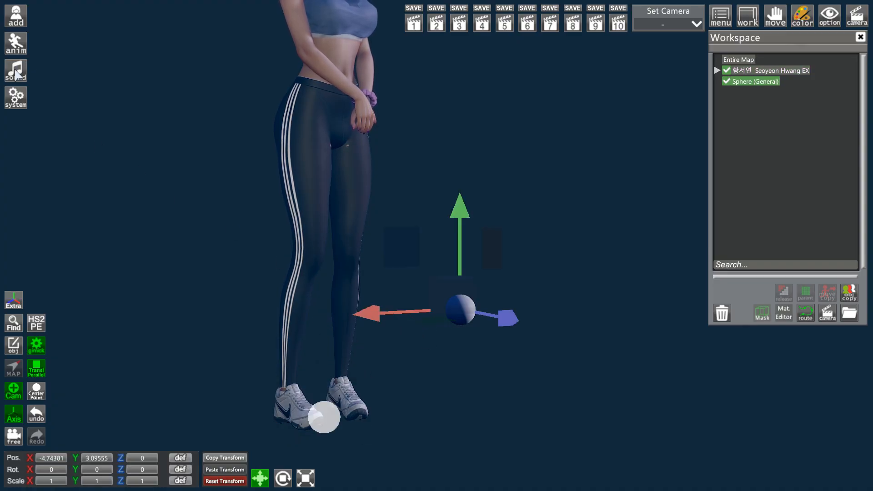
pyautogui.click(16, 97)
pyautogui.scroll(2, 201, 60)
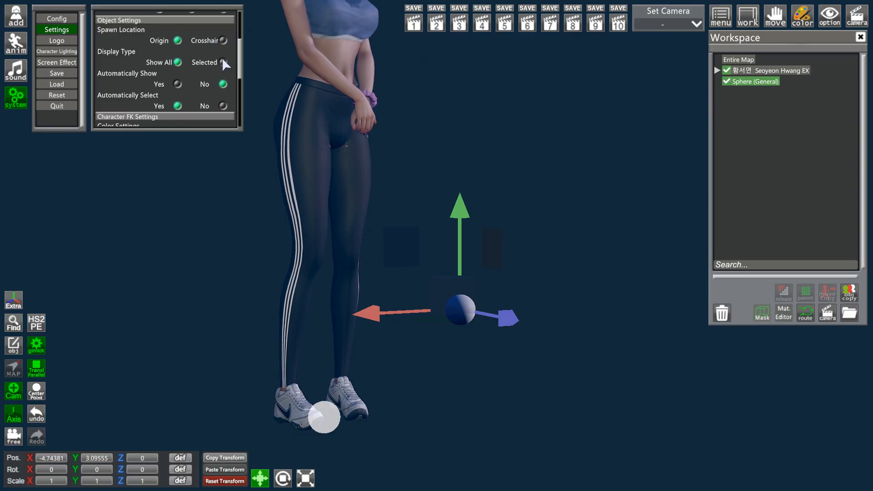
pyautogui.click(222, 62)
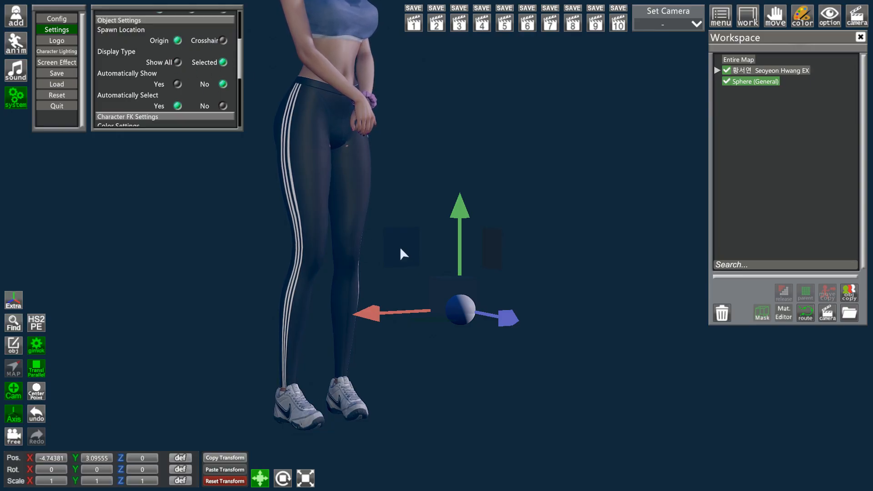
# Raise the sphere to about Y 5.74 and compare Show All with nothing selected, ending with Display Type on Selected
pyautogui.moveTo(459, 230); pyautogui.dragTo(442, 160)
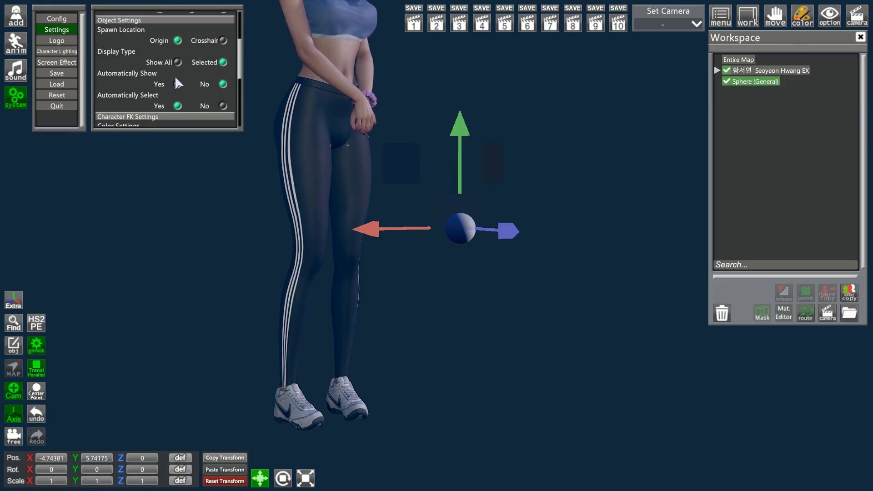
pyautogui.click(174, 62)
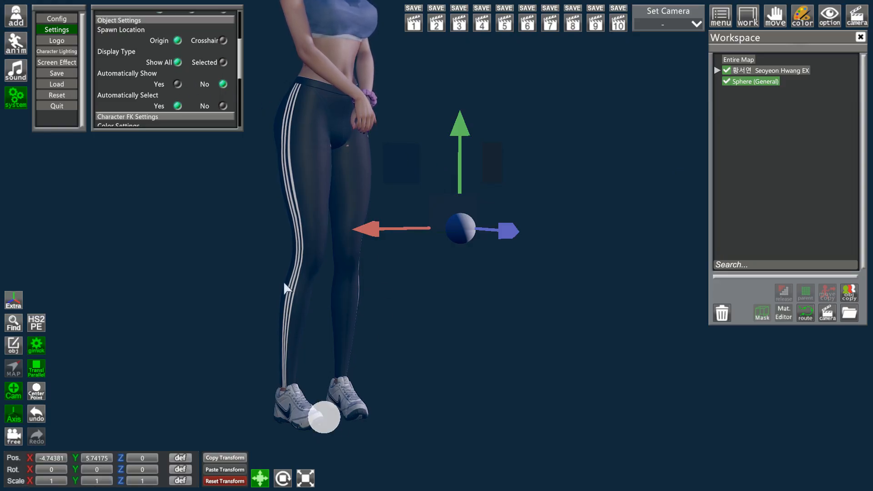
pyautogui.click(768, 72)
pyautogui.click(760, 72)
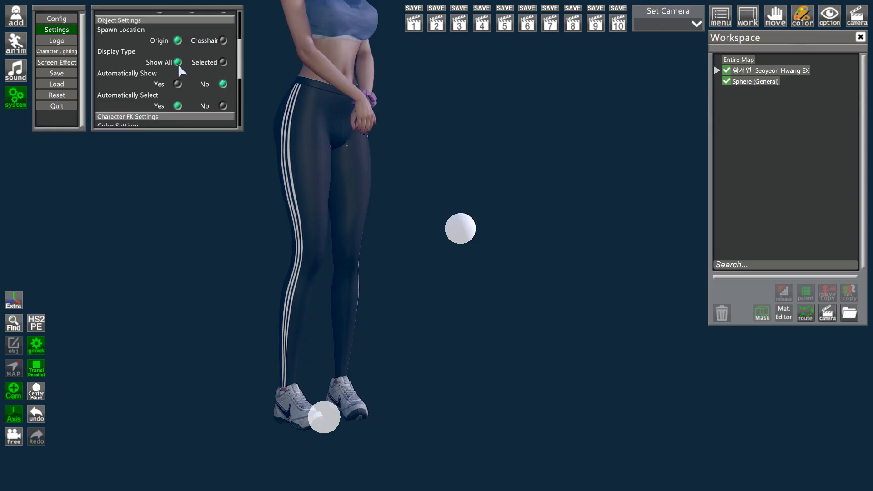
pyautogui.click(222, 62)
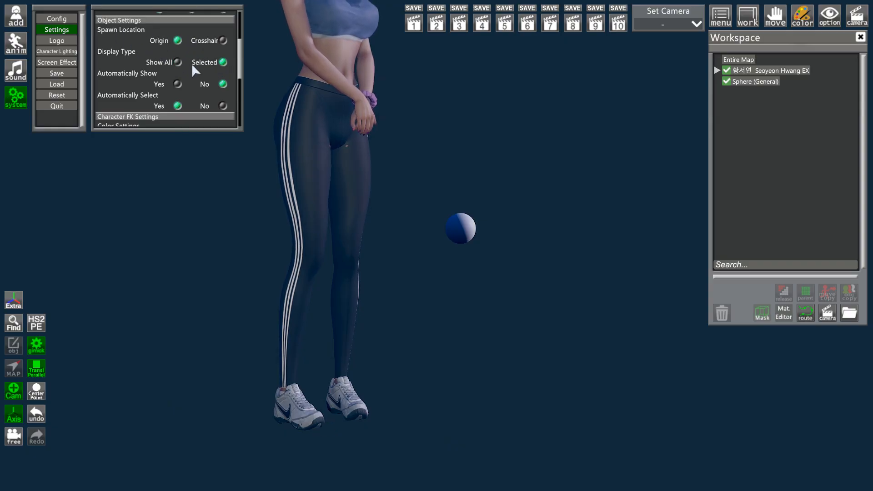
# Select the character and the sphere in turn from the workspace list and delete the sphere
pyautogui.click(768, 70)
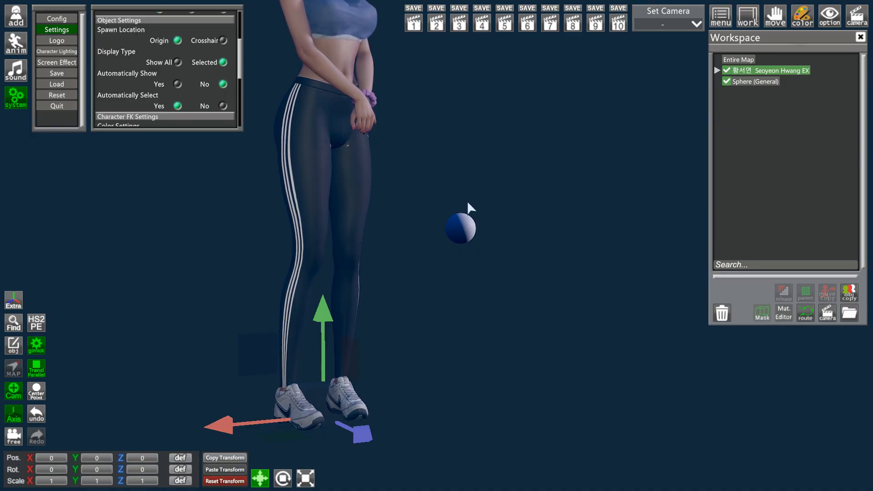
pyautogui.click(764, 81)
pyautogui.click(722, 313)
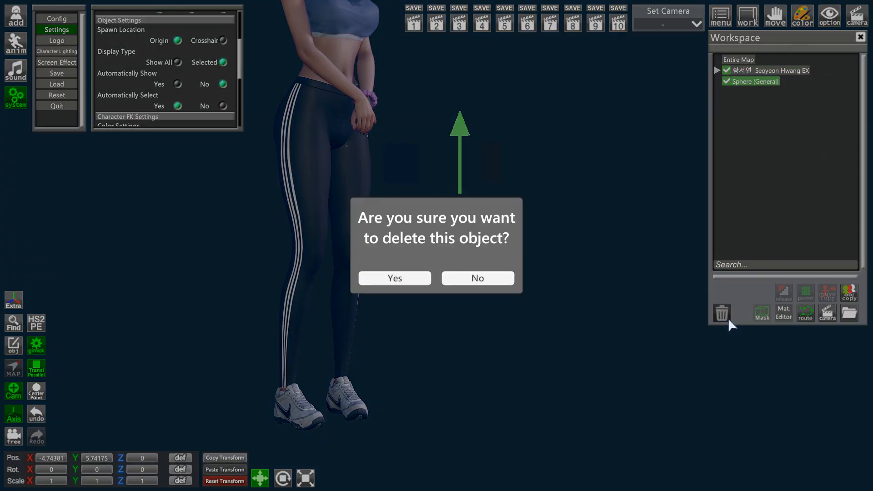
pyautogui.click(373, 279)
# Review the Character FK Settings, activate FK on the female character, show the Body joints and enlarge the joint markers
pyautogui.scroll(-5, 168, 52)
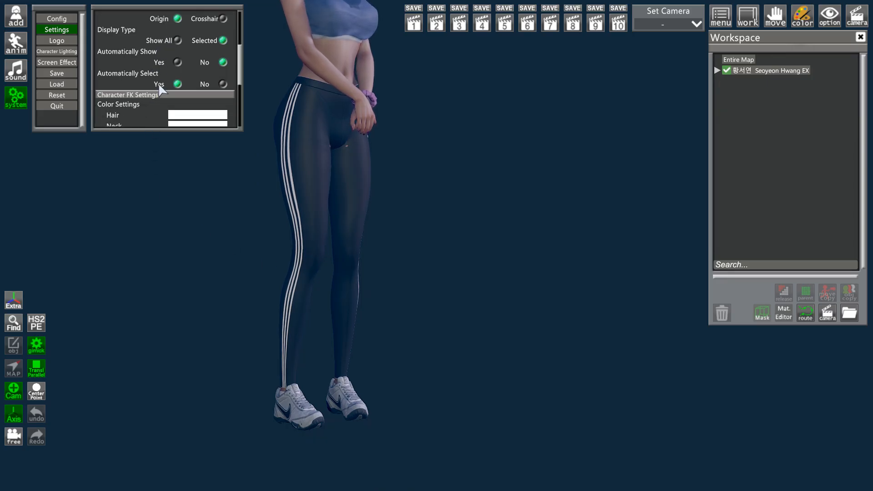
pyautogui.scroll(-2, 158, 73)
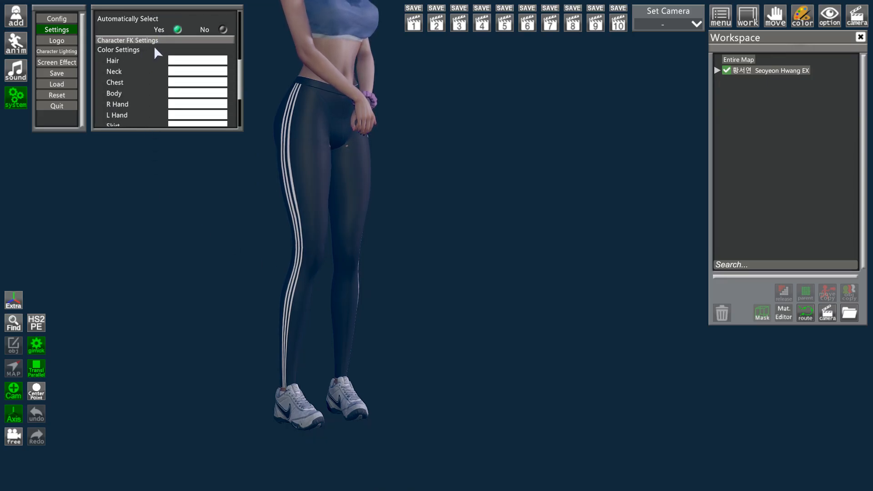
pyautogui.moveTo(239, 75); pyautogui.dragTo(233, 80)
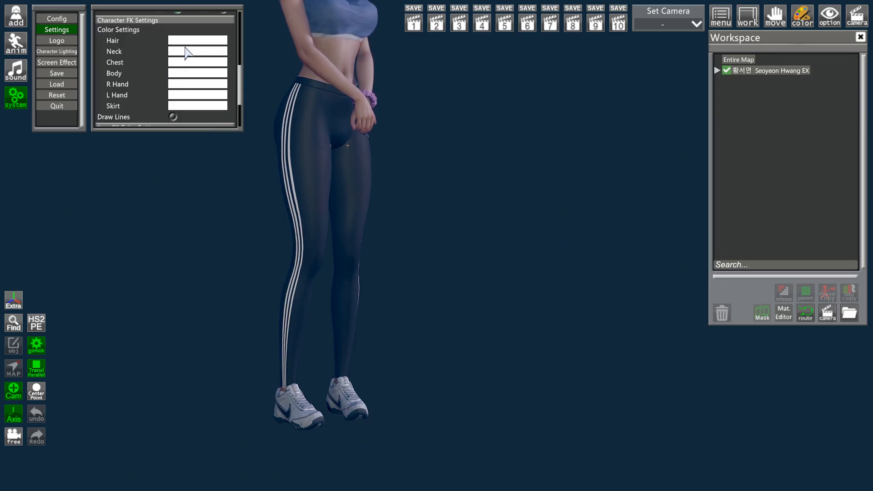
pyautogui.moveTo(436, 238); pyautogui.dragTo(438, 246, button='middle')
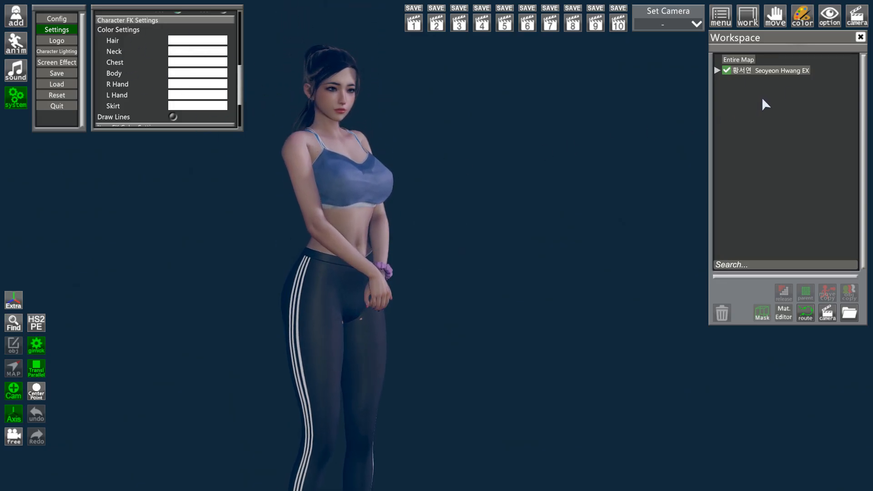
pyautogui.click(786, 73)
pyautogui.click(16, 43)
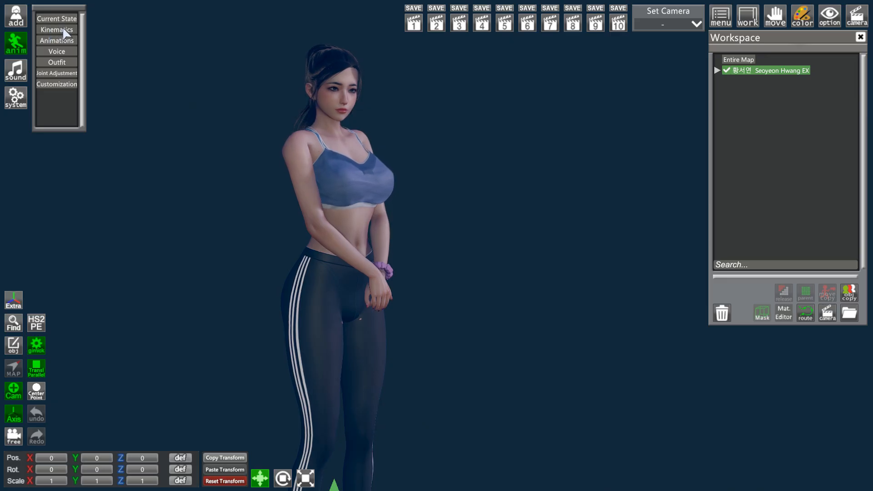
pyautogui.click(59, 30)
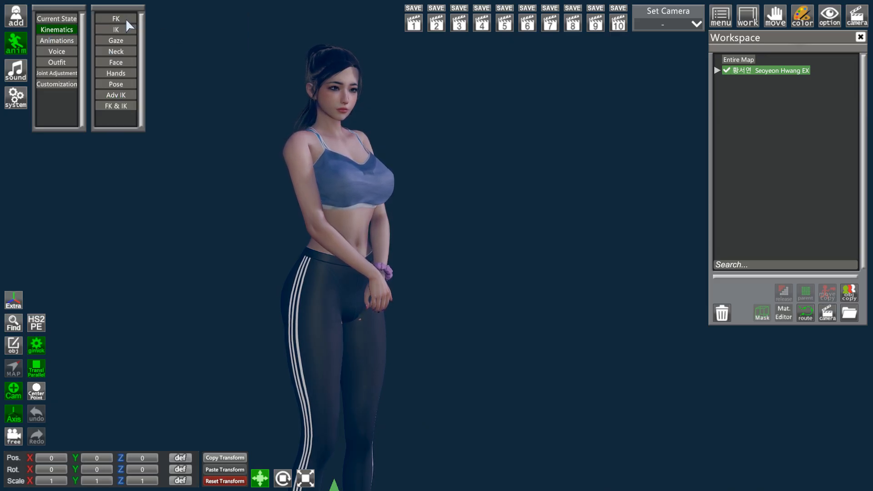
pyautogui.click(117, 30)
pyautogui.click(119, 19)
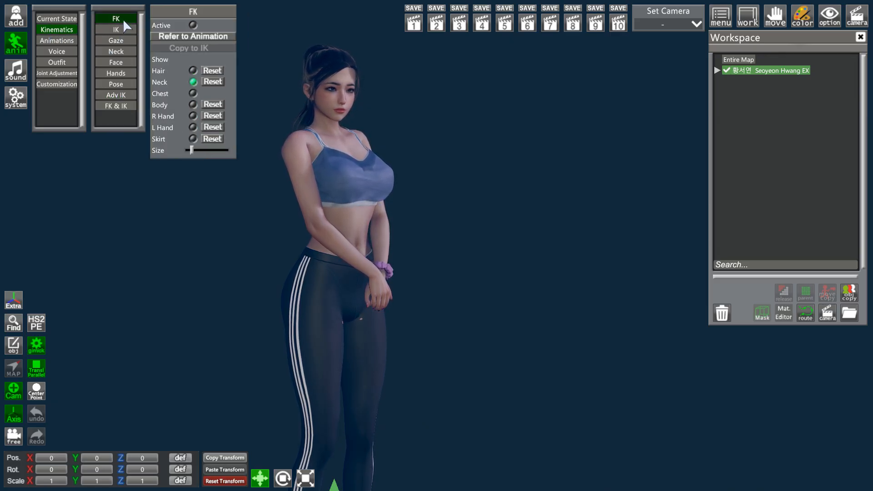
pyautogui.click(194, 26)
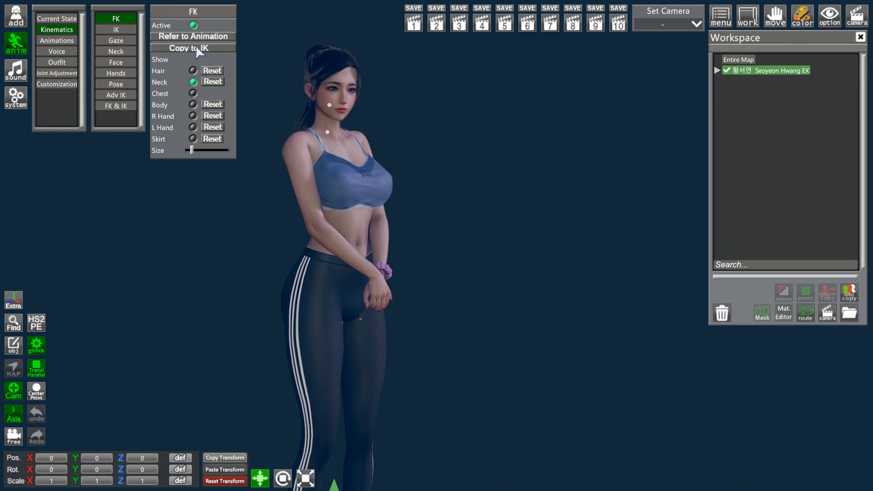
pyautogui.click(193, 104)
pyautogui.moveTo(192, 150); pyautogui.dragTo(210, 151)
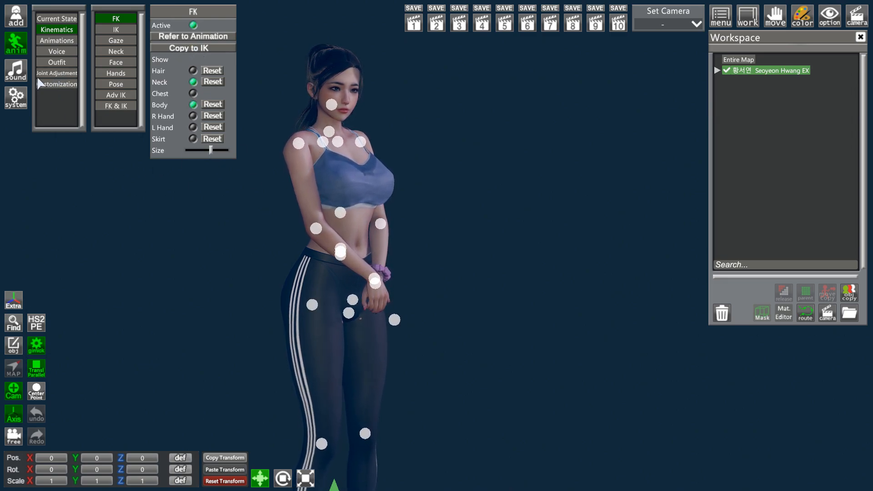
# Change the Neck color in the Character FK Settings to red and shift its hue to purple
pyautogui.click(20, 82)
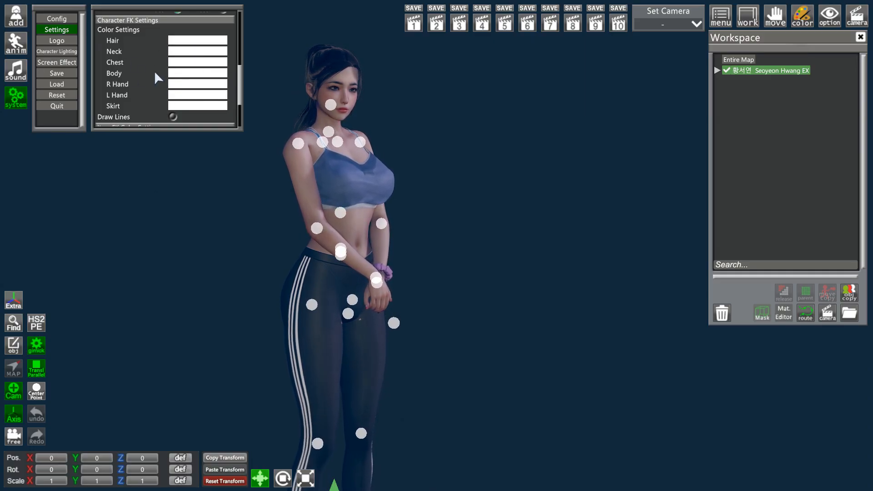
pyautogui.click(175, 53)
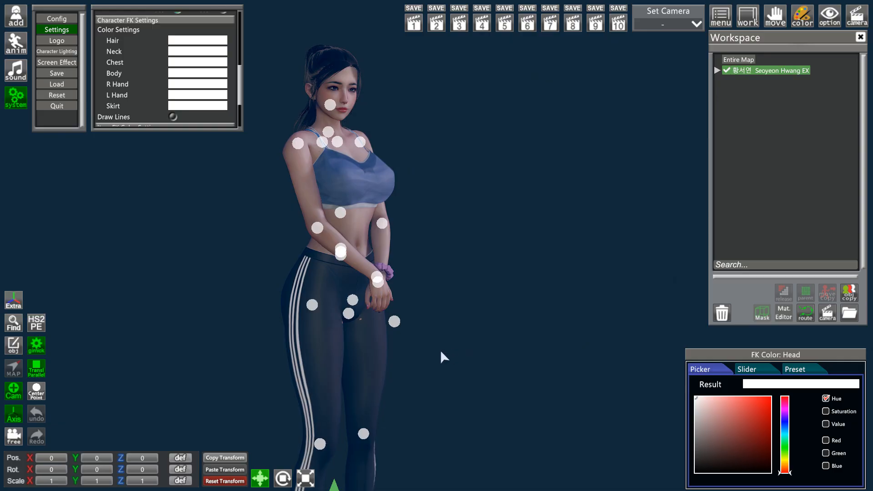
pyautogui.moveTo(721, 419); pyautogui.dragTo(772, 394)
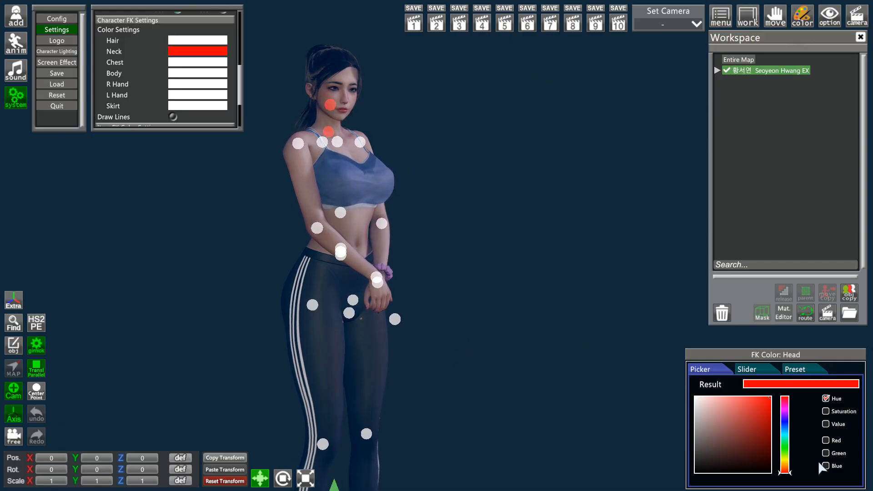
pyautogui.moveTo(785, 431)
pyautogui.mouseDown()
pyautogui.moveTo(785, 404)
pyautogui.moveTo(784, 444)
pyautogui.moveTo(779, 389)
pyautogui.moveTo(777, 421)
pyautogui.moveTo(776, 412)
pyautogui.mouseUp()
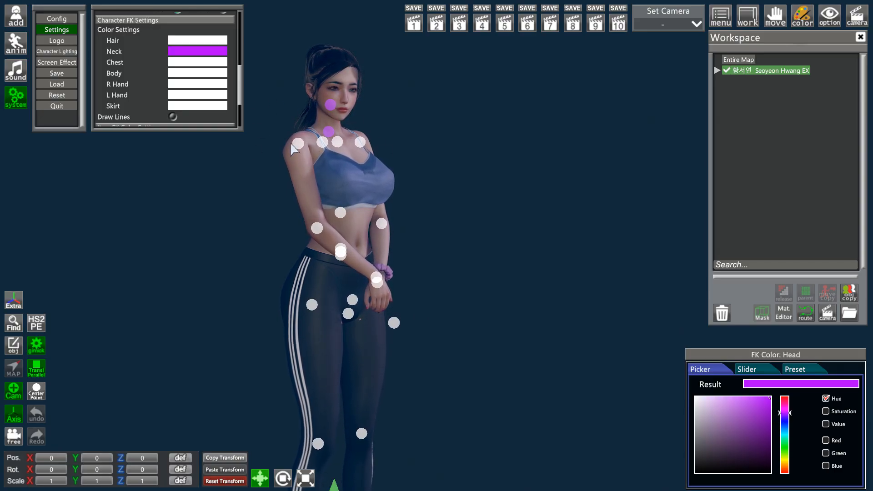
# Set the Body color in the Character FK Settings to green and preview Draw Lines, leaving it off
pyautogui.click(198, 74)
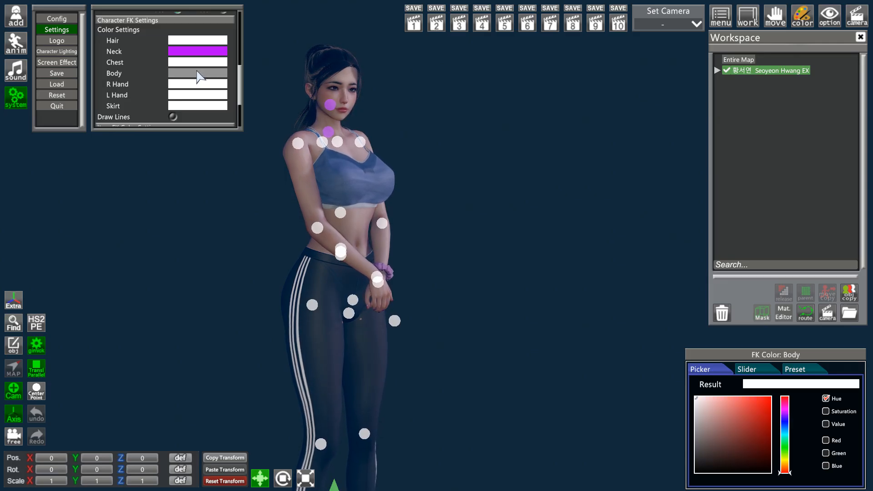
pyautogui.click(785, 448)
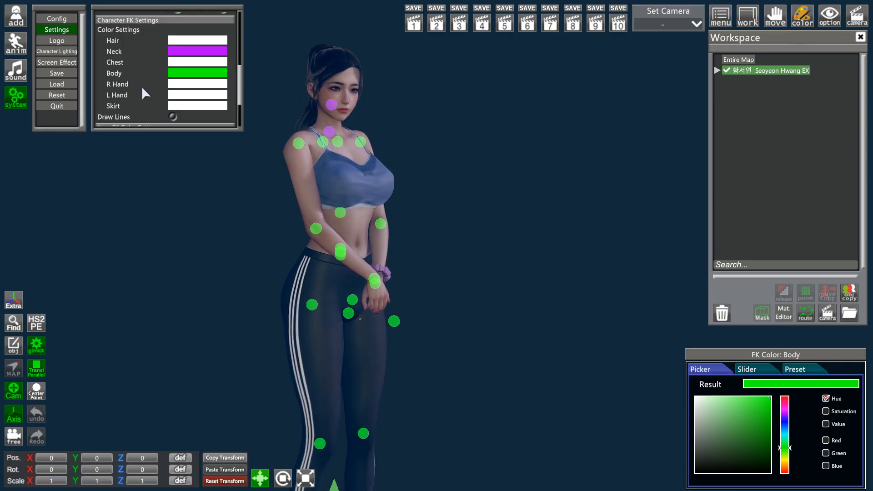
pyautogui.scroll(-1, 143, 89)
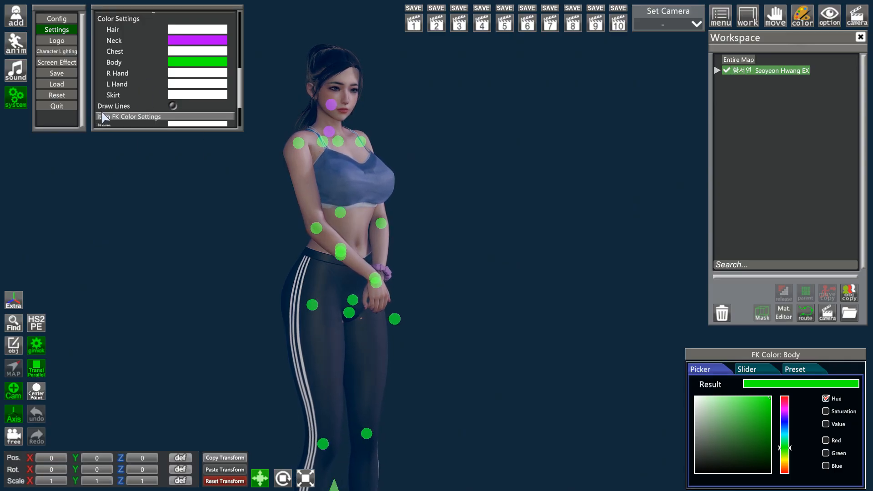
pyautogui.click(173, 106)
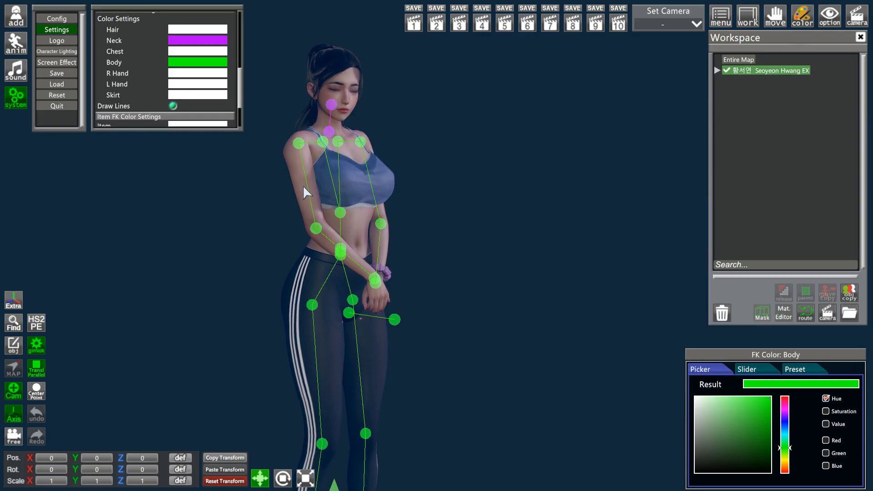
pyautogui.click(173, 107)
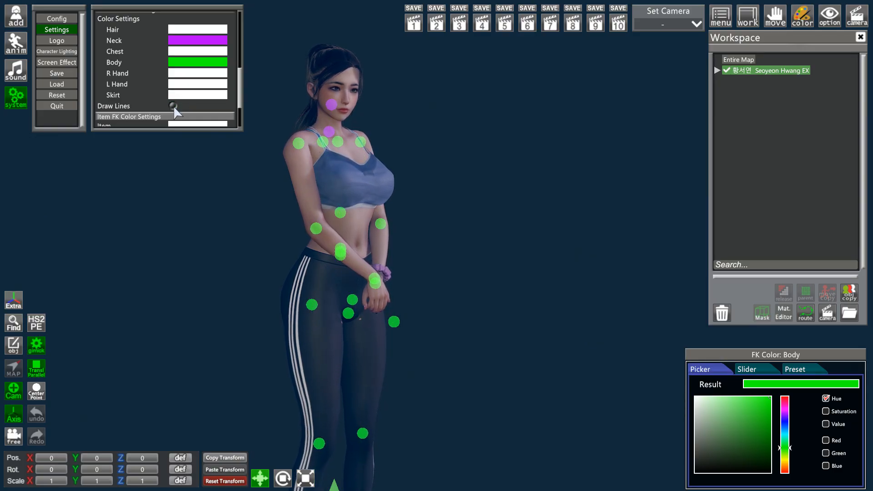
pyautogui.scroll(-3, 192, 91)
pyautogui.scroll(3, 192, 89)
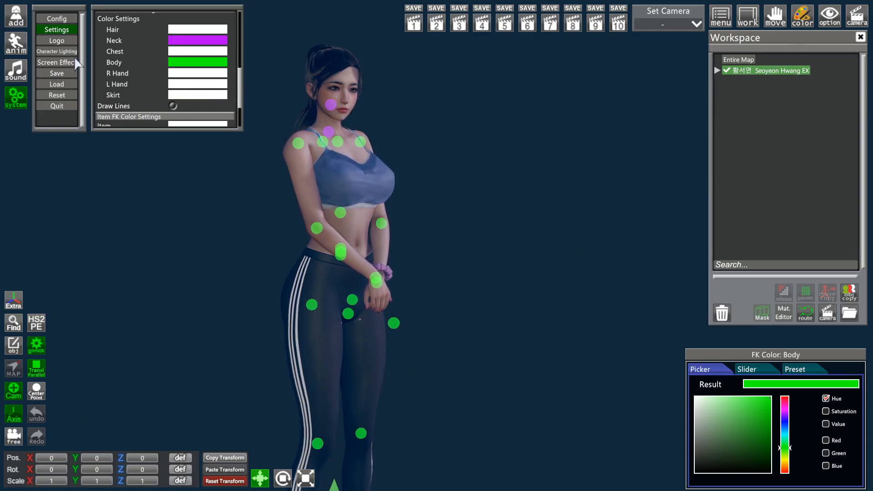
# Deactivate FK on the female character in the kinematics settings
pyautogui.click(16, 42)
pyautogui.click(60, 29)
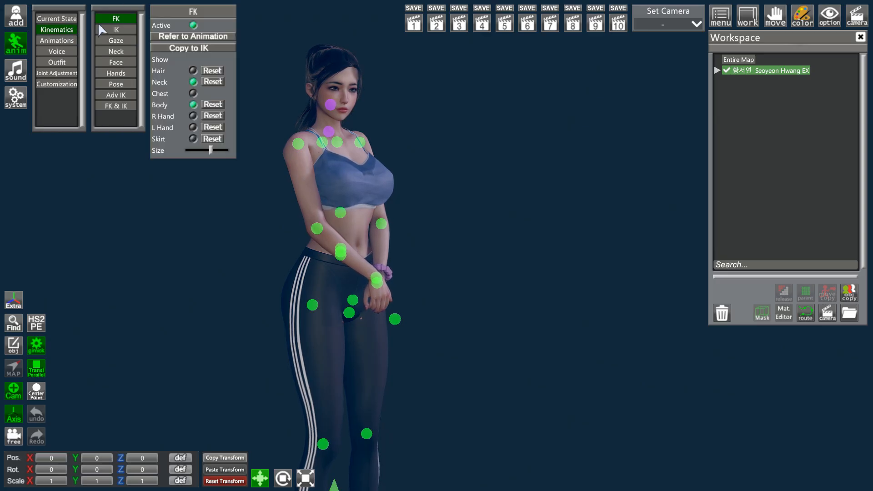
pyautogui.click(193, 25)
# Review the remaining system settings for Item FK color, Route System and Misc., and look through the Logo options
pyautogui.click(16, 97)
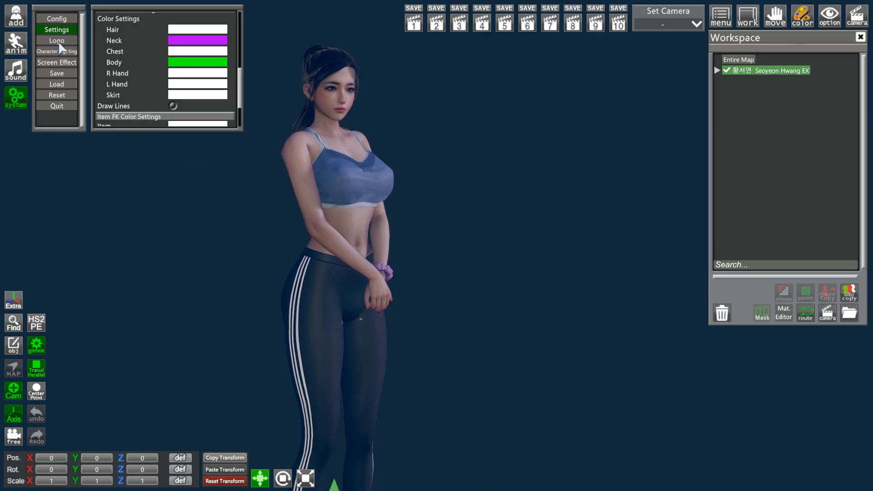
pyautogui.scroll(-3, 126, 51)
pyautogui.scroll(-1, 162, 100)
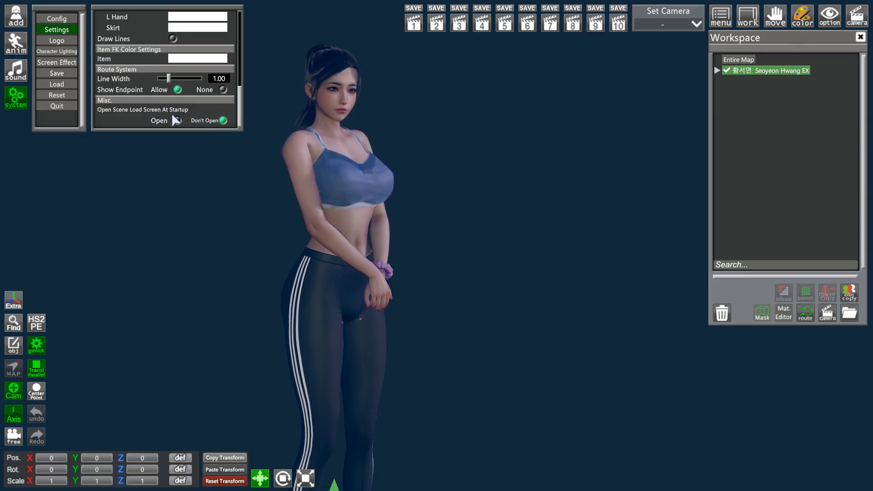
pyautogui.click(62, 41)
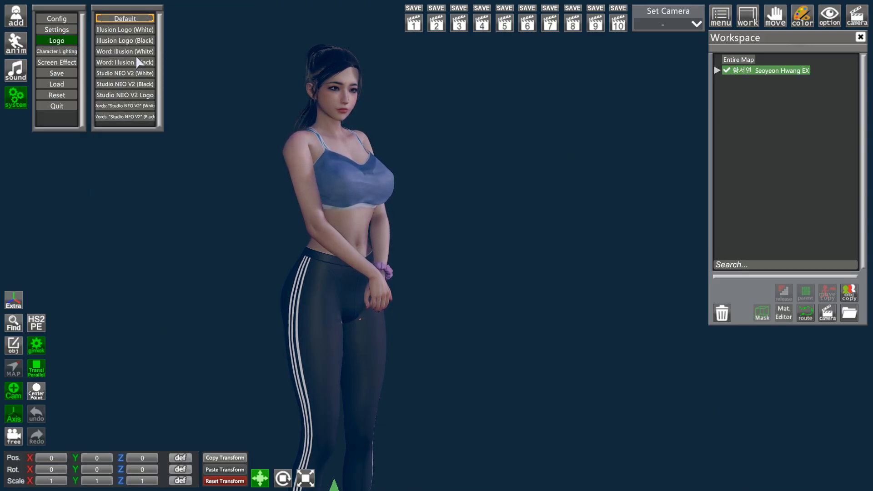
pyautogui.click(136, 82)
pyautogui.click(132, 93)
pyautogui.click(119, 113)
pyautogui.click(128, 29)
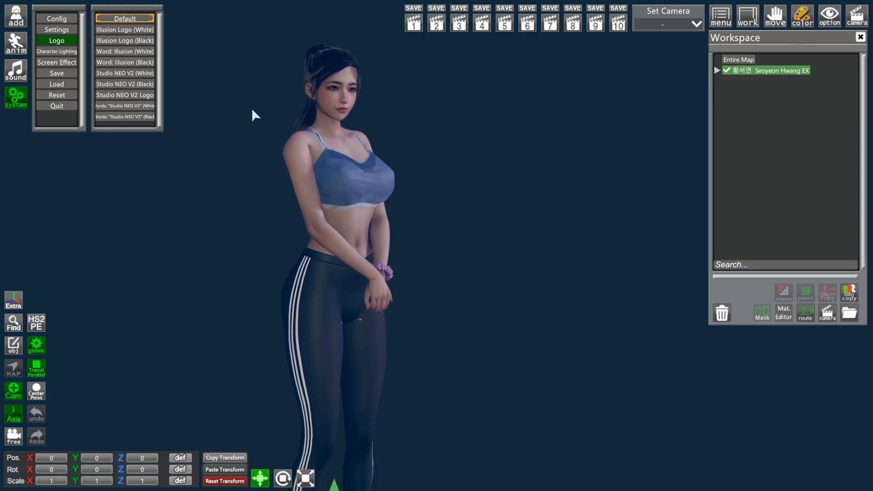
# Open the Character Lighting controls and examine the color picker for the light color
pyautogui.click(58, 52)
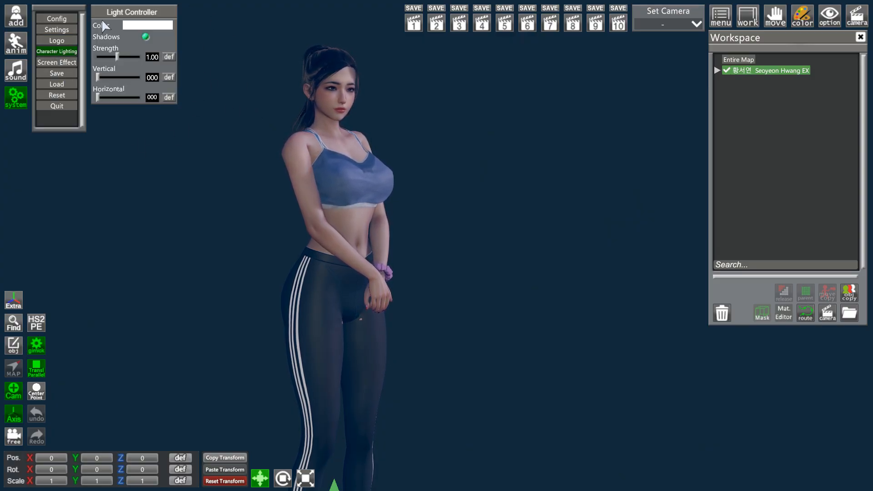
pyautogui.click(141, 29)
pyautogui.moveTo(717, 418); pyautogui.dragTo(672, 473)
pyautogui.moveTo(609, 460)
pyautogui.mouseDown()
pyautogui.moveTo(602, 400)
pyautogui.moveTo(576, 455)
pyautogui.moveTo(496, 271)
pyautogui.mouseUp()
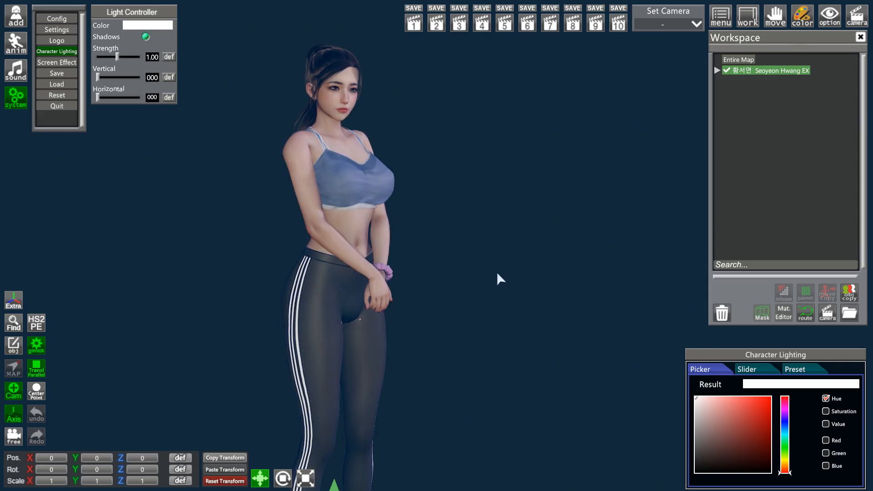
# Try character light Strength values of 0.98 and 0.87, restore the default Strength, and set Vertical to 16
pyautogui.moveTo(113, 55)
pyautogui.mouseDown()
pyautogui.moveTo(89, 55)
pyautogui.moveTo(117, 58)
pyautogui.mouseUp()
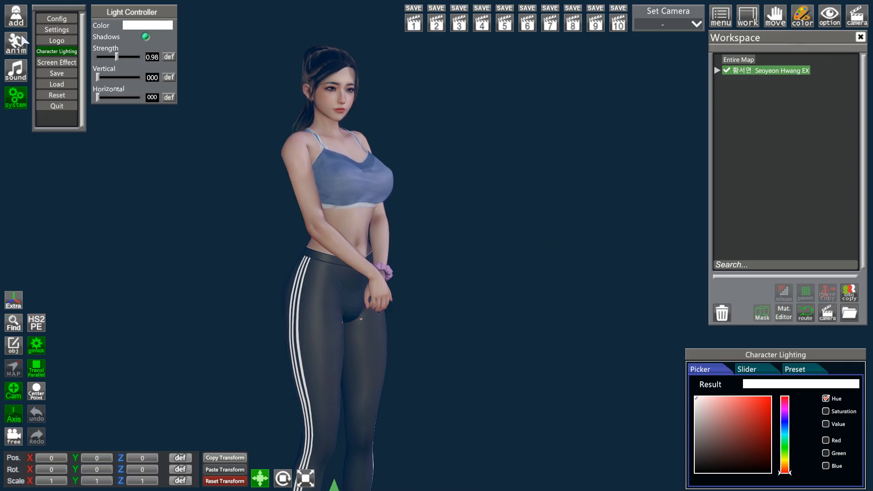
pyautogui.moveTo(111, 51)
pyautogui.mouseDown()
pyautogui.moveTo(102, 55)
pyautogui.moveTo(115, 57)
pyautogui.mouseUp()
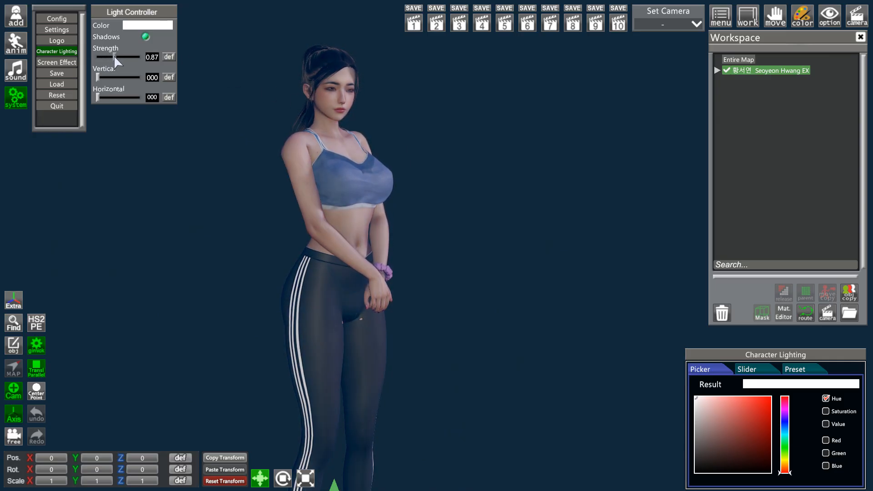
pyautogui.click(165, 56)
pyautogui.moveTo(100, 77)
pyautogui.mouseDown()
pyautogui.moveTo(109, 78)
pyautogui.moveTo(101, 77)
pyautogui.mouseUp()
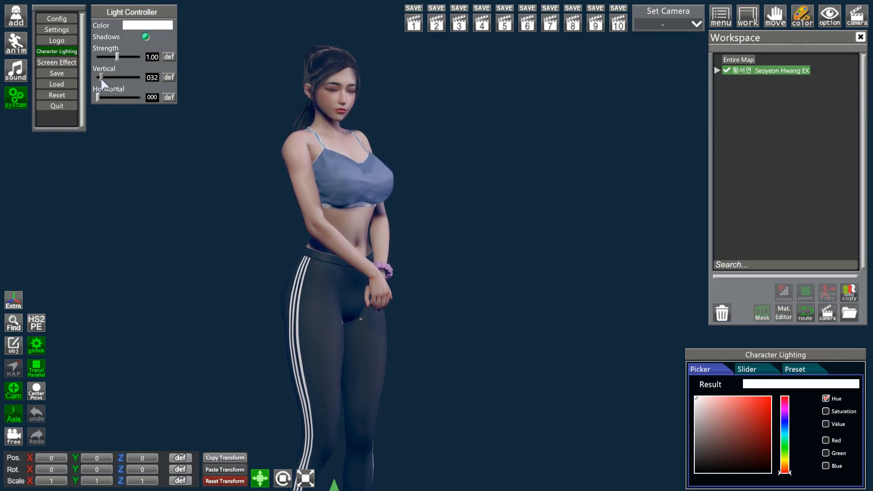
pyautogui.moveTo(100, 77); pyautogui.dragTo(99, 78)
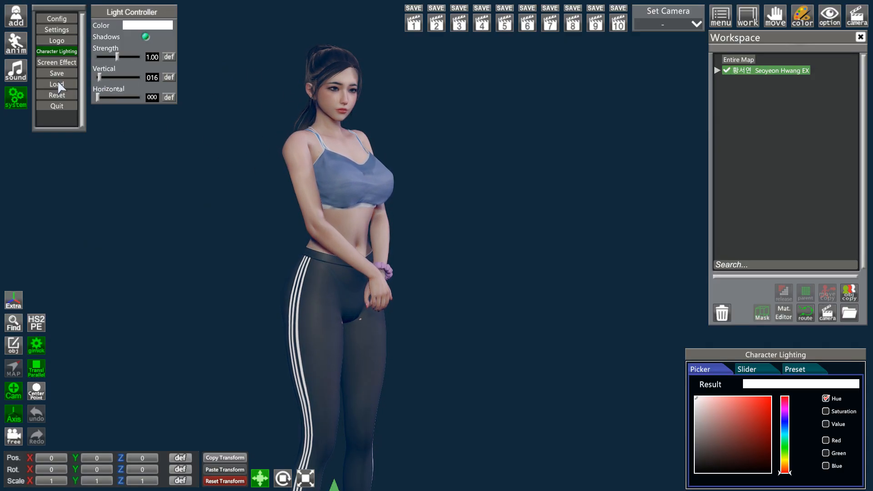
# Review the Screen Effect settings, try the Midday shade, return Shade to None and close the system settings
pyautogui.click(61, 62)
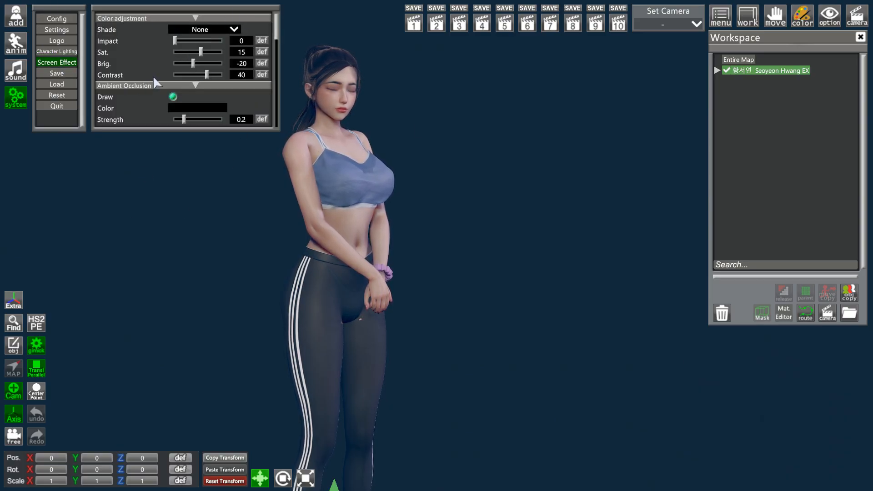
pyautogui.moveTo(275, 20)
pyautogui.mouseDown()
pyautogui.moveTo(274, 40)
pyautogui.moveTo(273, 13)
pyautogui.moveTo(271, 49)
pyautogui.moveTo(274, 21)
pyautogui.mouseUp()
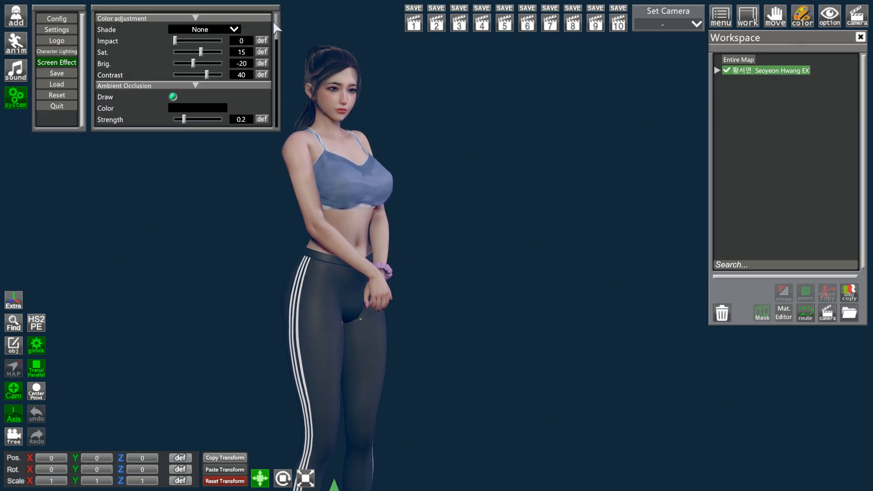
pyautogui.click(233, 29)
pyautogui.click(207, 38)
pyautogui.click(216, 30)
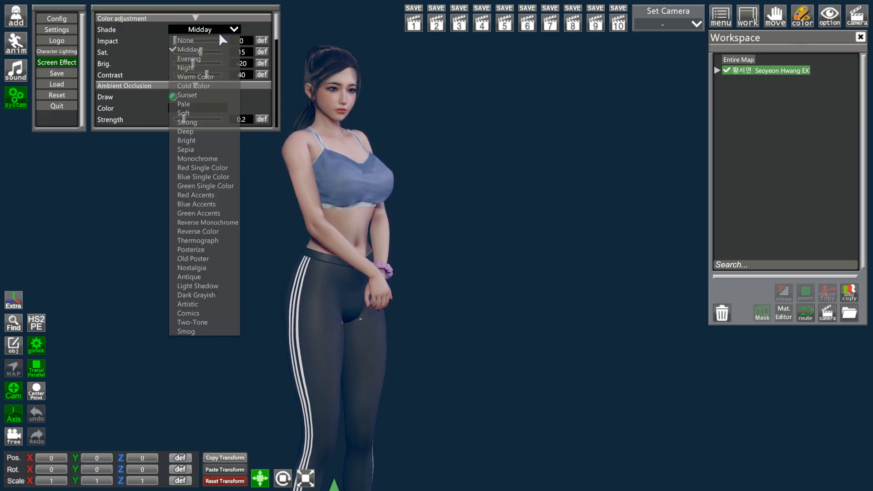
pyautogui.click(203, 41)
pyautogui.moveTo(278, 30); pyautogui.dragTo(274, 13)
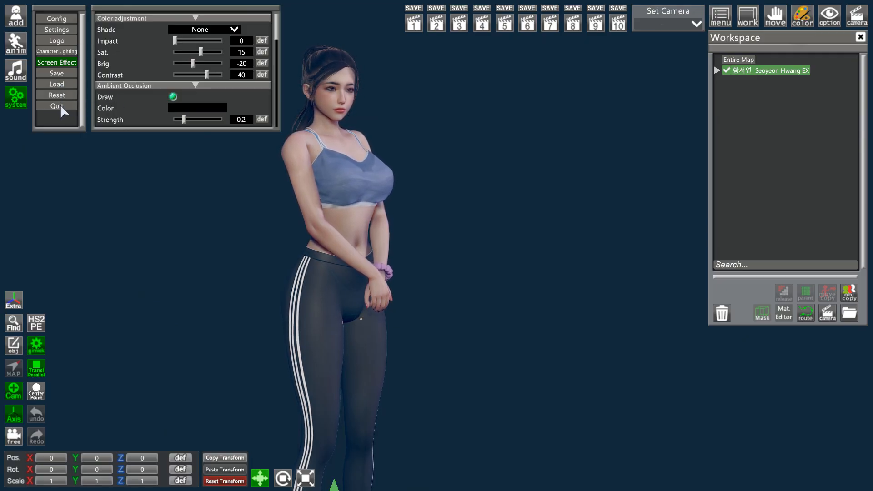
pyautogui.click(21, 95)
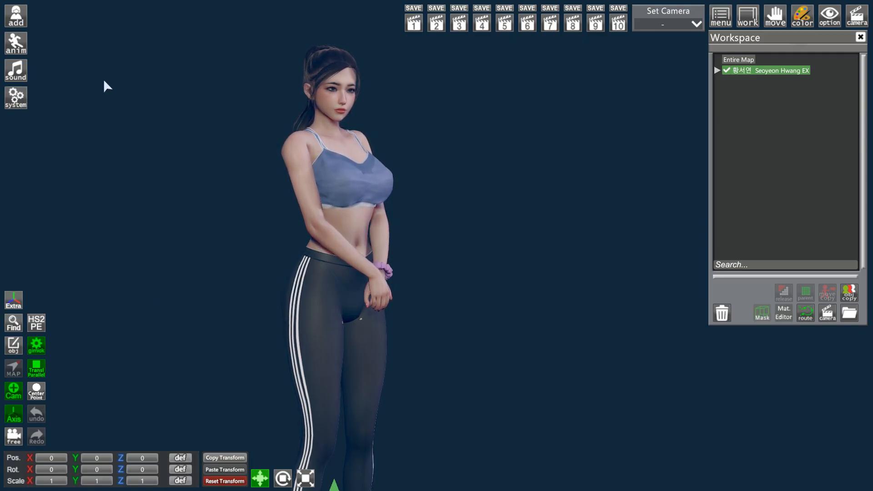
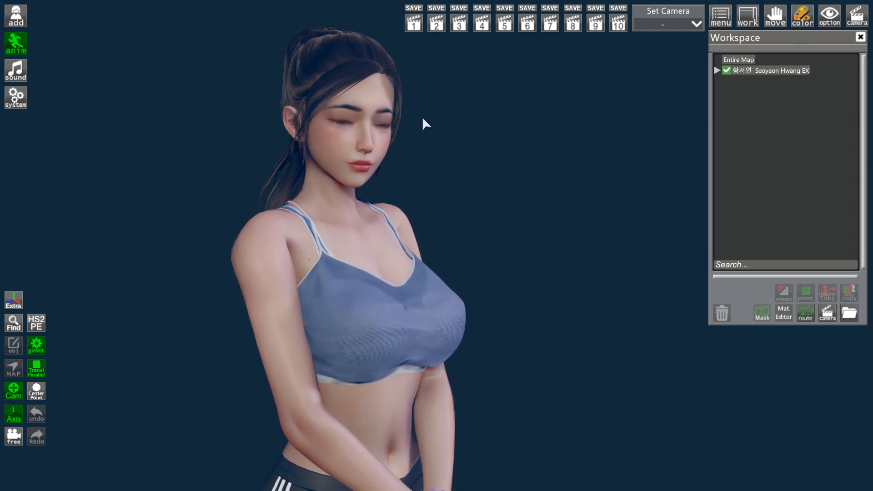
# Frame a close camera view of the character's head and ponytail from behind and to the side
pyautogui.moveTo(513, 63); pyautogui.dragTo(328, 63)
pyautogui.moveTo(515, 64)
pyautogui.mouseDown(button='right')
pyautogui.moveTo(514, 36)
pyautogui.moveTo(501, 13)
pyautogui.mouseUp(button='right')
pyautogui.moveTo(515, 64)
pyautogui.mouseDown()
pyautogui.moveTo(460, 95)
pyautogui.moveTo(521, 104)
pyautogui.mouseUp()
pyautogui.moveTo(520, 103); pyautogui.dragTo(514, 68, button='right')
pyautogui.moveTo(520, 103); pyautogui.dragTo(473, 105)
pyautogui.moveTo(523, 99)
pyautogui.mouseDown(button='right')
pyautogui.moveTo(527, 132)
pyautogui.moveTo(528, 107)
pyautogui.moveTo(526, 130)
pyautogui.moveTo(523, 123)
pyautogui.mouseUp(button='right')
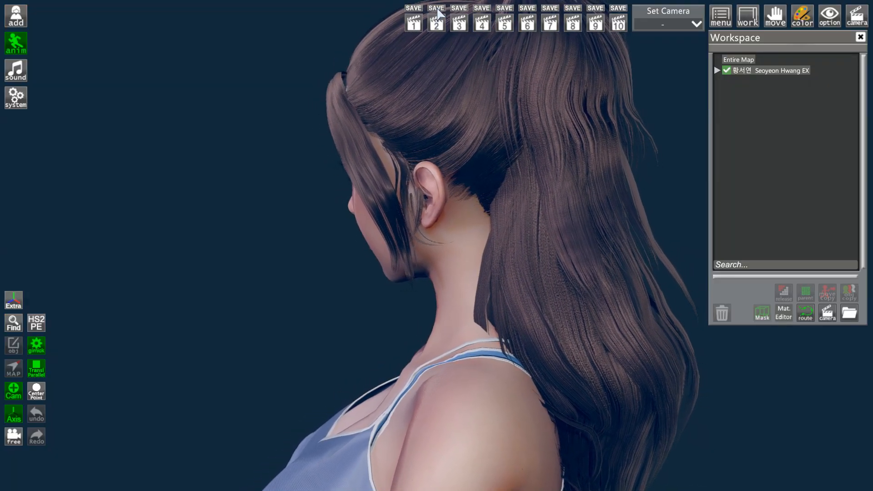
# Frame a close camera view of the character's sneakers from the side, with the toes pointing right
pyautogui.moveTo(460, 102); pyautogui.dragTo(460, 291, button='right')
pyautogui.moveTo(460, 103); pyautogui.dragTo(569, 102)
pyautogui.moveTo(459, 104); pyautogui.dragTo(505, 104, button='right')
pyautogui.moveTo(459, 104); pyautogui.dragTo(545, 103)
pyautogui.moveTo(381, 168); pyautogui.dragTo(436, 150, button='right')
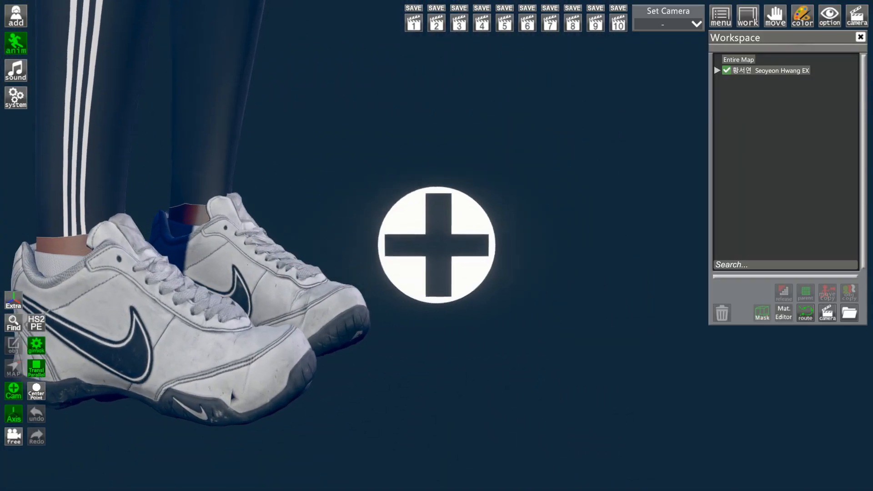
pyautogui.moveTo(368, 187); pyautogui.dragTo(460, 186)
pyautogui.moveTo(369, 187); pyautogui.dragTo(378, 173, button='right')
pyautogui.moveTo(378, 173); pyautogui.dragTo(396, 173)
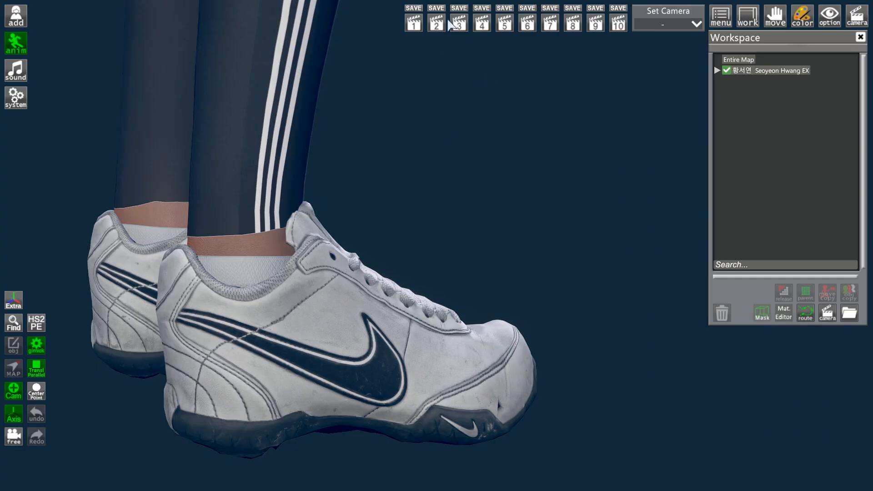
# Zoom in on the character's face and recall the saved camera views 1 to 4 in turn
pyautogui.moveTo(402, 170); pyautogui.dragTo(408, 59, button='right')
pyautogui.moveTo(408, 59)
pyautogui.mouseDown()
pyautogui.moveTo(341, 61)
pyautogui.moveTo(428, 49)
pyautogui.moveTo(452, 68)
pyautogui.mouseUp()
pyautogui.scroll(3, 341, 62)
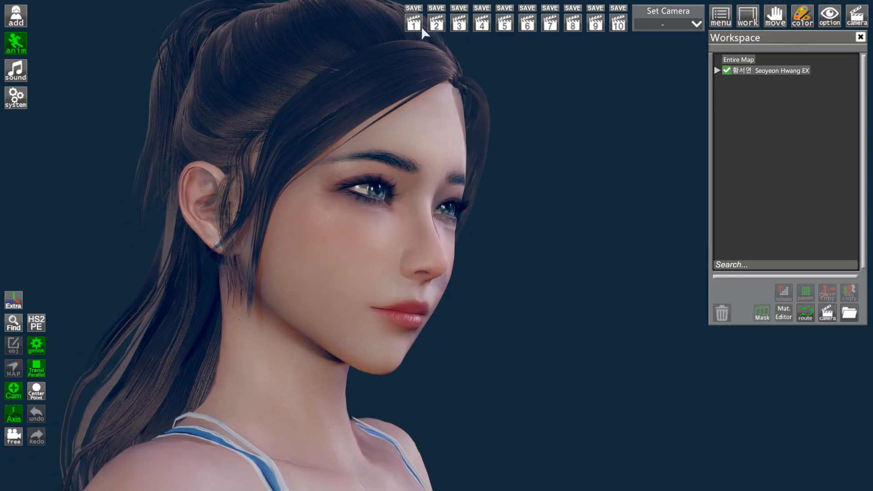
pyautogui.click(415, 27)
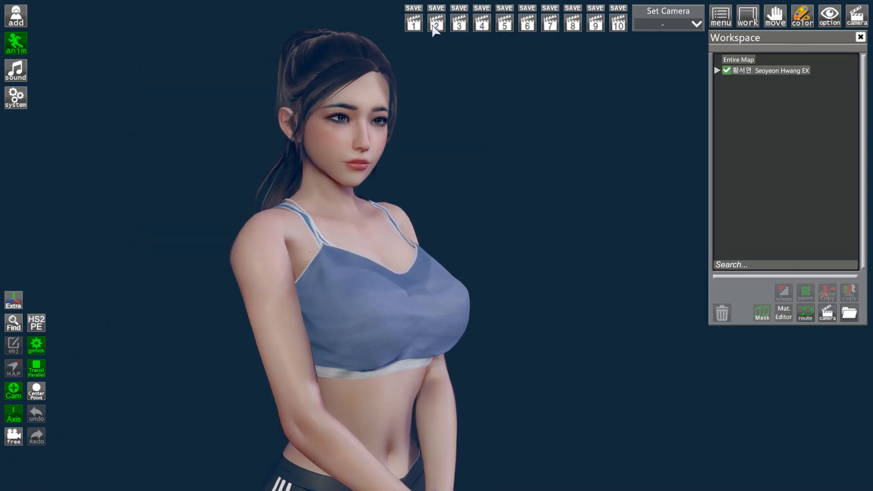
pyautogui.click(434, 27)
pyautogui.click(461, 26)
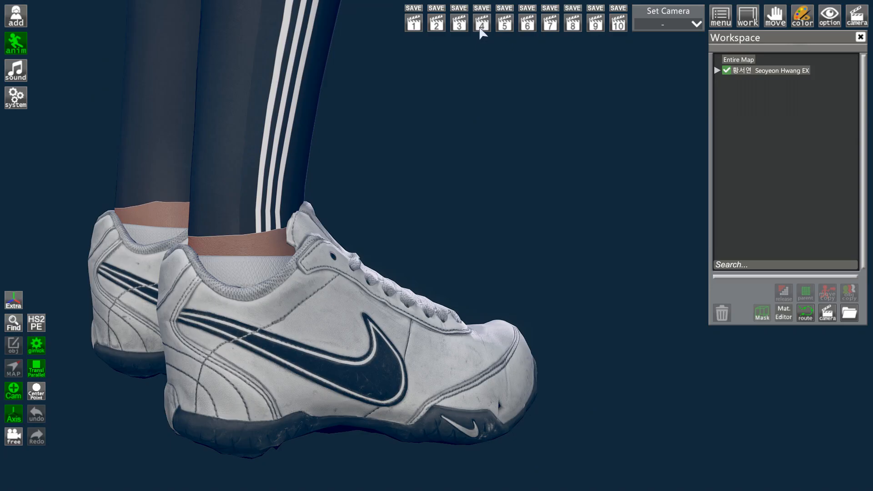
pyautogui.click(480, 26)
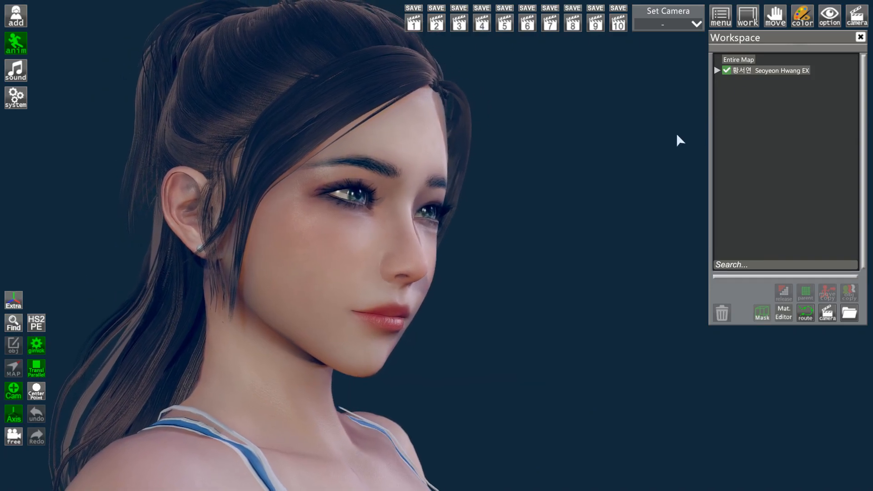
# Add a camera object to the workspace from a view showing most of the character's body
pyautogui.scroll(-10, 423, 142)
pyautogui.moveTo(457, 141); pyautogui.dragTo(470, 136, button='right')
pyautogui.moveTo(470, 135); pyautogui.dragTo(475, 129, button='middle')
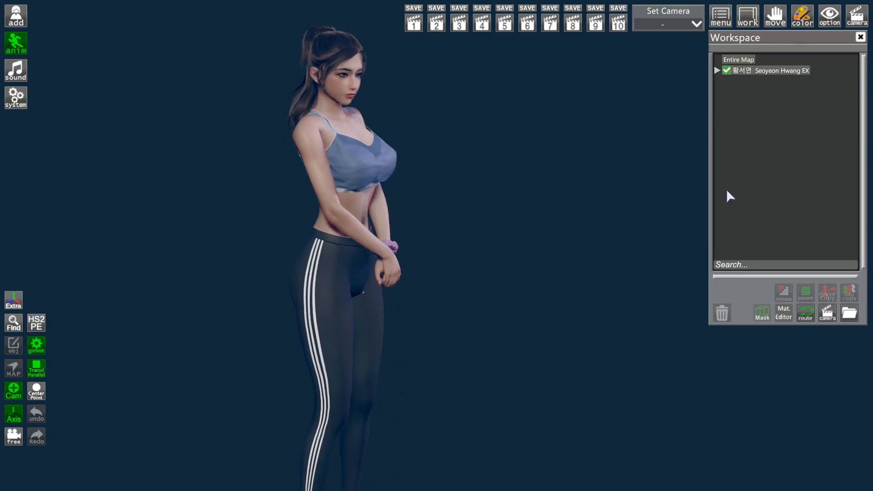
pyautogui.click(828, 315)
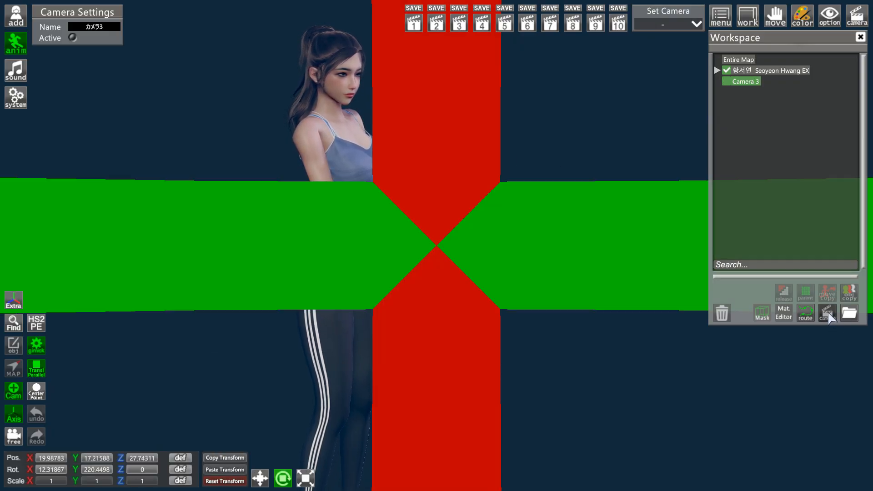
# Move the new camera object along its Z axis toward the character, to about Z 14.16
pyautogui.moveTo(500, 219); pyautogui.dragTo(573, 234, button='right')
pyautogui.moveTo(500, 228); pyautogui.dragTo(577, 230)
pyautogui.moveTo(577, 230); pyautogui.dragTo(591, 238, button='right')
pyautogui.moveTo(591, 239); pyautogui.dragTo(632, 236, button='middle')
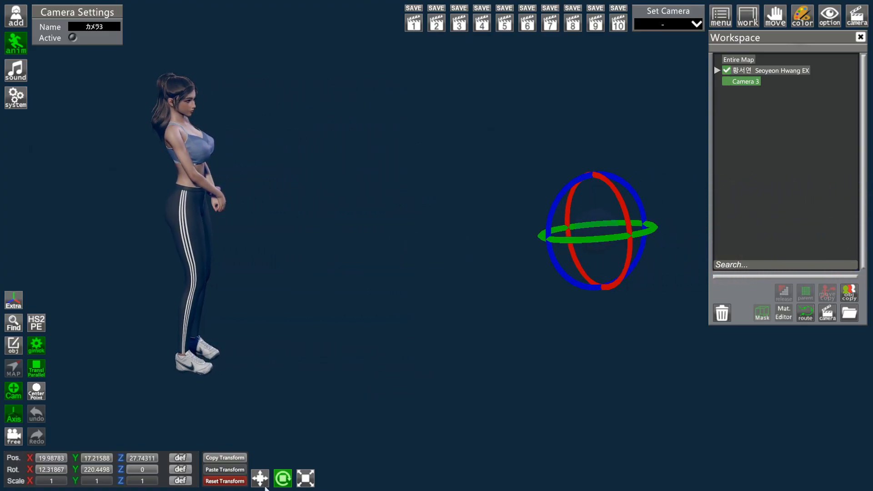
pyautogui.press('w')
pyautogui.moveTo(706, 245); pyautogui.dragTo(439, 226)
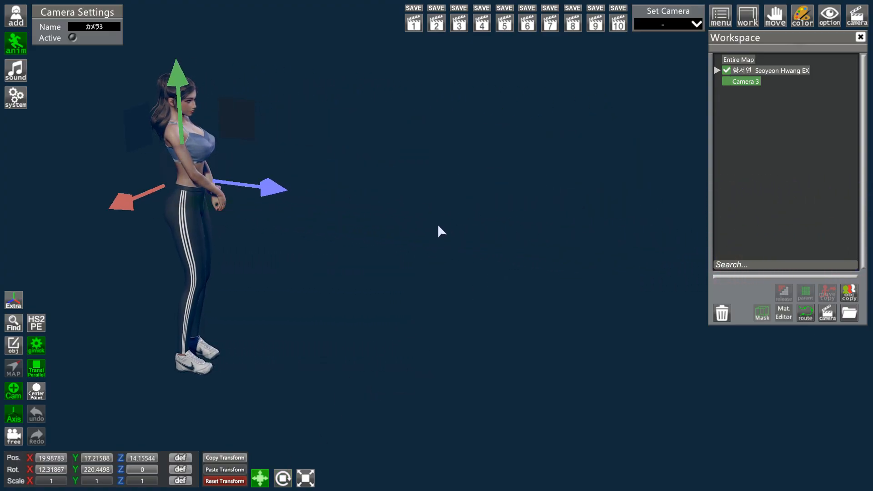
pyautogui.moveTo(136, 196); pyautogui.dragTo(418, 89)
# Turn on the visibility of Camera 3 so its model is shown in the scene
pyautogui.click(726, 81)
pyautogui.click(727, 81)
pyautogui.click(727, 81)
# Move Camera 3 close to the character's face, at about X 1.95, Y 15.56, Z 4.49
pyautogui.moveTo(535, 156); pyautogui.dragTo(536, 199, button='right')
pyautogui.moveTo(536, 199); pyautogui.dragTo(461, 314)
pyautogui.moveTo(461, 313); pyautogui.dragTo(436, 282, button='right')
pyautogui.moveTo(437, 246); pyautogui.dragTo(531, 244)
pyautogui.moveTo(568, 188); pyautogui.dragTo(284, 209)
pyautogui.moveTo(284, 209); pyautogui.dragTo(223, 237, button='right')
pyautogui.moveTo(223, 237); pyautogui.dragTo(110, 234)
pyautogui.moveTo(109, 234); pyautogui.dragTo(100, 259, button='right')
pyautogui.moveTo(100, 259); pyautogui.dragTo(313, 332)
pyautogui.moveTo(237, 294)
pyautogui.mouseDown()
pyautogui.moveTo(484, 217)
pyautogui.moveTo(505, 262)
pyautogui.moveTo(448, 159)
pyautogui.moveTo(418, 57)
pyautogui.moveTo(431, 142)
pyautogui.mouseUp()
pyautogui.moveTo(432, 141)
pyautogui.mouseDown(button='right')
pyautogui.moveTo(459, 166)
pyautogui.moveTo(514, 154)
pyautogui.mouseUp(button='right')
pyautogui.moveTo(254, 150); pyautogui.dragTo(322, 148)
pyautogui.moveTo(322, 148); pyautogui.dragTo(395, 147, button='right')
pyautogui.moveTo(477, 125); pyautogui.dragTo(472, 75)
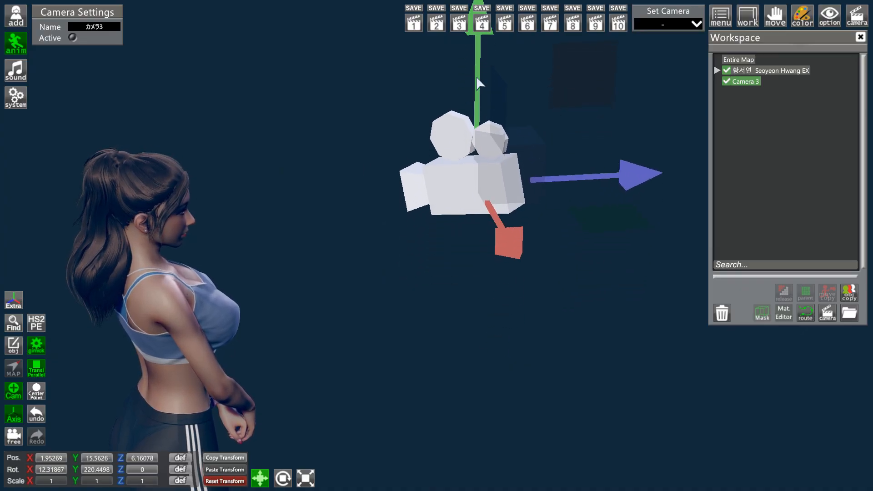
pyautogui.moveTo(634, 176); pyautogui.dragTo(603, 172)
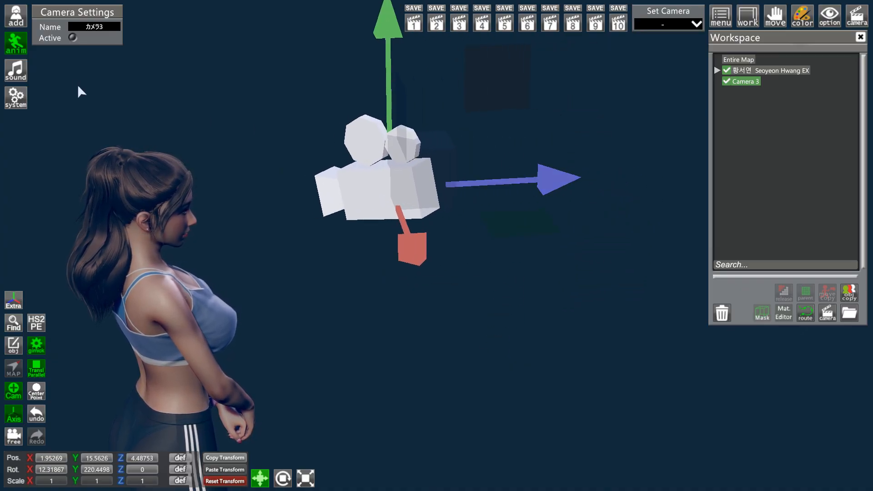
# Activate the camera's own view and rename the camera as Canon EOS R5
pyautogui.click(72, 38)
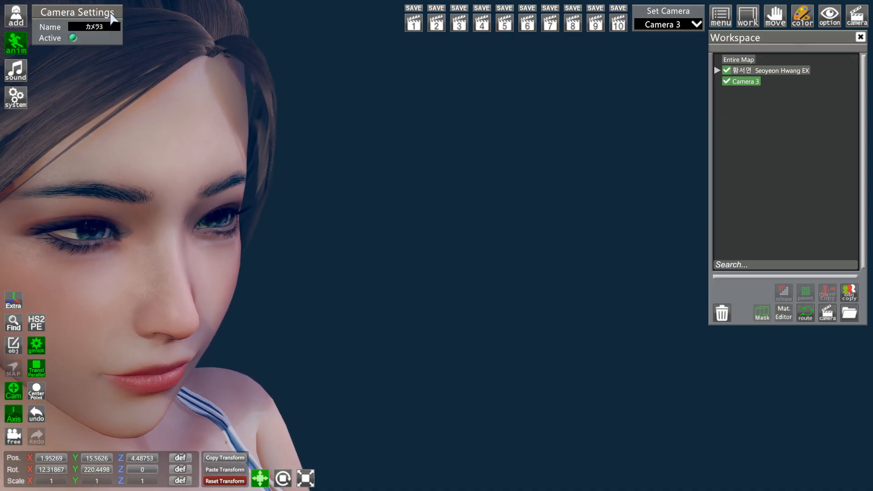
pyautogui.click(102, 26)
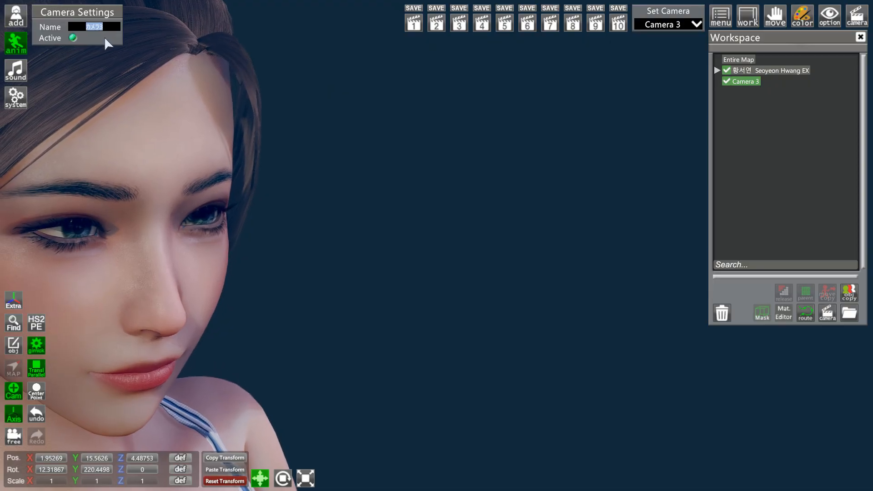
pyautogui.press('BackSpace')
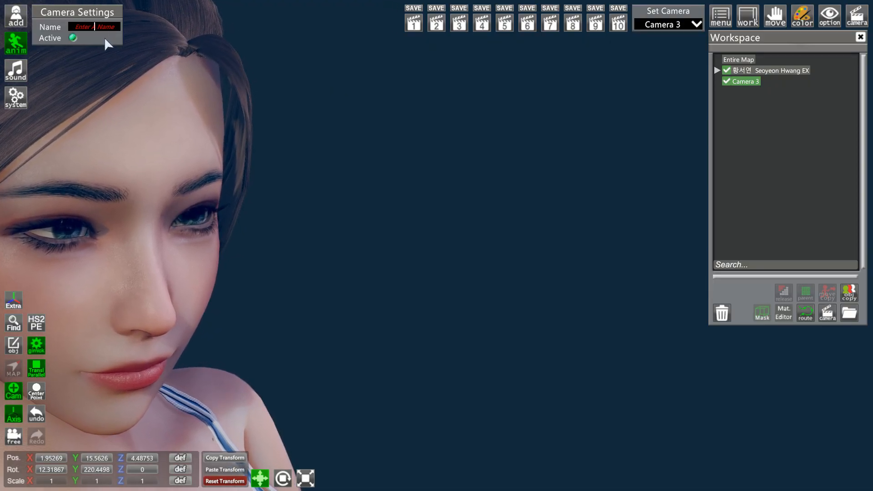
pyautogui.write('Canon EOS')
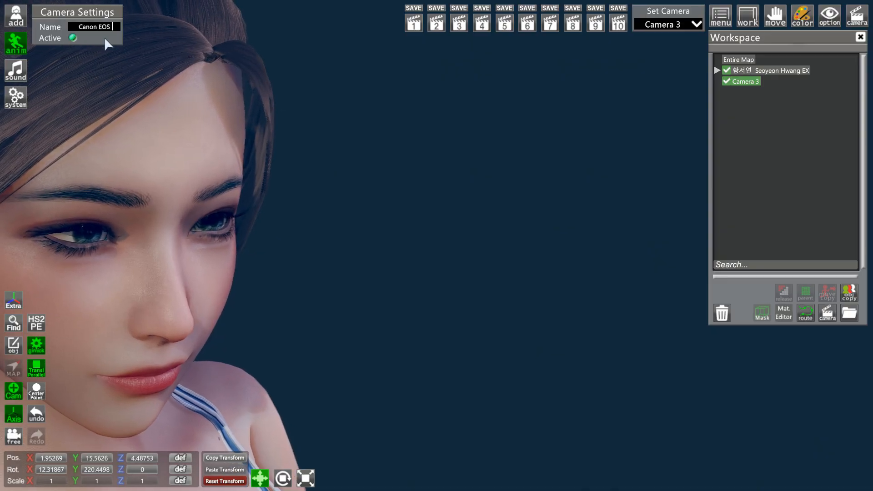
pyautogui.write(' R5')
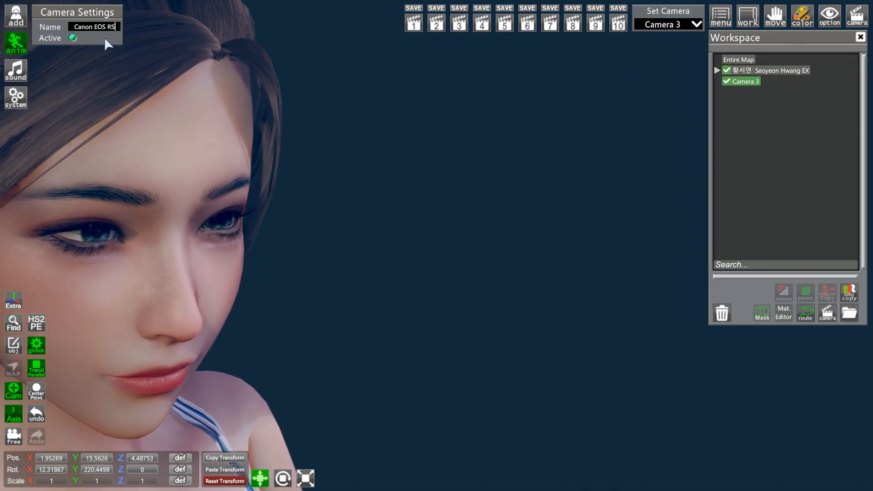
pyautogui.press('Return')
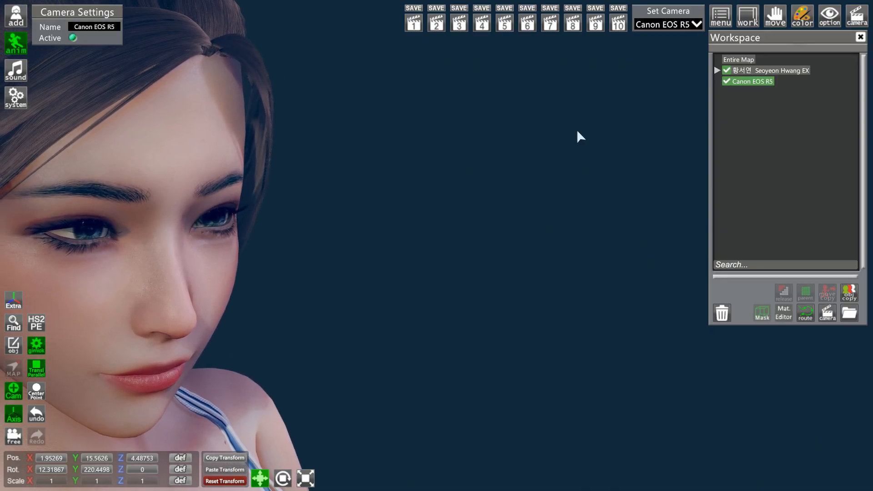
# Deactivate the camera's view and move the camera sideways along X to about -0.9
pyautogui.click(73, 38)
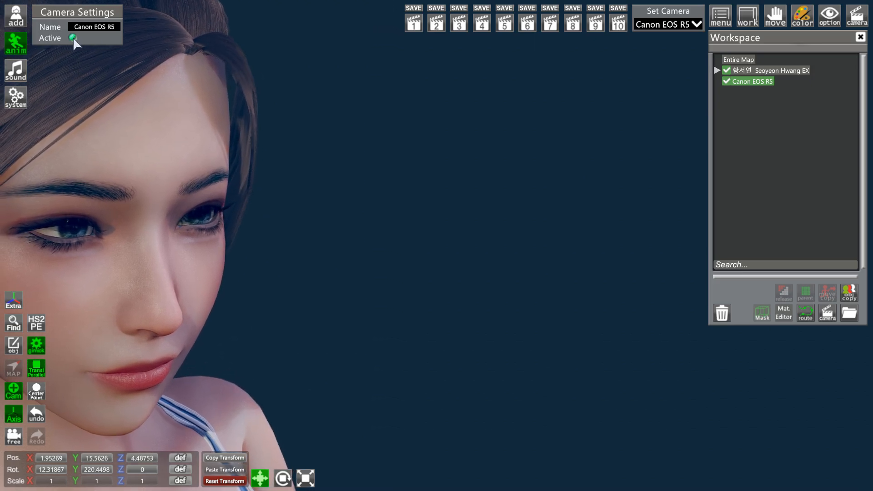
pyautogui.moveTo(436, 155); pyautogui.dragTo(391, 160)
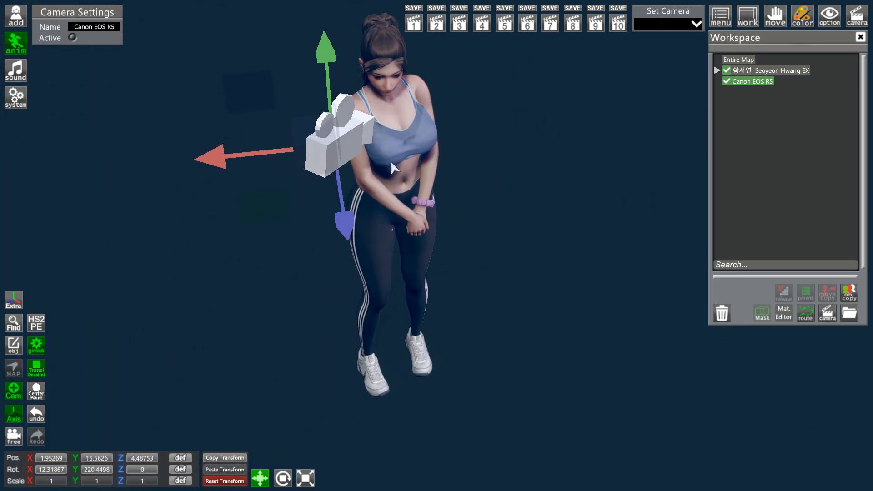
pyautogui.moveTo(219, 161); pyautogui.dragTo(325, 151)
# Rotate the camera about its vertical axis toward the character's face, to about X 9.38, Y 178.66, Z 351.83
pyautogui.moveTo(648, 204); pyautogui.dragTo(649, 176, button='right')
pyautogui.moveTo(650, 177); pyautogui.dragTo(609, 181)
pyautogui.click(285, 476)
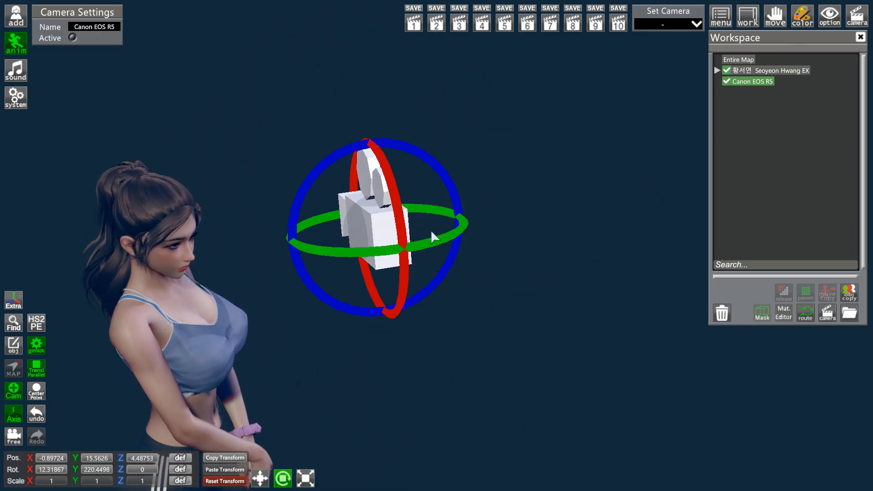
pyautogui.moveTo(426, 243); pyautogui.dragTo(456, 214)
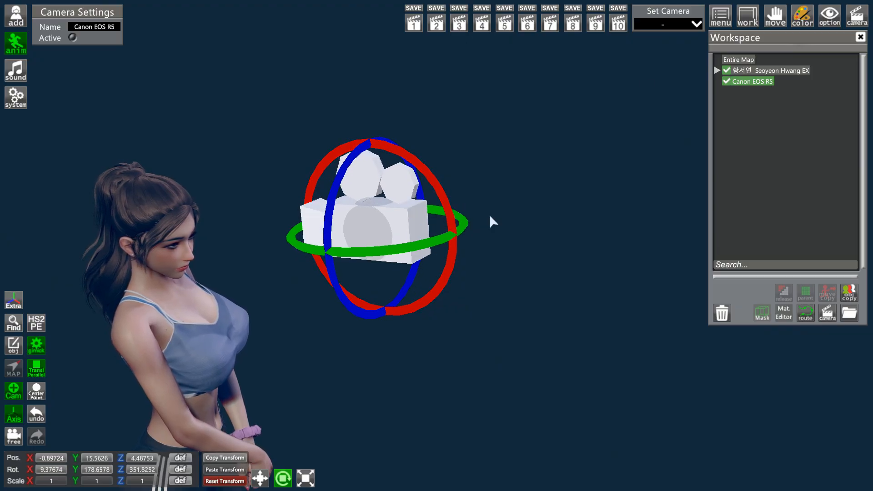
# Look through the Canon EOS R5 camera, return to the default view and check the list of available cameras
pyautogui.click(696, 24)
pyautogui.click(672, 48)
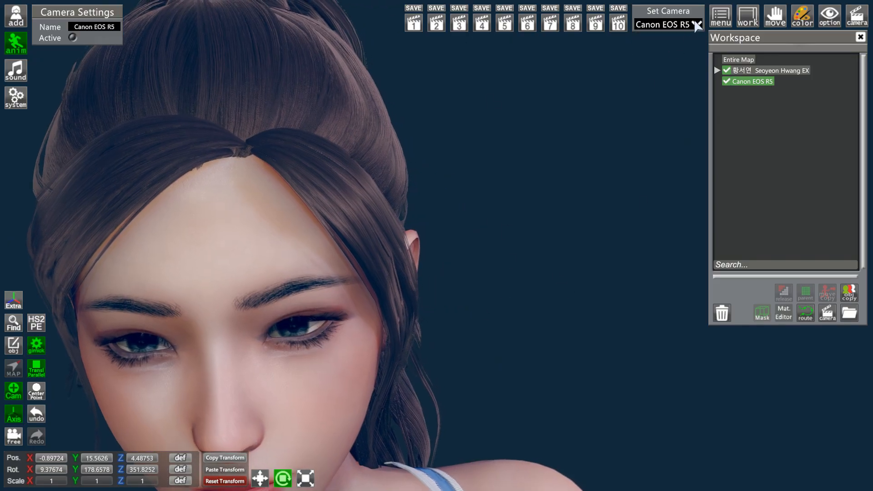
pyautogui.click(697, 23)
pyautogui.click(675, 36)
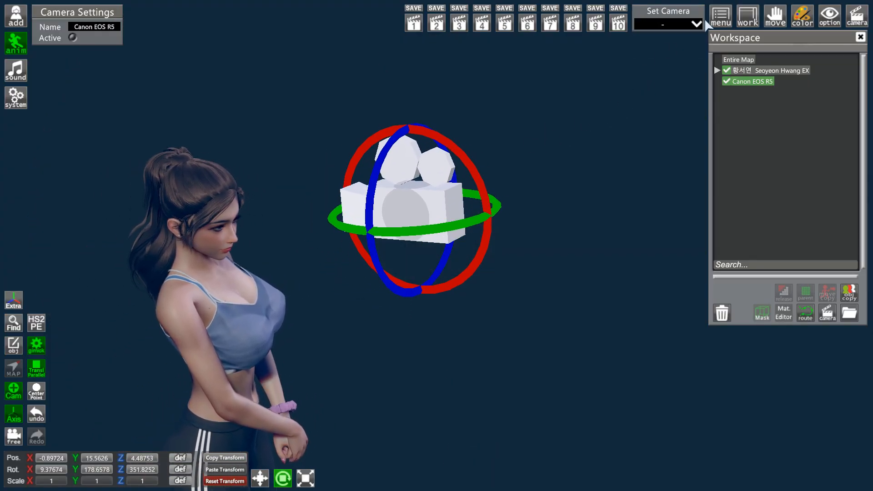
pyautogui.click(696, 23)
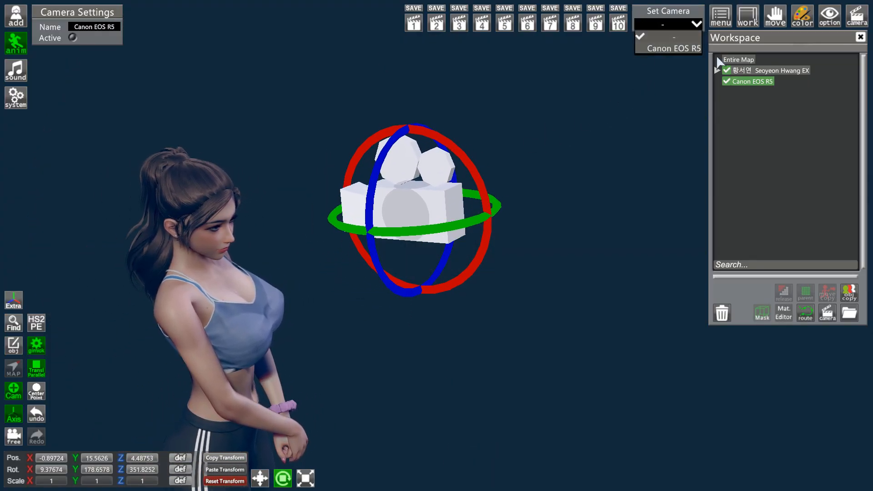
pyautogui.click(693, 25)
pyautogui.moveTo(627, 136)
pyautogui.mouseDown()
pyautogui.moveTo(578, 100)
pyautogui.moveTo(605, 202)
pyautogui.moveTo(587, 258)
pyautogui.mouseUp()
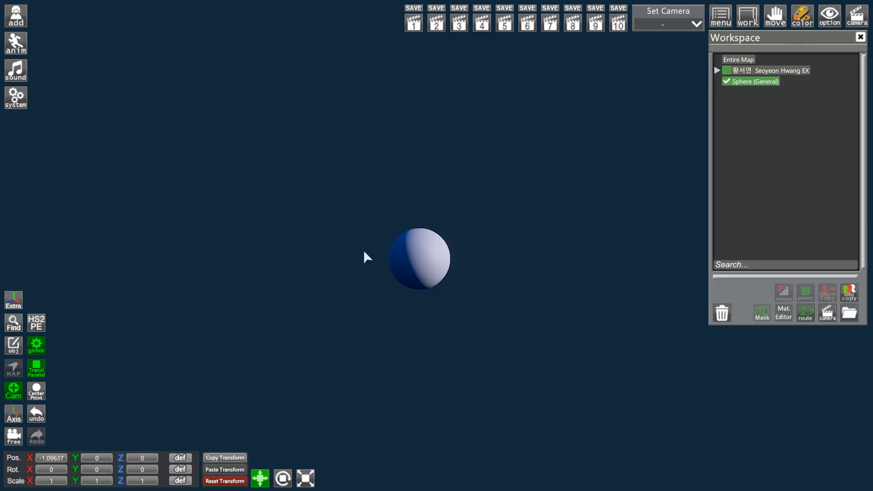
# Add a route to the workspace and rename it as Main route
pyautogui.click(806, 313)
pyautogui.moveTo(426, 179); pyautogui.dragTo(386, 210)
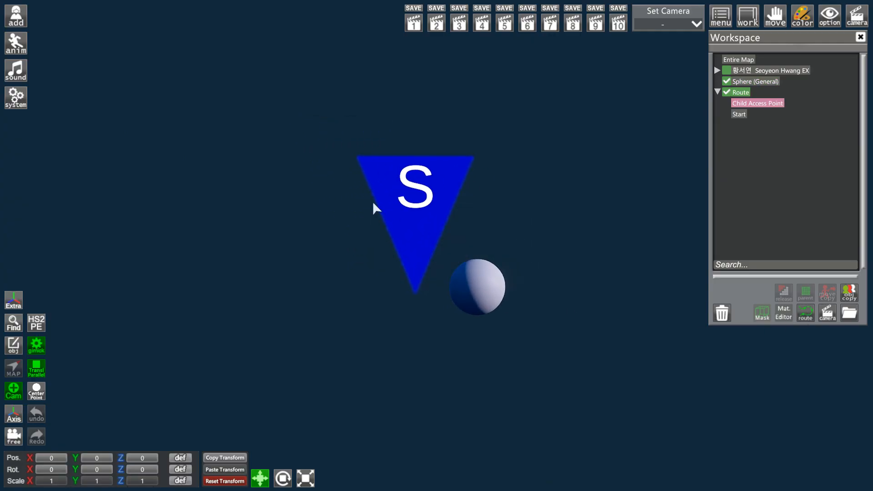
pyautogui.click(18, 43)
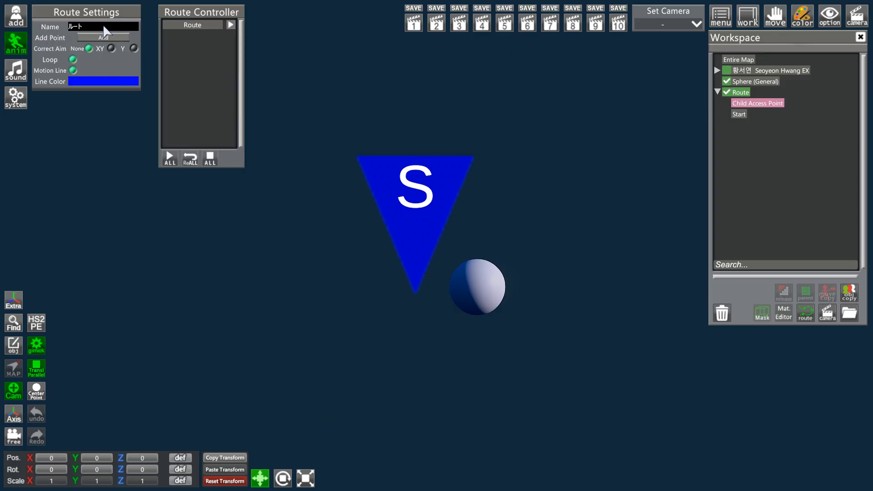
pyautogui.press('BackSpace')
pyautogui.write('Main route')
pyautogui.press('Return')
# Add Point 1 to the route and move it away from Start, to about X -4.79, Z -2.73
pyautogui.click(113, 36)
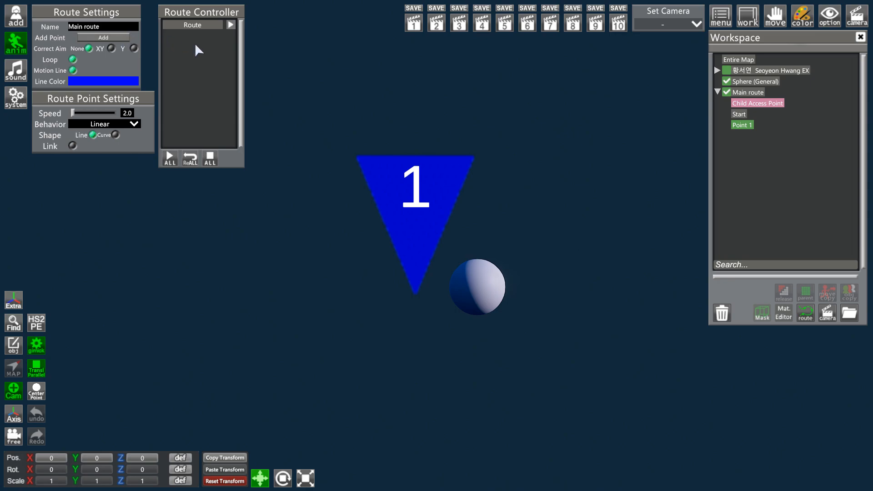
pyautogui.click(738, 115)
pyautogui.click(739, 124)
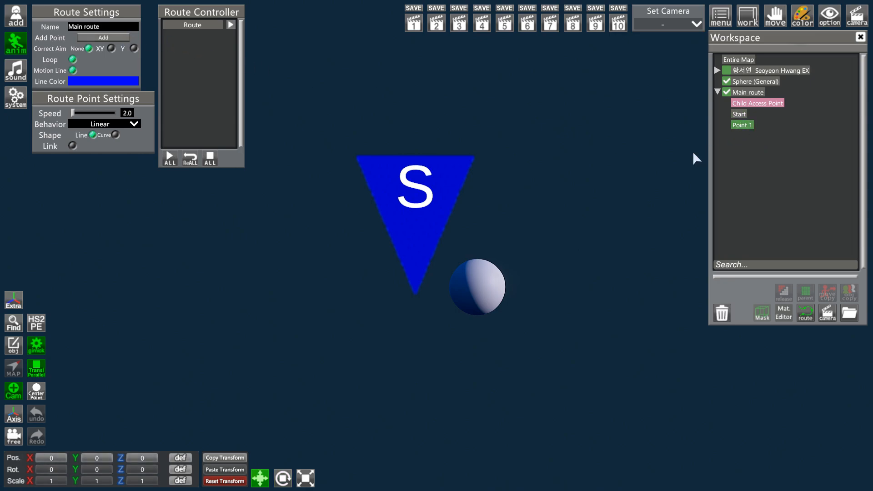
pyautogui.click(20, 413)
pyautogui.moveTo(287, 308); pyautogui.dragTo(564, 281)
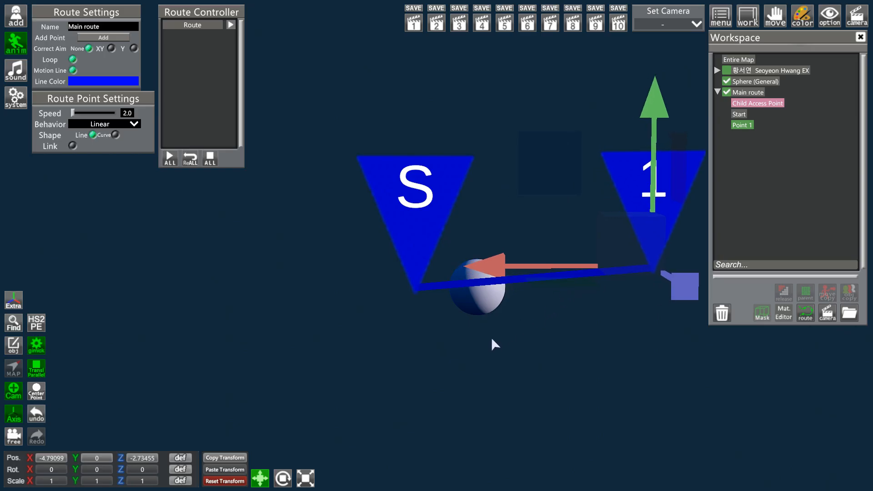
# Parent the sphere to Main route so it sits under the route's Child Access Point
pyautogui.moveTo(491, 337); pyautogui.dragTo(473, 318, button='right')
pyautogui.moveTo(491, 336); pyautogui.dragTo(489, 364)
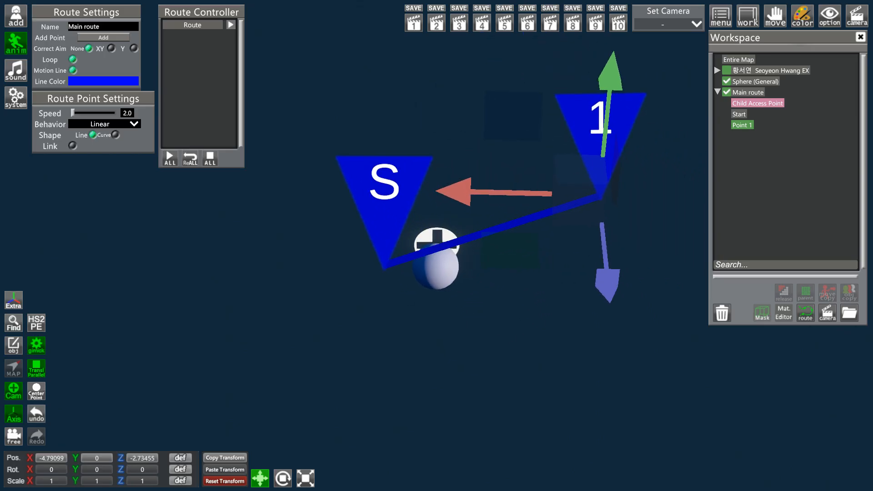
pyautogui.moveTo(525, 322); pyautogui.dragTo(548, 314)
pyautogui.moveTo(525, 322); pyautogui.dragTo(500, 346, button='right')
pyautogui.moveTo(419, 322)
pyautogui.mouseDown()
pyautogui.moveTo(423, 286)
pyautogui.moveTo(409, 325)
pyautogui.mouseUp()
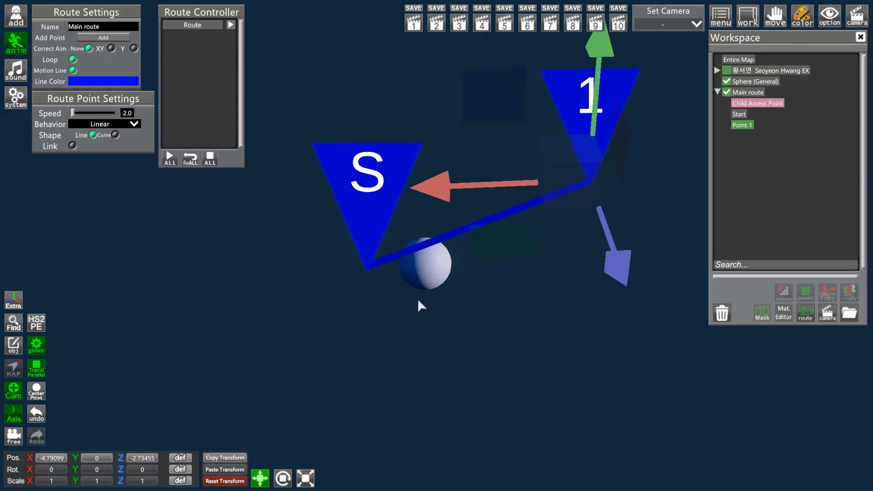
pyautogui.click(749, 92)
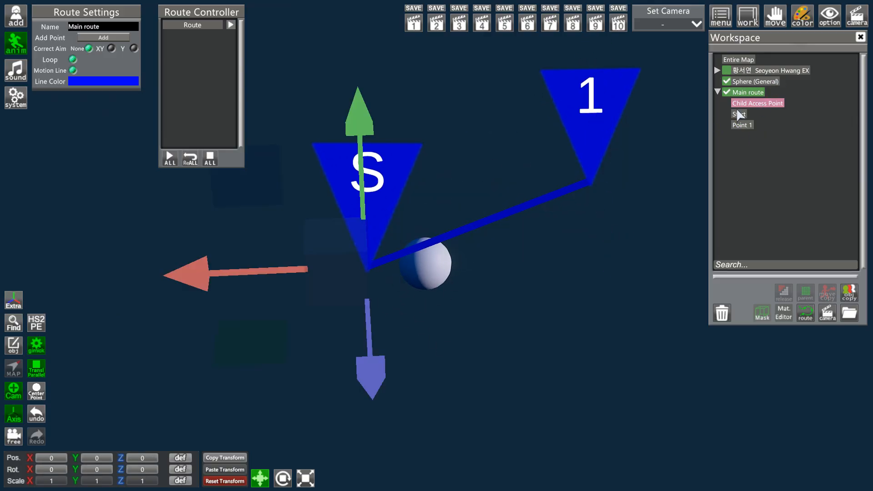
pyautogui.keyDown('ctrl'); pyautogui.click(755, 81); pyautogui.keyUp('ctrl')
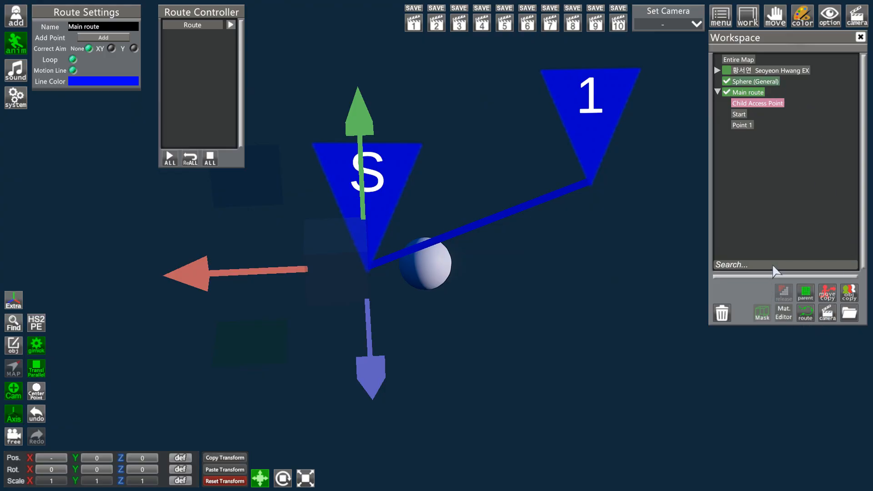
pyautogui.click(805, 292)
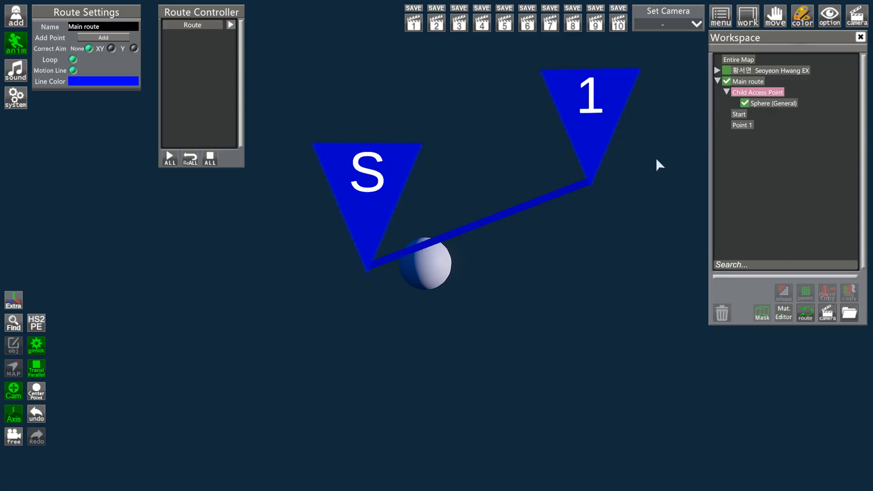
# Release the sphere from Main route and copy the sphere's position onto the route so Start sits on it
pyautogui.moveTo(426, 266)
pyautogui.mouseDown()
pyautogui.moveTo(341, 266)
pyautogui.moveTo(428, 273)
pyautogui.moveTo(400, 255)
pyautogui.moveTo(375, 211)
pyautogui.moveTo(389, 243)
pyautogui.moveTo(382, 213)
pyautogui.moveTo(396, 204)
pyautogui.moveTo(382, 246)
pyautogui.mouseUp()
pyautogui.click(774, 105)
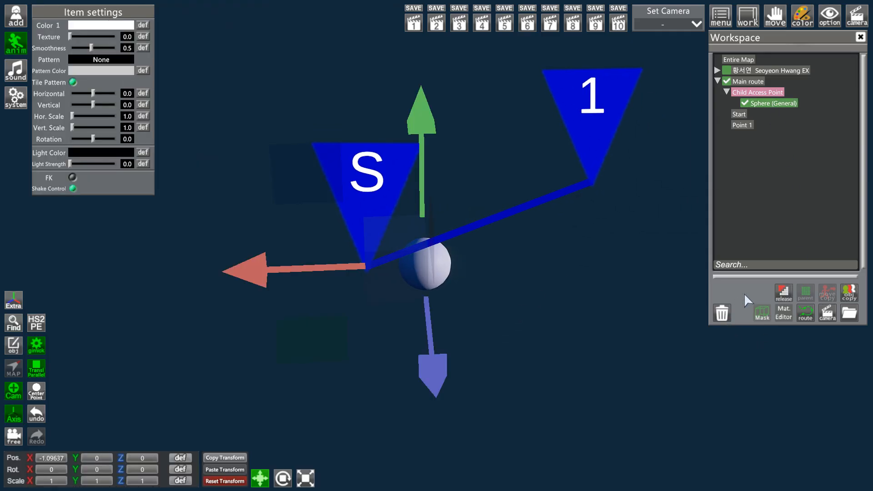
pyautogui.click(784, 293)
pyautogui.click(744, 126)
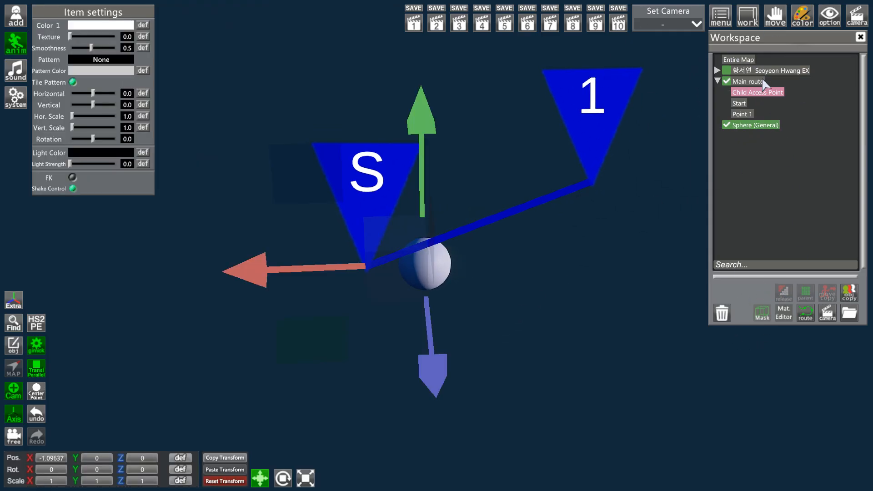
pyautogui.keyDown('ctrl'); pyautogui.click(745, 82); pyautogui.keyUp('ctrl')
pyautogui.click(827, 295)
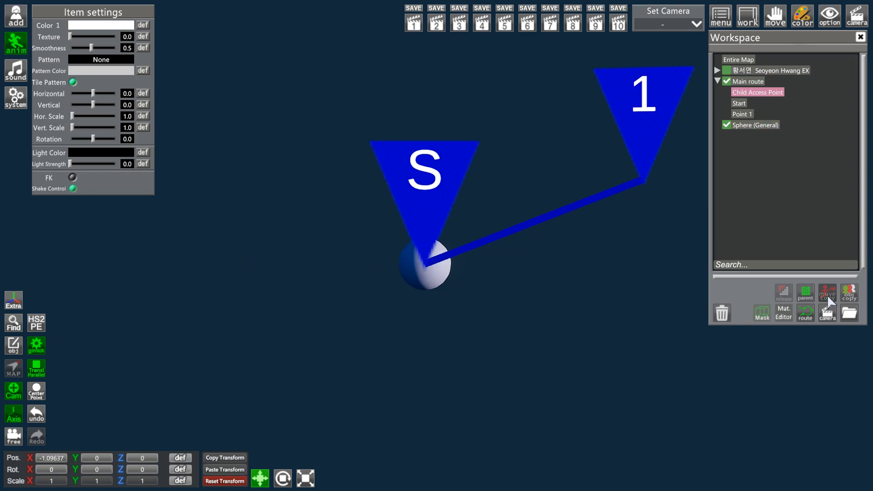
# Parent the sphere to Main route again, under the route's Child Access Point
pyautogui.moveTo(423, 236); pyautogui.dragTo(382, 236, button='right')
pyautogui.moveTo(382, 235); pyautogui.dragTo(341, 235)
pyautogui.moveTo(654, 255); pyautogui.dragTo(646, 270)
pyautogui.click(750, 125)
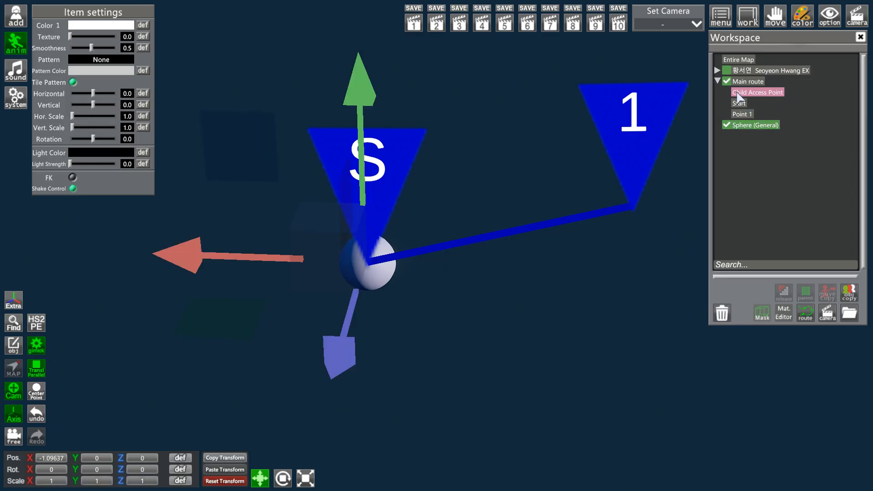
pyautogui.click(805, 294)
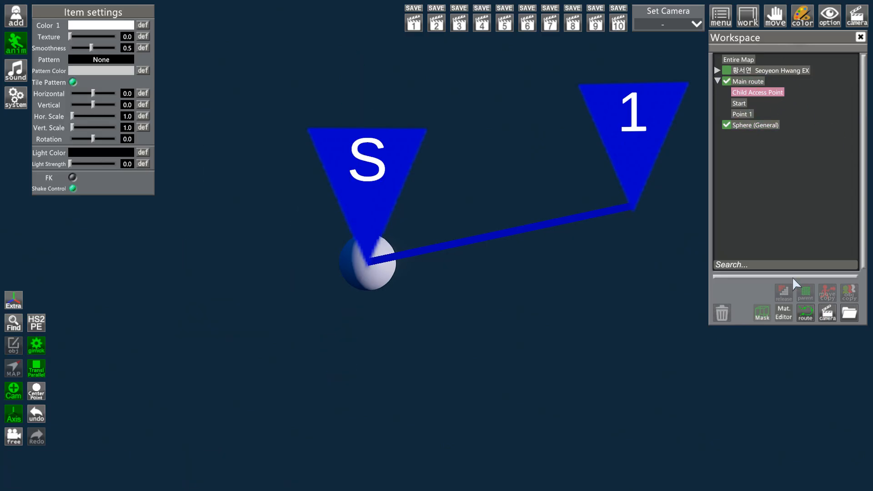
pyautogui.click(752, 83)
pyautogui.click(803, 294)
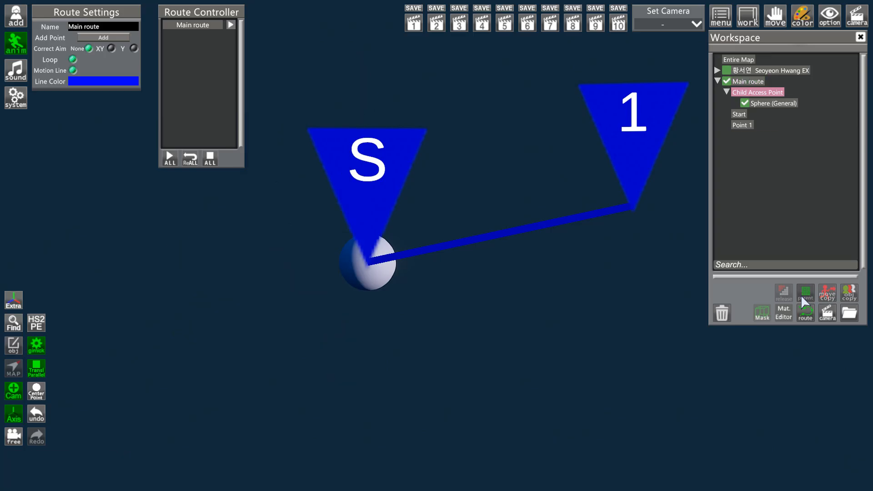
# Play Main route with looping on to watch the sphere travel along it, and stop playback
pyautogui.moveTo(541, 264)
pyautogui.mouseDown()
pyautogui.moveTo(591, 296)
pyautogui.moveTo(589, 311)
pyautogui.moveTo(430, 271)
pyautogui.mouseUp()
pyautogui.moveTo(476, 256); pyautogui.dragTo(329, 196)
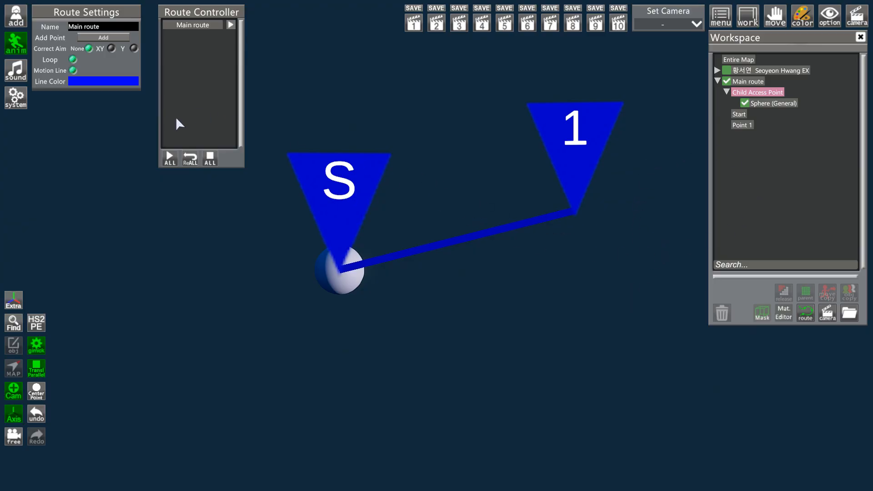
pyautogui.click(170, 158)
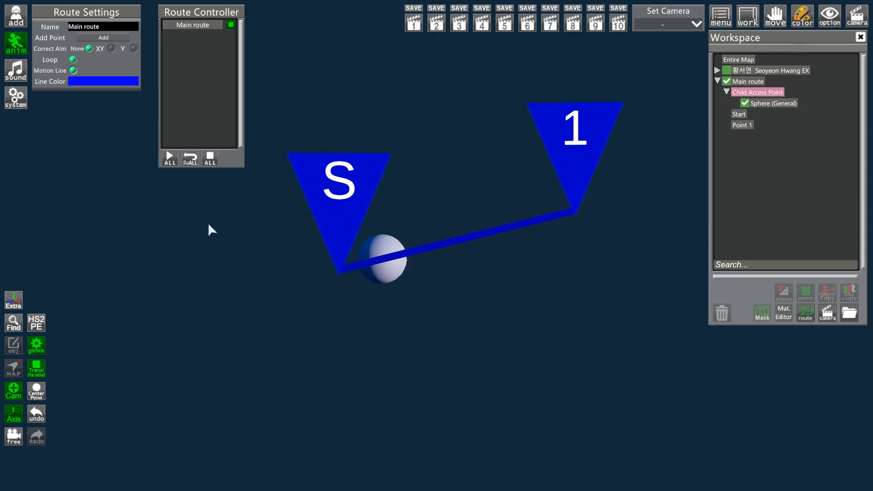
pyautogui.moveTo(208, 222); pyautogui.dragTo(214, 220)
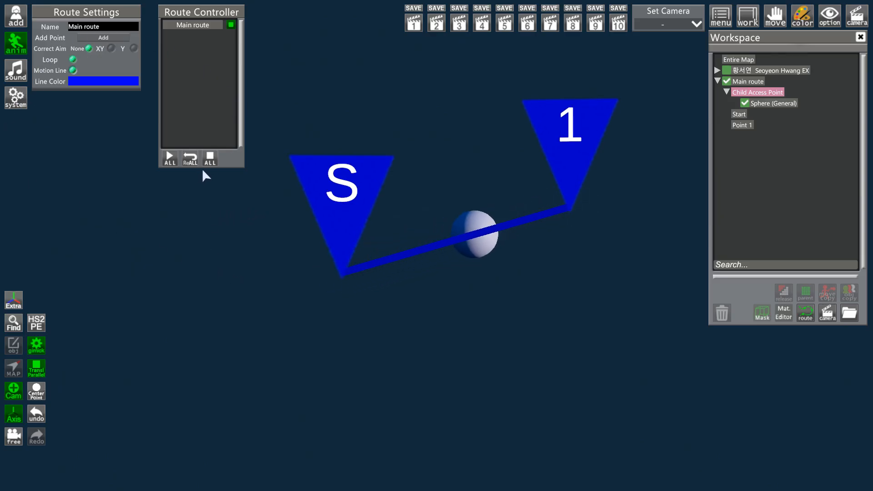
pyautogui.click(211, 159)
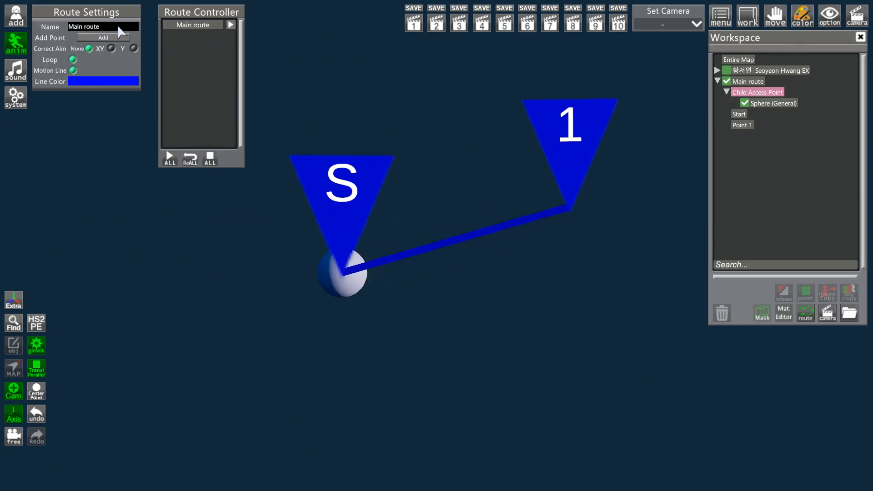
# Turn off looping for Main route, play it to check the sphere's movement, and stop playback
pyautogui.click(72, 59)
pyautogui.click(170, 158)
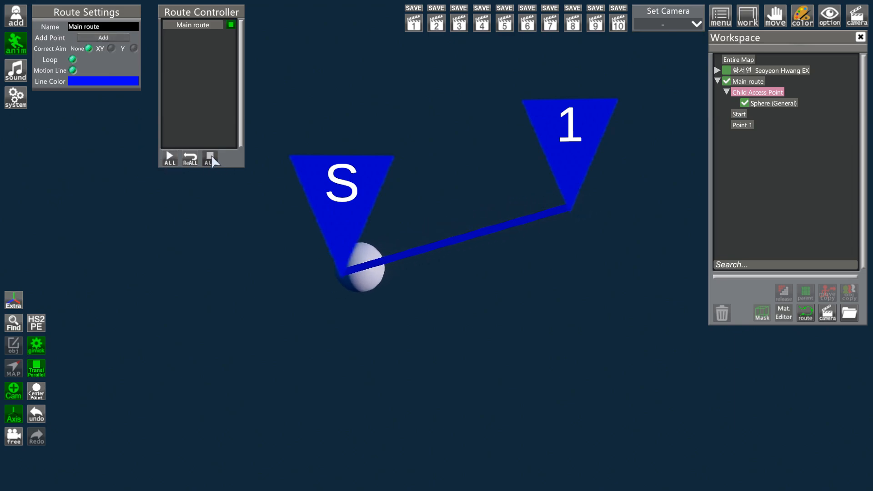
pyautogui.click(171, 159)
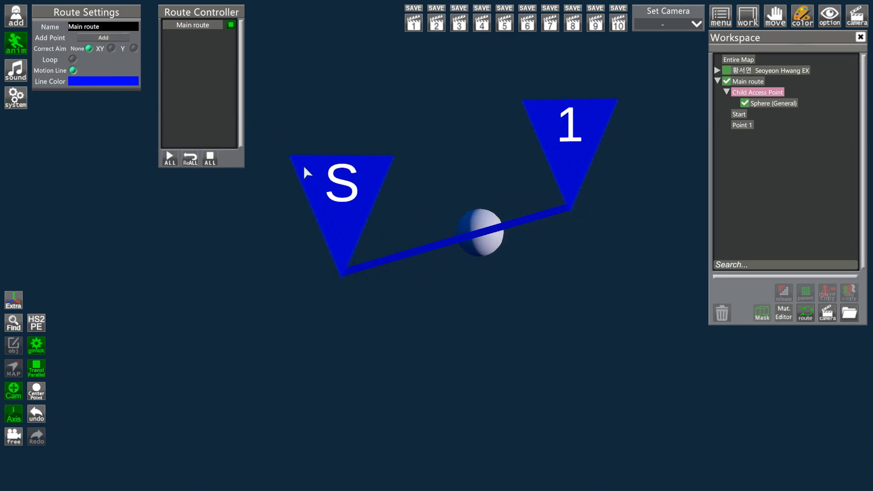
pyautogui.click(211, 158)
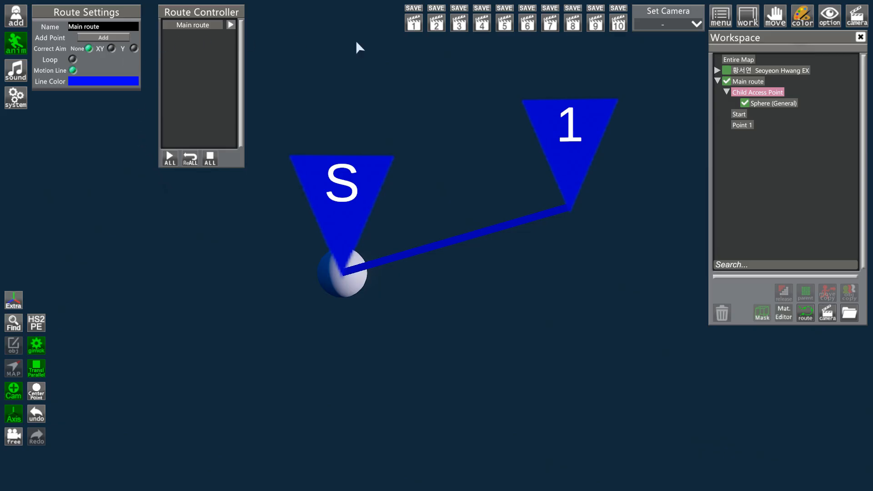
# Set the Start point's speed to about 17.0 and Point 1's speed to 1.1
pyautogui.click(741, 126)
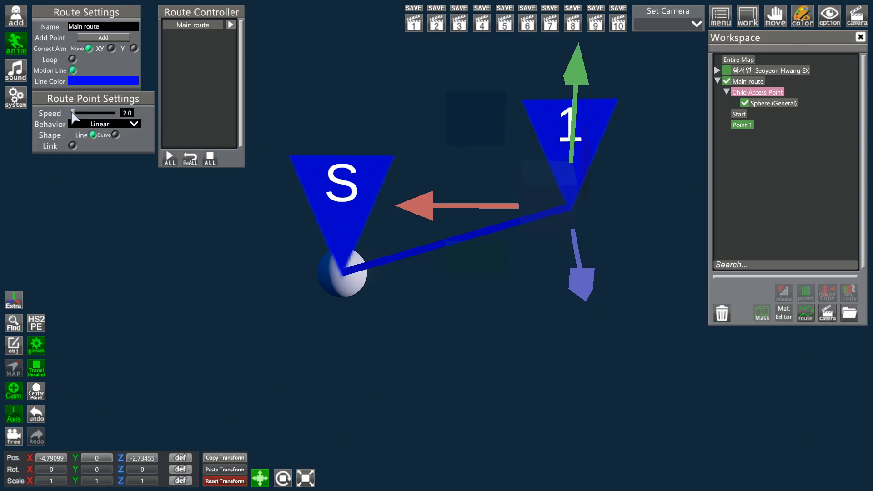
pyautogui.click(739, 115)
pyautogui.press('e')
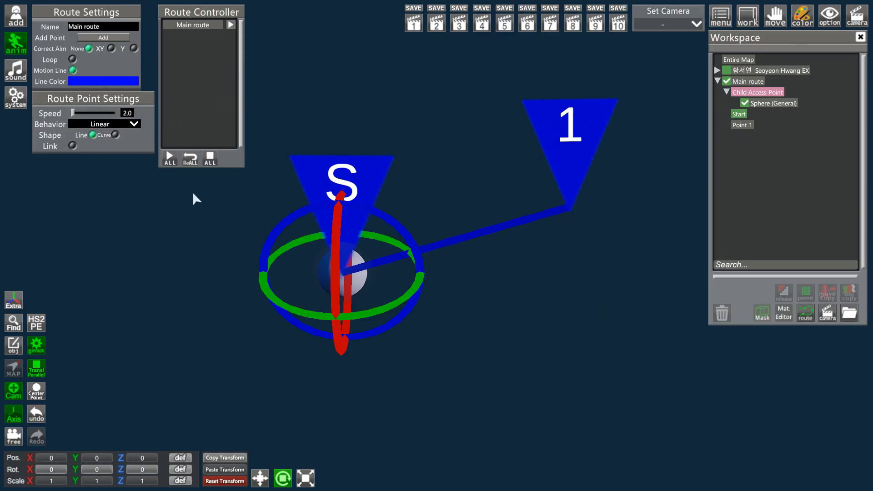
pyautogui.moveTo(74, 114); pyautogui.dragTo(94, 110)
pyautogui.click(742, 125)
pyautogui.press('w')
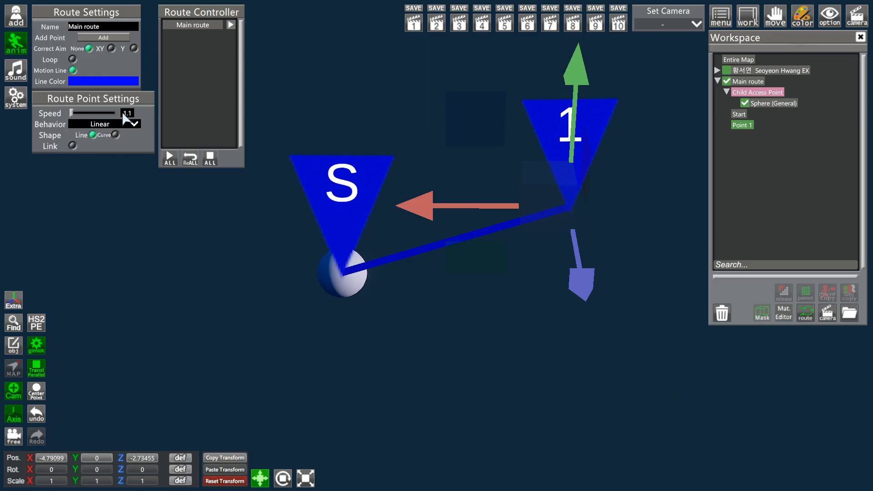
# Set the Start point's speed to 6.2 and preview Main route without looping and with looping turned back on
pyautogui.click(740, 115)
pyautogui.press('e')
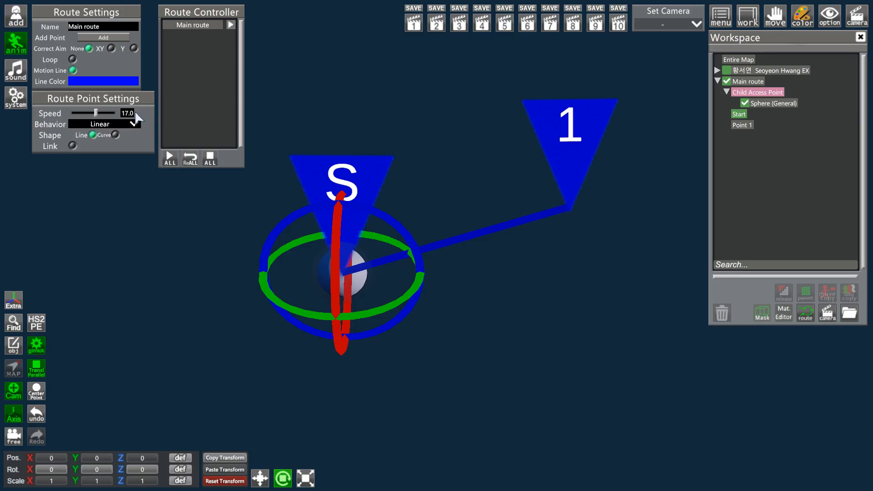
pyautogui.moveTo(95, 113); pyautogui.dragTo(82, 113)
pyautogui.click(169, 157)
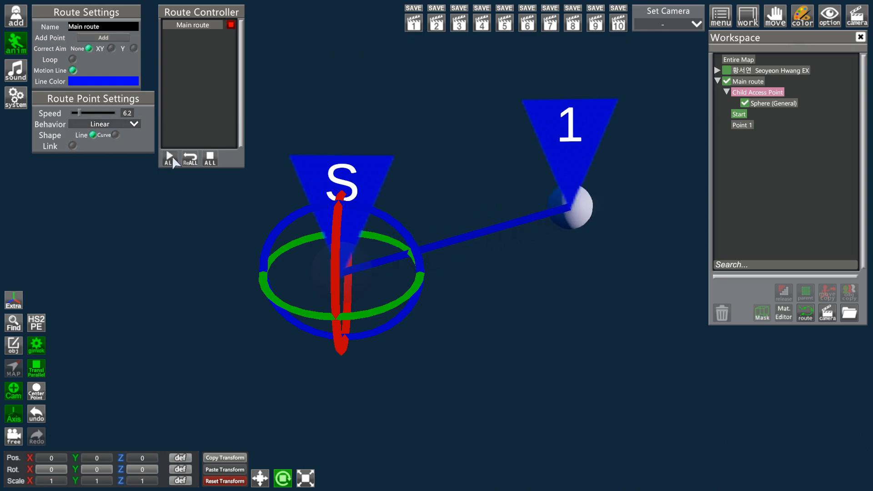
pyautogui.click(210, 157)
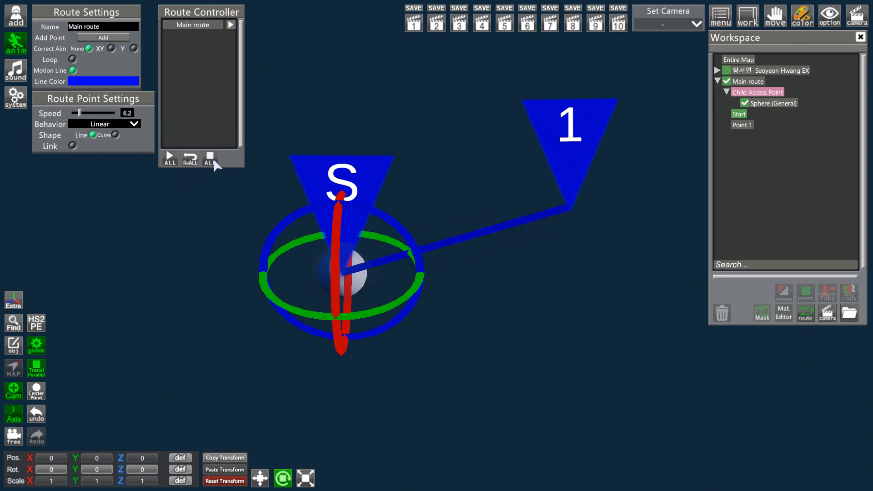
pyautogui.click(171, 157)
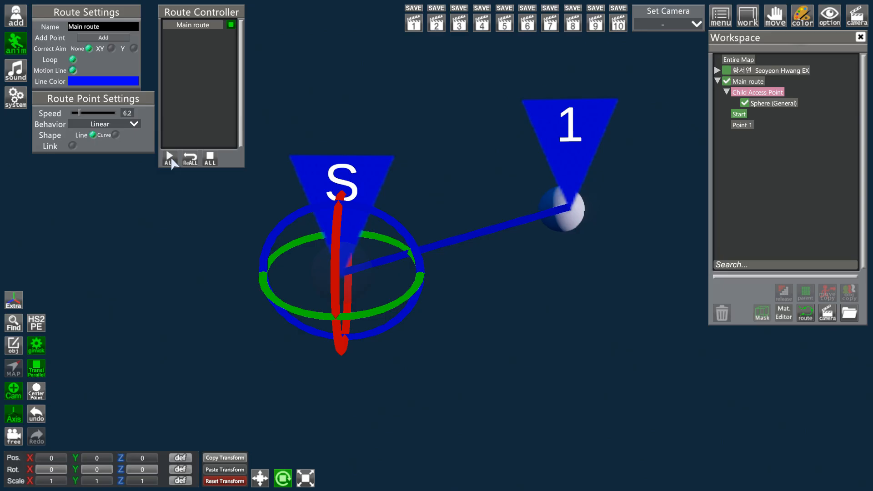
pyautogui.click(211, 158)
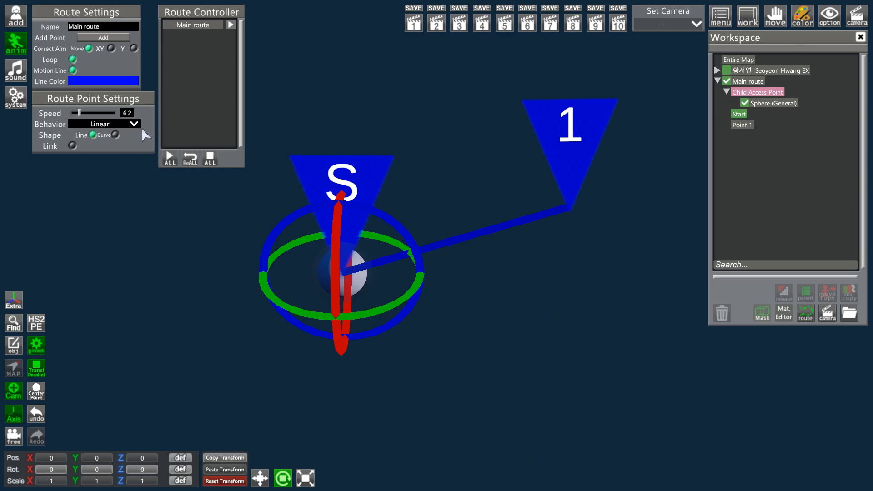
# Add Point 2 to Main route and move it to about X -5.71, Z 3.14 to form a triangle
pyautogui.click(96, 36)
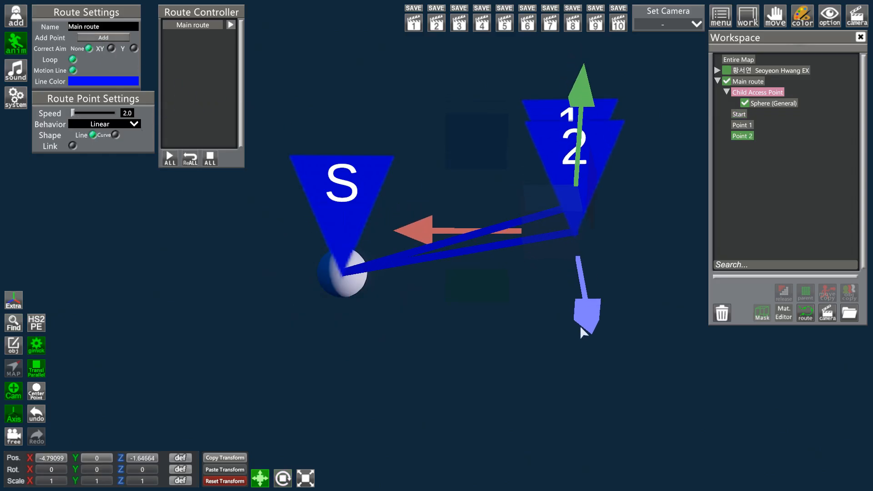
pyautogui.moveTo(582, 326); pyautogui.dragTo(611, 482)
pyautogui.moveTo(230, 341); pyautogui.dragTo(254, 382, button='right')
pyautogui.moveTo(254, 381); pyautogui.dragTo(345, 396)
pyautogui.moveTo(243, 339); pyautogui.dragTo(256, 336)
pyautogui.moveTo(331, 378); pyautogui.dragTo(510, 396, button='right')
pyautogui.moveTo(509, 395)
pyautogui.mouseDown()
pyautogui.moveTo(481, 432)
pyautogui.moveTo(459, 420)
pyautogui.mouseUp()
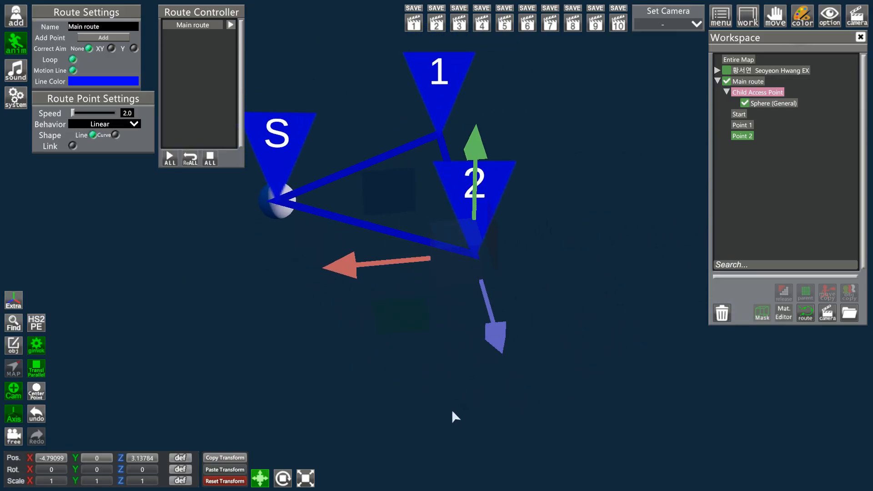
pyautogui.moveTo(336, 266); pyautogui.dragTo(363, 301)
# Play the triangular route to check the sphere passes through Start, Point 1 and Point 2, and stop playback
pyautogui.click(169, 157)
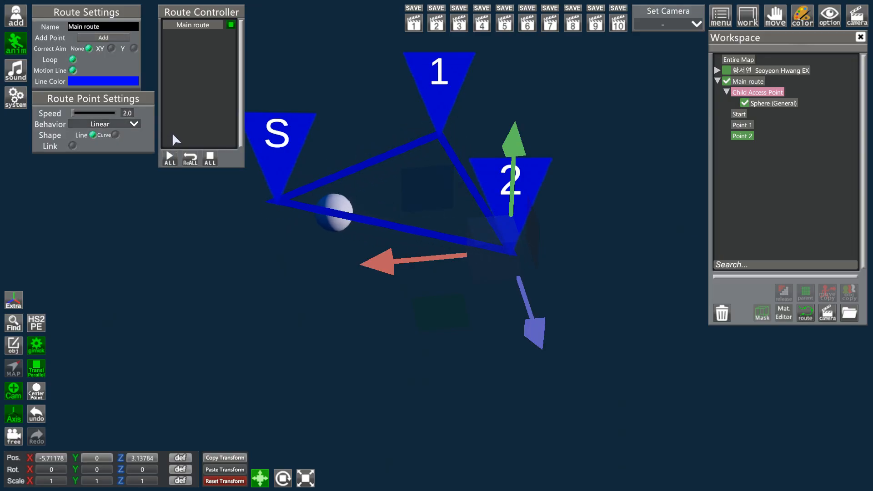
pyautogui.click(210, 159)
pyautogui.moveTo(273, 126); pyautogui.dragTo(212, 192, button='middle')
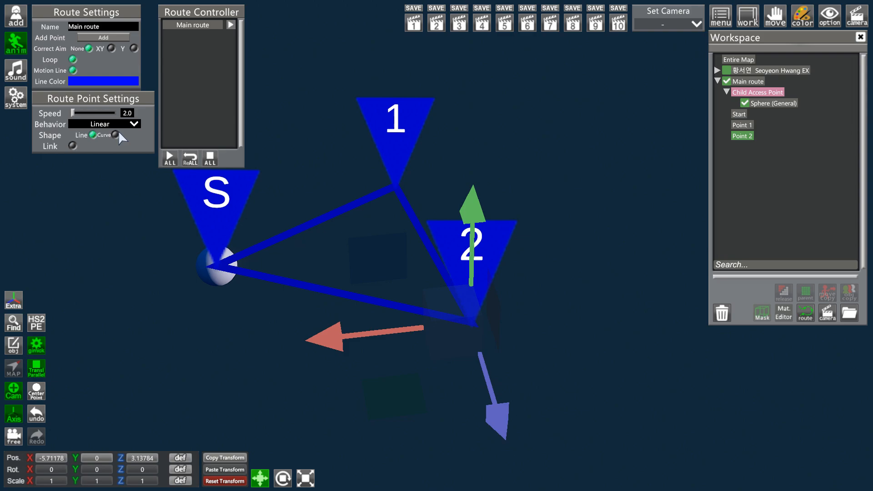
# Change Point 1's shape to Curve and bend the segment towards Point 2 outward with its handle during playback
pyautogui.click(741, 125)
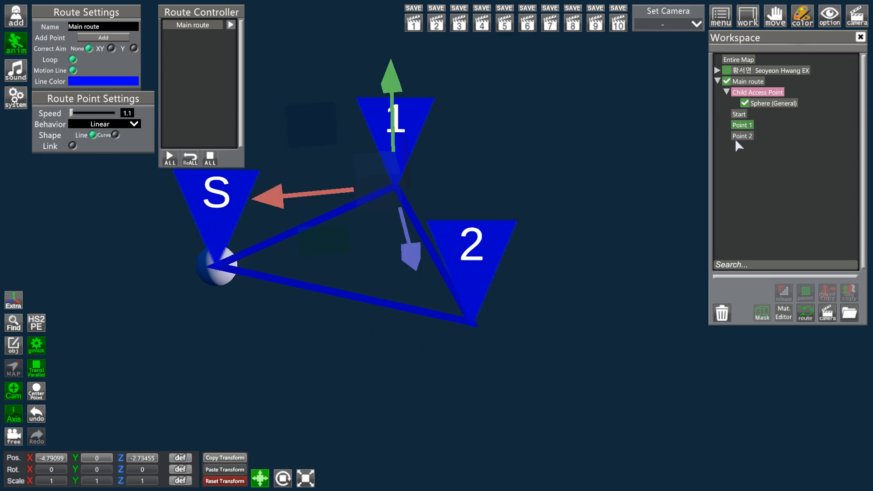
pyautogui.click(116, 134)
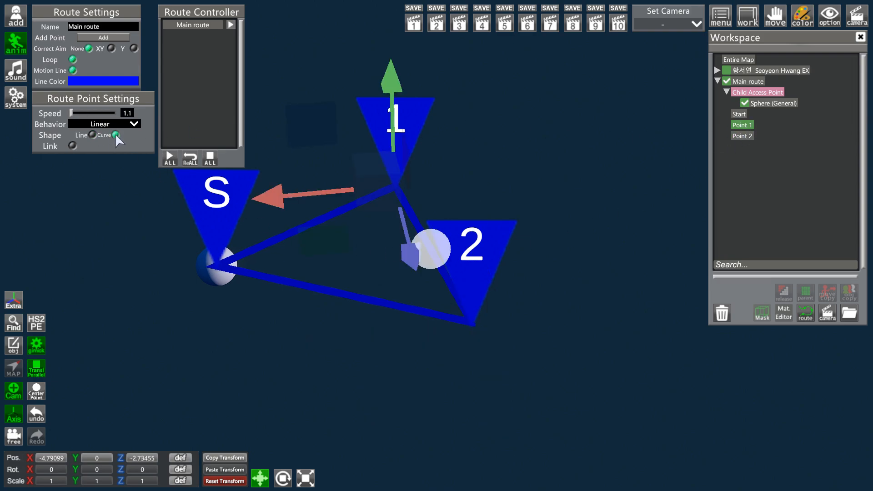
pyautogui.click(169, 157)
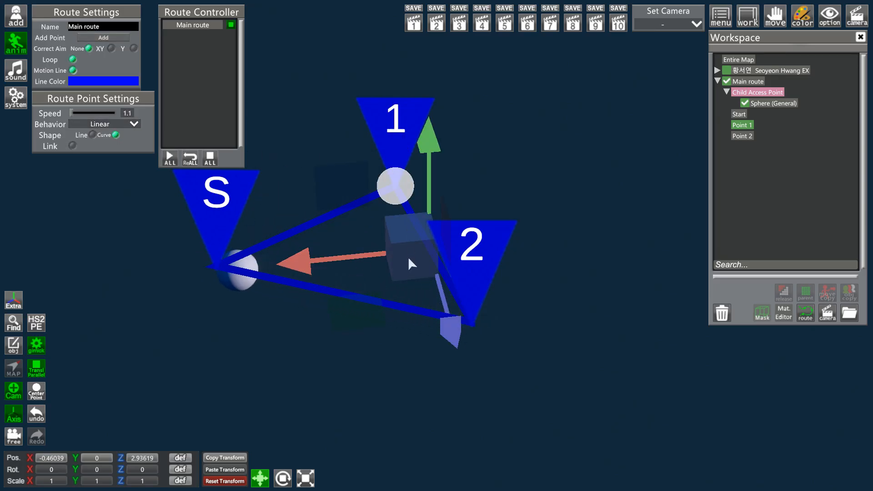
pyautogui.moveTo(415, 256); pyautogui.dragTo(525, 198)
pyautogui.moveTo(552, 246); pyautogui.dragTo(513, 274)
# Nudge Point 1 to about X -4.77, Y -0.03, Z -2.67 and stop the route playback
pyautogui.click(357, 144)
pyautogui.moveTo(356, 144); pyautogui.dragTo(350, 176)
pyautogui.moveTo(575, 301); pyautogui.dragTo(436, 246)
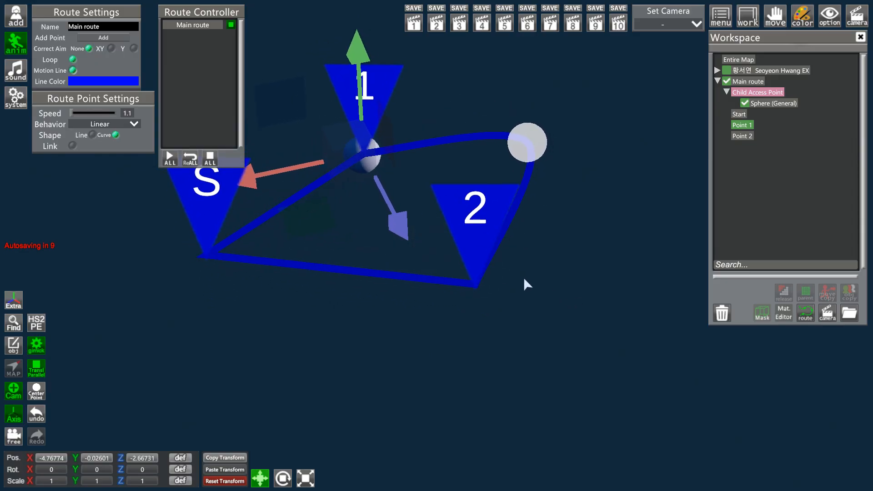
pyautogui.click(213, 162)
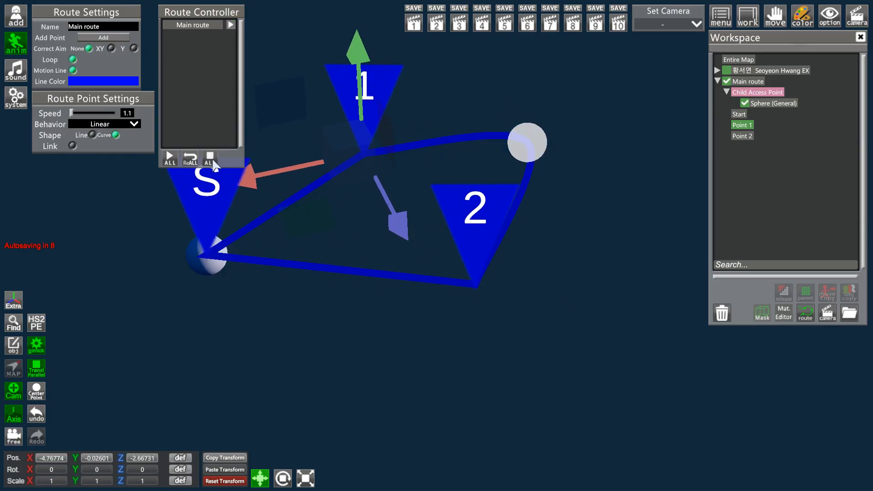
# Set Point 1's behavior to Speeds Up and play Main route to test it, stopping it again
pyautogui.click(134, 123)
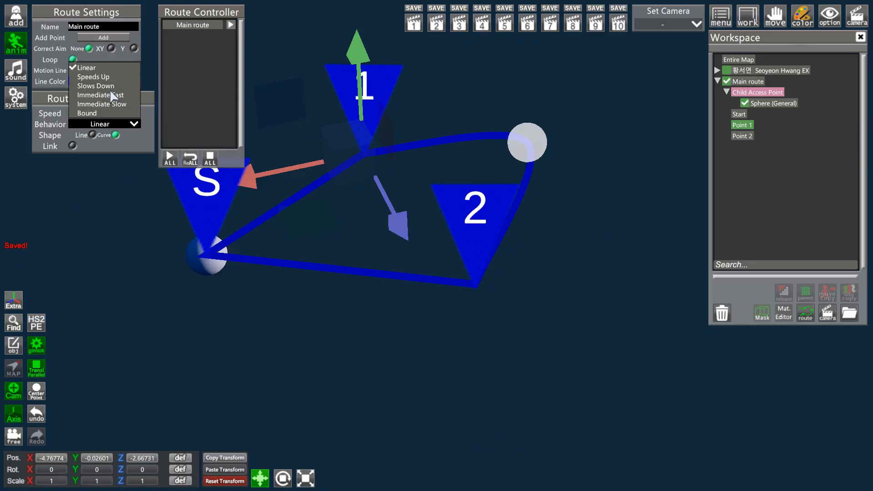
pyautogui.click(93, 77)
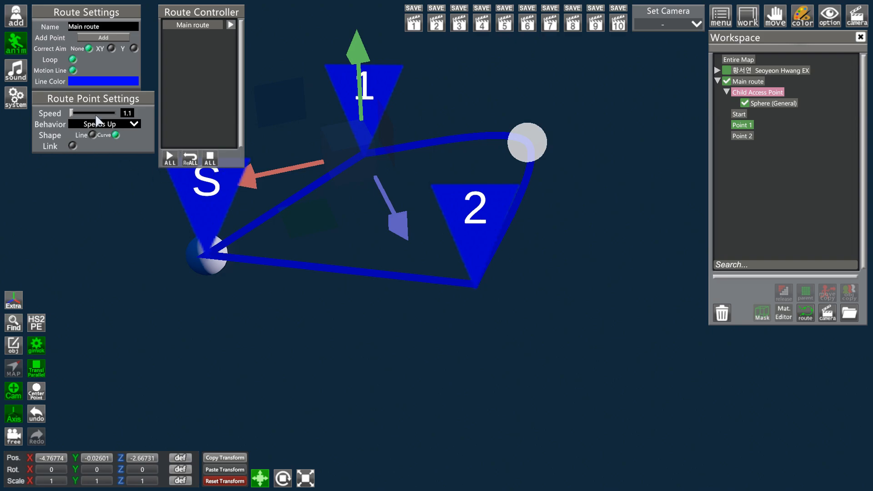
pyautogui.click(168, 158)
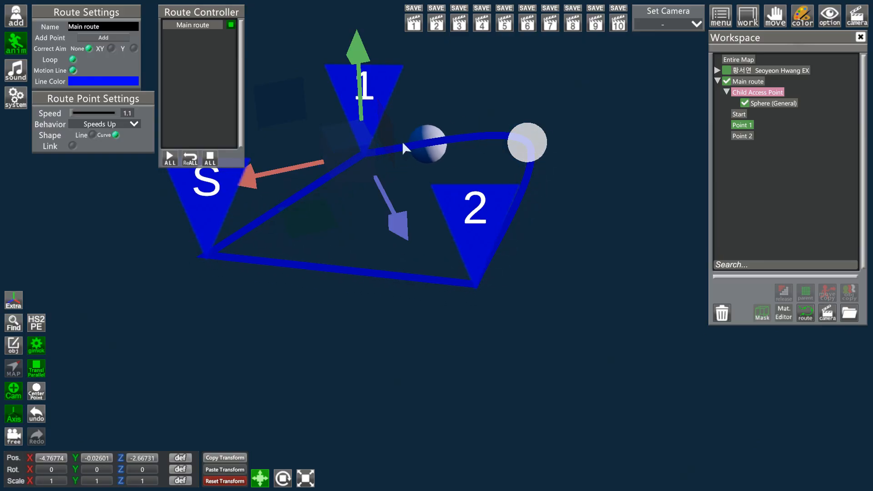
pyautogui.click(211, 158)
pyautogui.moveTo(289, 310); pyautogui.dragTo(437, 246)
pyautogui.moveTo(427, 359)
pyautogui.mouseDown()
pyautogui.moveTo(437, 245)
pyautogui.moveTo(431, 358)
pyautogui.mouseUp()
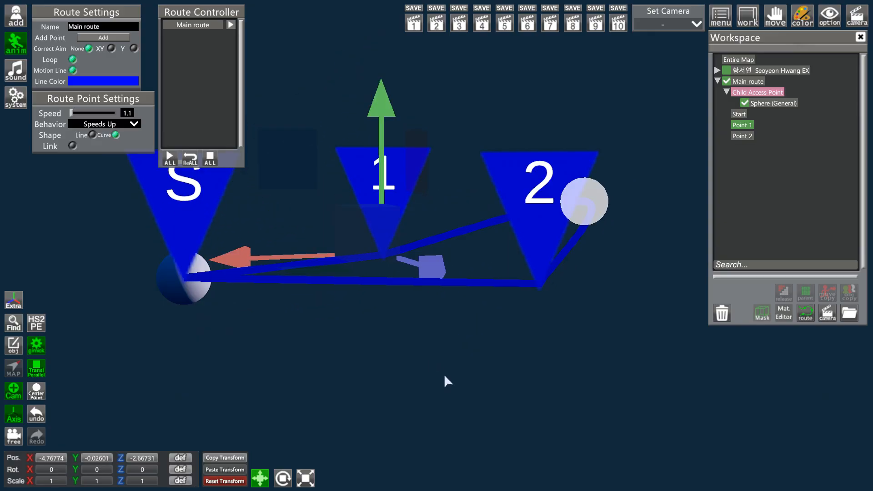
pyautogui.moveTo(424, 313); pyautogui.dragTo(709, 165)
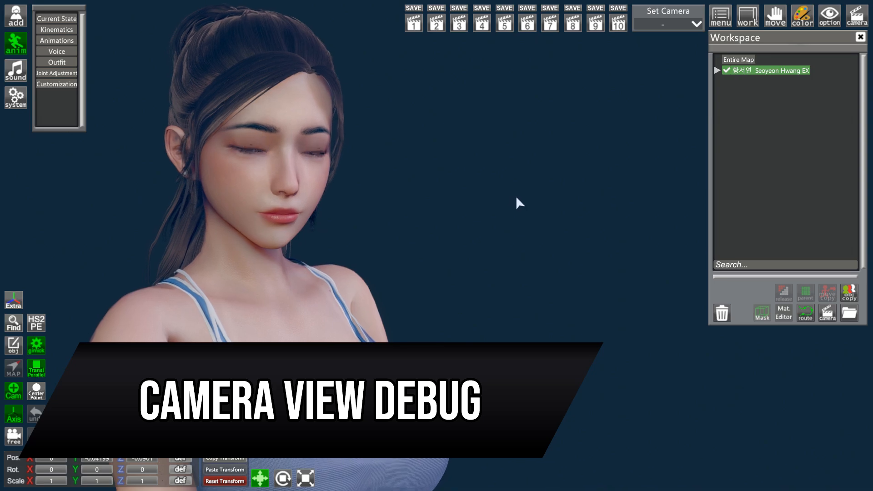
# Recall the view stored in camera slot 1 after moving away from the character
pyautogui.moveTo(461, 184)
pyautogui.mouseDown(button='right')
pyautogui.moveTo(436, 245)
pyautogui.moveTo(458, 174)
pyautogui.mouseUp(button='right')
pyautogui.moveTo(313, 161); pyautogui.dragTo(318, 117, button='right')
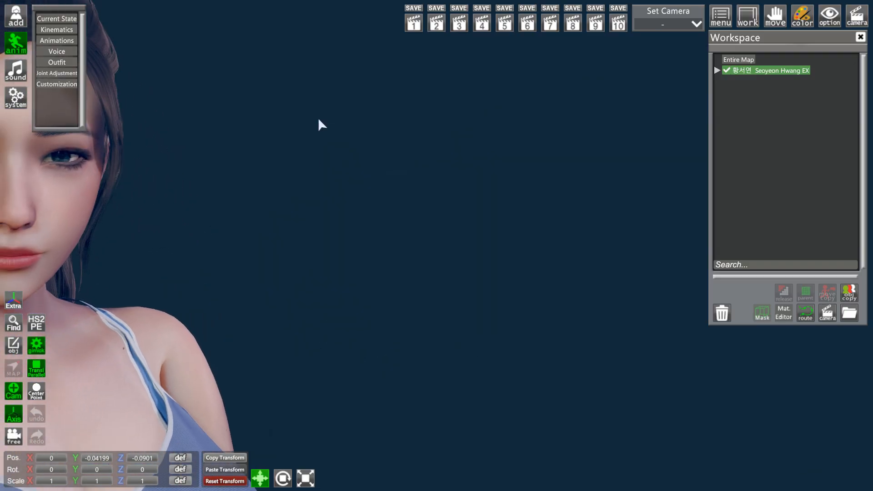
pyautogui.click(414, 24)
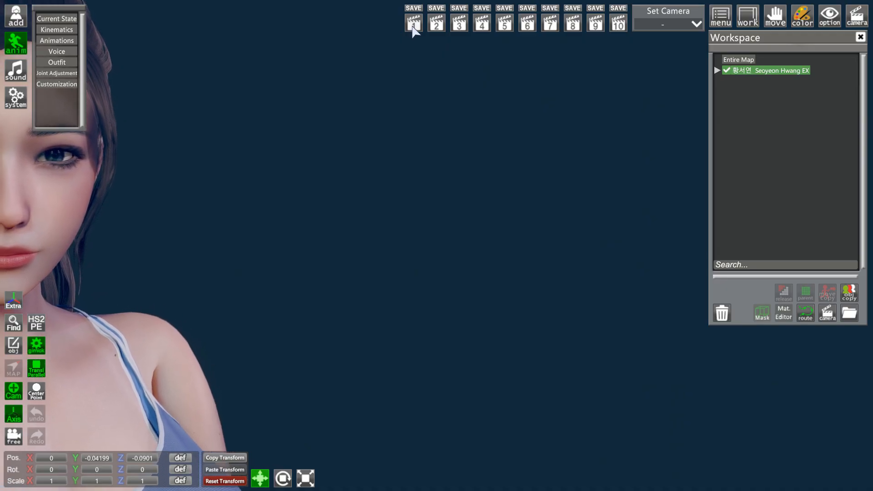
pyautogui.moveTo(471, 146); pyautogui.dragTo(471, 146, button='right')
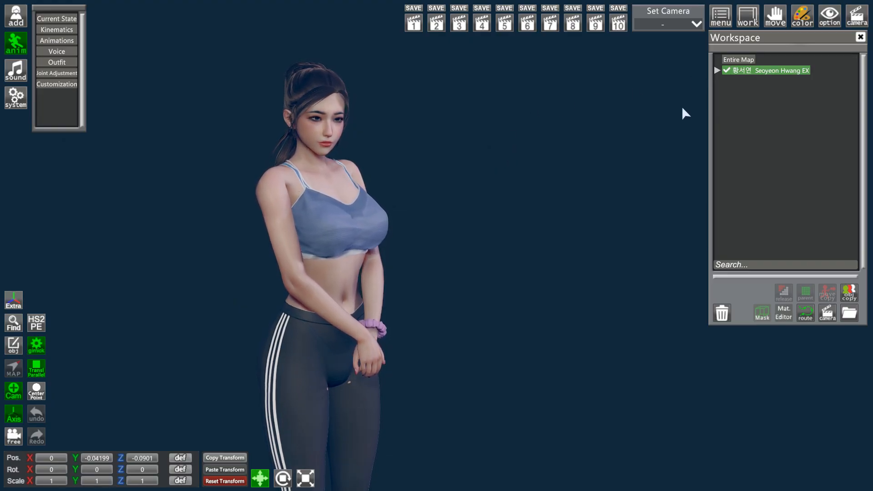
# Reselect the character in the workspace, centre the view on it, and lower it to about Y -0.64
pyautogui.click(737, 61)
pyautogui.click(755, 69)
pyautogui.press('f')
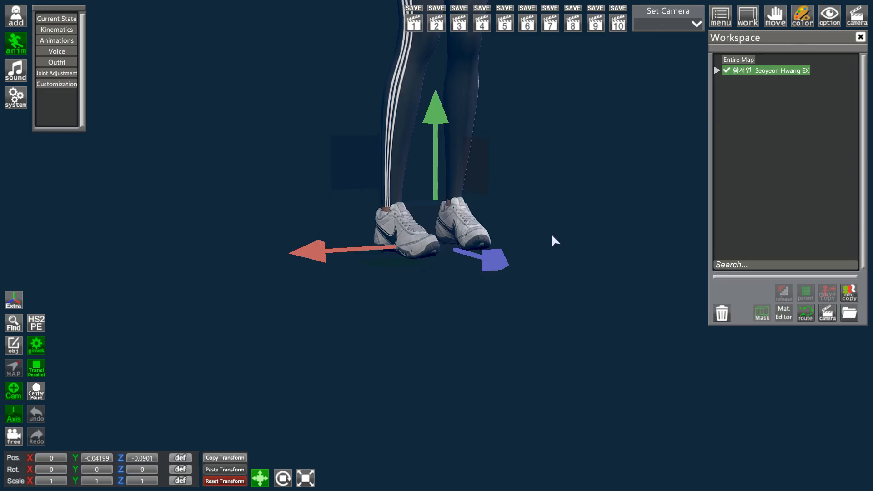
pyautogui.moveTo(438, 113); pyautogui.dragTo(438, 136)
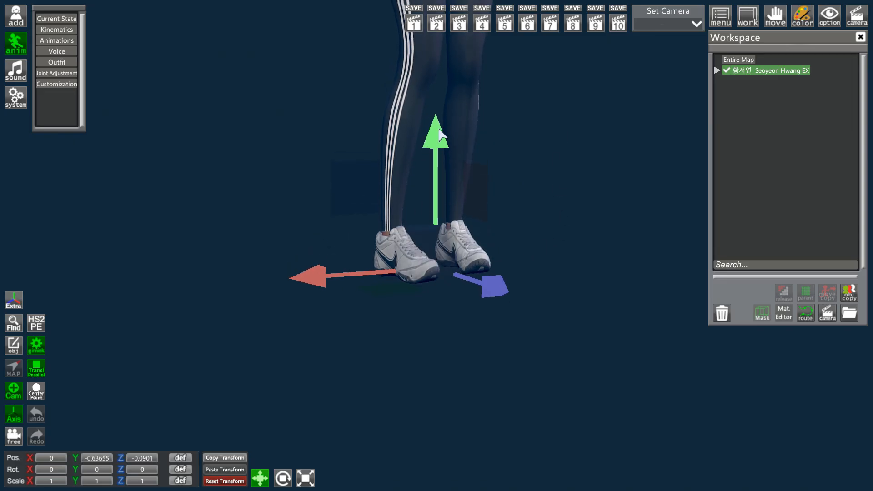
pyautogui.moveTo(491, 156); pyautogui.dragTo(490, 482, button='middle')
pyautogui.moveTo(490, 245)
pyautogui.mouseDown(button='right')
pyautogui.moveTo(512, 218)
pyautogui.moveTo(554, 196)
pyautogui.mouseUp(button='right')
pyautogui.moveTo(509, 219)
pyautogui.mouseDown(button='right')
pyautogui.moveTo(524, 236)
pyautogui.moveTo(509, 220)
pyautogui.mouseUp(button='right')
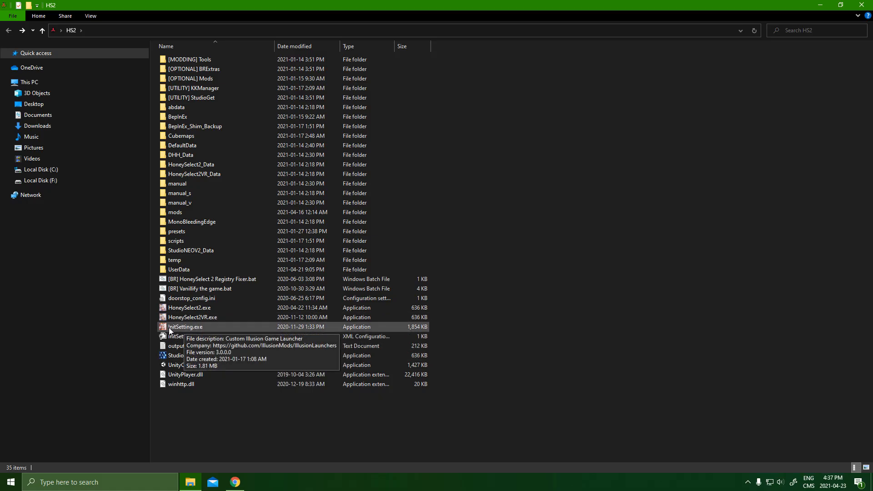
# Run InitSetting.exe from the HS2 folder and start Studio from the launcher
pyautogui.doubleClick(210, 328)
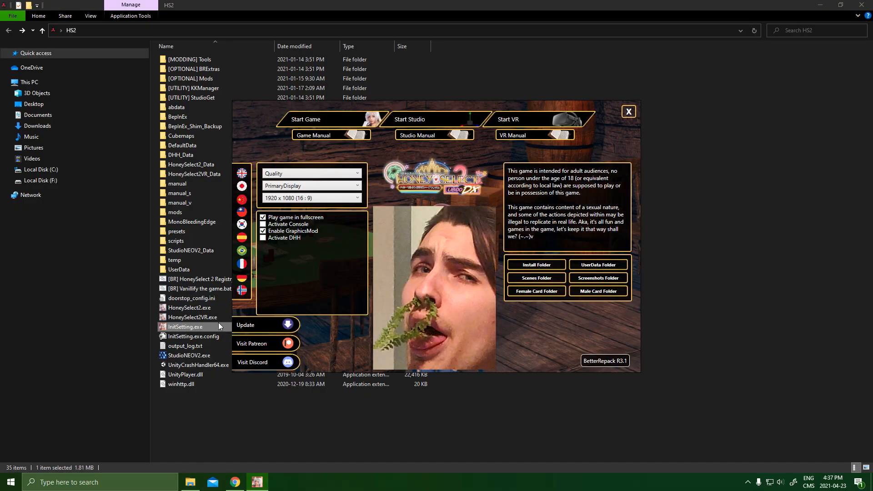
pyautogui.moveTo(278, 234)
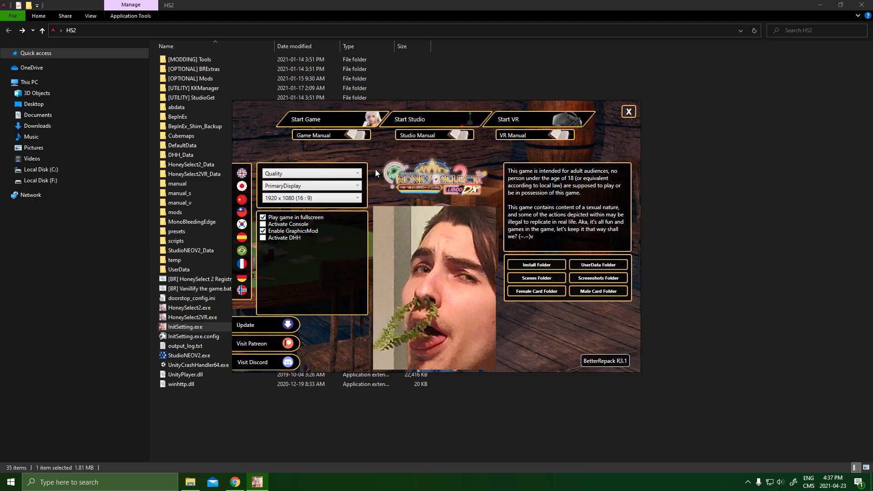
pyautogui.click(441, 119)
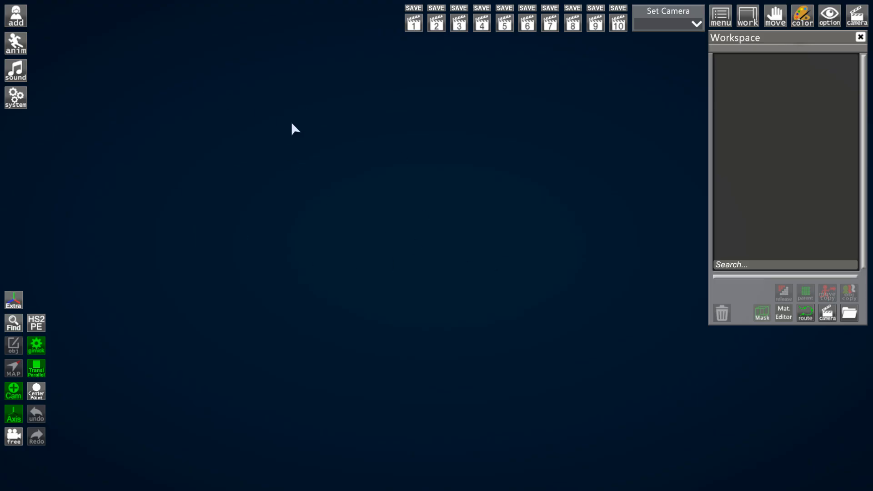
# Open the list of girls available to add and sort the character cards by date
pyautogui.click(23, 13)
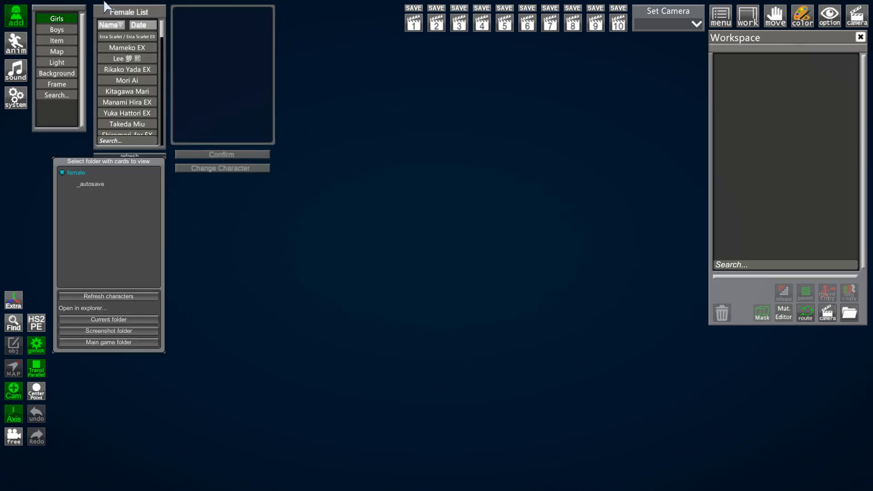
pyautogui.click(150, 25)
pyautogui.click(150, 25)
pyautogui.click(149, 25)
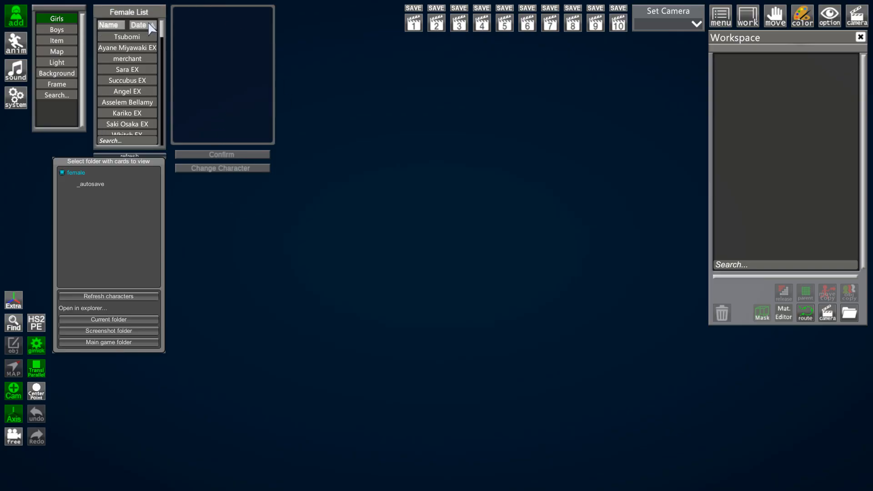
pyautogui.moveTo(164, 26); pyautogui.dragTo(173, 75)
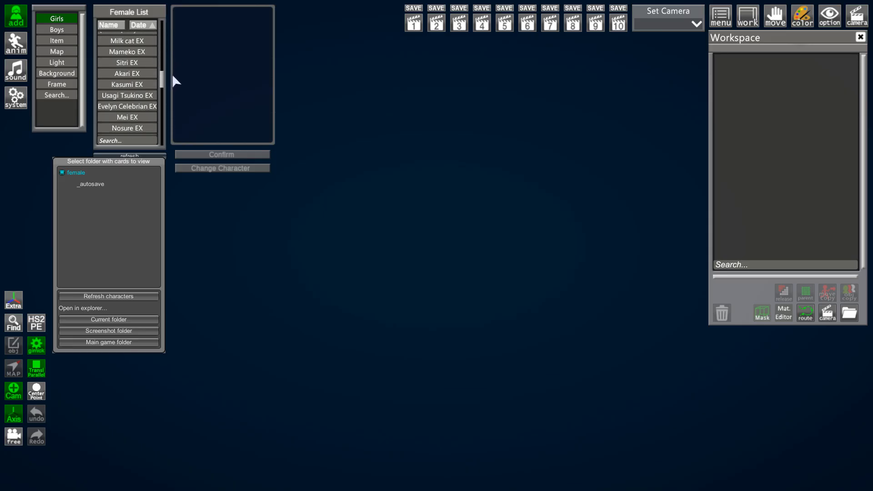
pyautogui.click(144, 25)
pyautogui.moveTo(165, 72); pyautogui.dragTo(167, 51)
# Preview several character cards and add Doyeon Lee EX to the scene
pyautogui.moveTo(141, 82)
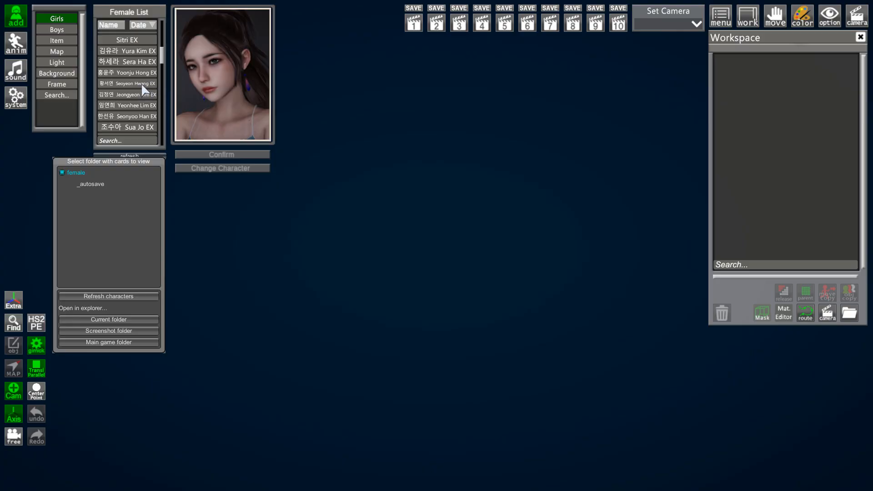
pyautogui.moveTo(146, 63)
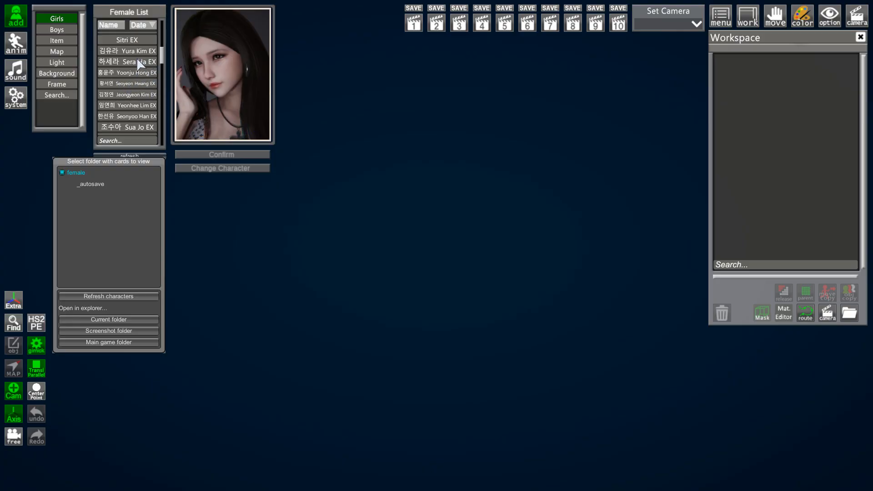
pyautogui.moveTo(161, 53); pyautogui.dragTo(166, 65)
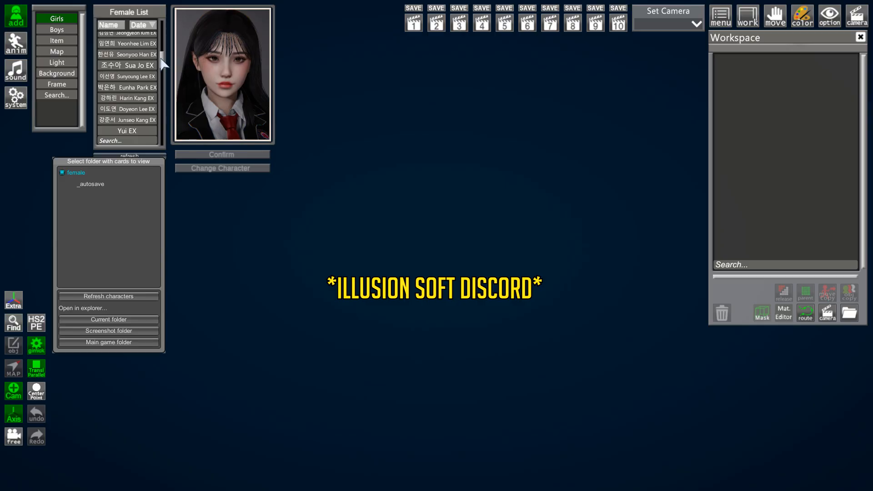
pyautogui.click(153, 98)
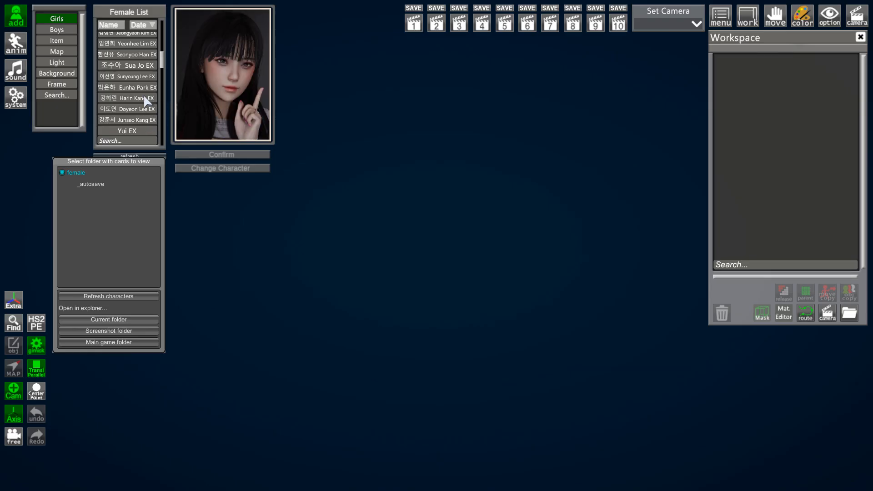
pyautogui.click(145, 97)
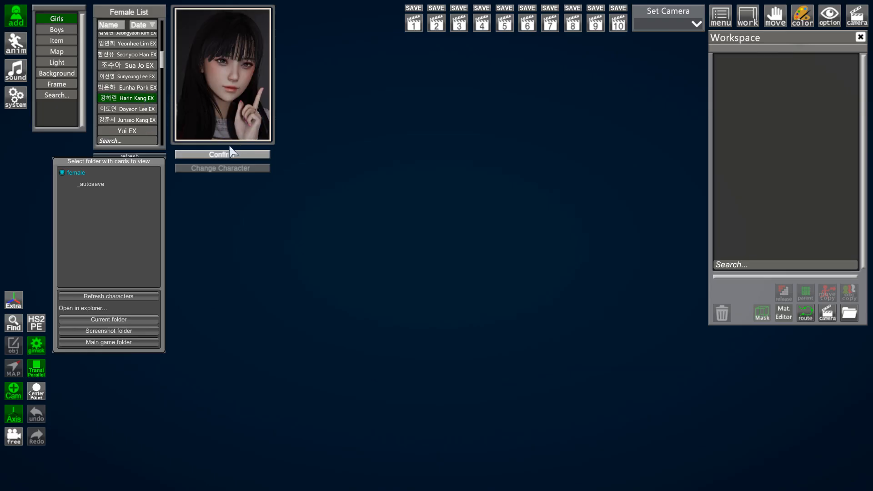
pyautogui.click(141, 109)
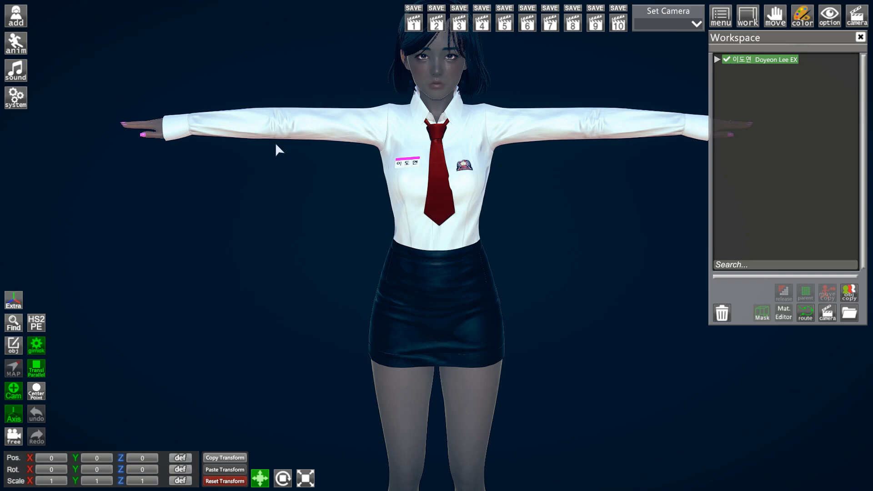
# Frame the character's face and upper body and apply the SSS-00-HDR graphics preset
pyautogui.moveTo(275, 143); pyautogui.dragTo(274, 100, button='middle')
pyautogui.moveTo(275, 143); pyautogui.dragTo(296, 91, button='right')
pyautogui.moveTo(301, 220); pyautogui.dragTo(291, 220)
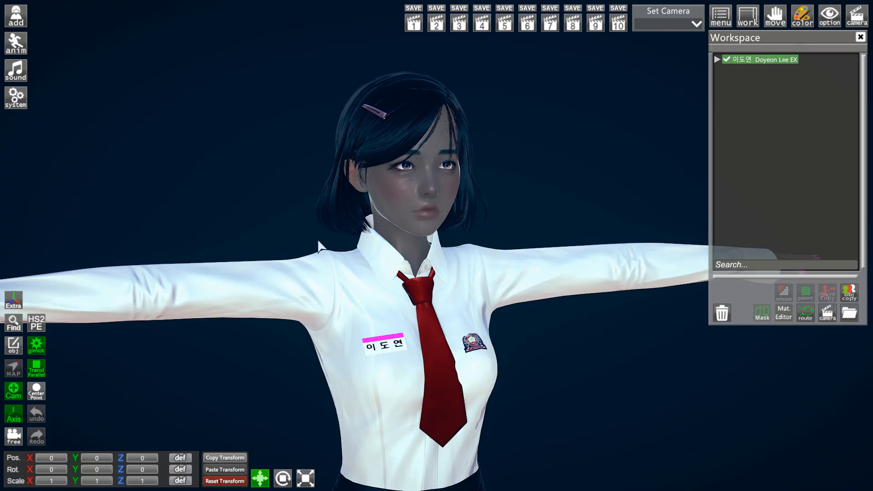
pyautogui.moveTo(318, 241)
pyautogui.mouseDown(button='right')
pyautogui.moveTo(310, 318)
pyautogui.moveTo(318, 204)
pyautogui.moveTo(321, 284)
pyautogui.mouseUp(button='right')
pyautogui.moveTo(298, 169); pyautogui.dragTo(290, 168)
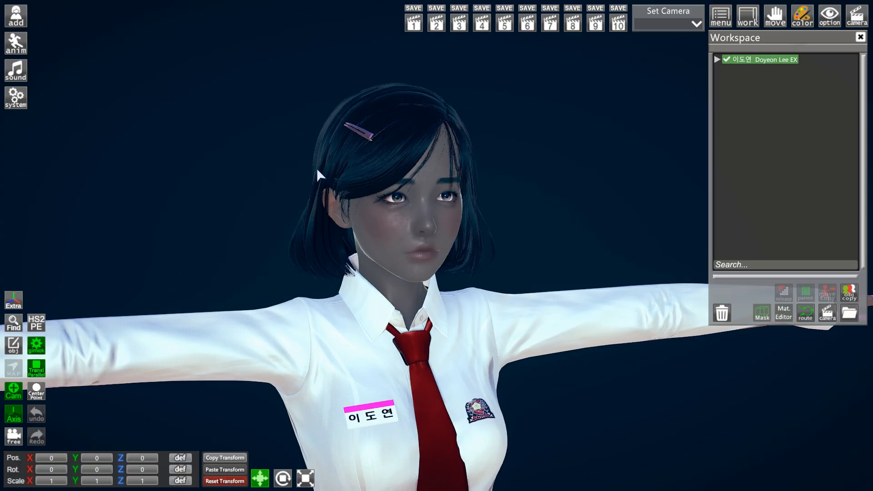
pyautogui.press('F5')
pyautogui.click(634, 112)
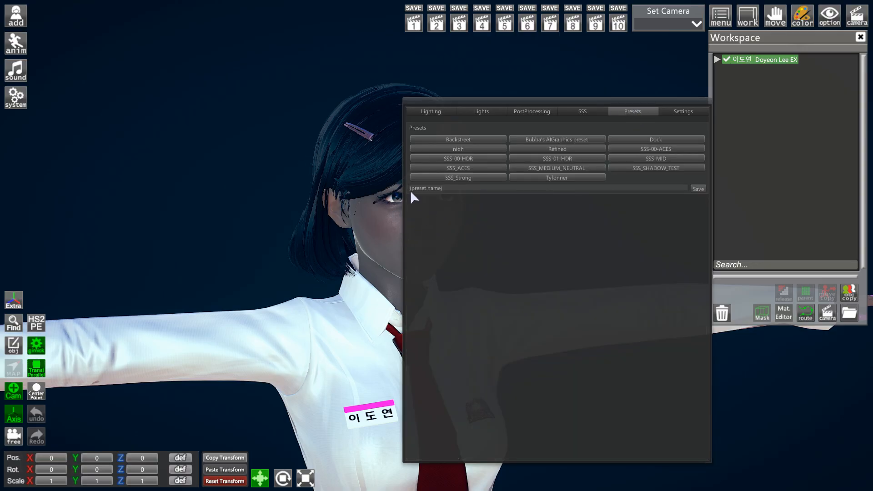
pyautogui.click(480, 157)
# Inspect the character's face up close and switch the graphics preset to Dock
pyautogui.scroll(3, 345, 174)
pyautogui.moveTo(344, 174); pyautogui.dragTo(349, 173, button='right')
pyautogui.moveTo(350, 174); pyautogui.dragTo(347, 174)
pyautogui.moveTo(295, 137); pyautogui.dragTo(292, 136)
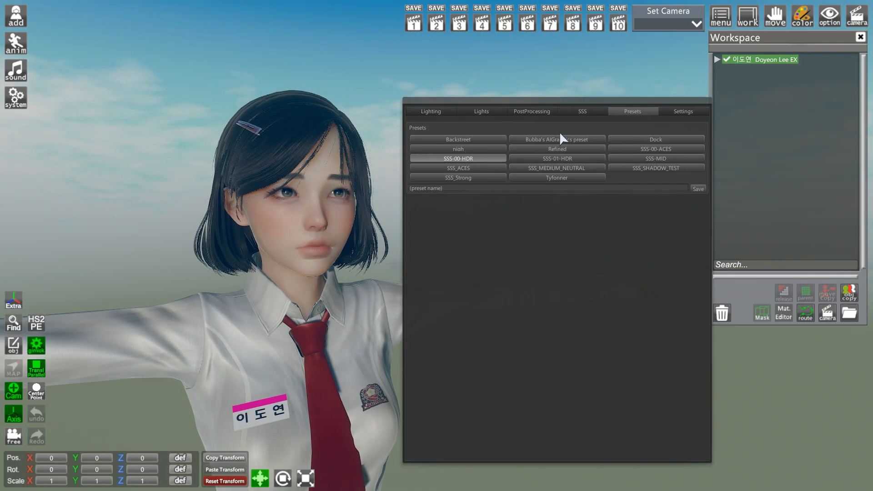
pyautogui.moveTo(222, 134); pyautogui.dragTo(223, 134, button='right')
pyautogui.moveTo(223, 134); pyautogui.dragTo(222, 134)
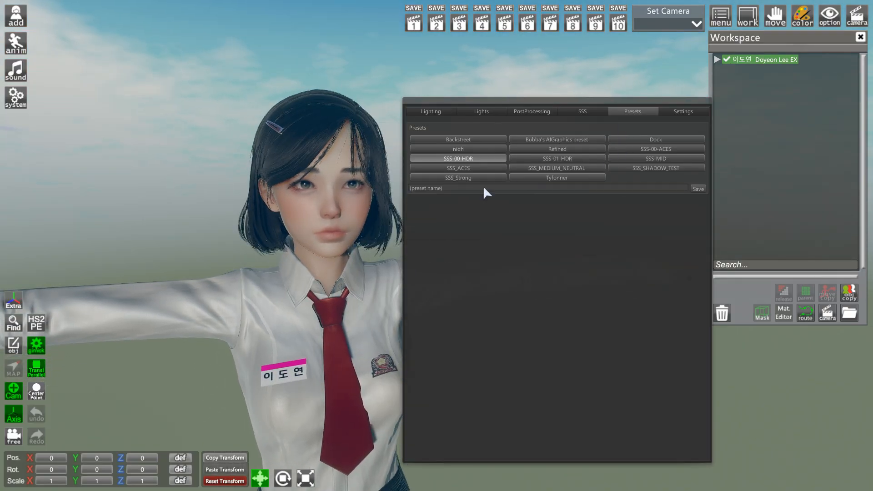
pyautogui.click(651, 139)
pyautogui.moveTo(250, 146); pyautogui.dragTo(250, 146, button='right')
pyautogui.moveTo(250, 145); pyautogui.dragTo(252, 141)
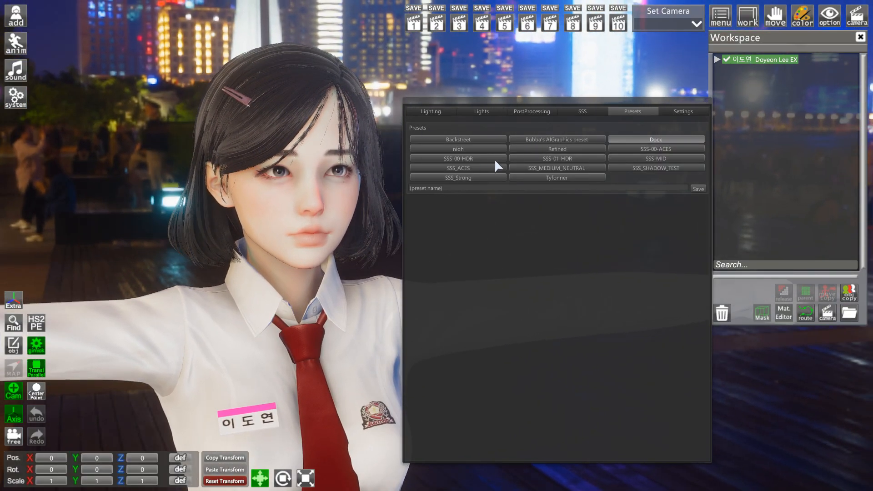
# Apply the SSS-00-HDR preset over the Dock scene and examine the character's face up close
pyautogui.click(473, 157)
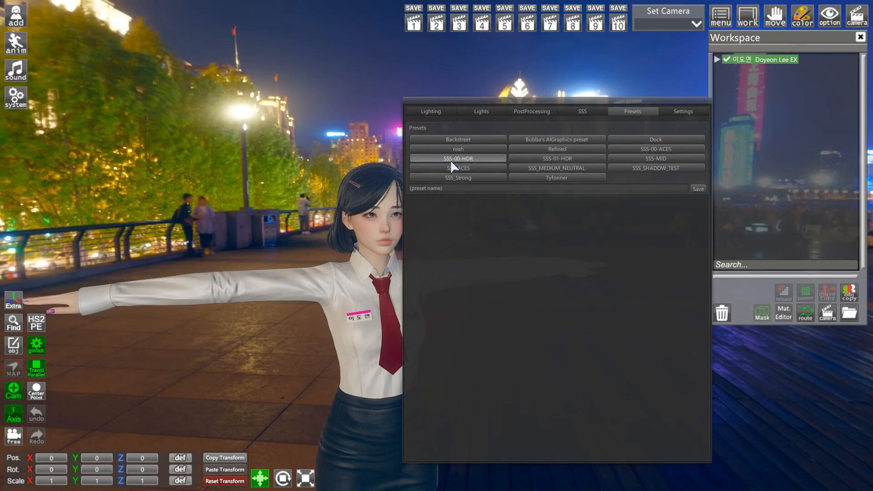
pyautogui.scroll(5, 286, 186)
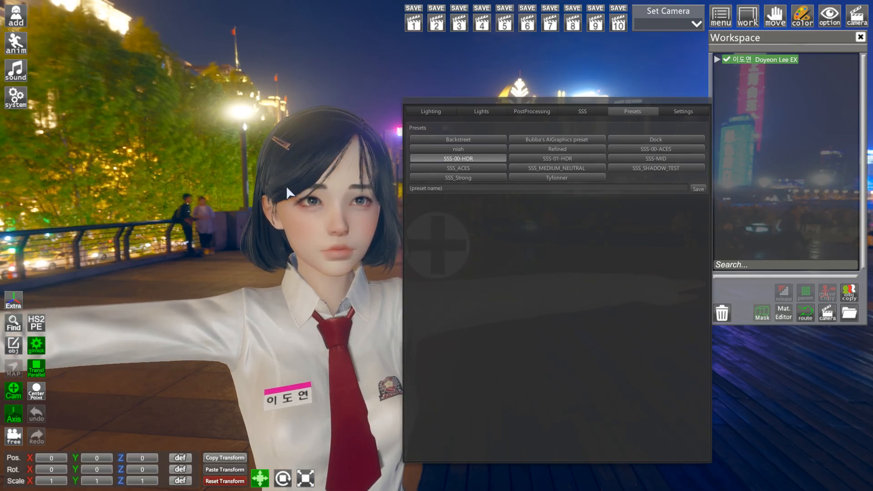
pyautogui.scroll(1, 287, 186)
pyautogui.moveTo(286, 186); pyautogui.dragTo(316, 173)
pyautogui.scroll(-2, 291, 185)
pyautogui.scroll(3, 290, 185)
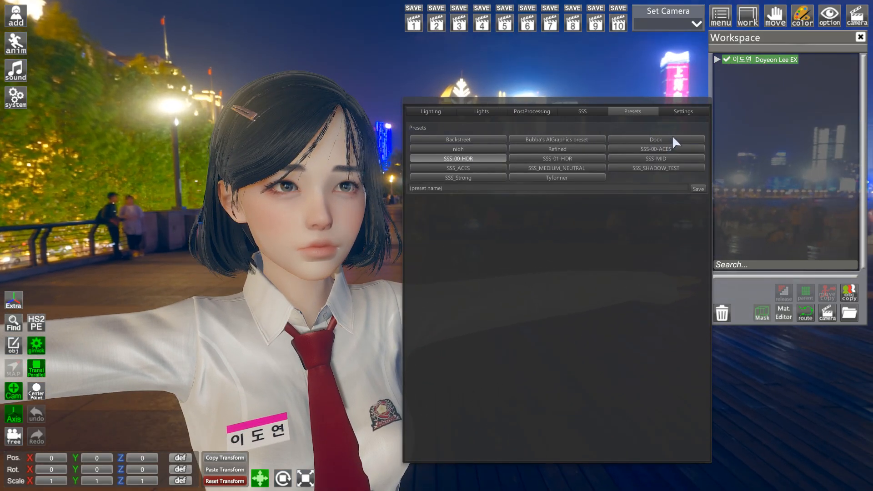
pyautogui.moveTo(273, 95); pyautogui.dragTo(272, 94, button='right')
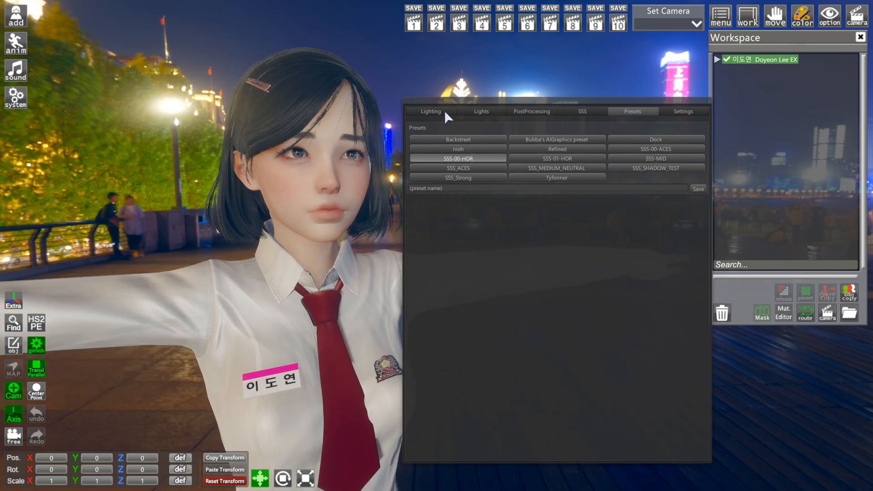
# Browse the environment skyboxes and apply the night scene with a street lamp over reddish paving
pyautogui.click(432, 111)
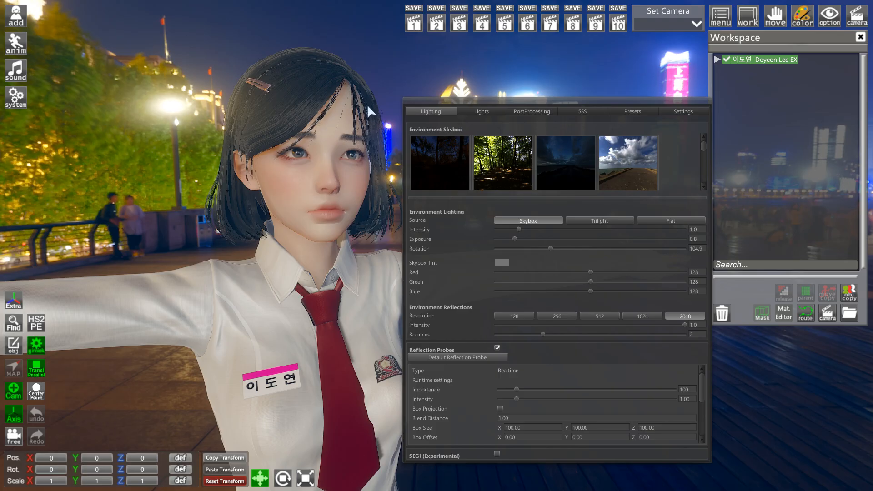
pyautogui.scroll(-6, 651, 150)
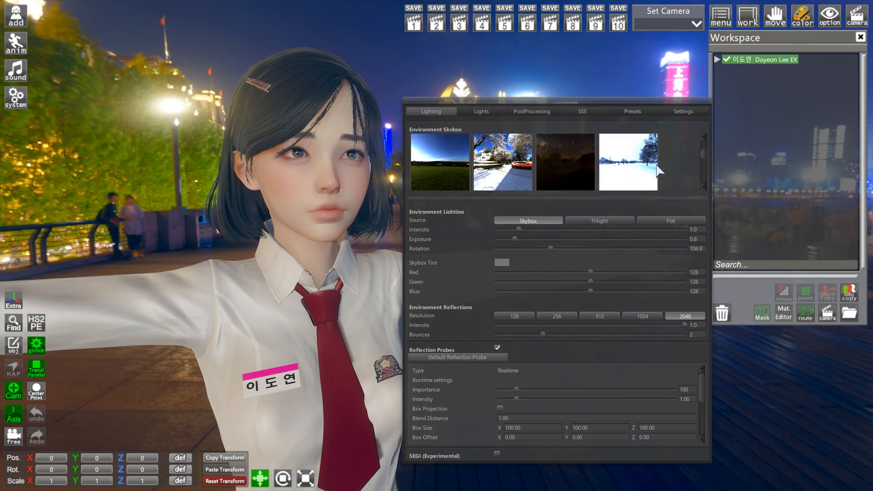
pyautogui.scroll(-3, 584, 162)
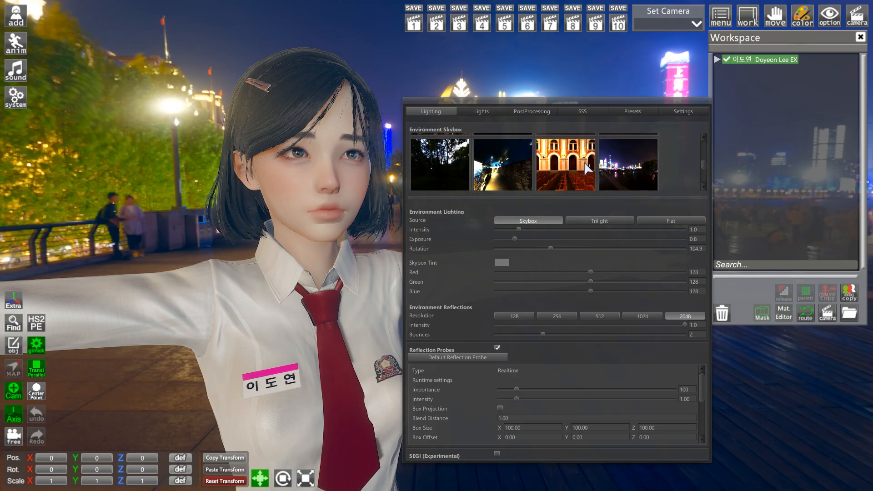
pyautogui.scroll(-5, 553, 138)
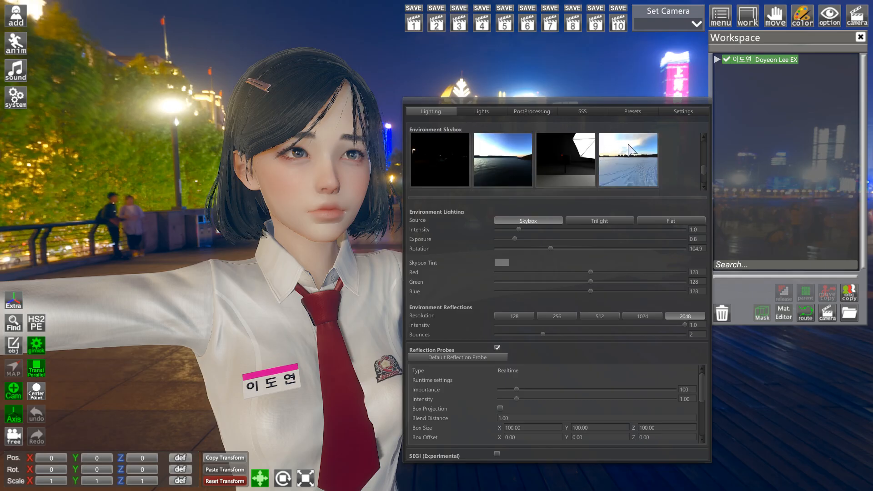
pyautogui.scroll(-2, 605, 145)
pyautogui.scroll(5, 550, 160)
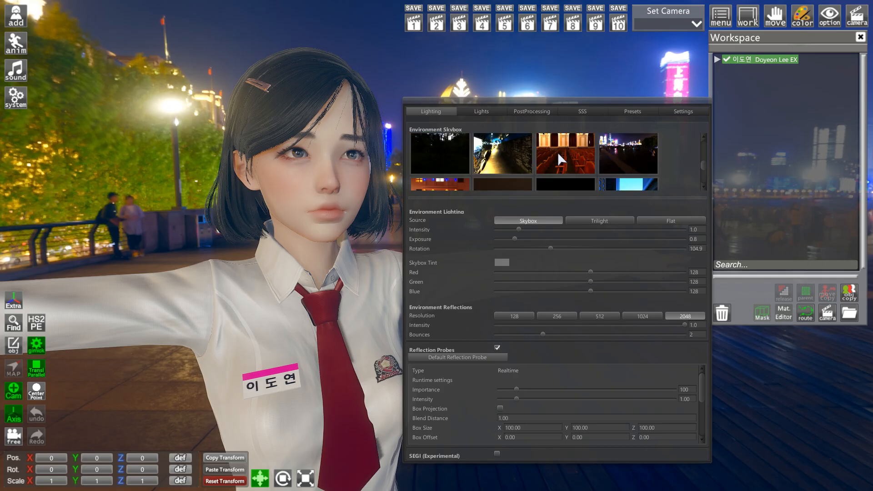
pyautogui.scroll(1, 557, 152)
pyautogui.click(624, 161)
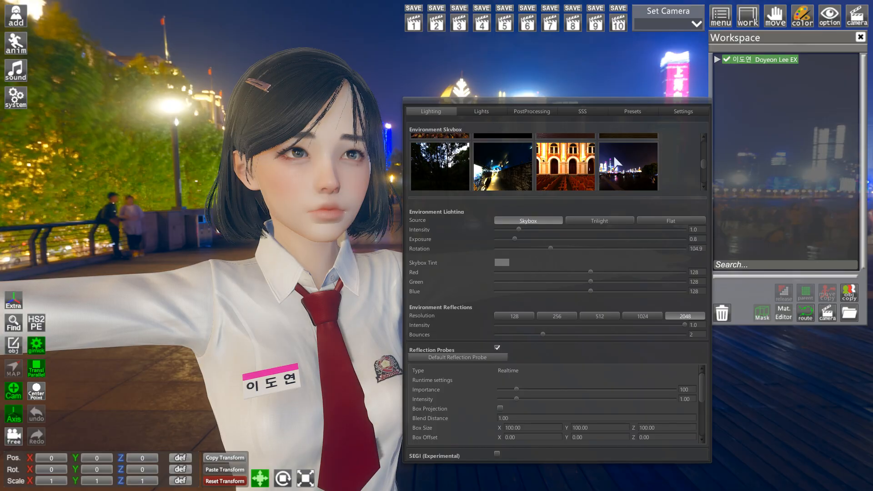
pyautogui.scroll(1, 623, 161)
pyautogui.click(626, 164)
pyautogui.click(557, 164)
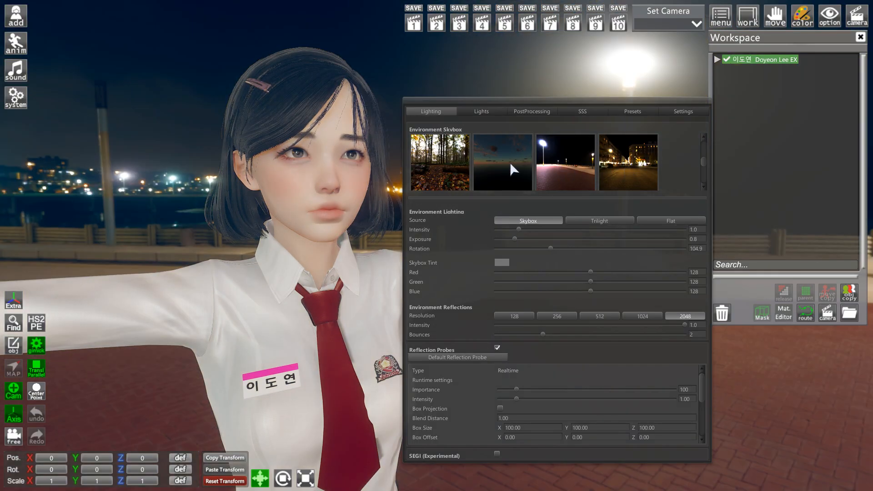
# Try the cloudy sunset sea, photo studio and snowy forest environment skyboxes behind the character
pyautogui.click(506, 158)
pyautogui.scroll(1, 520, 163)
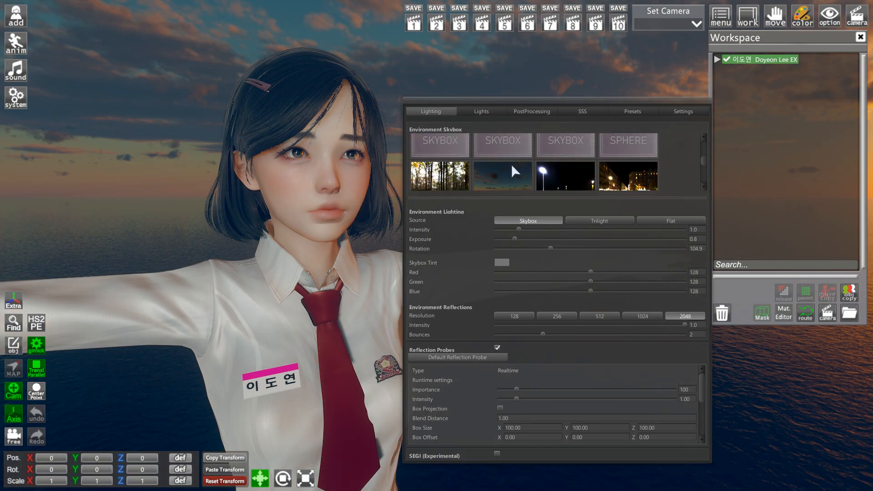
pyautogui.scroll(-1, 520, 162)
pyautogui.click(520, 149)
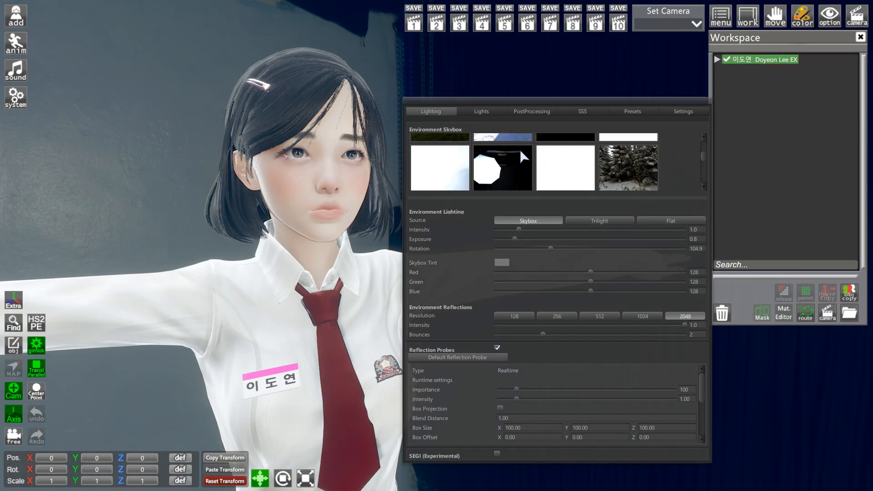
pyautogui.click(649, 157)
pyautogui.scroll(-3, 547, 166)
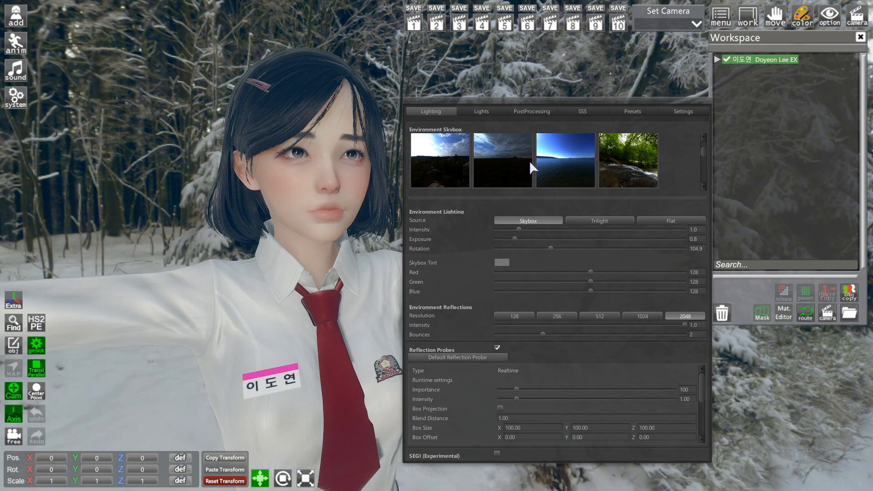
# Preview the red sunset skybox and apply the dark blue night harbour skybox
pyautogui.scroll(-1, 556, 161)
pyautogui.click(509, 148)
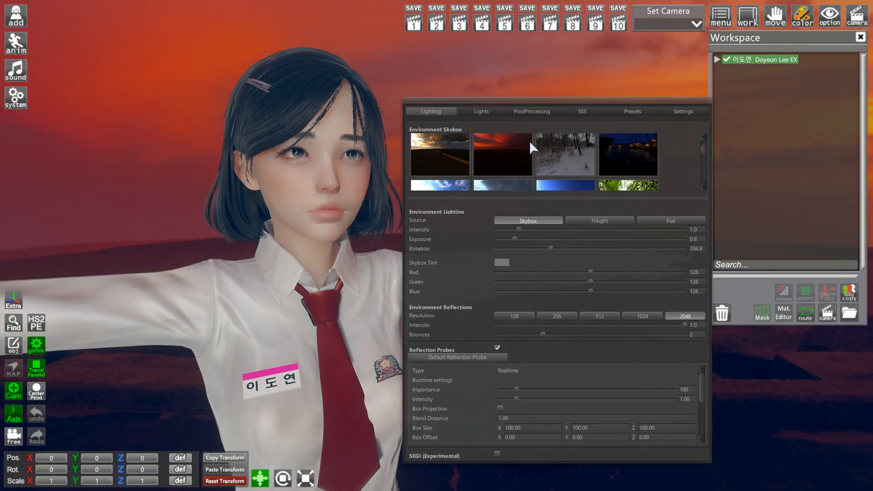
pyautogui.click(626, 156)
pyautogui.scroll(-2, 590, 159)
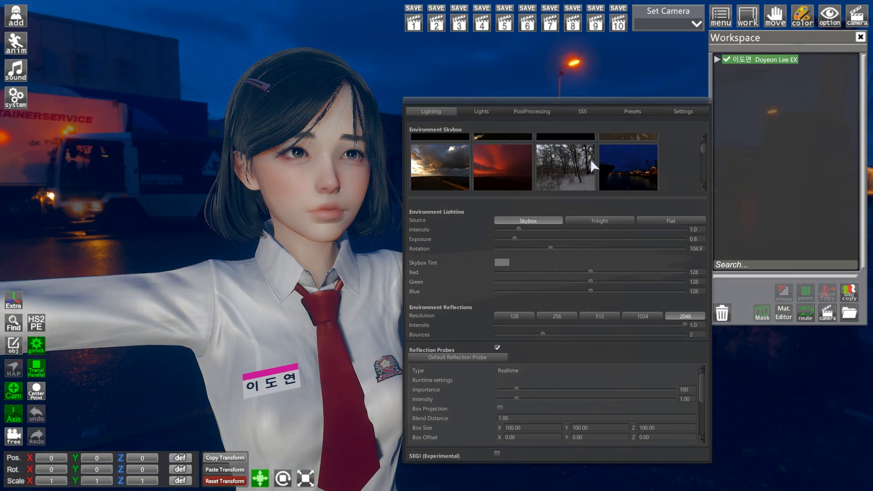
pyautogui.scroll(-1, 628, 175)
# Turn off the Cam Light directional light and view the character in the skybox lighting
pyautogui.click(479, 111)
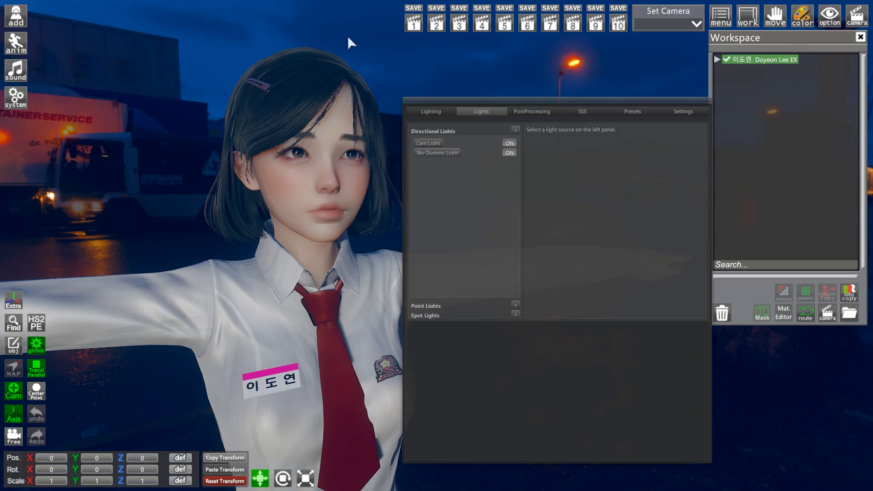
pyautogui.click(509, 143)
pyautogui.moveTo(272, 138); pyautogui.dragTo(268, 136, button='right')
pyautogui.moveTo(269, 136); pyautogui.dragTo(263, 70)
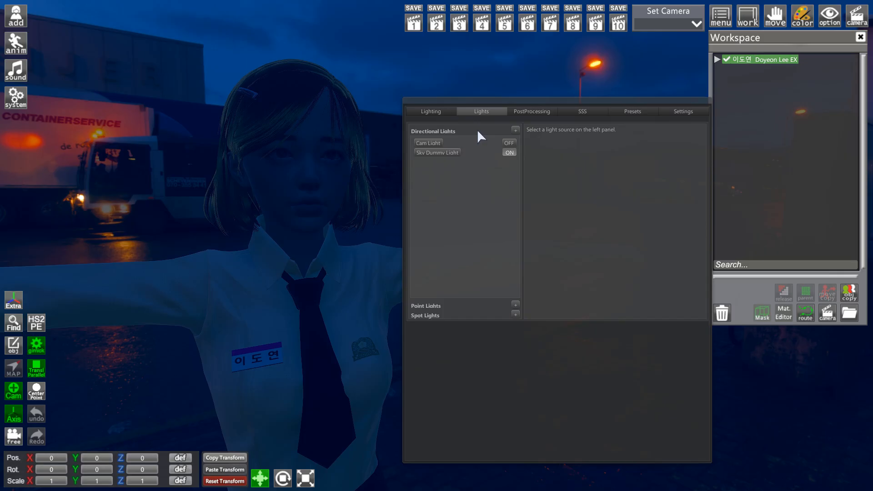
# Set the environment lighting intensity to 2.5, exposure to 1.0 and skybox rotation to 0
pyautogui.click(438, 114)
pyautogui.moveTo(264, 137)
pyautogui.mouseDown()
pyautogui.moveTo(254, 137)
pyautogui.moveTo(268, 138)
pyautogui.mouseUp()
pyautogui.moveTo(324, 55); pyautogui.dragTo(321, 60)
pyautogui.moveTo(321, 60); pyautogui.dragTo(327, 60, button='right')
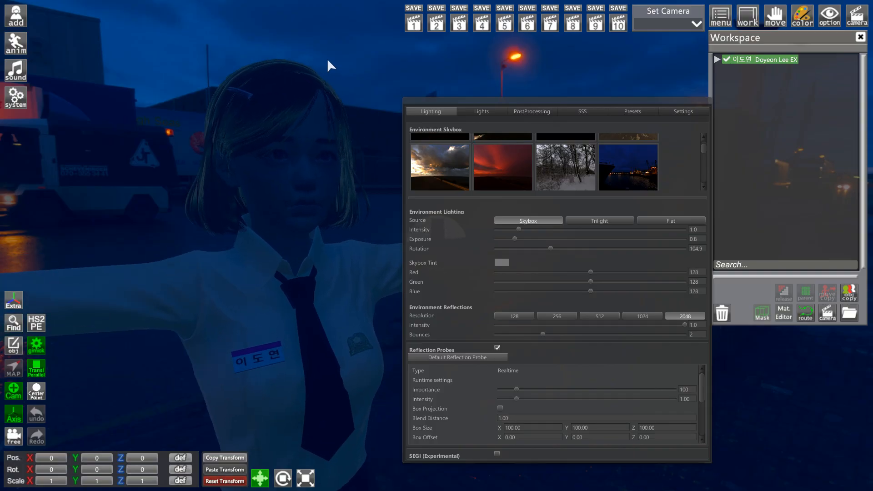
pyautogui.moveTo(327, 61); pyautogui.dragTo(329, 61)
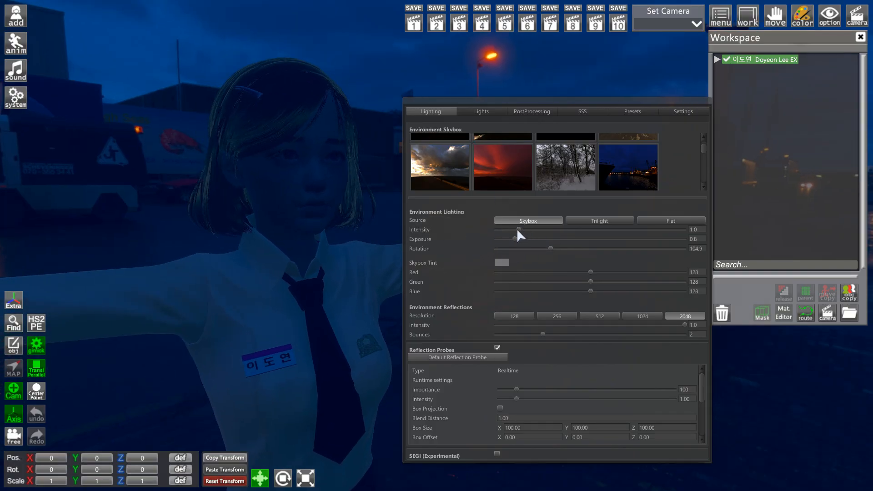
pyautogui.moveTo(519, 230); pyautogui.dragTo(553, 226)
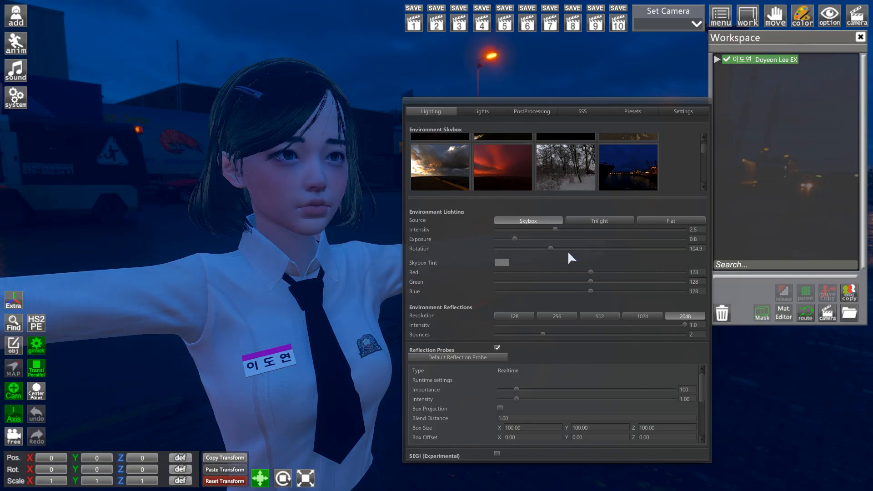
pyautogui.moveTo(514, 239); pyautogui.dragTo(481, 249)
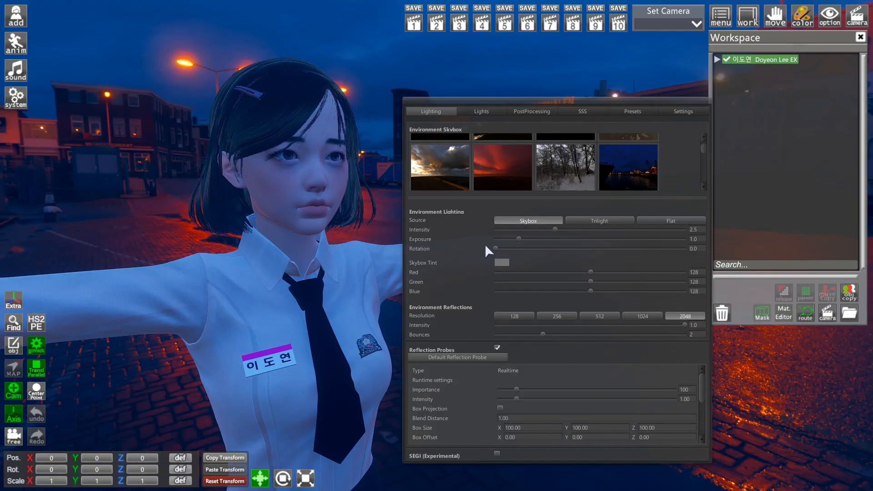
# Set the skybox rotation to about 156.6 with the character's face framed up close
pyautogui.scroll(-3, 224, 86)
pyautogui.moveTo(224, 86); pyautogui.dragTo(312, 97)
pyautogui.scroll(8, 306, 91)
pyautogui.scroll(2, 306, 91)
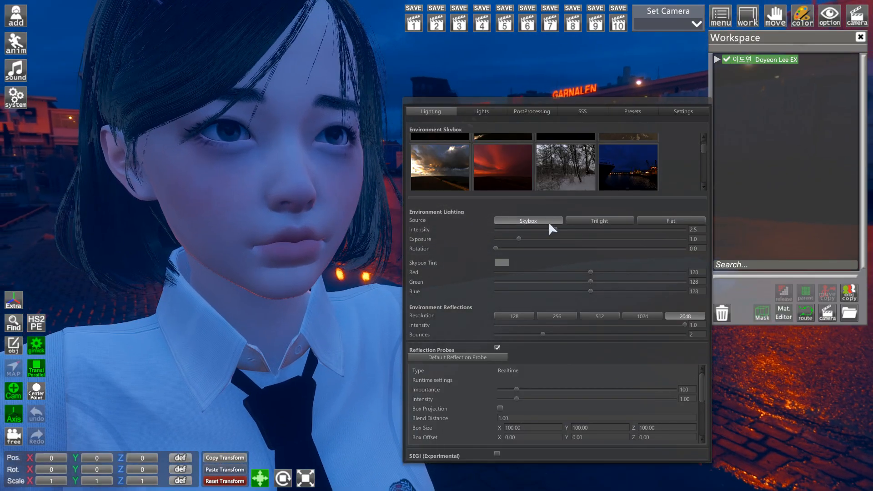
pyautogui.moveTo(495, 248); pyautogui.dragTo(583, 249)
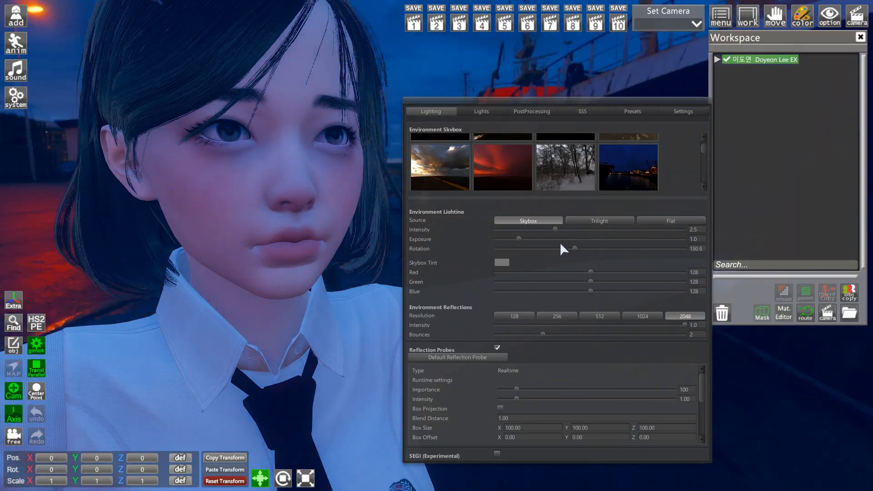
pyautogui.moveTo(583, 249); pyautogui.dragTo(579, 248)
# Reframe the character's upper body against the harbour and set the skybox tint's red value to 124
pyautogui.scroll(-5, 270, 160)
pyautogui.moveTo(272, 159); pyautogui.dragTo(323, 159)
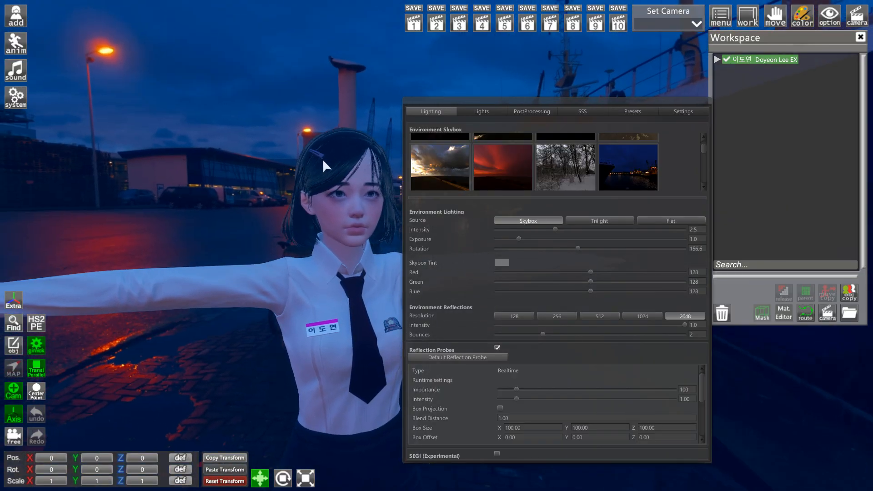
pyautogui.moveTo(323, 159); pyautogui.dragTo(328, 159, button='right')
pyautogui.moveTo(328, 160); pyautogui.dragTo(333, 159)
pyautogui.moveTo(352, 173); pyautogui.dragTo(356, 173, button='right')
pyautogui.moveTo(356, 172); pyautogui.dragTo(356, 172)
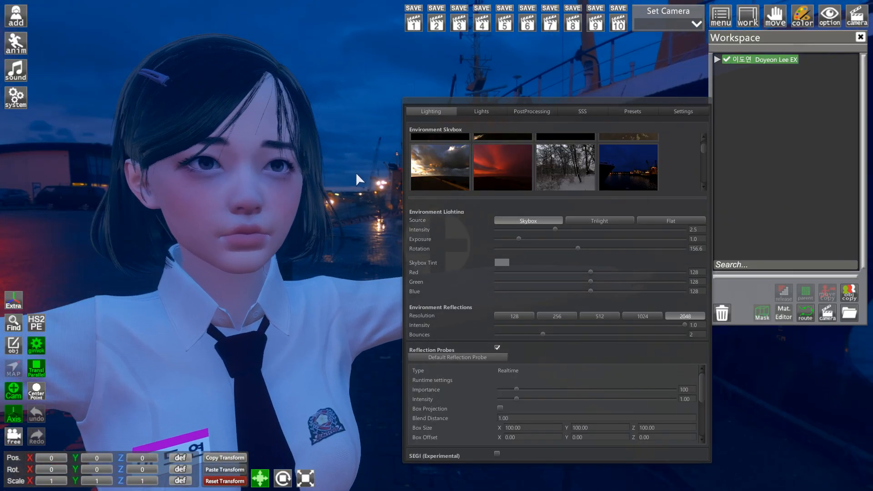
pyautogui.moveTo(590, 272)
pyautogui.mouseDown()
pyautogui.moveTo(609, 272)
pyautogui.moveTo(566, 270)
pyautogui.moveTo(590, 270)
pyautogui.mouseUp()
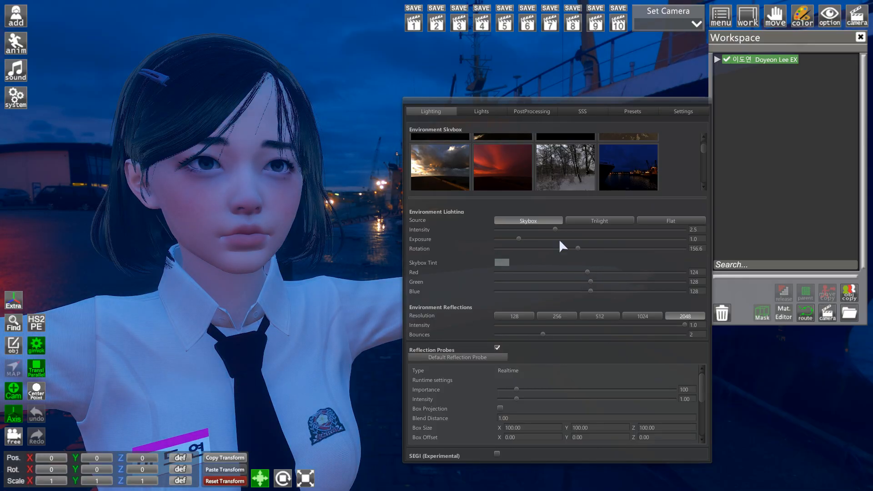
# Turn the Cam Light on to compare the character's lighting and switch it off again
pyautogui.click(482, 112)
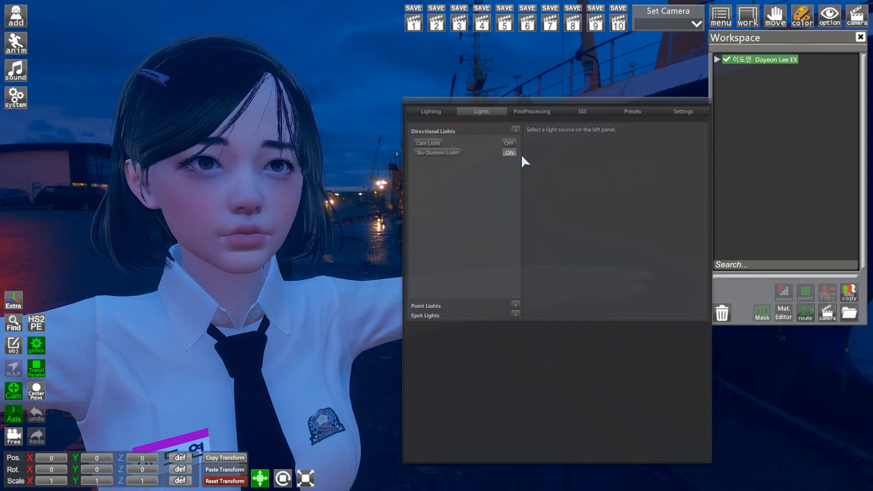
pyautogui.click(508, 142)
pyautogui.scroll(-5, 209, 163)
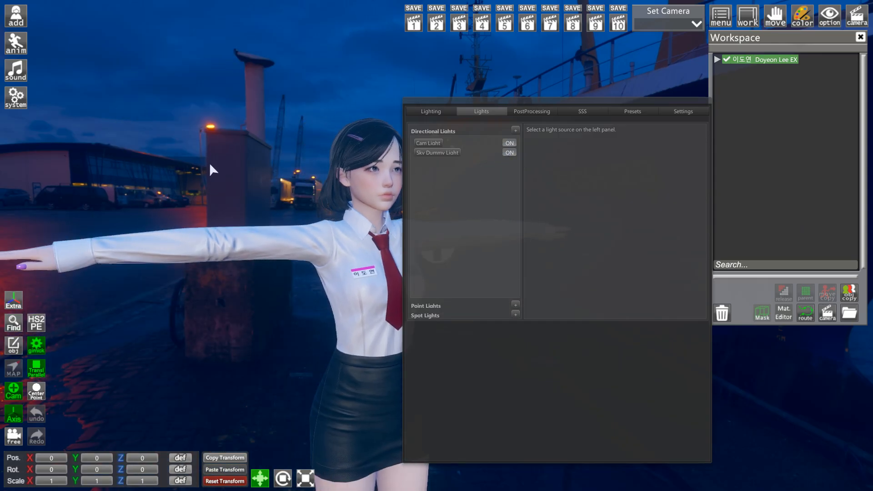
pyautogui.scroll(3, 209, 164)
pyautogui.scroll(3, 210, 162)
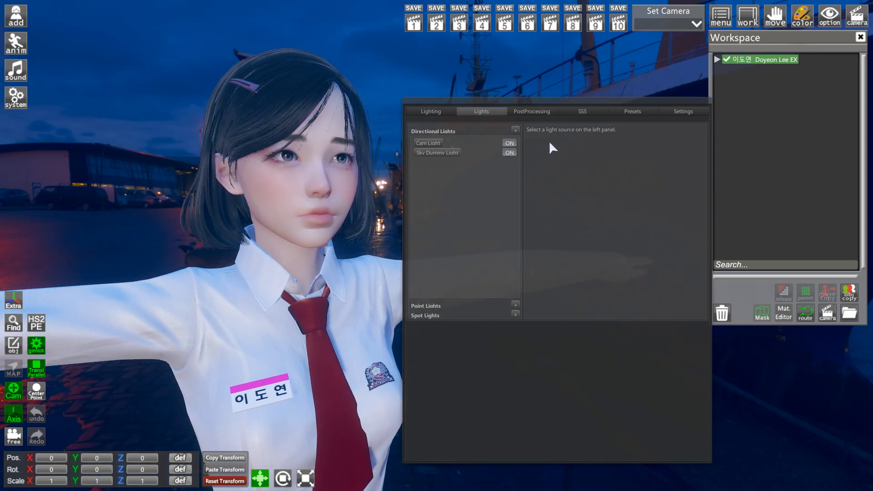
pyautogui.click(509, 143)
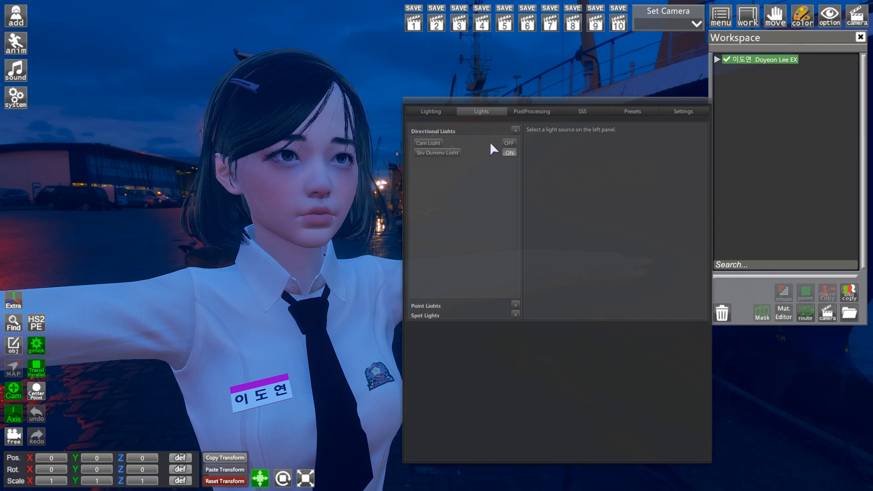
# Add a new directional light and open its settings
pyautogui.click(515, 129)
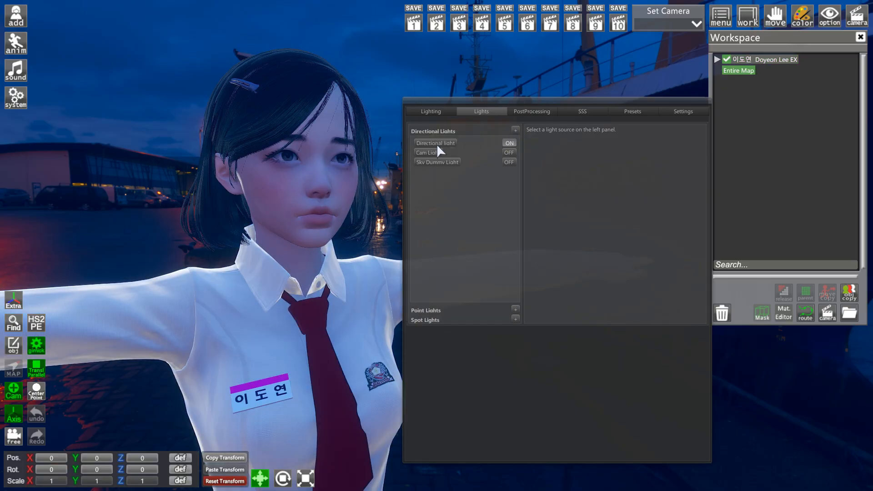
pyautogui.click(450, 142)
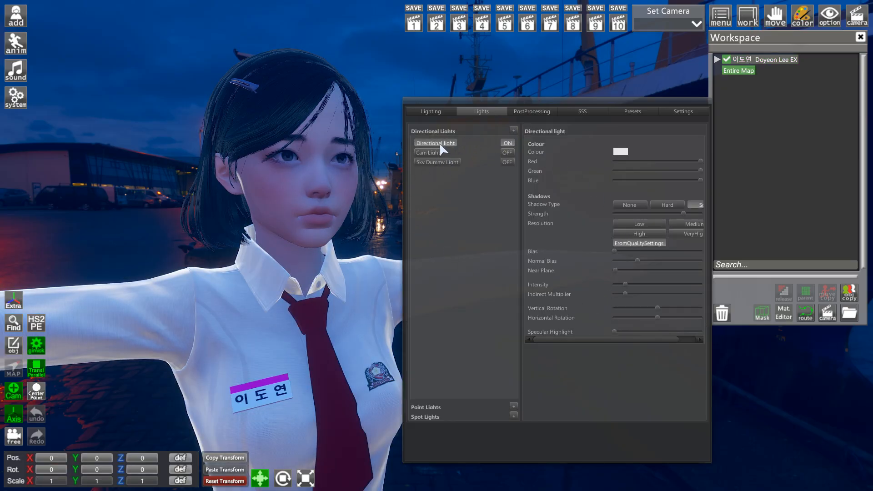
pyautogui.moveTo(280, 195); pyautogui.dragTo(285, 193, button='right')
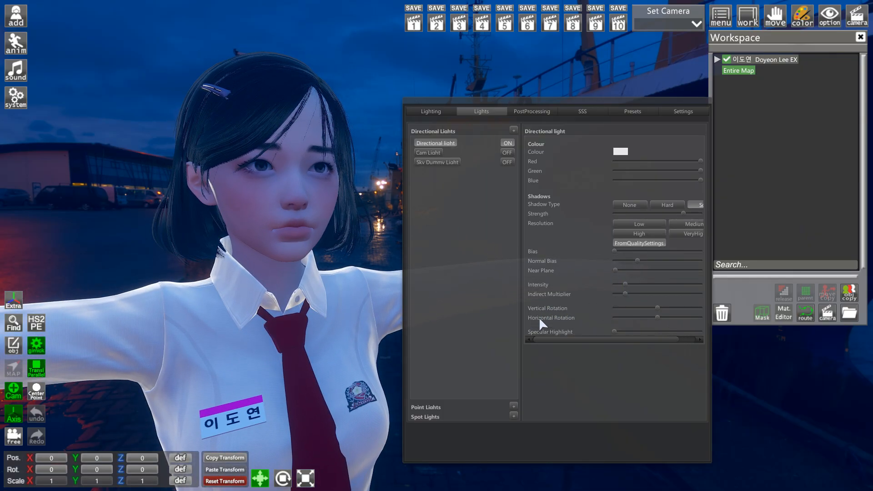
# Set the directional light's vertical rotation to about 47.4 and horizontal rotation to about 159.1, checking the character's face
pyautogui.moveTo(659, 308); pyautogui.dragTo(679, 300)
pyautogui.scroll(-5, 240, 197)
pyautogui.moveTo(239, 197); pyautogui.dragTo(239, 198)
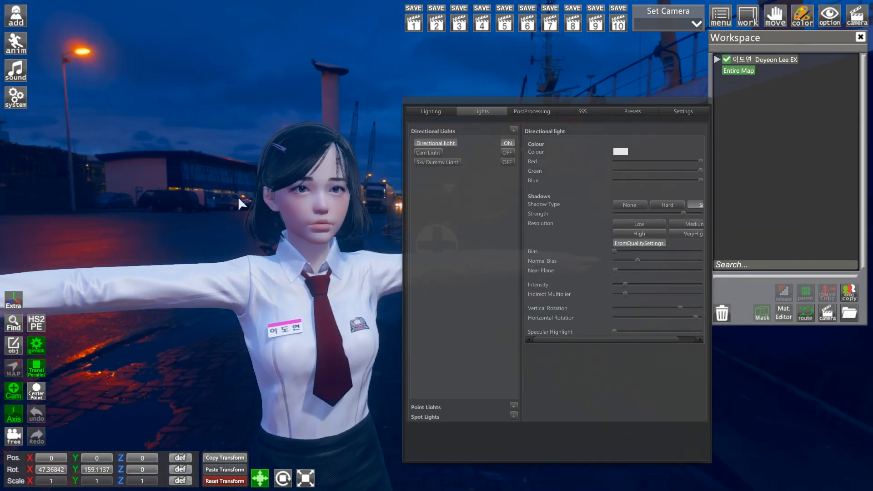
pyautogui.scroll(10, 239, 196)
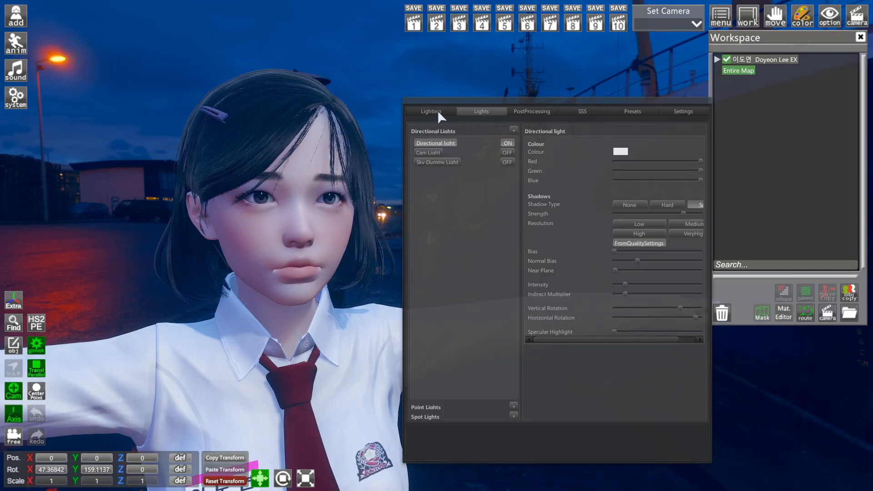
# Browse the environment skyboxes and apply the dark photo studio scene with the white light panel
pyautogui.click(437, 111)
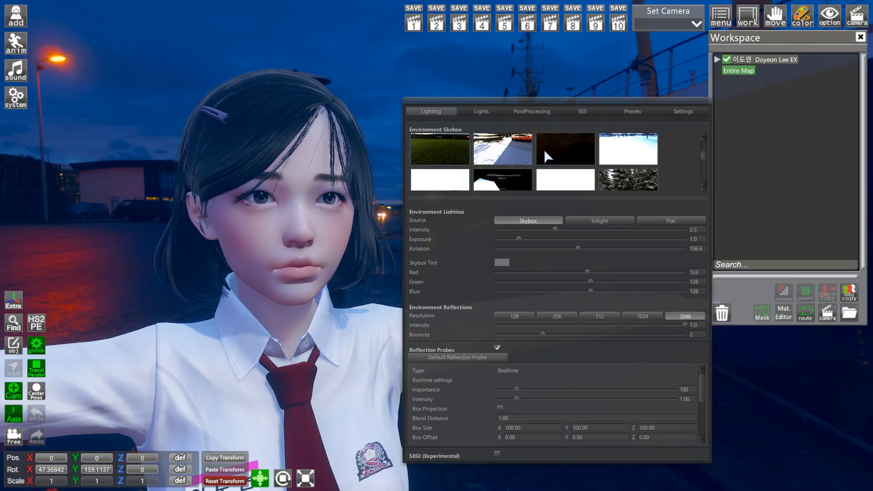
pyautogui.scroll(-1, 504, 151)
pyautogui.scroll(-2, 504, 151)
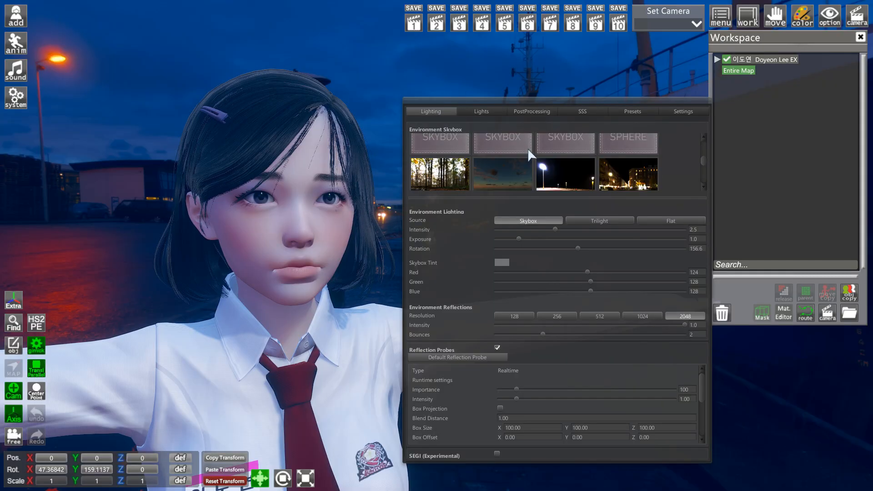
pyautogui.scroll(-1, 536, 152)
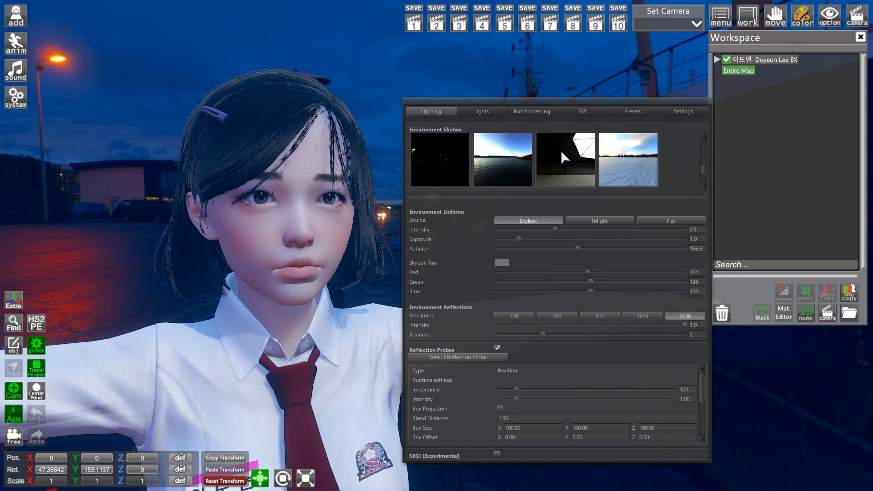
pyautogui.click(569, 163)
# Lower the environment lighting intensity to 0.9 and the exposure to 0.4
pyautogui.scroll(-5, 297, 146)
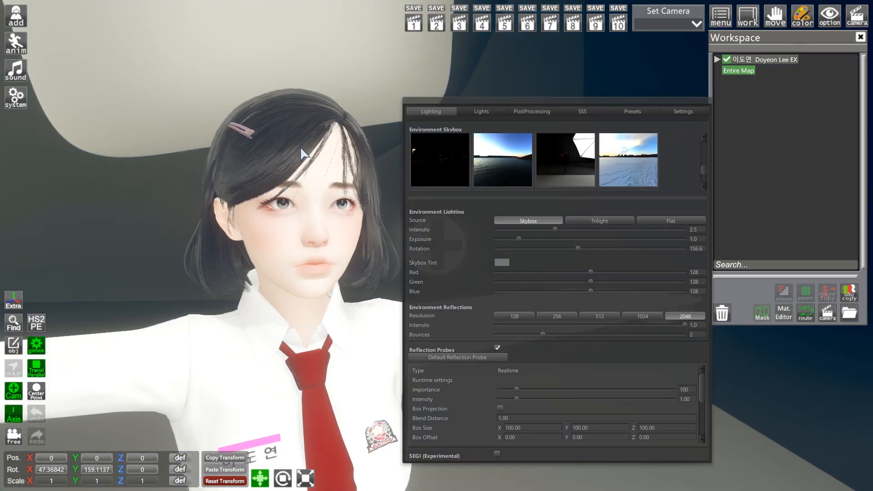
pyautogui.scroll(-3, 296, 146)
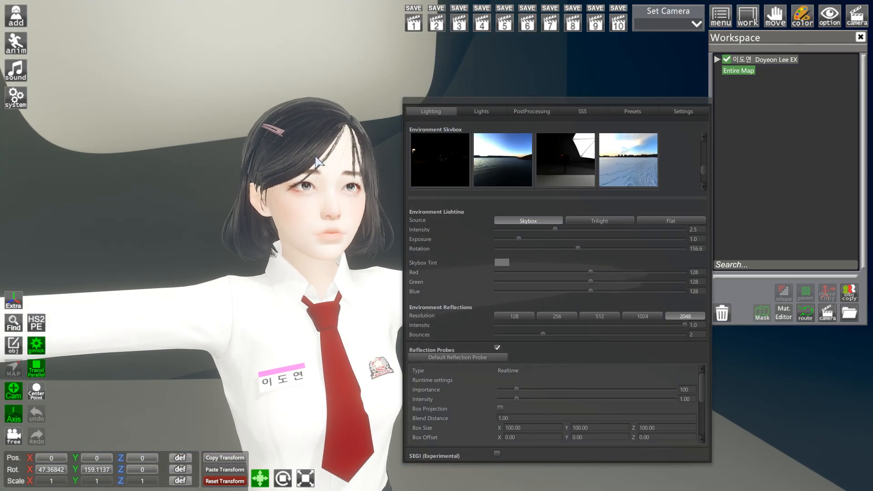
pyautogui.moveTo(554, 229); pyautogui.dragTo(506, 239)
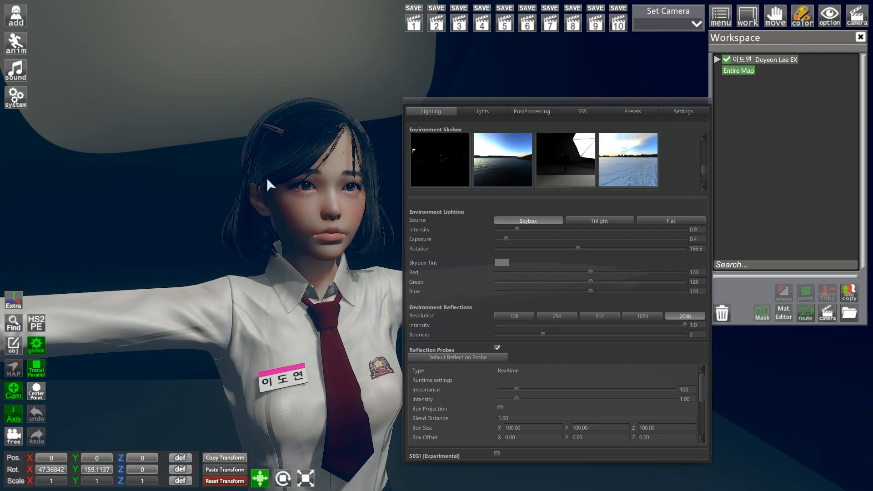
# Toggle the directional light to compare its effect and set its vertical rotation to about 41.7 and horizontal rotation to about 162.9
pyautogui.click(481, 112)
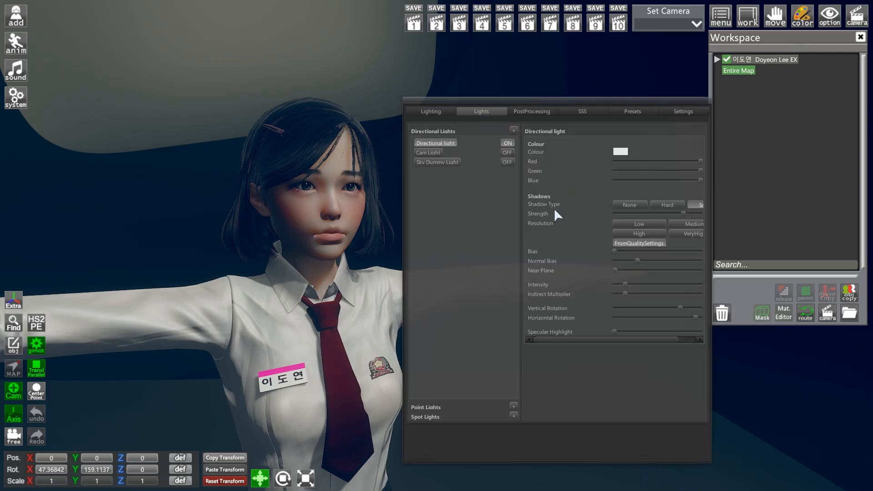
pyautogui.click(507, 142)
pyautogui.click(507, 142)
pyautogui.click(507, 143)
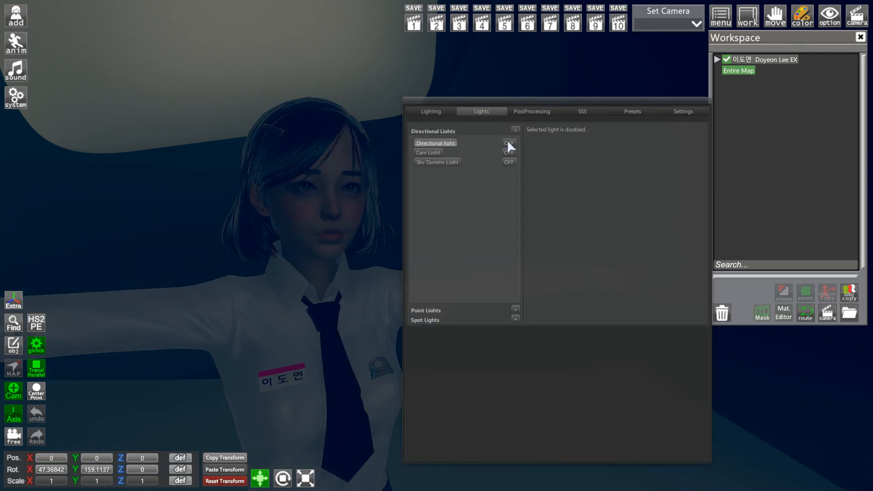
pyautogui.click(507, 143)
pyautogui.click(507, 143)
pyautogui.click(507, 142)
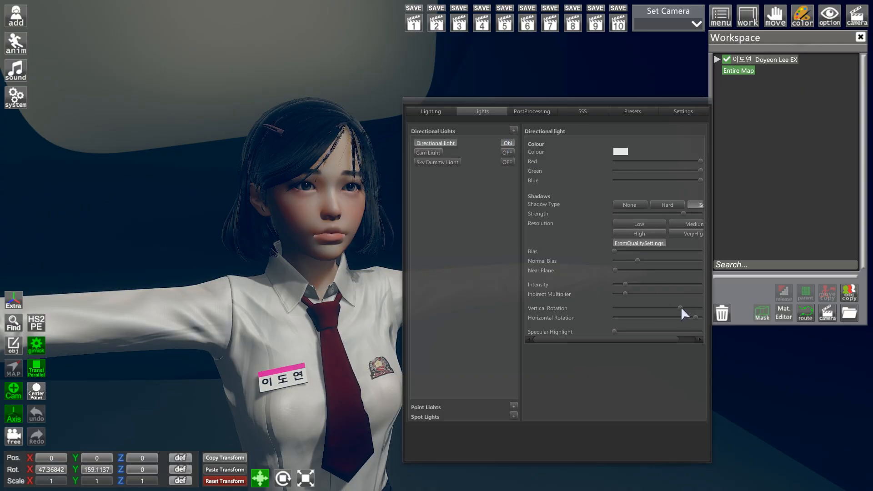
pyautogui.moveTo(681, 306)
pyautogui.mouseDown()
pyautogui.moveTo(703, 318)
pyautogui.moveTo(678, 308)
pyautogui.mouseUp()
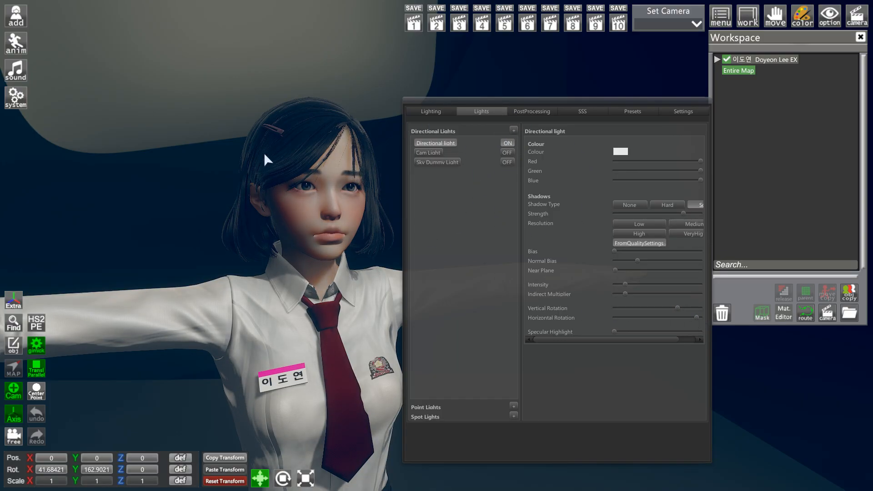
# Set the directional light's vertical rotation to about 17.1 and horizontal rotation to about 134.5, checking the character's face
pyautogui.moveTo(216, 250); pyautogui.dragTo(216, 250)
pyautogui.moveTo(253, 235); pyautogui.dragTo(264, 235, button='right')
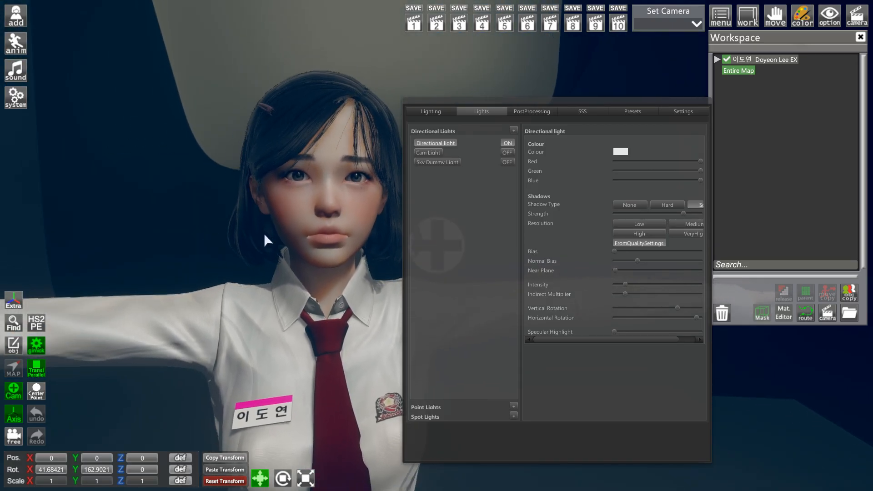
pyautogui.moveTo(264, 235); pyautogui.dragTo(264, 235)
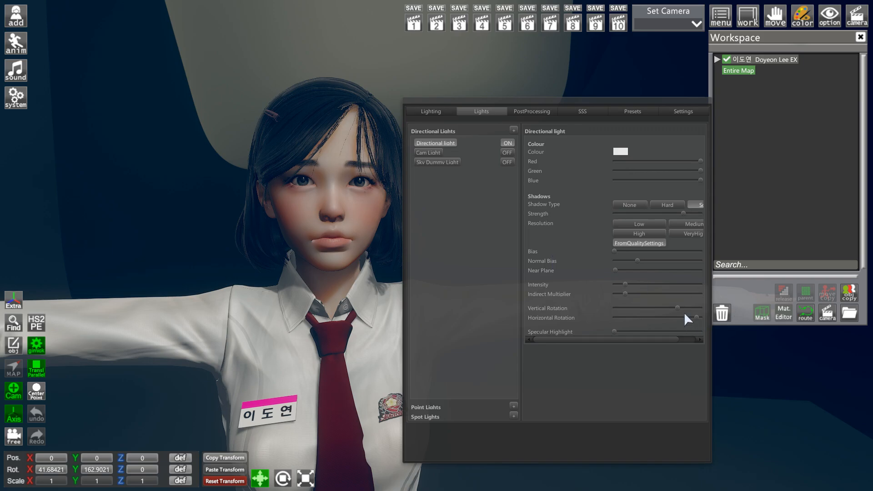
pyautogui.moveTo(676, 307)
pyautogui.mouseDown()
pyautogui.moveTo(659, 303)
pyautogui.moveTo(691, 302)
pyautogui.moveTo(672, 317)
pyautogui.moveTo(658, 305)
pyautogui.moveTo(689, 317)
pyautogui.mouseUp()
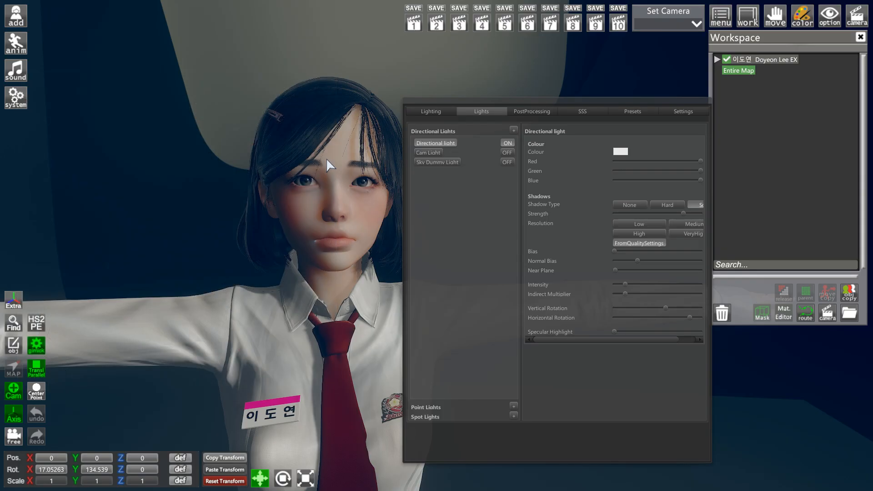
# Add a second directional light, select it and open its light controls
pyautogui.click(513, 131)
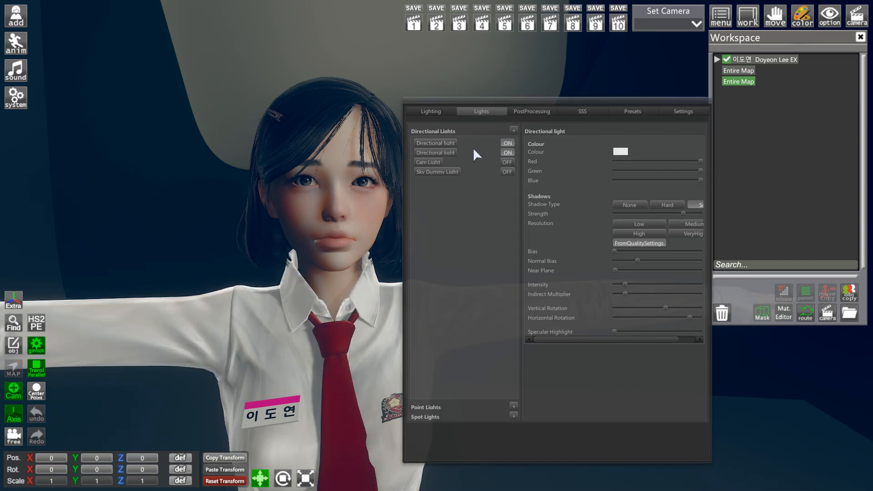
pyautogui.click(448, 143)
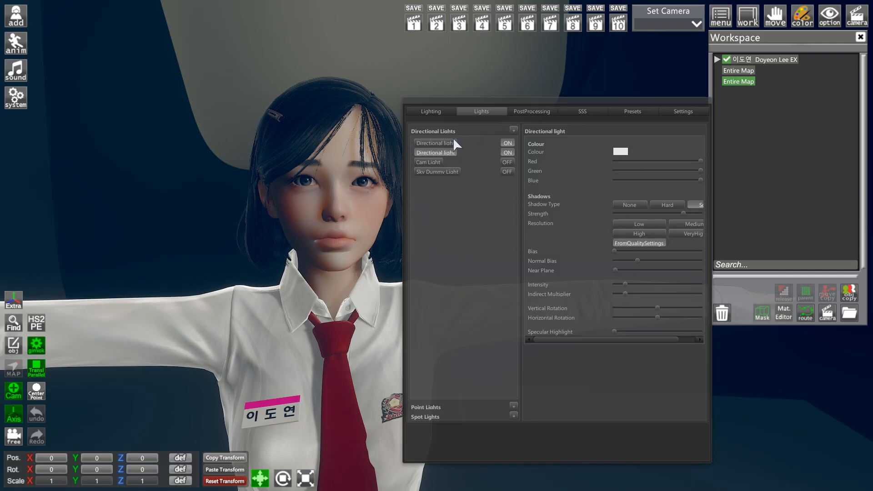
pyautogui.click(16, 44)
pyautogui.click(87, 26)
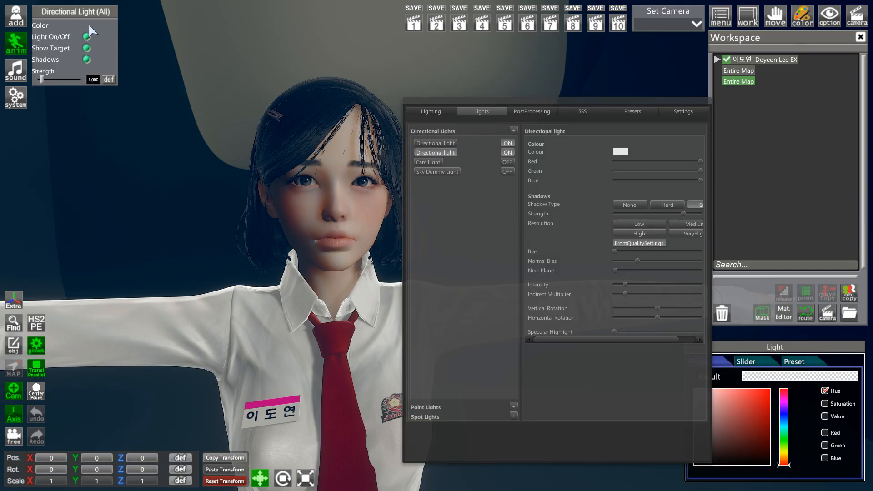
pyautogui.click(743, 74)
pyautogui.click(737, 82)
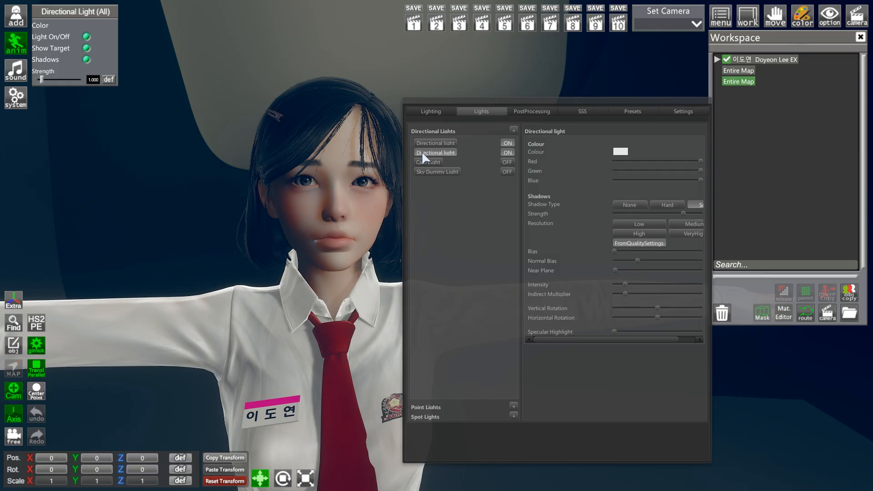
pyautogui.click(448, 152)
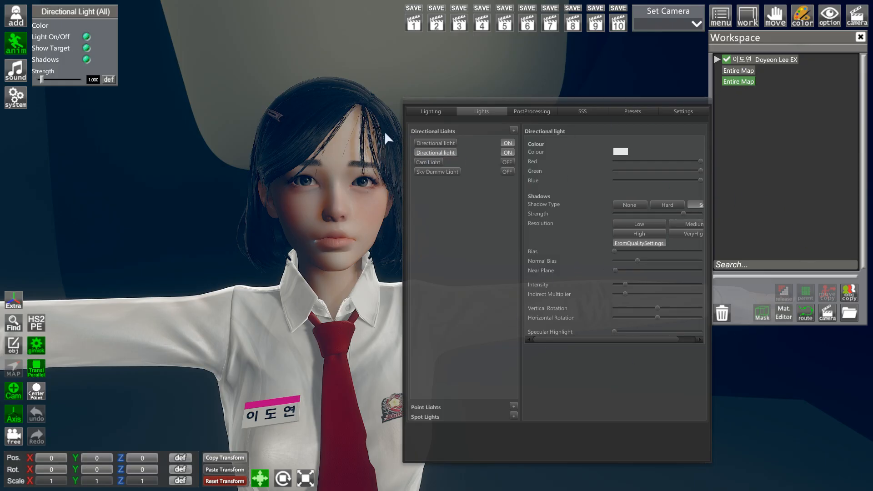
# Set the second directional light's vertical rotation to about -37.9 and horizontal rotation to 180, checking the face up close
pyautogui.moveTo(320, 160)
pyautogui.mouseDown()
pyautogui.moveTo(358, 216)
pyautogui.moveTo(349, 216)
pyautogui.mouseUp()
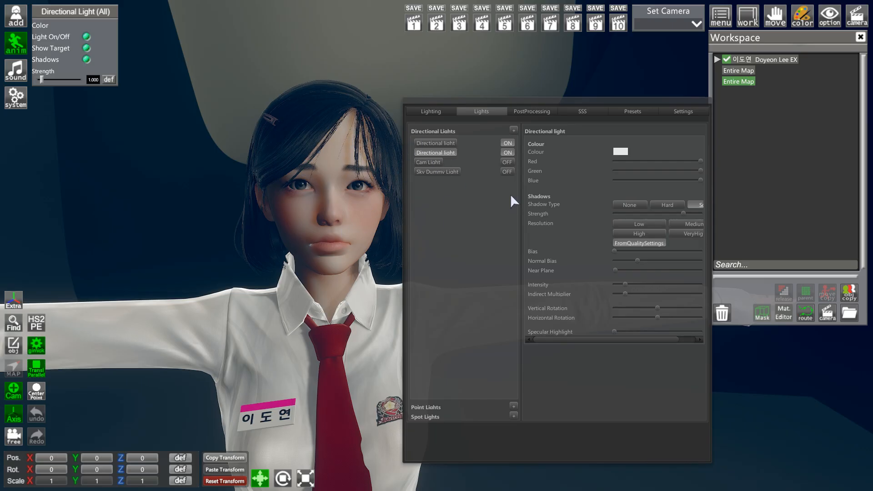
pyautogui.moveTo(336, 196); pyautogui.dragTo(357, 195)
pyautogui.moveTo(657, 308); pyautogui.dragTo(683, 304)
pyautogui.moveTo(622, 307); pyautogui.dragTo(708, 318)
pyautogui.moveTo(214, 226); pyautogui.dragTo(214, 226, button='right')
pyautogui.moveTo(222, 226); pyautogui.dragTo(222, 228)
pyautogui.moveTo(200, 226); pyautogui.dragTo(200, 225, button='right')
pyautogui.moveTo(200, 225); pyautogui.dragTo(214, 225)
pyautogui.moveTo(214, 226); pyautogui.dragTo(215, 225, button='right')
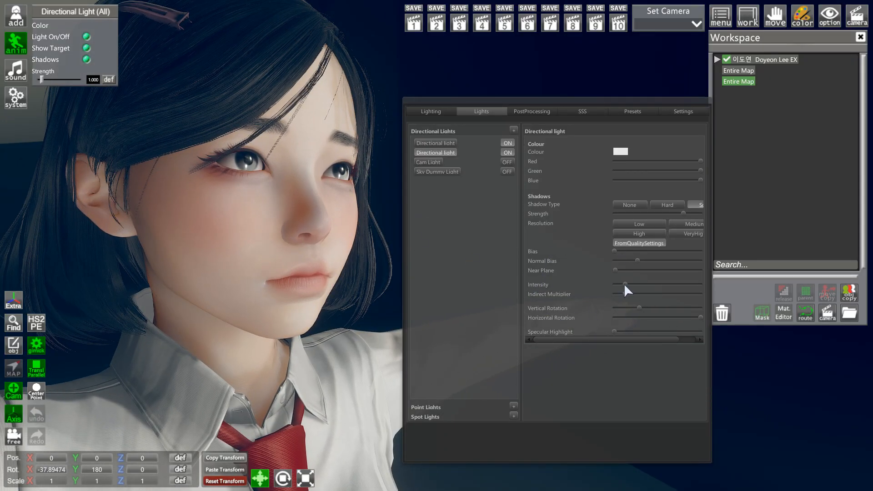
# Lower the second directional light's intensity to about 0.58 and check the face from several angles
pyautogui.moveTo(624, 283); pyautogui.dragTo(618, 285)
pyautogui.scroll(-5, 191, 183)
pyautogui.moveTo(191, 182); pyautogui.dragTo(215, 167)
pyautogui.scroll(4, 209, 168)
pyautogui.moveTo(209, 167); pyautogui.dragTo(340, 120, button='right')
pyautogui.moveTo(319, 114); pyautogui.dragTo(352, 117)
pyautogui.moveTo(353, 117); pyautogui.dragTo(349, 118, button='right')
pyautogui.moveTo(349, 117); pyautogui.dragTo(243, 129)
pyautogui.moveTo(243, 129); pyautogui.dragTo(243, 129, button='right')
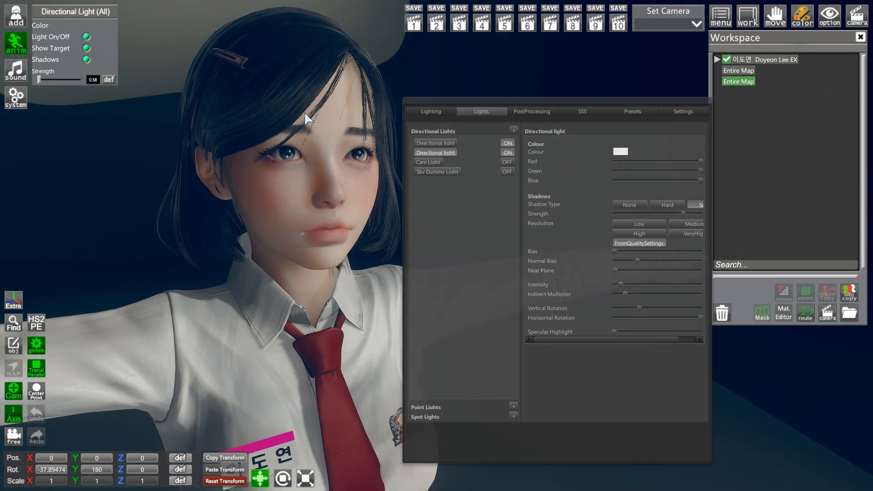
pyautogui.scroll(-5, 226, 183)
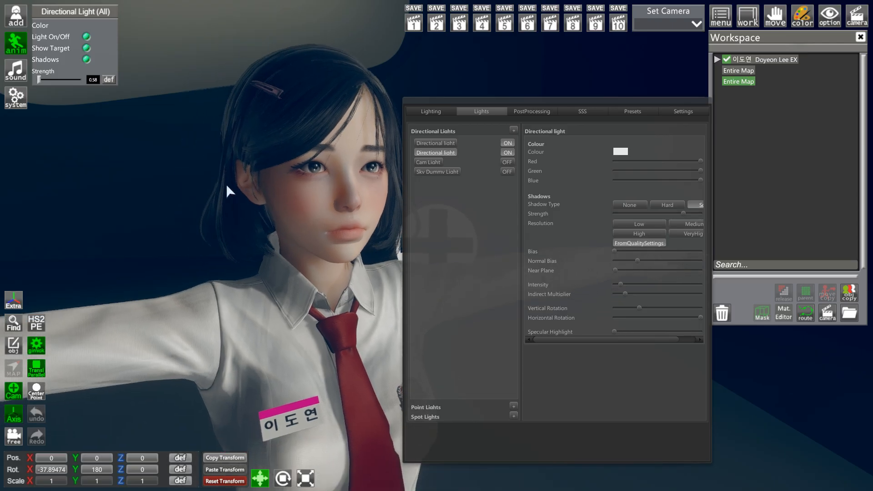
# Add a third directional light and toggle it off and on to compare its effect on the character's back
pyautogui.click(512, 130)
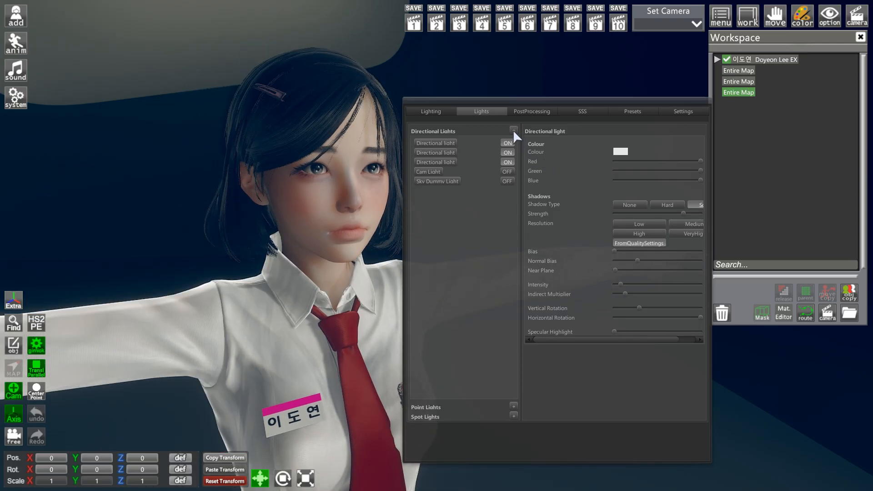
pyautogui.click(440, 163)
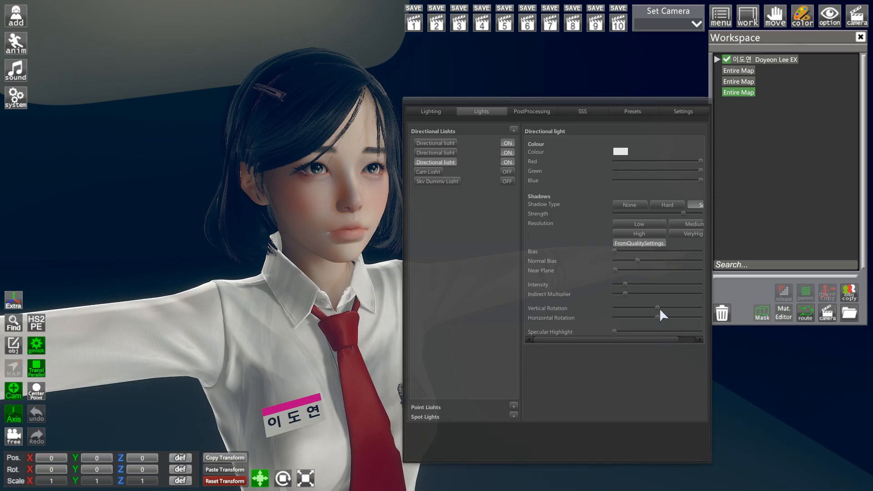
pyautogui.scroll(-5, 235, 206)
pyautogui.moveTo(235, 206)
pyautogui.mouseDown()
pyautogui.moveTo(249, 204)
pyautogui.moveTo(236, 209)
pyautogui.mouseUp()
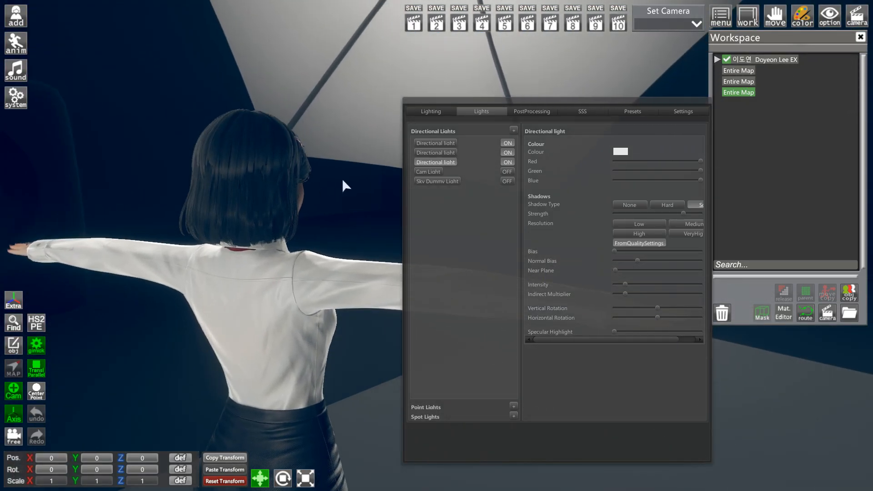
pyautogui.click(508, 163)
pyautogui.click(508, 162)
pyautogui.moveTo(214, 200); pyautogui.dragTo(269, 175)
pyautogui.scroll(5, 310, 193)
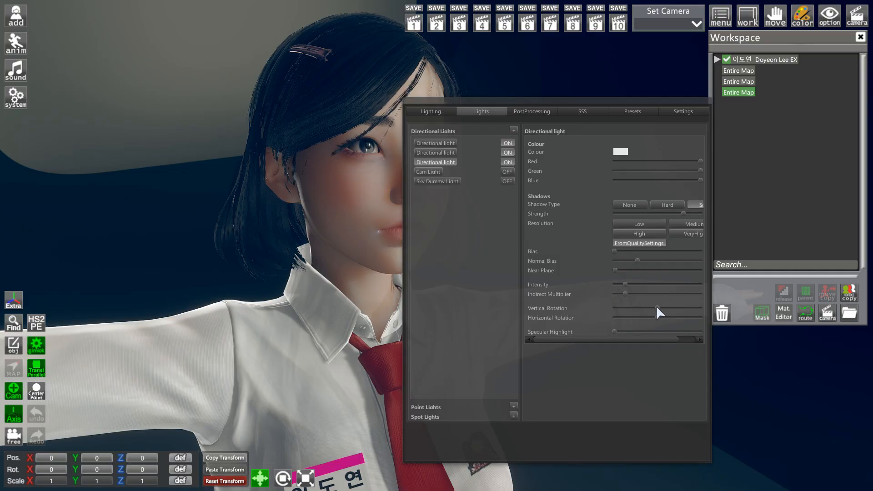
# Set the third directional light's vertical rotation to about -19.9 and horizontal rotation to about -30.3
pyautogui.moveTo(657, 306); pyautogui.dragTo(649, 303)
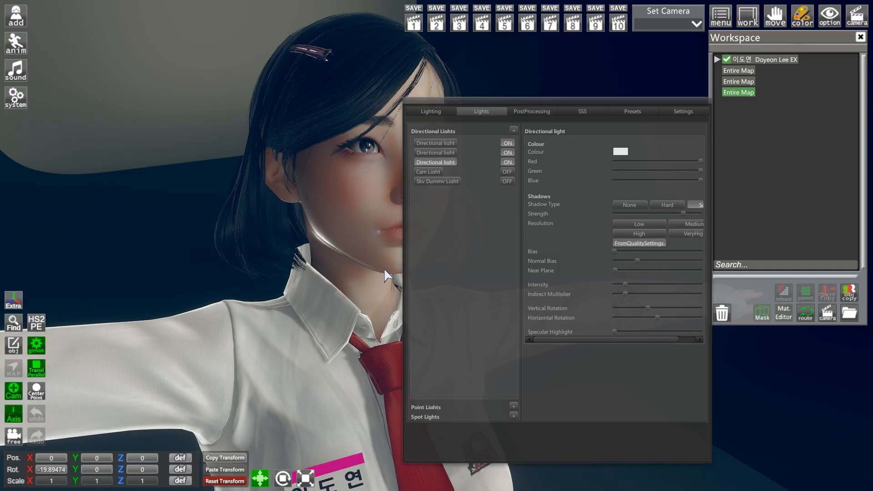
pyautogui.moveTo(305, 199); pyautogui.dragTo(364, 295)
pyautogui.moveTo(661, 319)
pyautogui.mouseDown()
pyautogui.moveTo(669, 316)
pyautogui.moveTo(650, 315)
pyautogui.mouseUp()
pyautogui.moveTo(314, 216); pyautogui.dragTo(315, 212)
pyautogui.moveTo(316, 212); pyautogui.dragTo(313, 207, button='right')
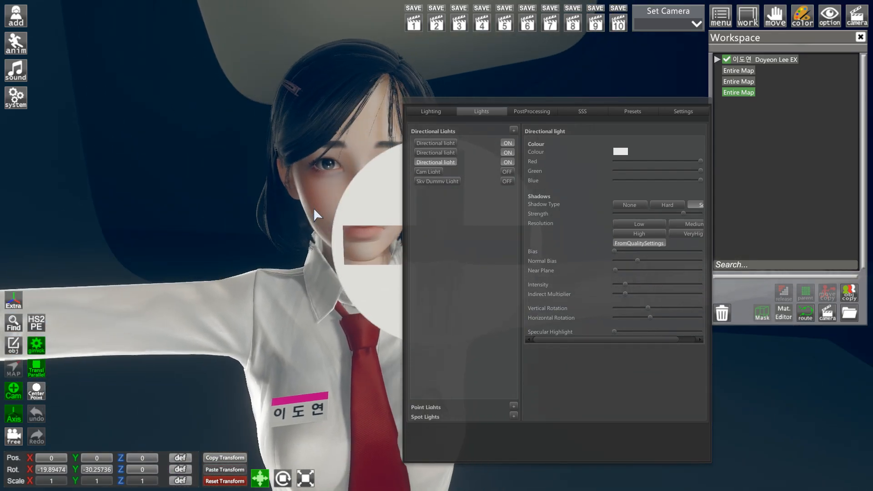
pyautogui.moveTo(313, 208); pyautogui.dragTo(314, 207)
# Tint the third directional light pale blue by lowering its red and green, and inspect the rim light on the character
pyautogui.moveTo(701, 161); pyautogui.dragTo(675, 171)
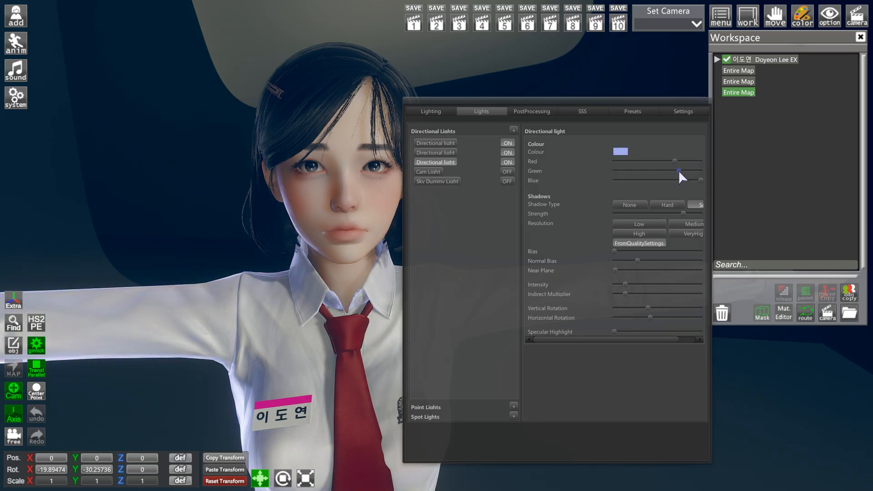
pyautogui.moveTo(272, 149); pyautogui.dragTo(176, 89)
pyautogui.moveTo(248, 134); pyautogui.dragTo(154, 137)
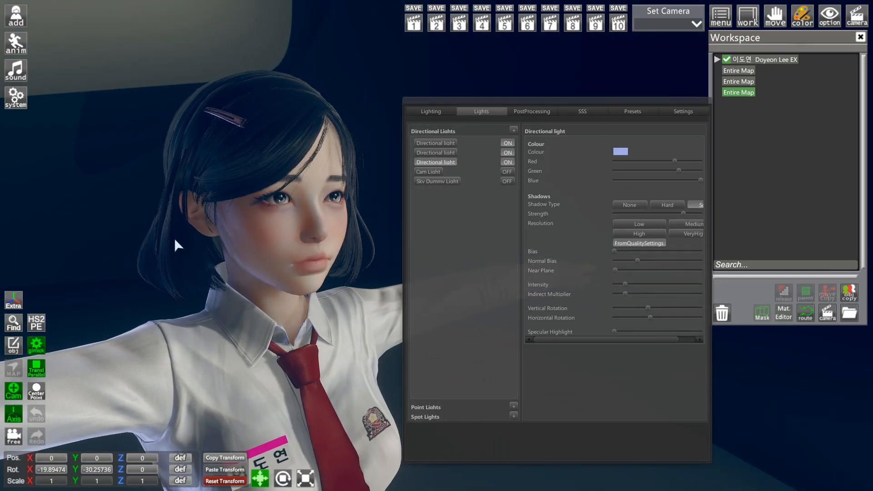
pyautogui.moveTo(350, 225); pyautogui.dragTo(332, 175)
pyautogui.moveTo(333, 177); pyautogui.dragTo(335, 176, button='right')
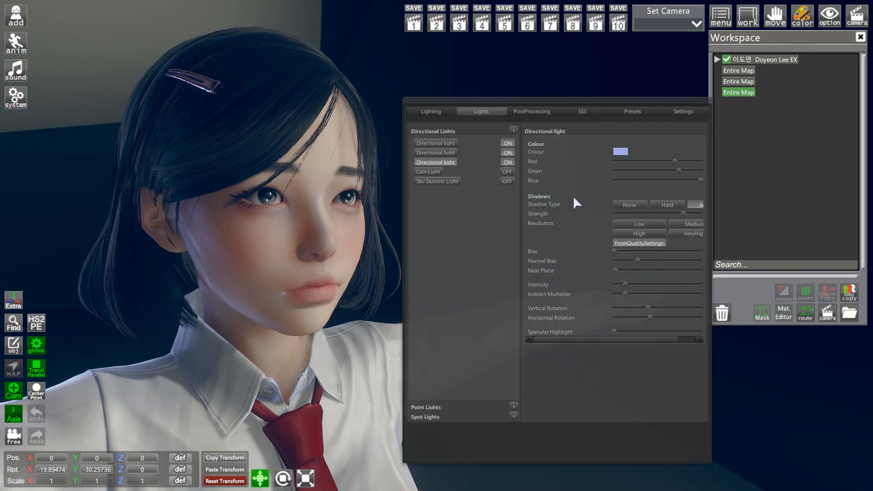
# Look over the post-processing and environment lighting settings while examining how the character is lit
pyautogui.click(527, 113)
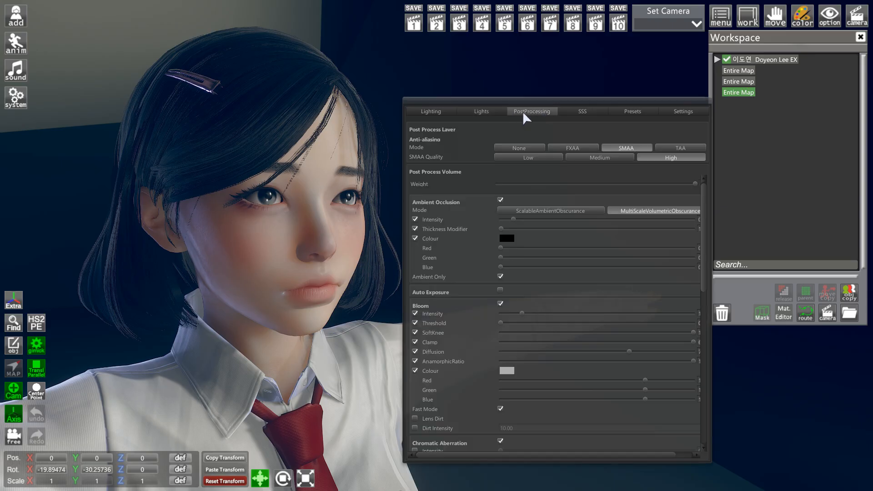
pyautogui.click(482, 112)
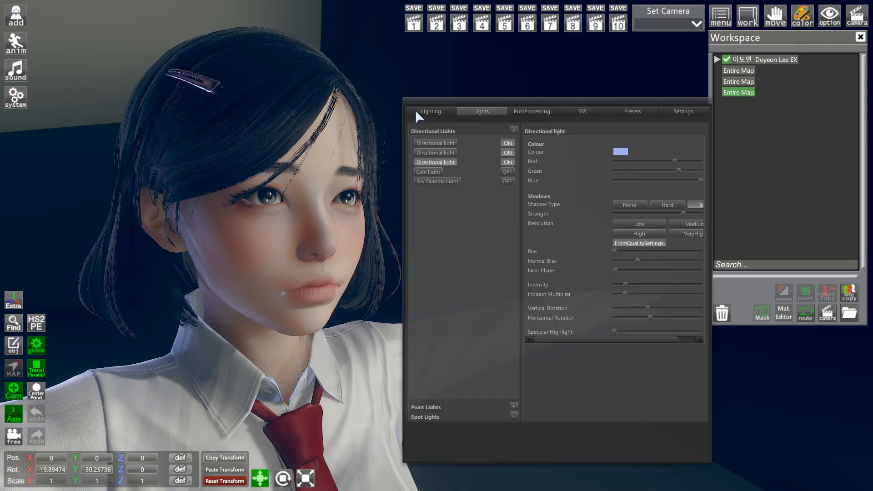
pyautogui.click(440, 112)
pyautogui.scroll(-2, 217, 172)
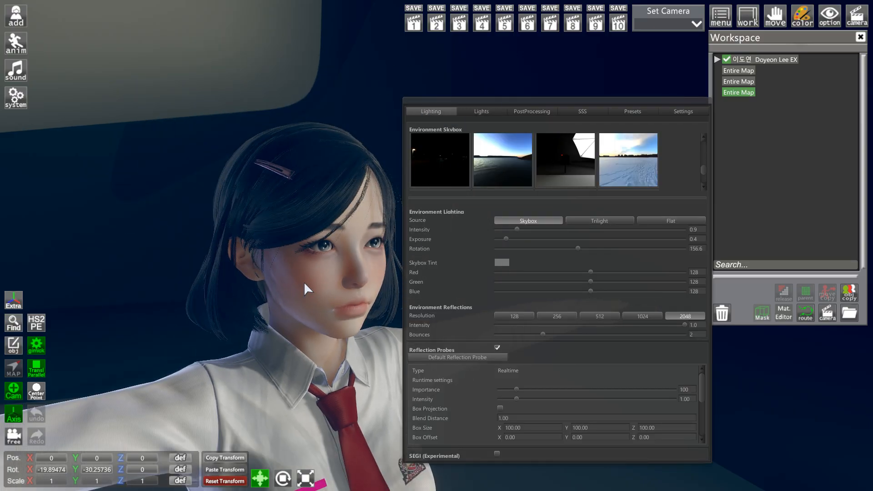
pyautogui.scroll(-5, 258, 252)
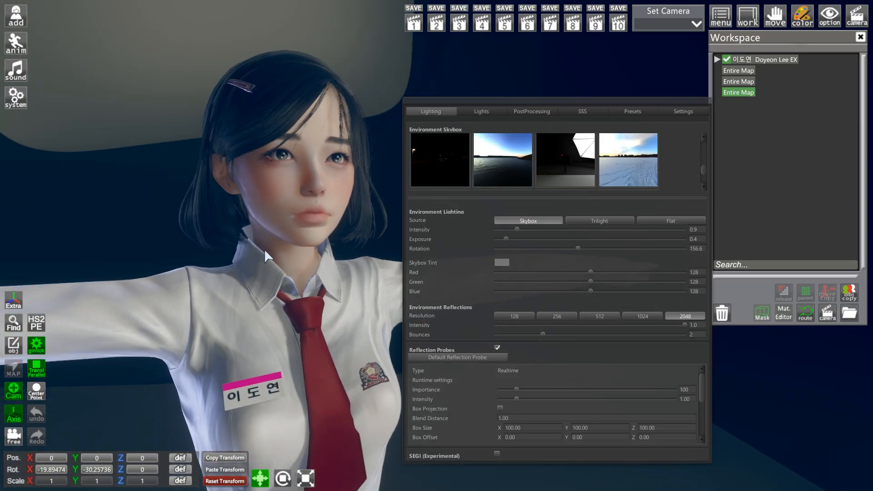
pyautogui.scroll(6, 286, 241)
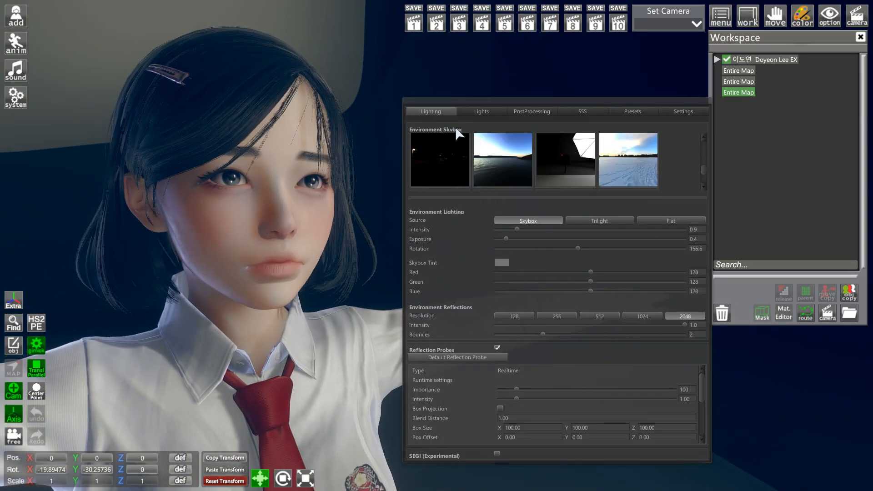
pyautogui.click(531, 112)
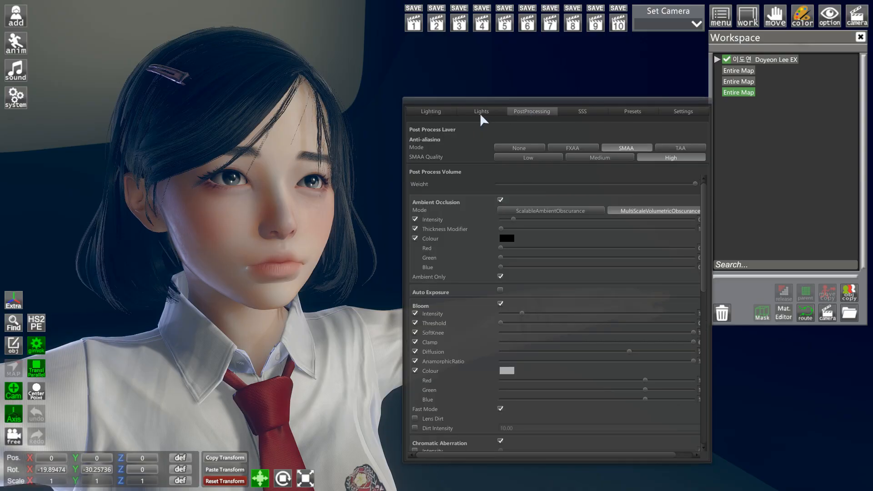
pyautogui.click(480, 113)
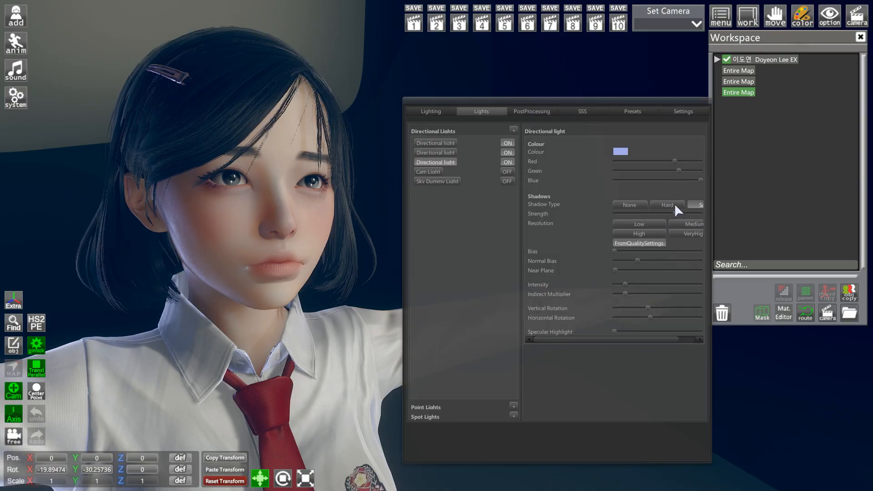
# Shift the third directional light's colour to lavender by raising its red, and slightly lower its shadow strength
pyautogui.moveTo(678, 162); pyautogui.dragTo(699, 162)
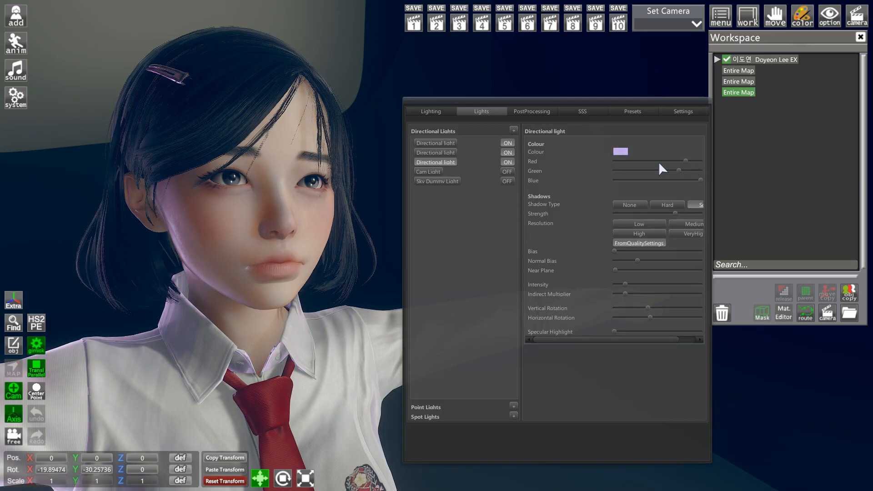
pyautogui.scroll(-5, 298, 140)
pyautogui.moveTo(298, 140); pyautogui.dragTo(334, 140)
pyautogui.scroll(5, 335, 141)
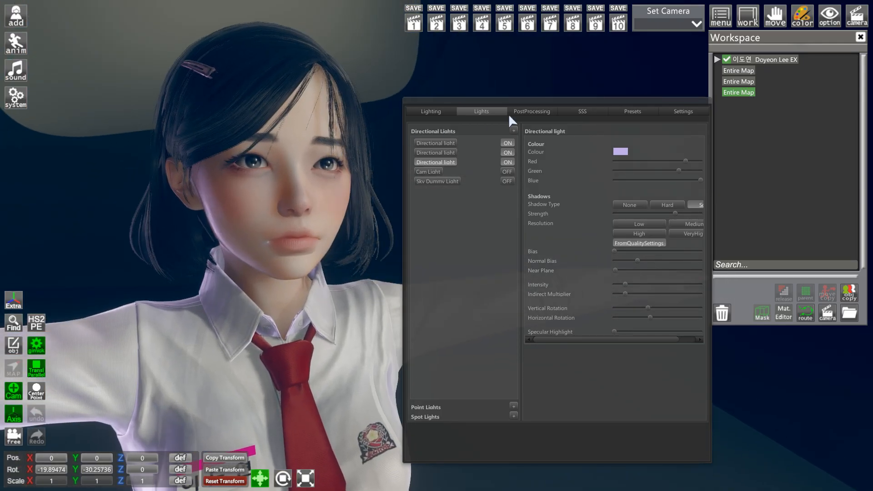
# Set the subsurface scattering red to 226, blur size to 2.5, postprocess iterations to 7 and shader iterations per pass to 13
pyautogui.click(583, 111)
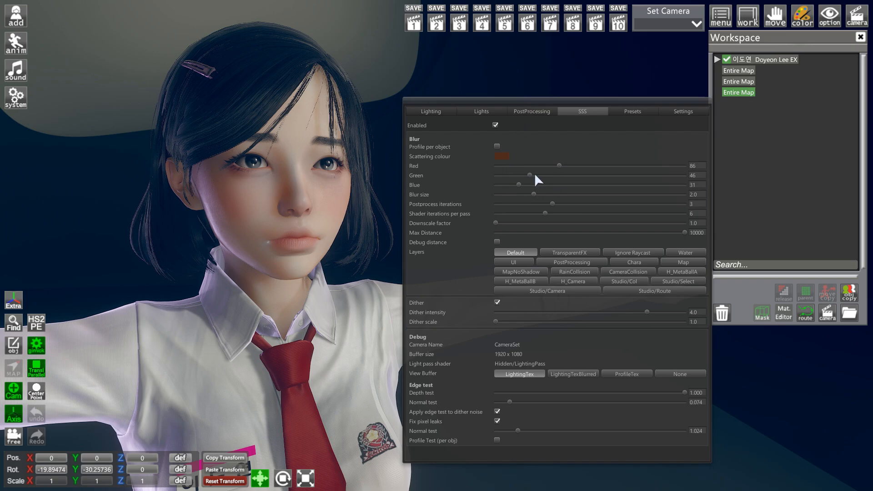
pyautogui.moveTo(558, 165); pyautogui.dragTo(668, 162)
pyautogui.moveTo(558, 204); pyautogui.dragTo(629, 206)
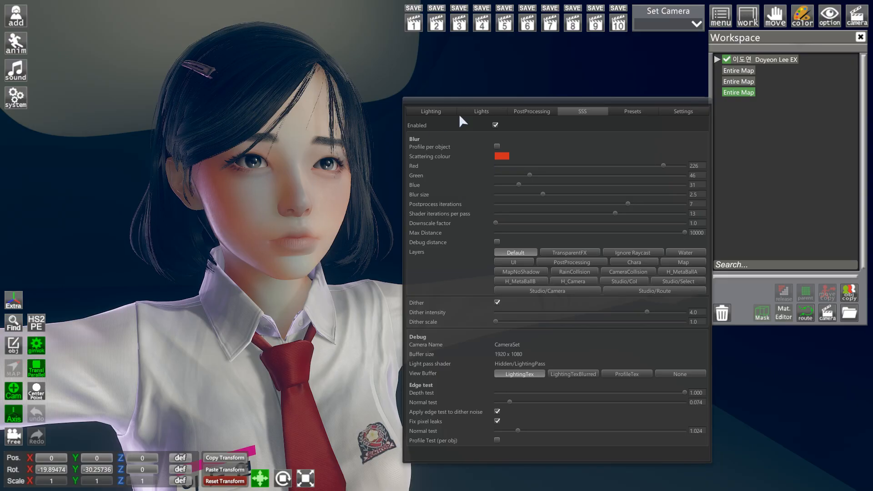
# Toggle subsurface scattering off and on to compare its effect on the character's skin
pyautogui.click(496, 125)
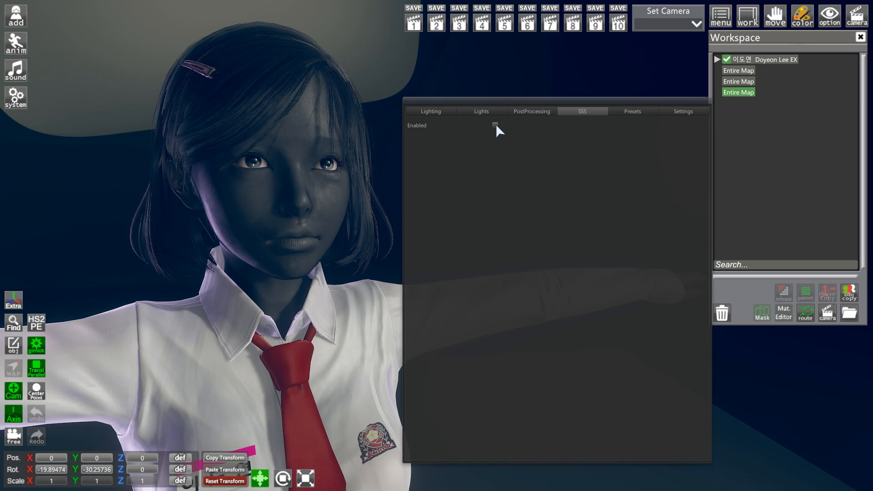
pyautogui.click(495, 124)
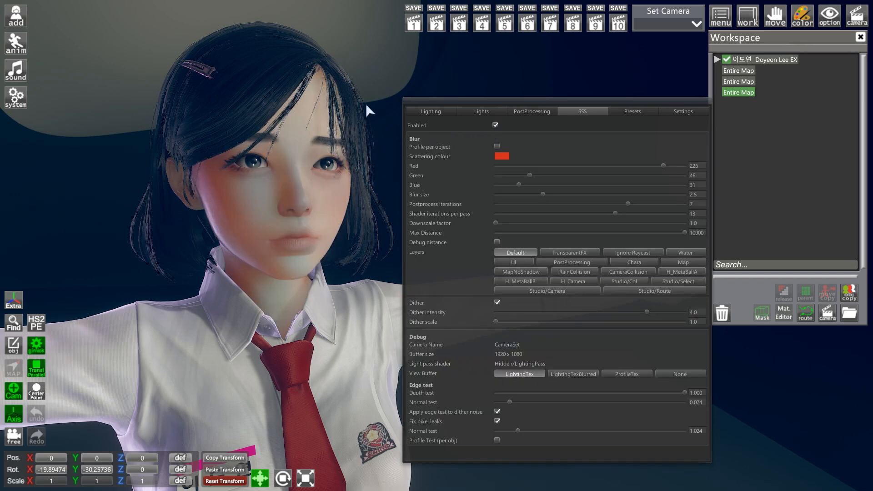
pyautogui.moveTo(315, 159); pyautogui.dragTo(315, 159, button='right')
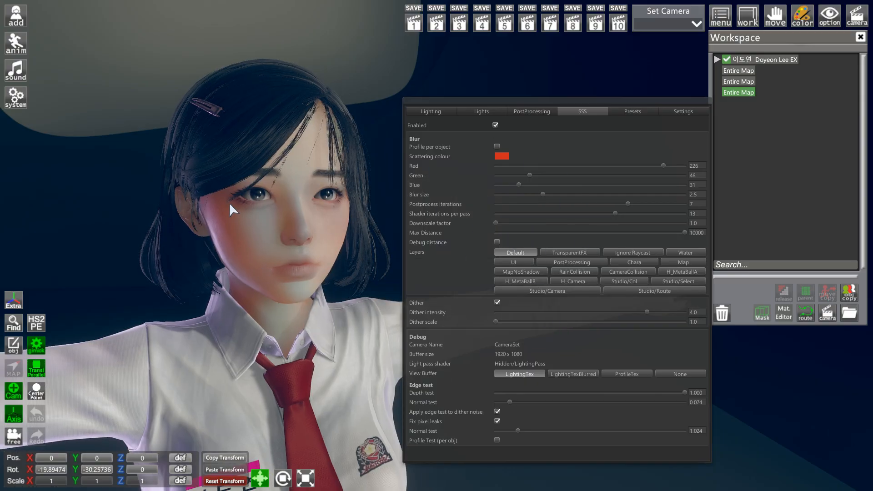
# Try low and high dither intensities for the subsurface scattering on the character's skin, settling on 1.8
pyautogui.moveTo(329, 201); pyautogui.dragTo(328, 195)
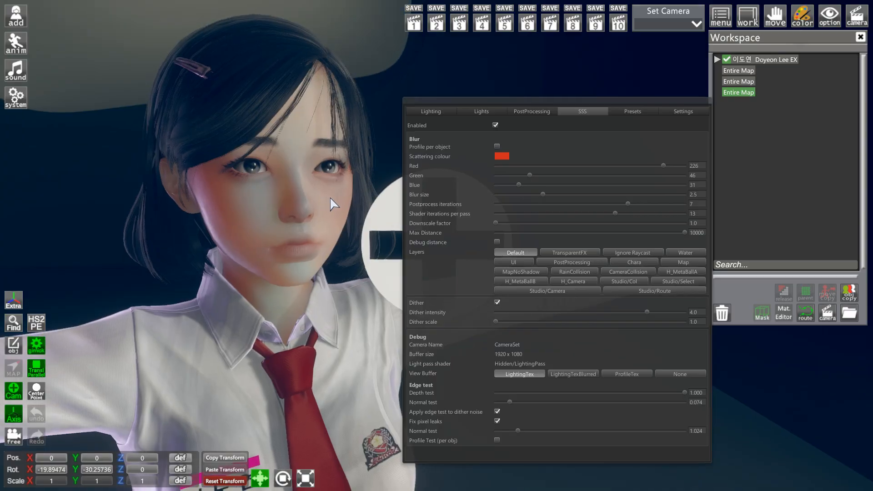
pyautogui.moveTo(633, 312); pyautogui.dragTo(464, 311)
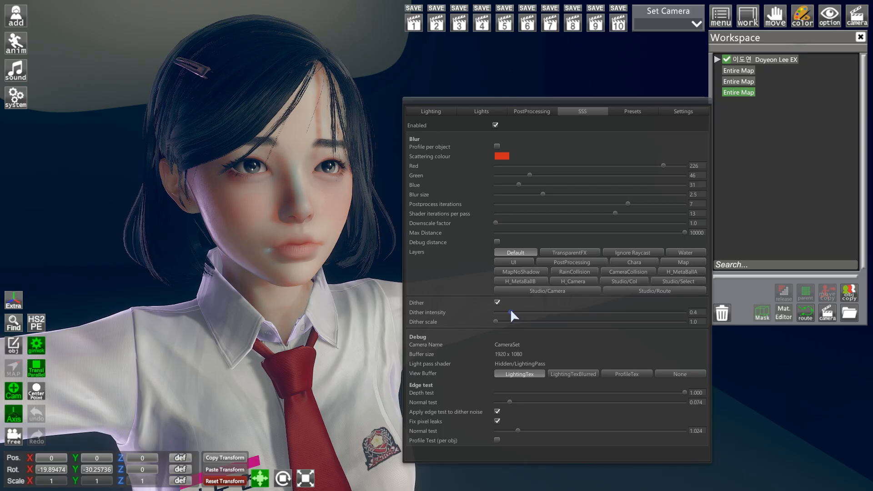
pyautogui.moveTo(528, 312); pyautogui.dragTo(639, 308)
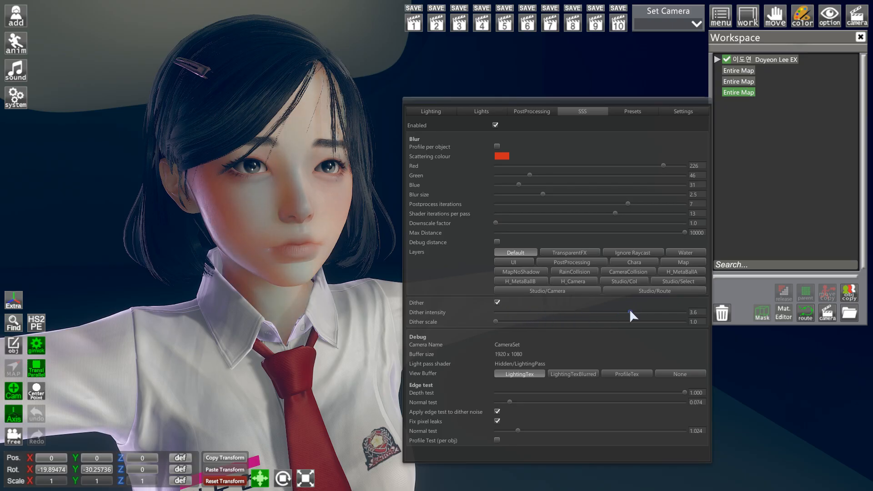
pyautogui.click(568, 312)
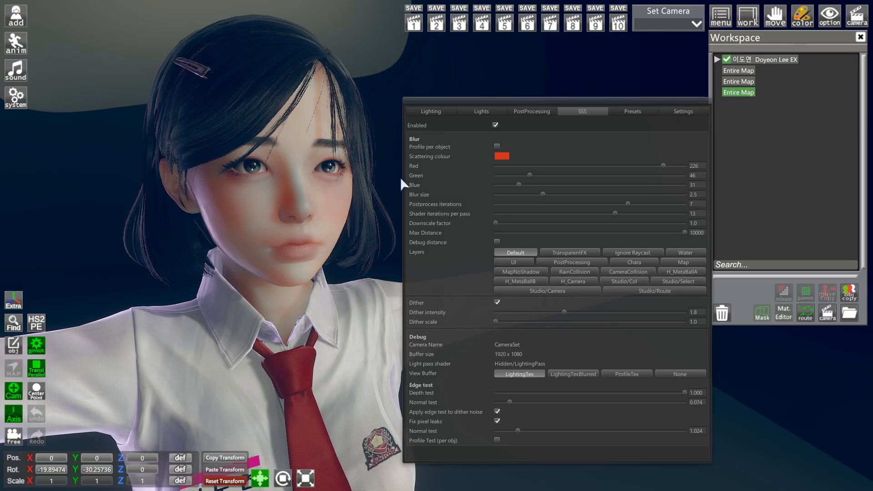
# Look over the directional light and environment lighting settings while examining the character from different distances
pyautogui.click(487, 111)
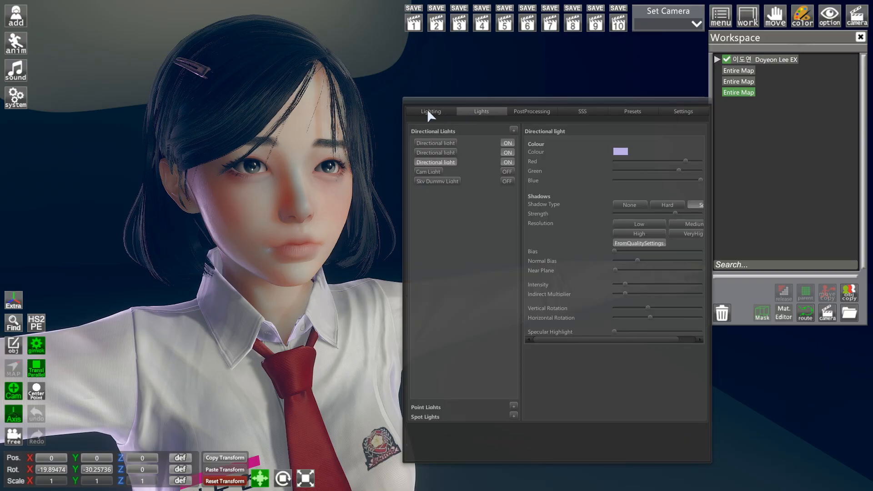
pyautogui.click(427, 109)
pyautogui.scroll(-5, 243, 106)
pyautogui.moveTo(241, 103); pyautogui.dragTo(363, 154)
pyautogui.scroll(5, 369, 155)
pyautogui.scroll(8, 372, 151)
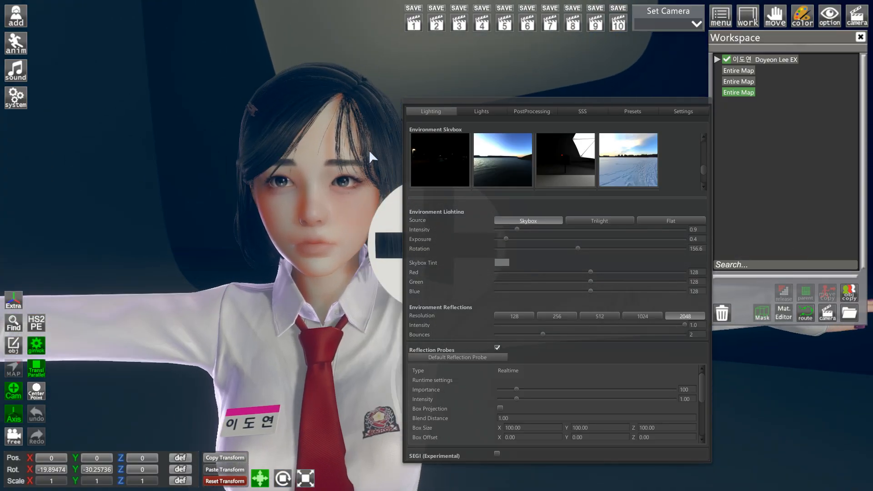
pyautogui.scroll(-5, 358, 149)
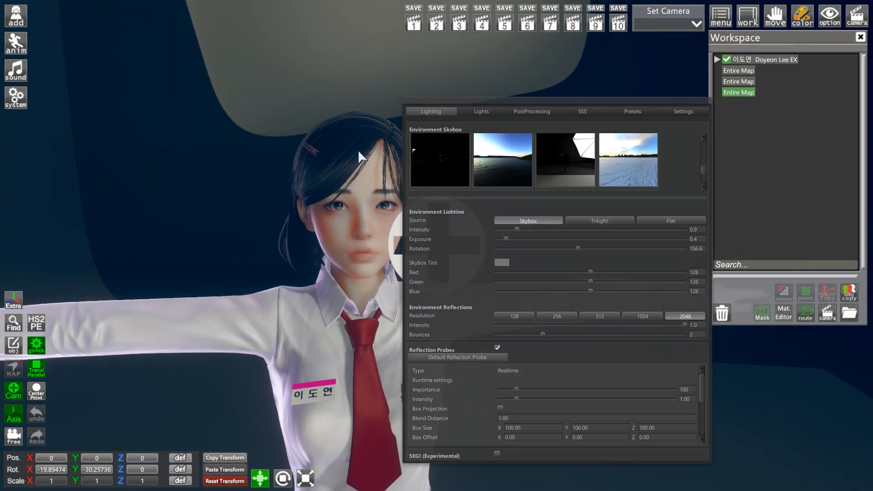
pyautogui.scroll(5, 296, 80)
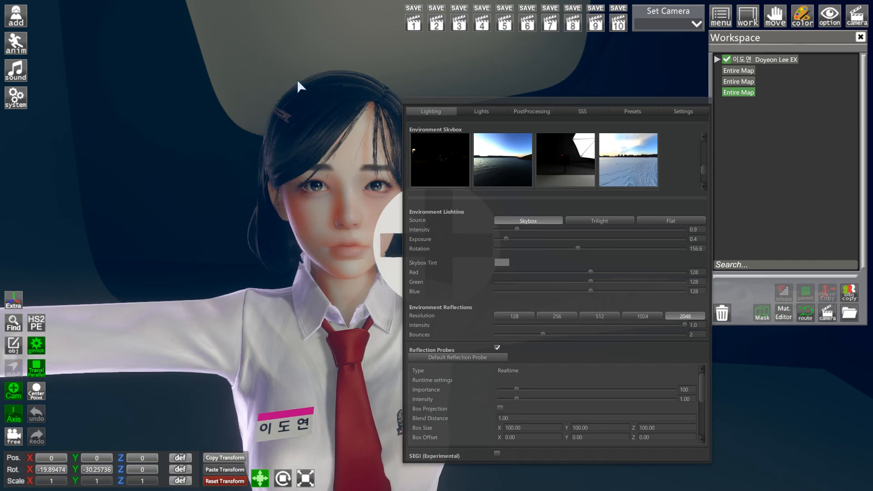
pyautogui.moveTo(286, 121); pyautogui.dragTo(284, 121)
# Set the scattering blur size to 1.7, postprocess iterations to 8 and shader iterations per pass to 15, reducing dither intensity and scattering red
pyautogui.click(587, 112)
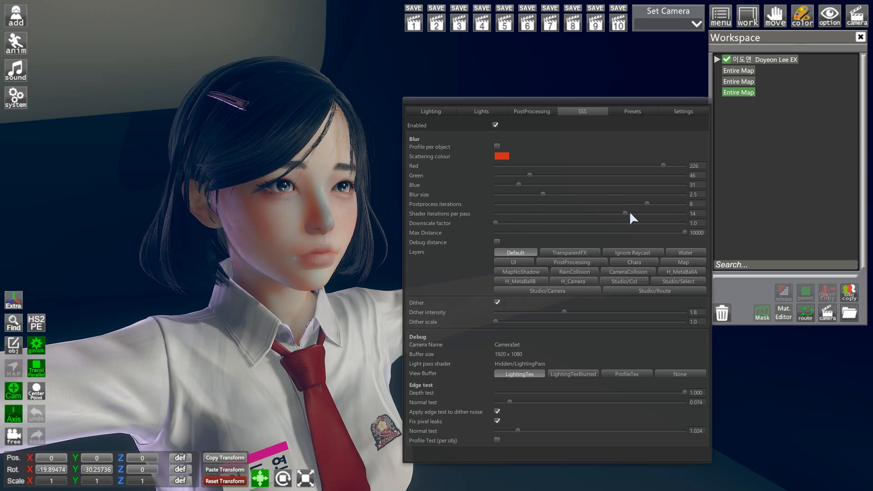
pyautogui.moveTo(513, 197); pyautogui.dragTo(510, 201)
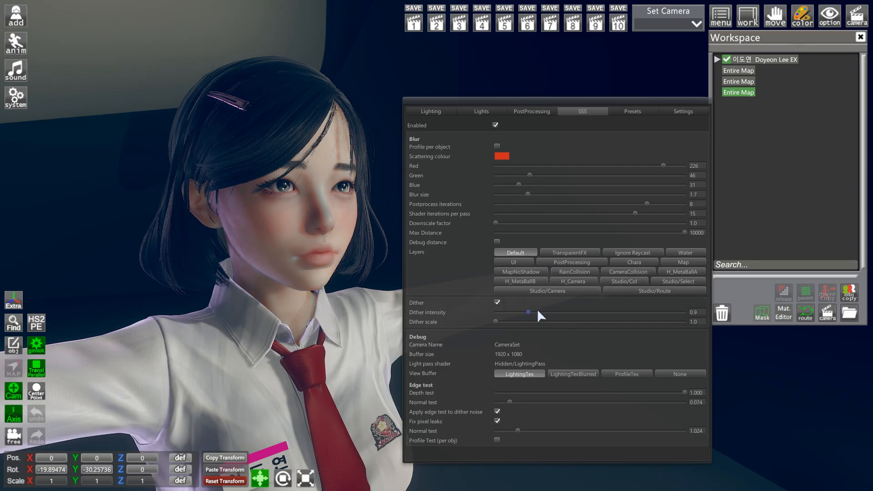
pyautogui.moveTo(260, 211)
pyautogui.mouseDown()
pyautogui.moveTo(332, 209)
pyautogui.moveTo(424, 181)
pyautogui.mouseUp()
pyautogui.moveTo(662, 162); pyautogui.dragTo(631, 167)
# Hide the graphics settings window and examine the character's lit skin from several angles and up close
pyautogui.moveTo(337, 182)
pyautogui.mouseDown()
pyautogui.moveTo(319, 174)
pyautogui.moveTo(359, 166)
pyautogui.mouseUp()
pyautogui.scroll(-3, 327, 172)
pyautogui.press('F5')
pyautogui.moveTo(398, 153)
pyautogui.mouseDown(button='right')
pyautogui.moveTo(364, 154)
pyautogui.moveTo(427, 159)
pyautogui.moveTo(413, 153)
pyautogui.mouseUp(button='right')
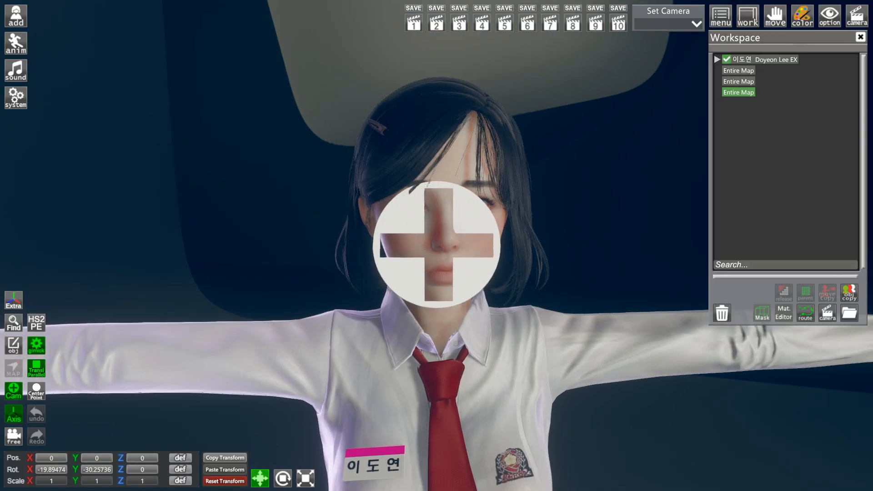
pyautogui.moveTo(557, 198); pyautogui.dragTo(572, 198, button='right')
pyautogui.moveTo(573, 199); pyautogui.dragTo(637, 200)
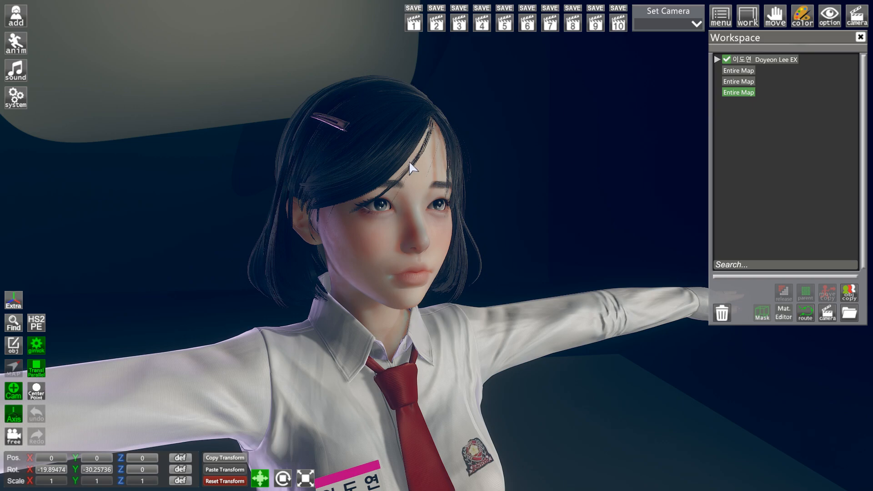
pyautogui.moveTo(476, 258); pyautogui.dragTo(496, 254, button='right')
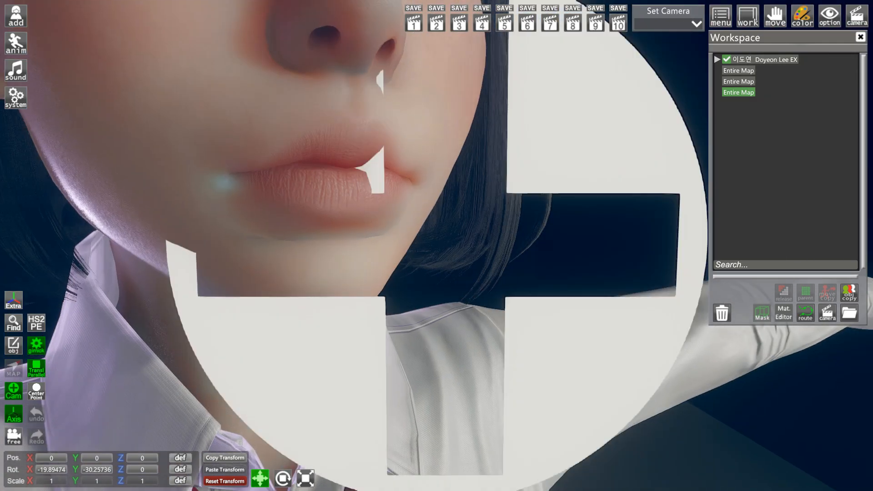
pyautogui.moveTo(414, 193); pyautogui.dragTo(430, 192)
pyautogui.moveTo(552, 188); pyautogui.dragTo(609, 188, button='right')
pyautogui.moveTo(552, 188); pyautogui.dragTo(510, 190)
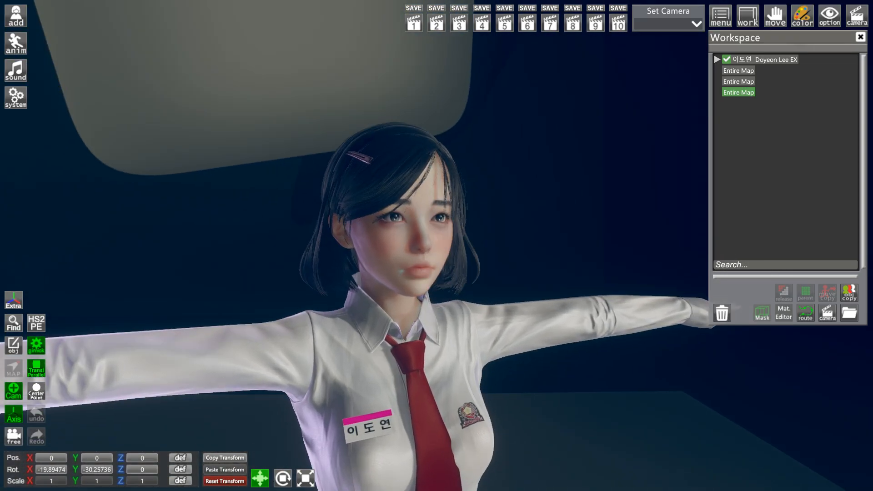
# Apply the Standing 1 pose from the Studio Gravure animations to the character and inspect the lighting on it
pyautogui.click(769, 60)
pyautogui.click(16, 43)
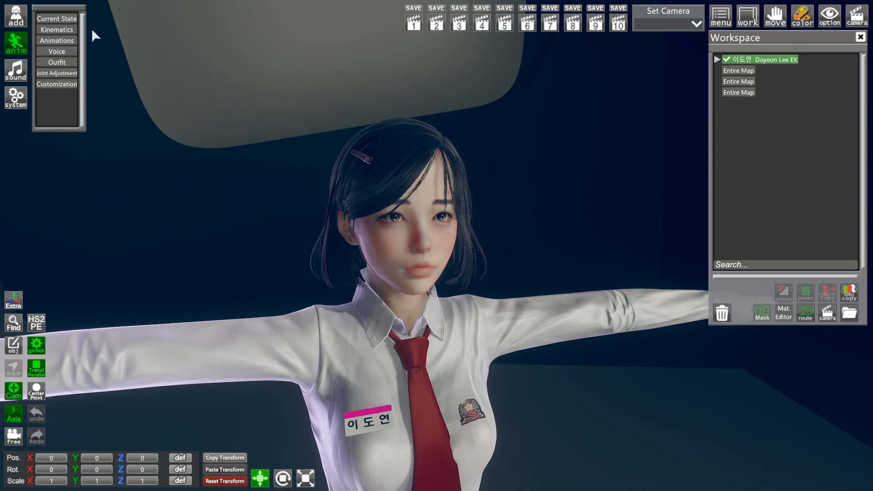
pyautogui.click(61, 41)
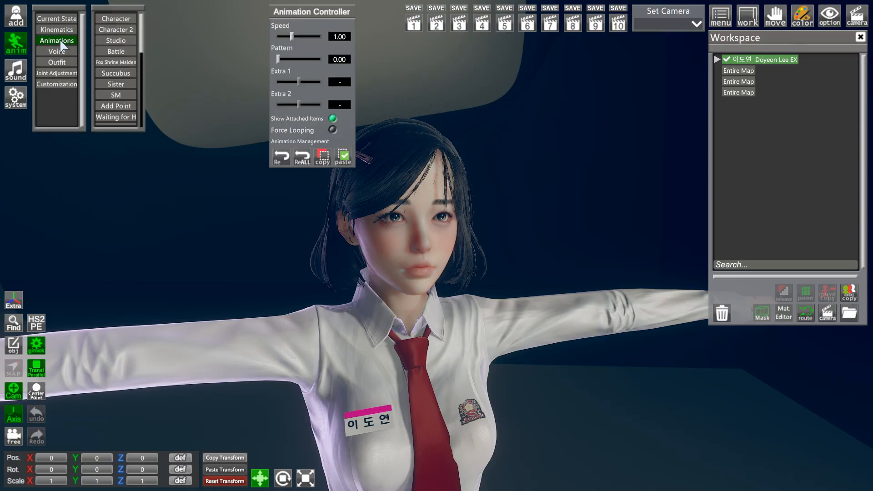
pyautogui.click(126, 19)
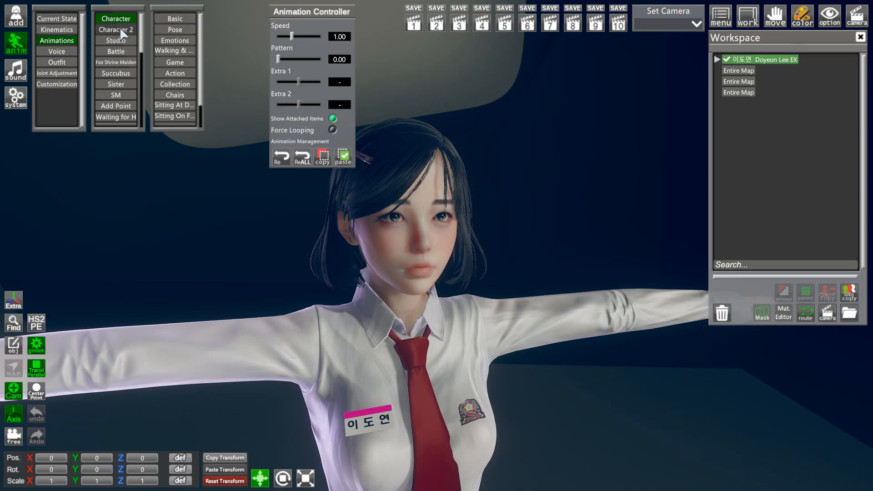
pyautogui.click(120, 29)
pyautogui.click(119, 40)
pyautogui.click(174, 19)
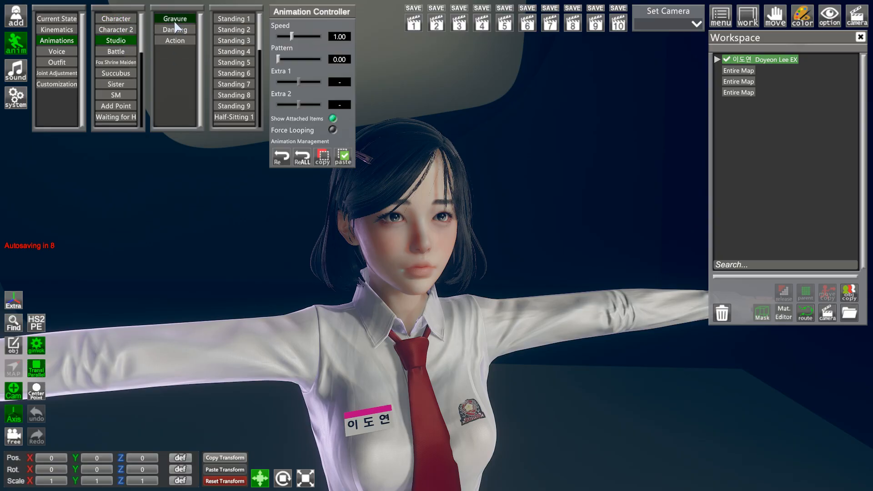
pyautogui.click(241, 21)
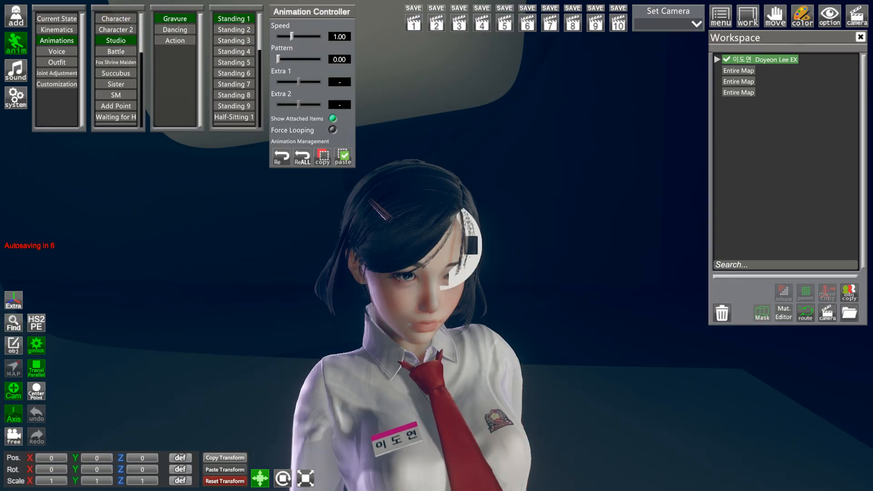
pyautogui.moveTo(436, 246); pyautogui.dragTo(478, 223, button='right')
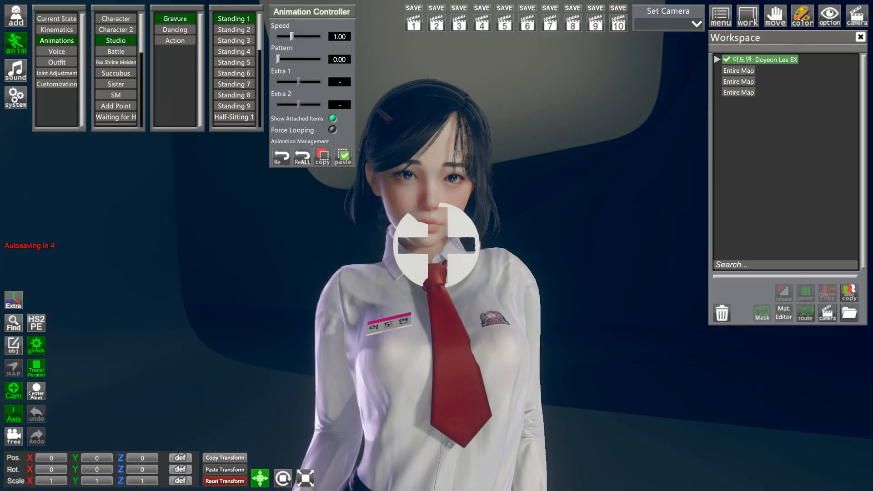
pyautogui.moveTo(477, 223); pyautogui.dragTo(545, 228)
pyautogui.moveTo(546, 227); pyautogui.dragTo(564, 225, button='right')
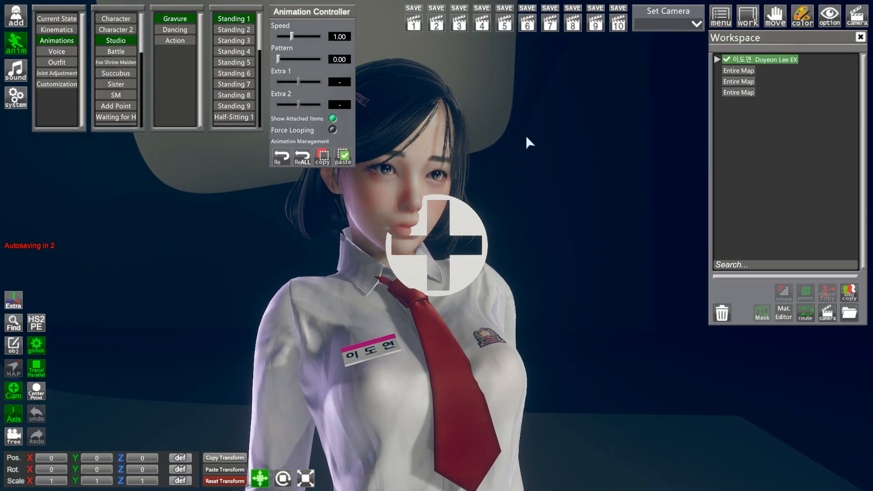
# Browse the Character and Battle animation categories and apply the female Fighting A1 battle animation to the character
pyautogui.click(112, 29)
pyautogui.click(121, 18)
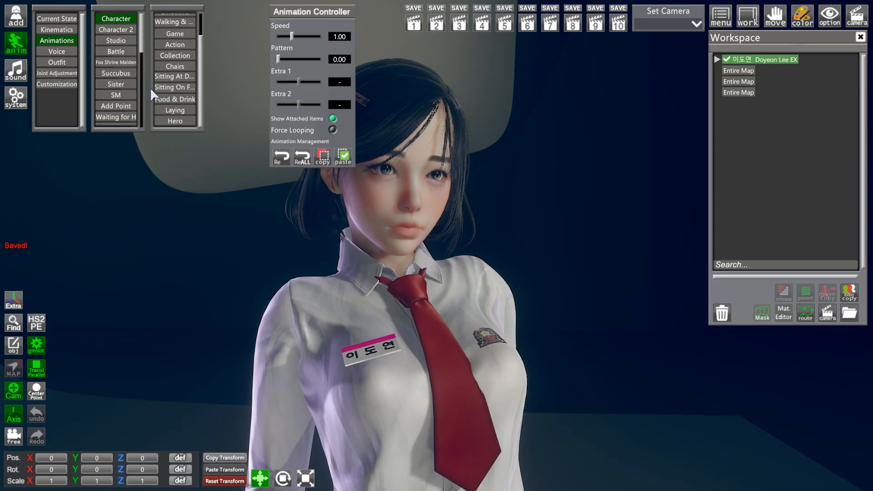
pyautogui.click(120, 52)
pyautogui.click(182, 18)
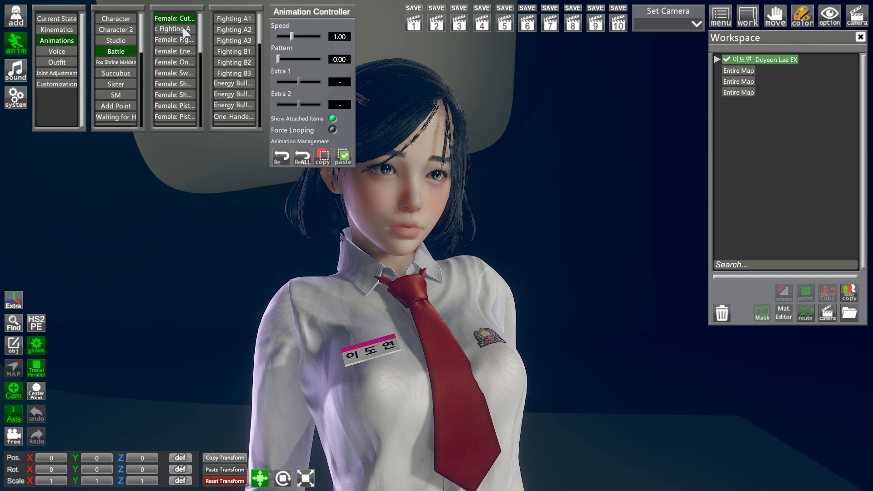
pyautogui.click(233, 18)
pyautogui.moveTo(514, 166); pyautogui.dragTo(501, 160)
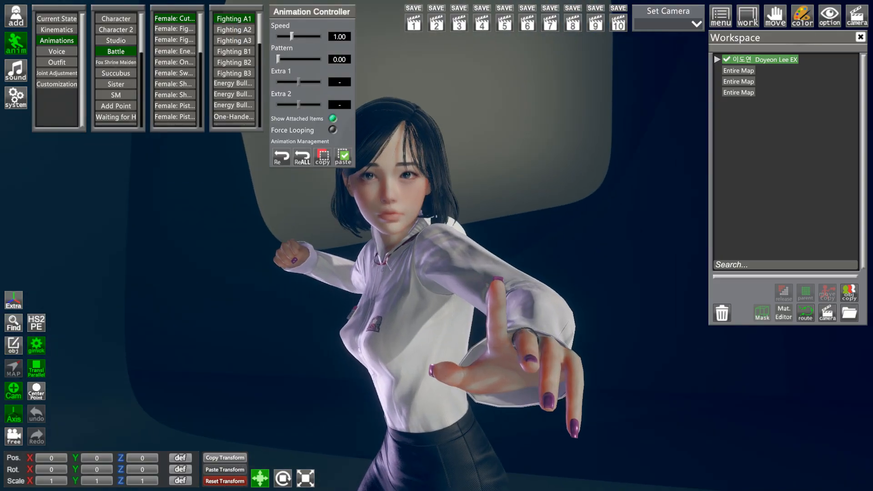
# Preview the Fighting A2, A3, B1, B2 and B3 battle animations on the character
pyautogui.click(234, 29)
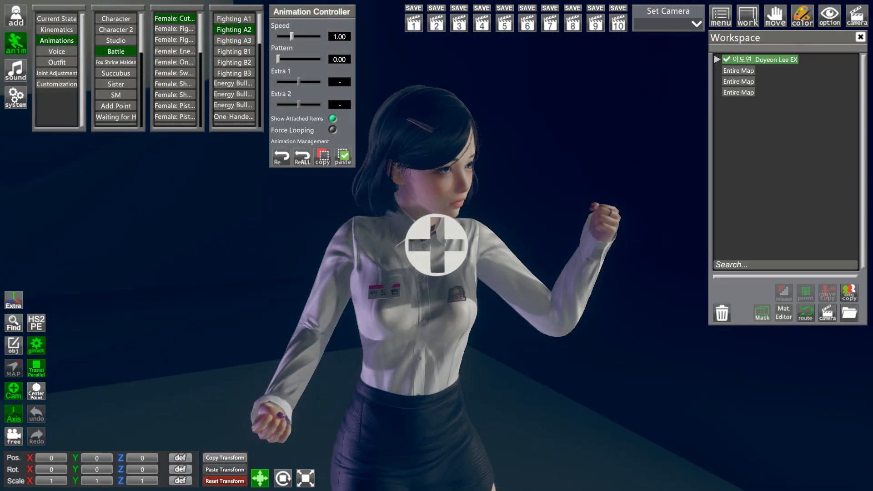
pyautogui.click(244, 41)
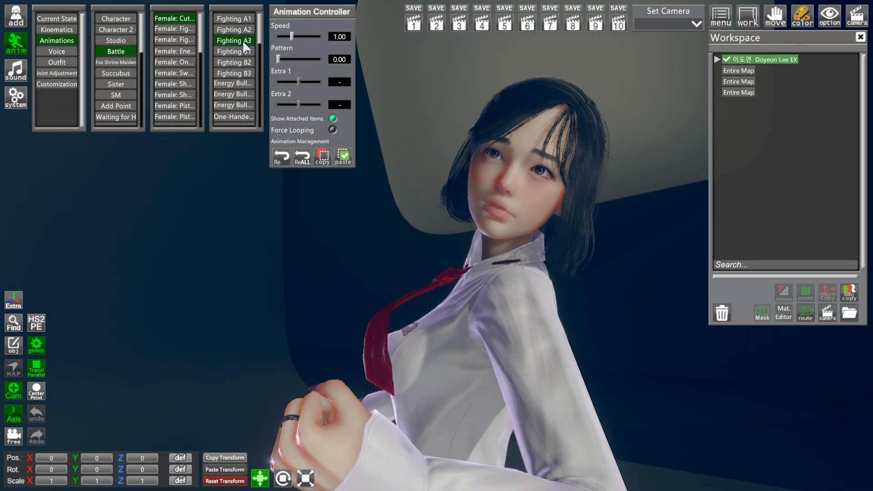
pyautogui.click(242, 53)
pyautogui.click(245, 62)
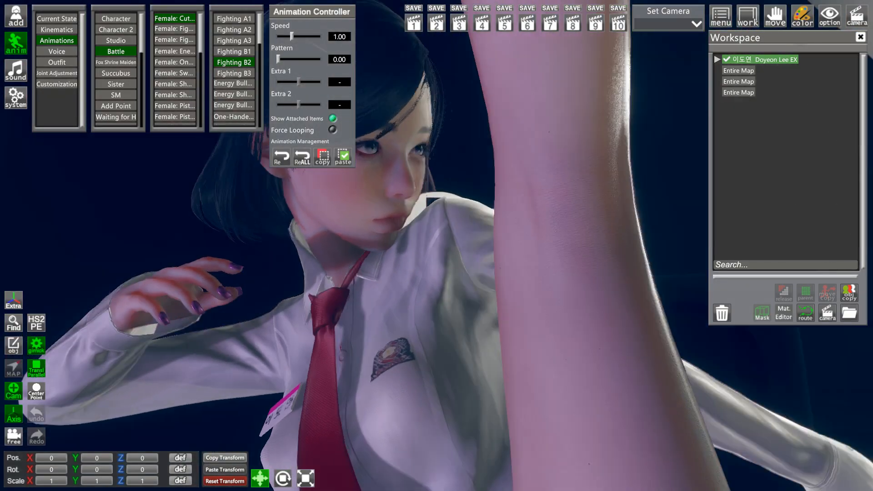
pyautogui.click(241, 72)
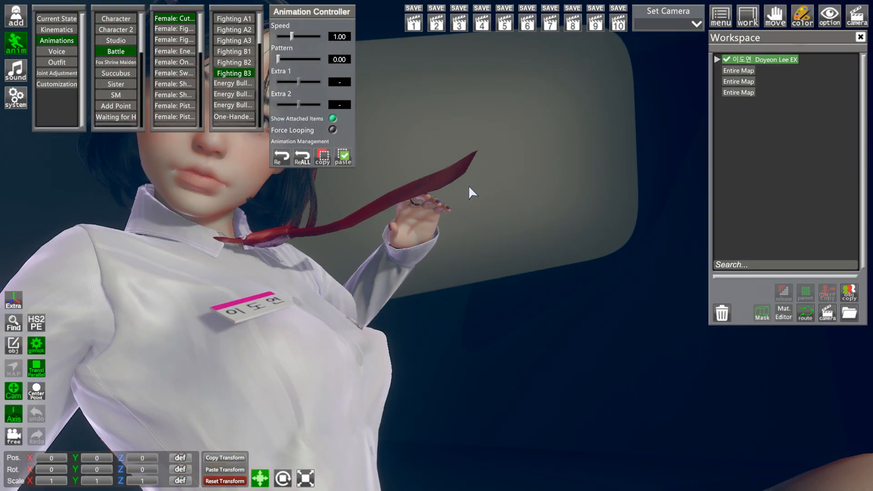
pyautogui.moveTo(470, 186); pyautogui.dragTo(423, 184)
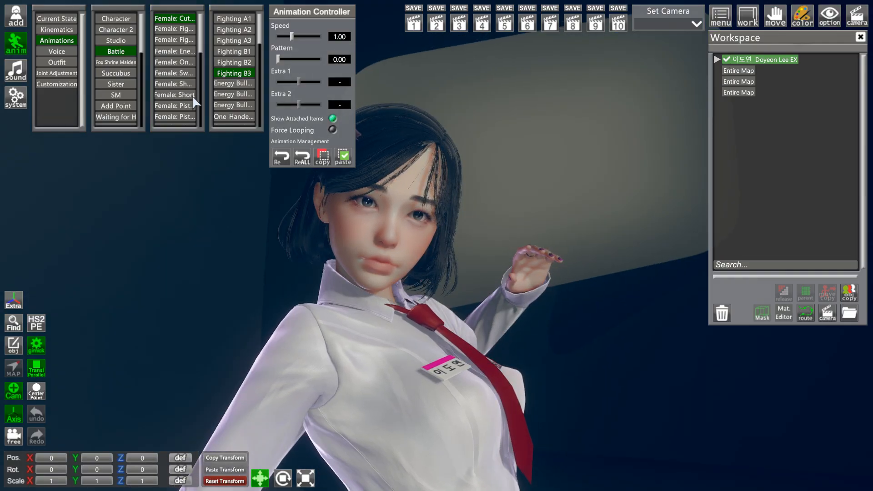
# Preview the three Energy Bullet battle animations on the character from different viewing angles
pyautogui.click(239, 94)
pyautogui.click(240, 84)
pyautogui.moveTo(563, 194); pyautogui.dragTo(563, 227, button='right')
pyautogui.moveTo(548, 184); pyautogui.dragTo(567, 195)
pyautogui.moveTo(567, 195); pyautogui.dragTo(557, 160, button='right')
pyautogui.moveTo(557, 186); pyautogui.dragTo(586, 186)
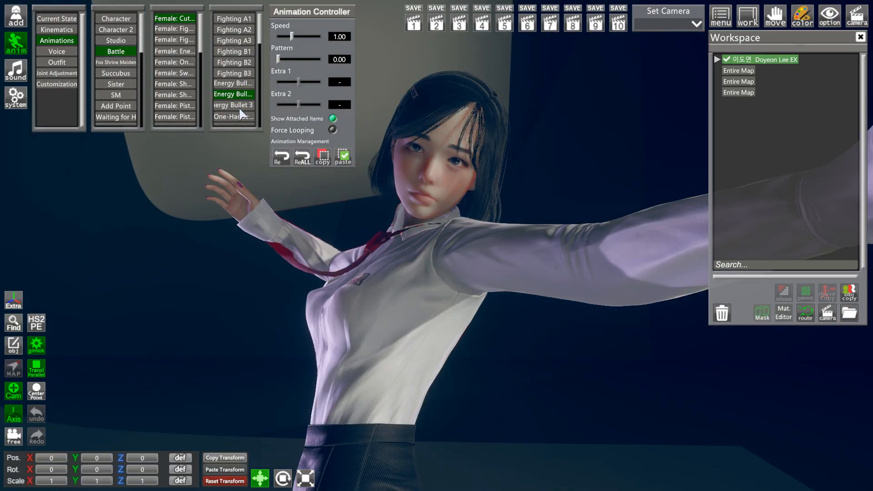
pyautogui.click(238, 105)
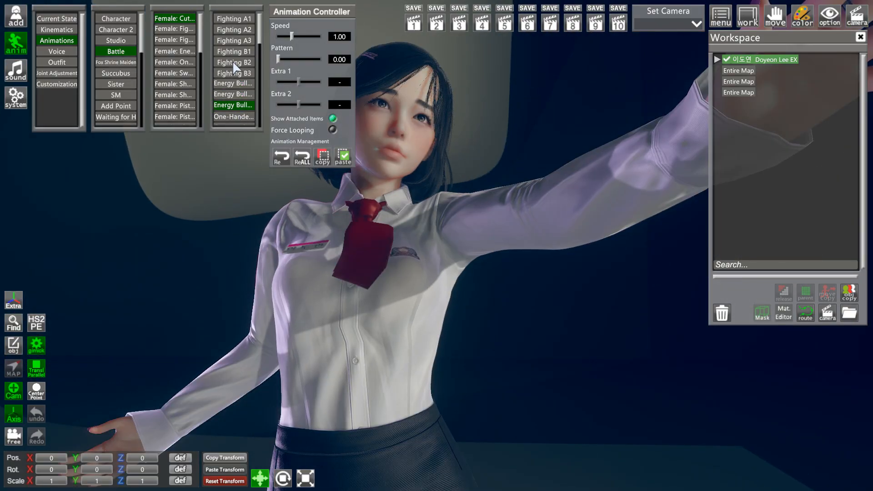
# Replay several of the Fighting A and B battle animations for comparison and finish by applying Fighting A1
pyautogui.click(234, 51)
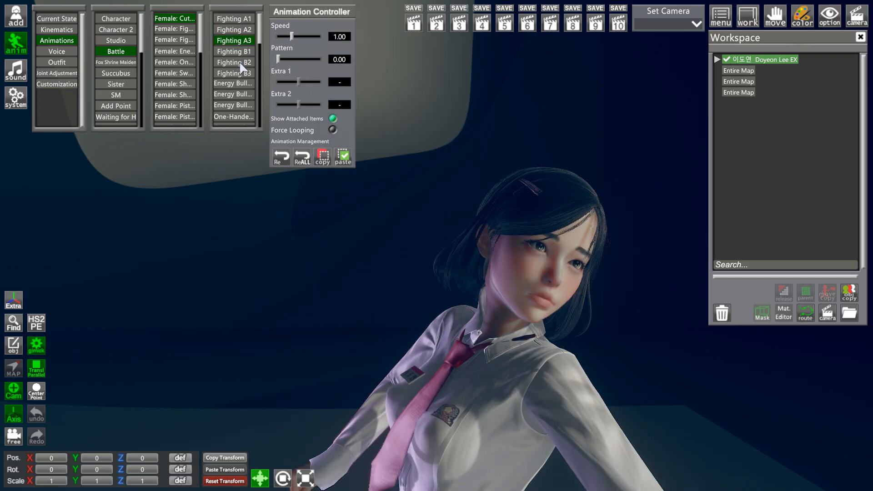
pyautogui.click(236, 63)
pyautogui.click(239, 73)
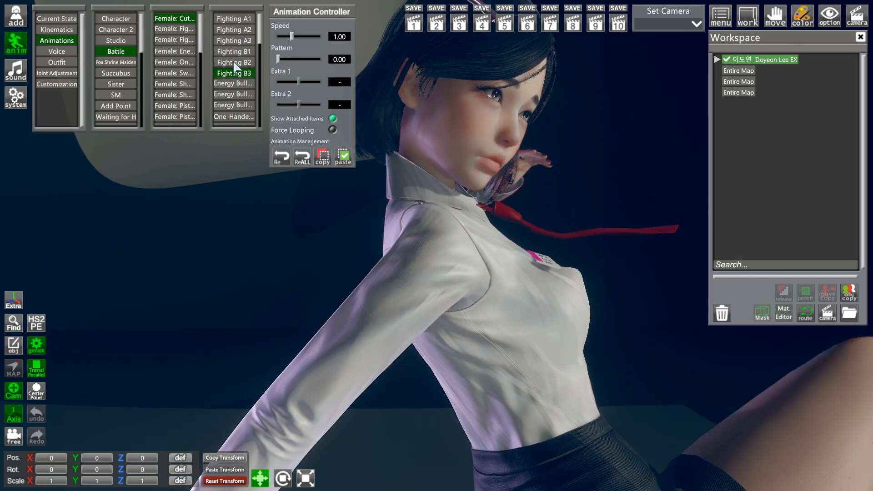
pyautogui.click(234, 30)
pyautogui.click(235, 73)
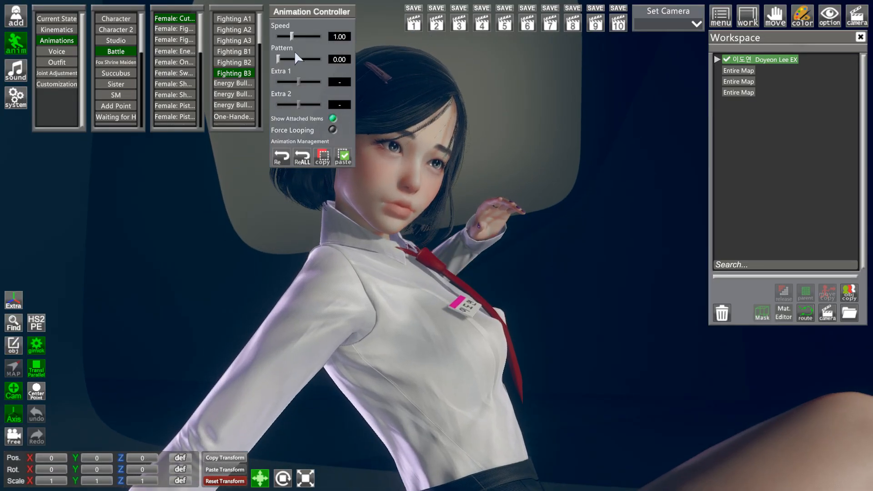
pyautogui.click(244, 17)
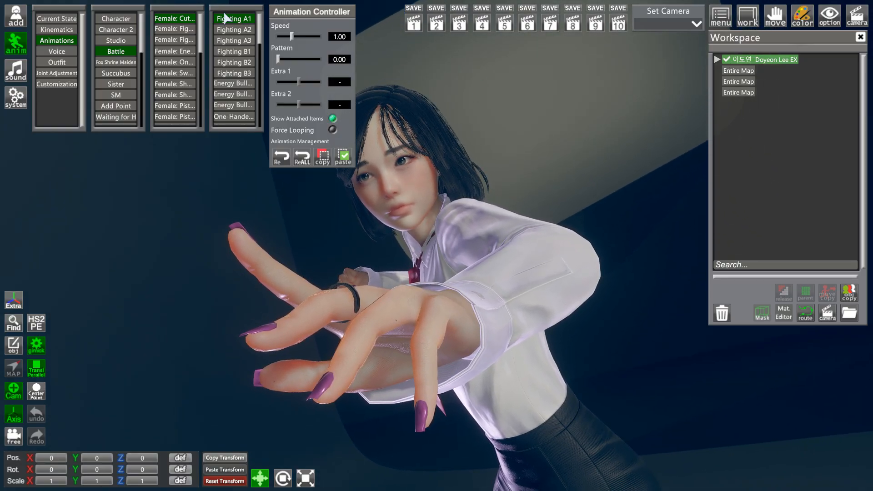
# Widen the camera's field of view to 64 in the graphics settings
pyautogui.click(21, 42)
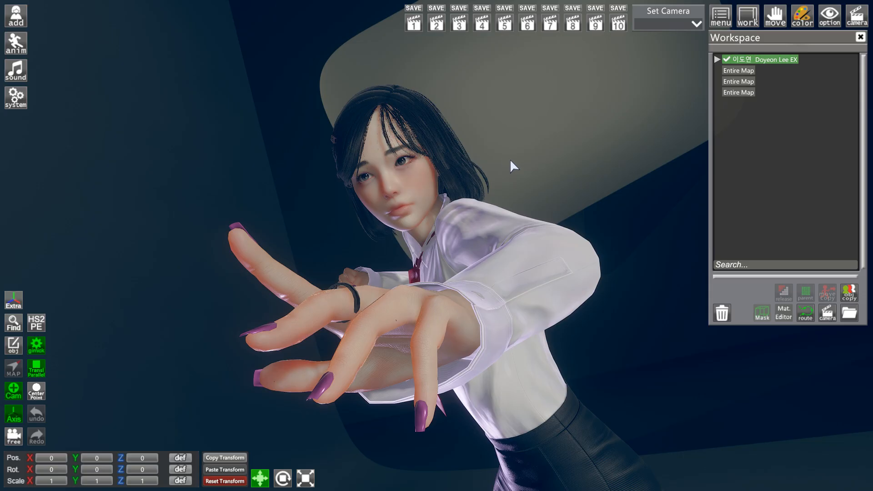
pyautogui.press('F5')
pyautogui.click(682, 112)
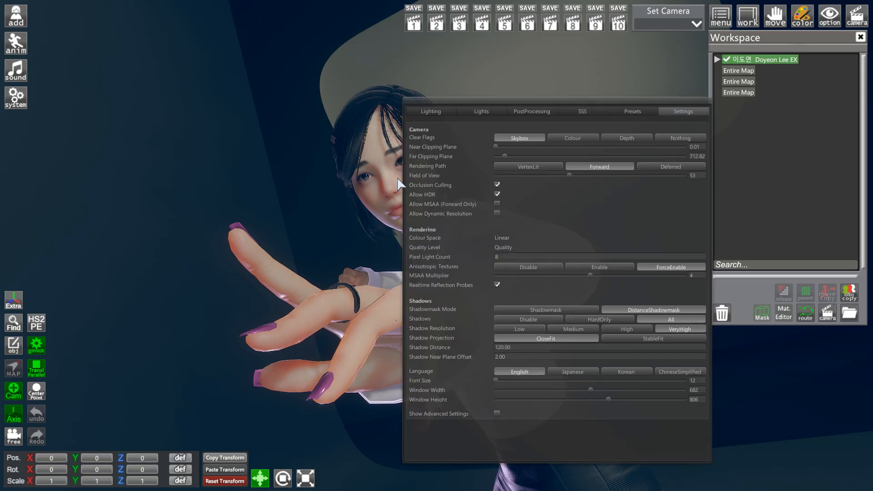
pyautogui.moveTo(570, 174); pyautogui.dragTo(589, 171)
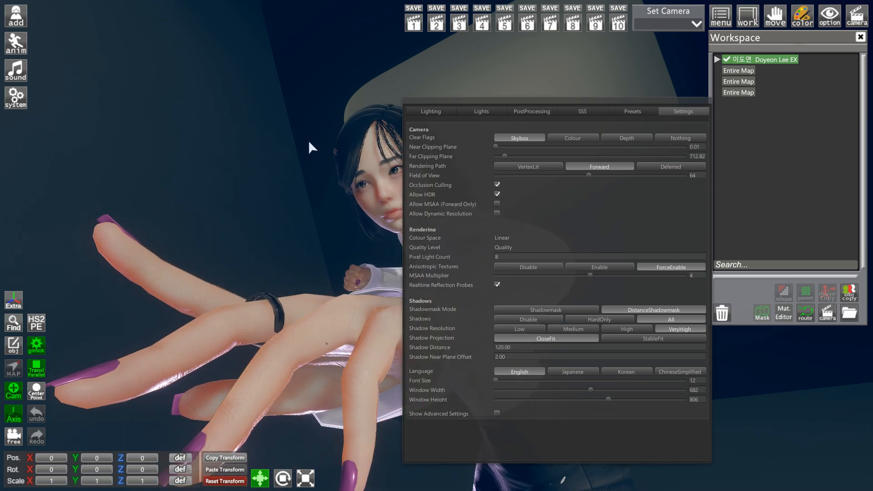
pyautogui.press('F5')
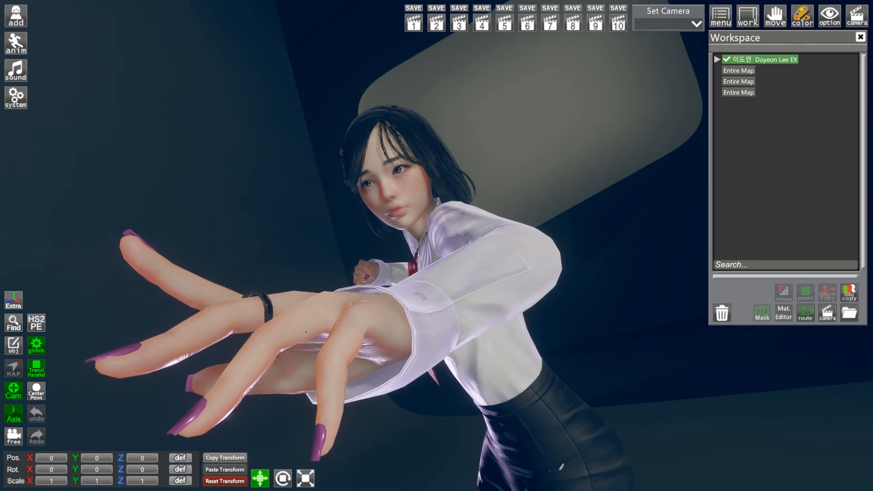
# Change the camera's clear flags from Skybox to Colour to give the scene a plain background
pyautogui.press('F5')
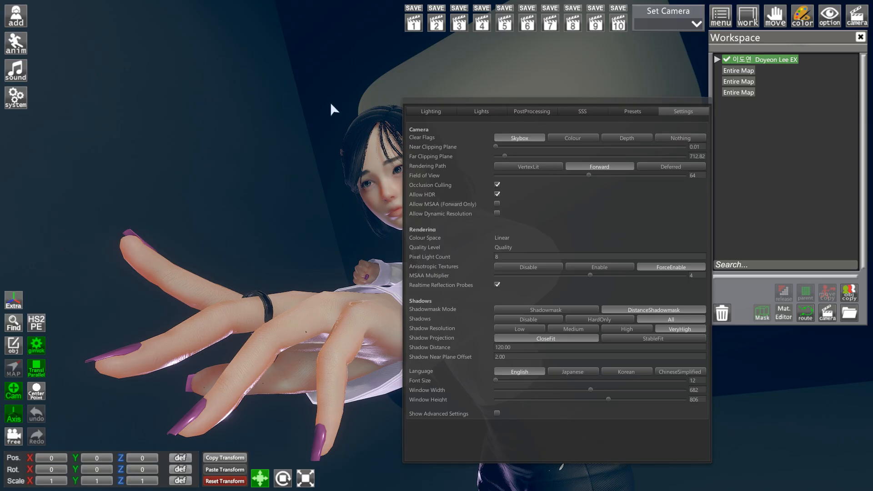
pyautogui.click(577, 138)
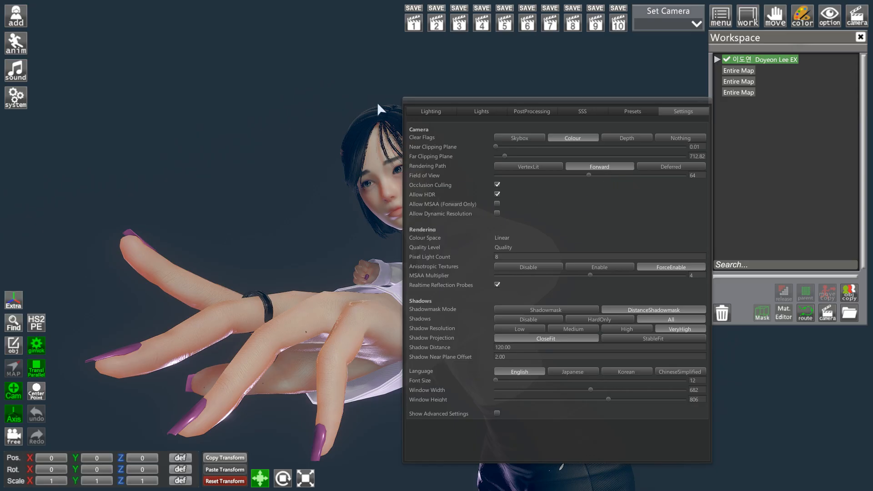
pyautogui.press('F5')
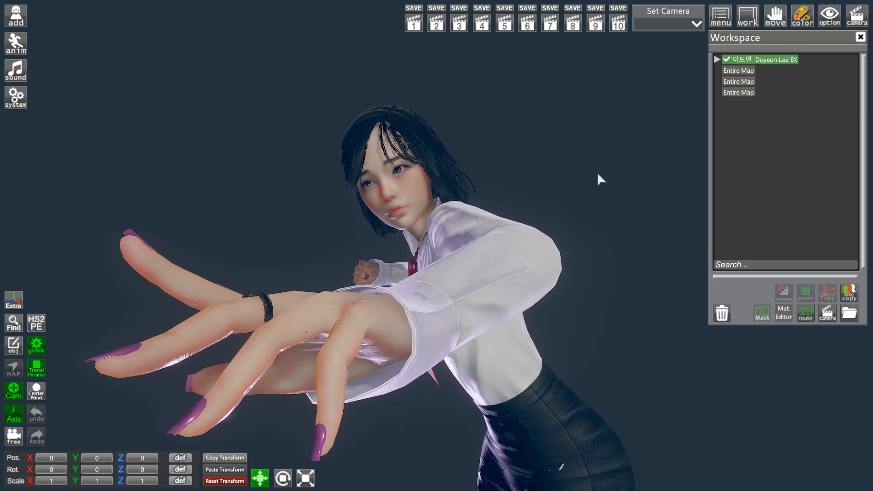
pyautogui.press('F5')
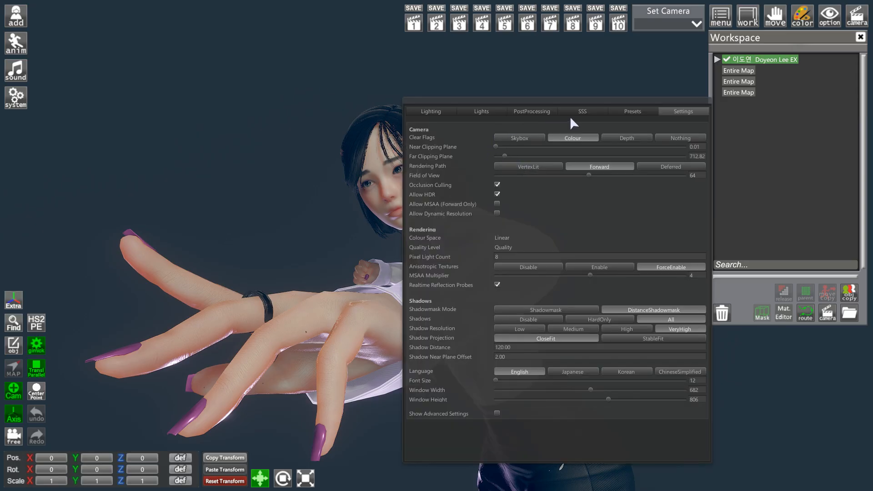
# Enable Depth Of Field in the post-processing settings and check its effect on the full character
pyautogui.click(584, 111)
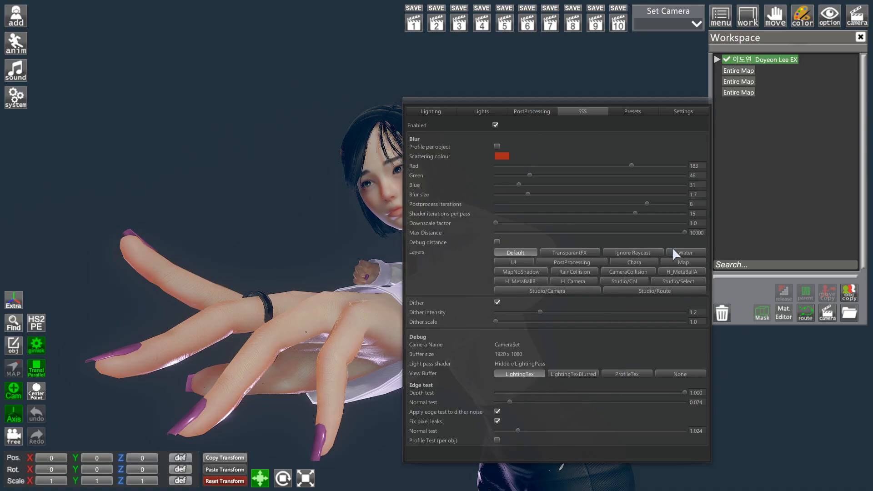
pyautogui.click(531, 111)
pyautogui.scroll(-10, 558, 282)
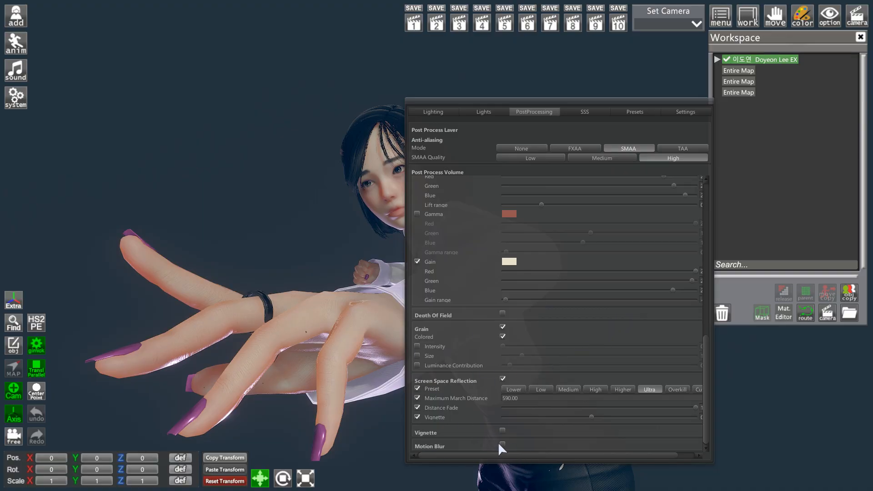
pyautogui.click(503, 314)
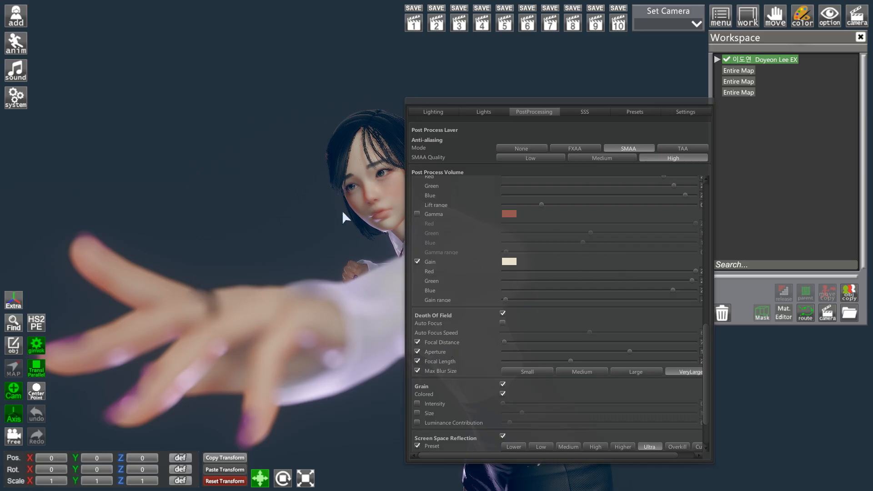
pyautogui.press('F5')
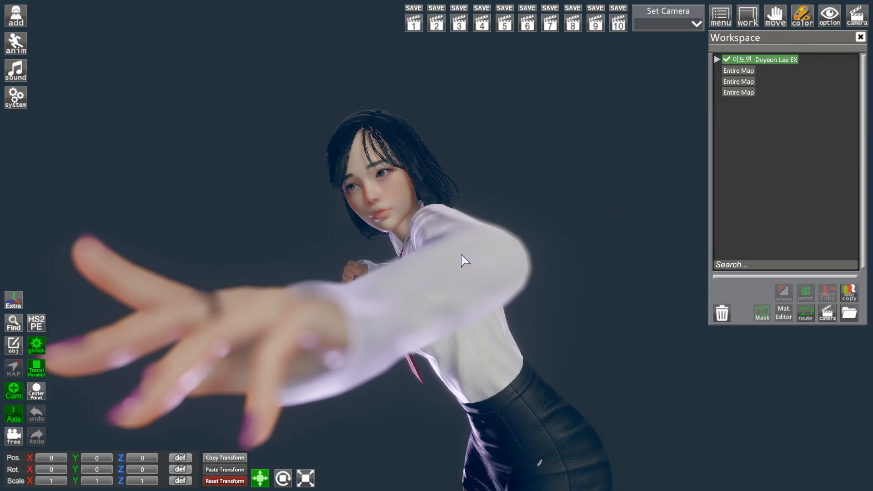
pyautogui.press('F5')
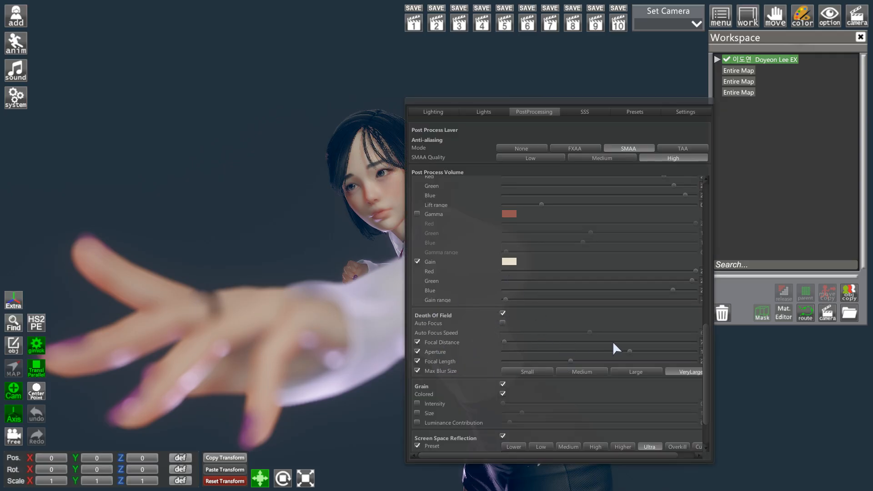
# Raise the depth of field aperture to its maximum and slightly reduce the focal length, checking the blur on the outstretched hand
pyautogui.moveTo(631, 351); pyautogui.dragTo(580, 351)
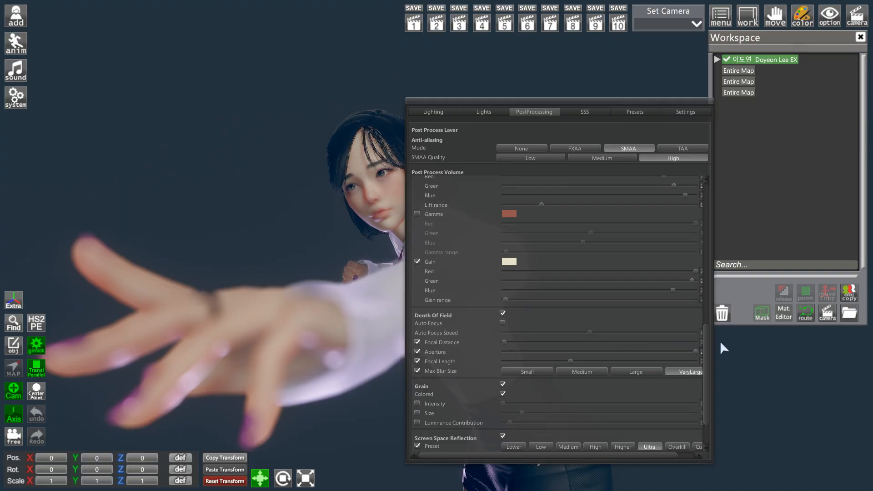
pyautogui.press('F5')
pyautogui.press('F5')
pyautogui.moveTo(569, 357)
pyautogui.mouseDown()
pyautogui.moveTo(538, 354)
pyautogui.moveTo(569, 356)
pyautogui.moveTo(561, 357)
pyautogui.mouseUp()
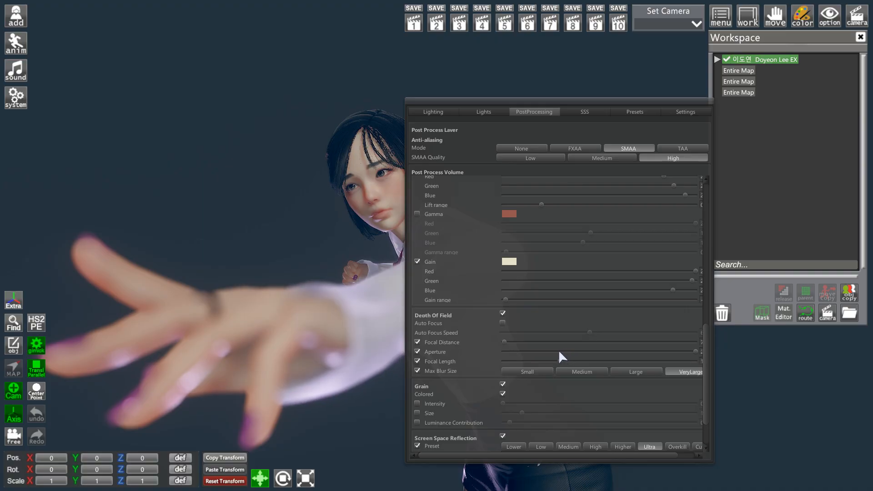
pyautogui.press('F5')
pyautogui.press('F5')
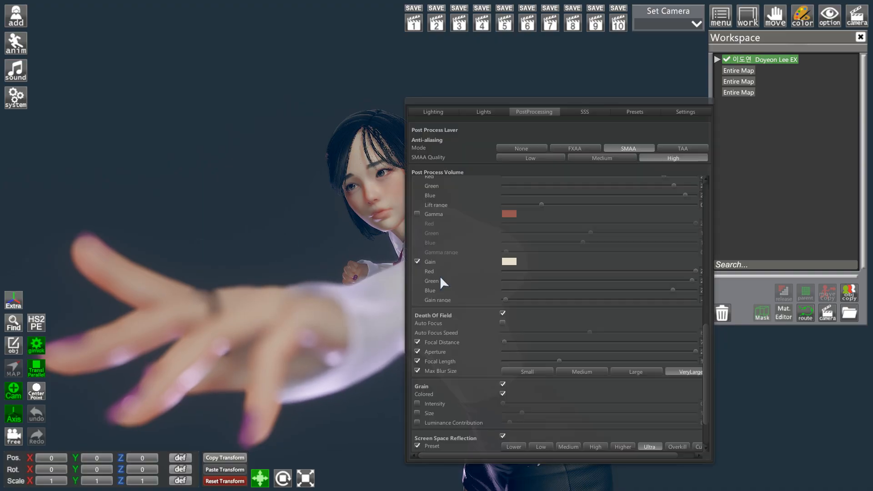
# Lower the depth of field focal length to near its minimum, and switch Depth Of Field off
pyautogui.moveTo(560, 360); pyautogui.dragTo(508, 358)
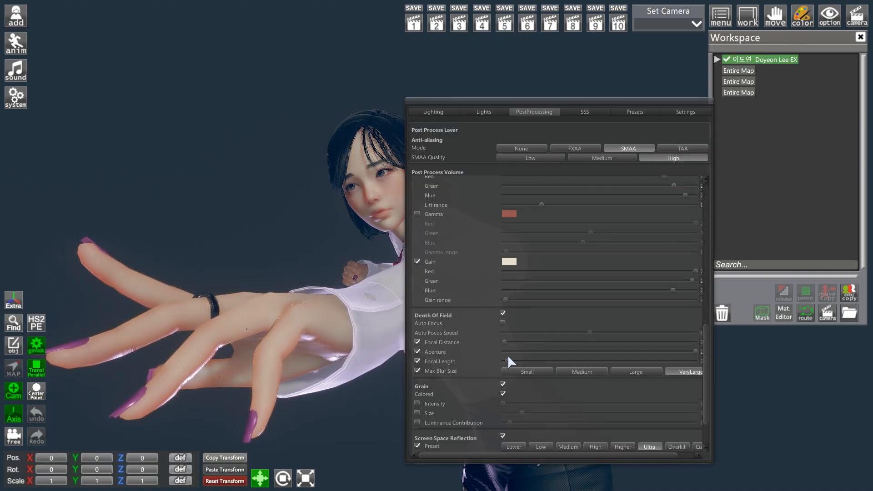
pyautogui.click(502, 313)
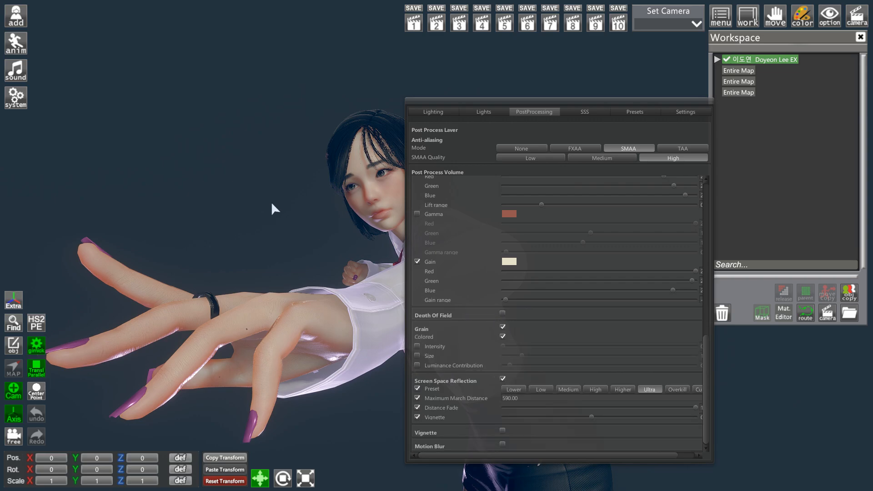
pyautogui.press('F5')
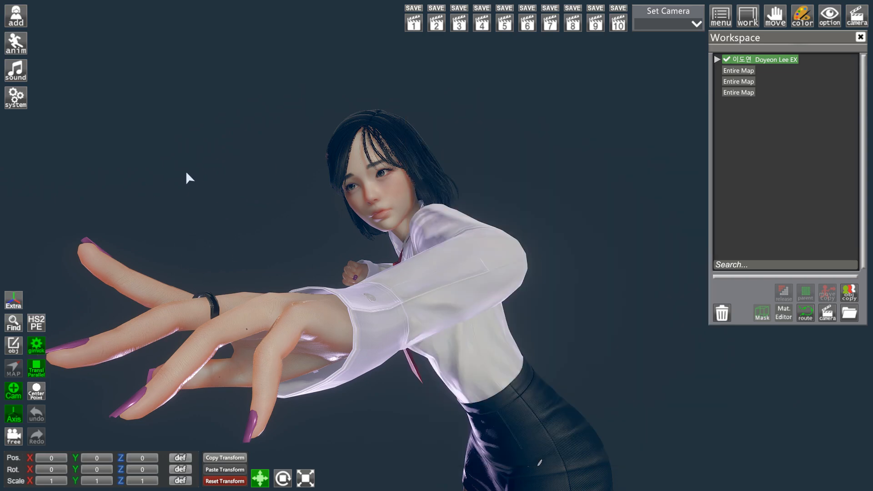
# Hide the whole interface to view the posed character unobstructed, and bring the interface back
pyautogui.click(15, 44)
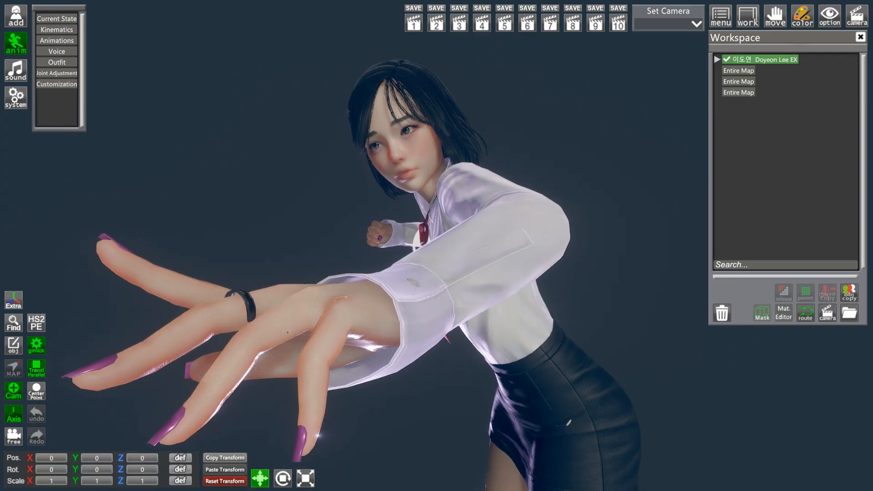
pyautogui.press('space')
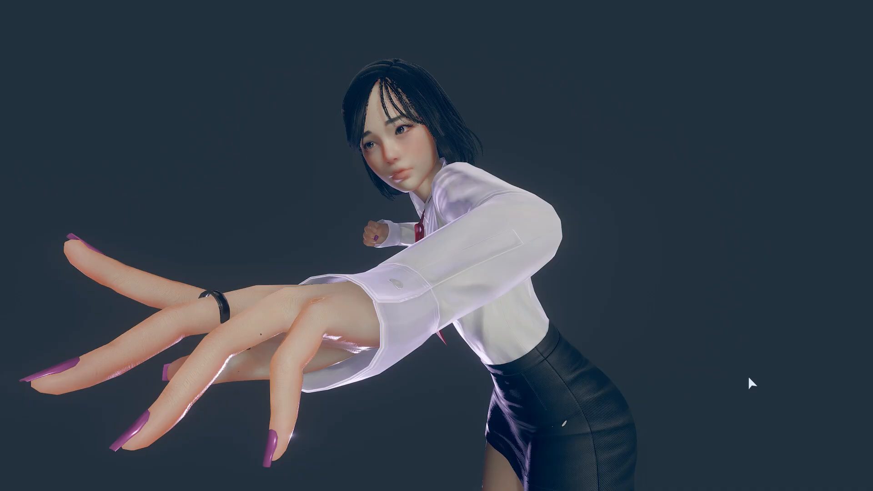
pyautogui.press('space')
pyautogui.press('space')
pyautogui.press('space')
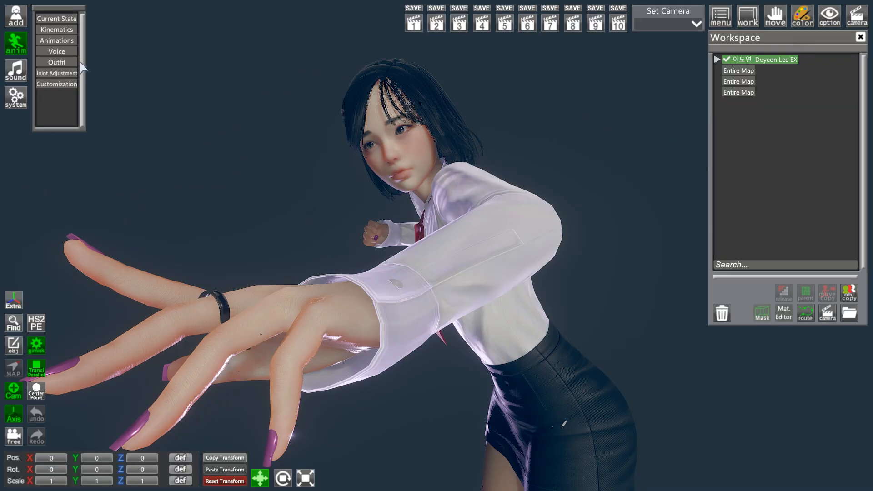
# Look through the gaze and neck controls, and cycle through brow and mouth types in the character's expression settings
pyautogui.click(61, 31)
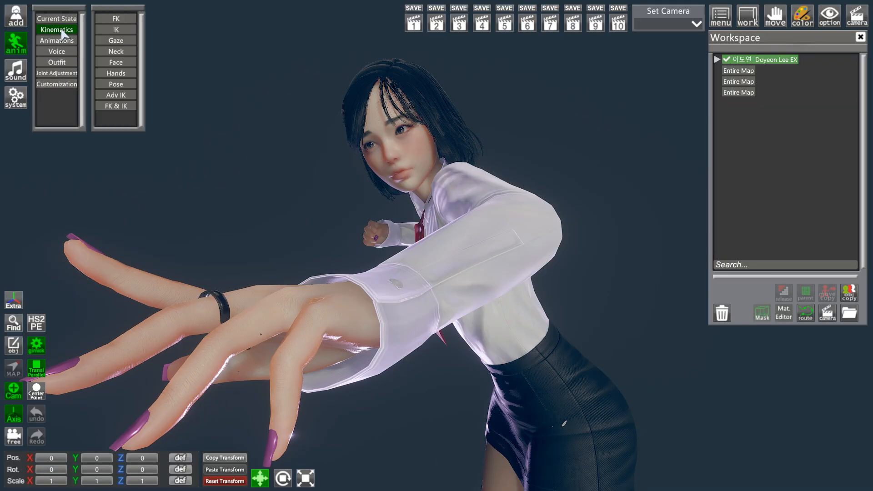
pyautogui.click(118, 42)
pyautogui.click(119, 54)
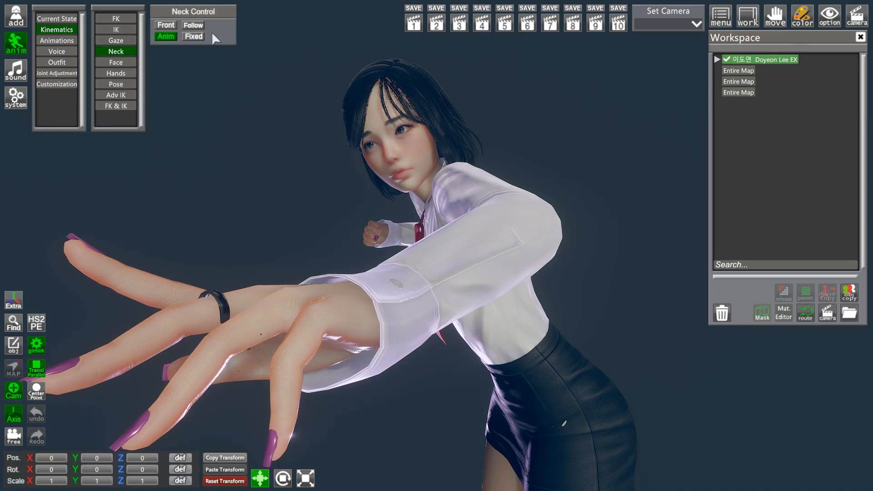
pyautogui.click(118, 60)
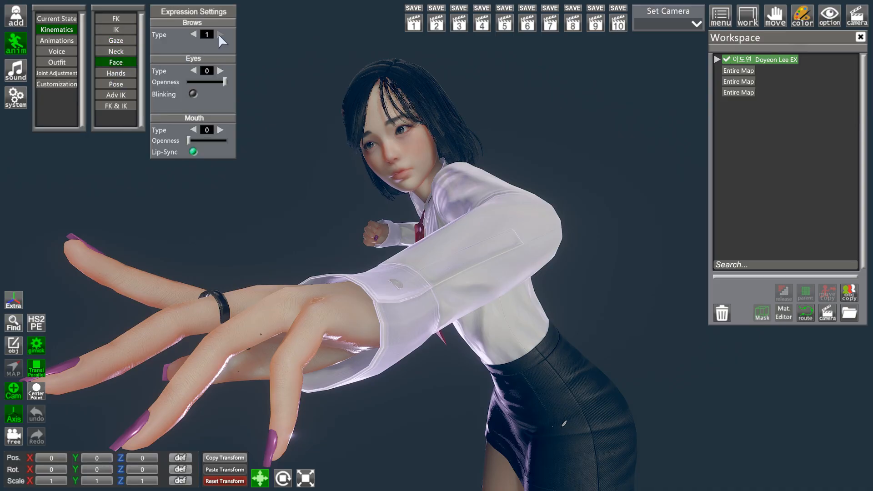
pyautogui.click(219, 35)
pyautogui.click(219, 35)
pyautogui.click(220, 130)
pyautogui.click(220, 130)
pyautogui.click(220, 130)
pyautogui.click(220, 130)
pyautogui.click(220, 130)
# Activate combined FK & IK control on the character
pyautogui.click(119, 96)
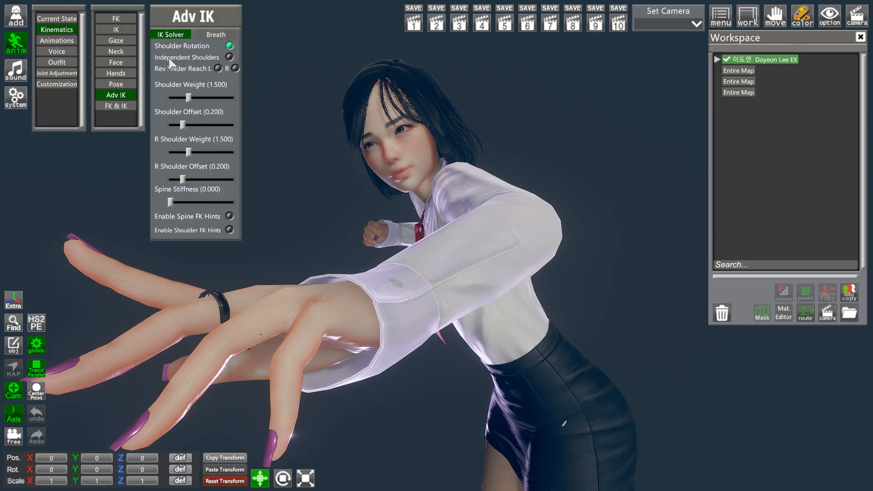
pyautogui.click(116, 105)
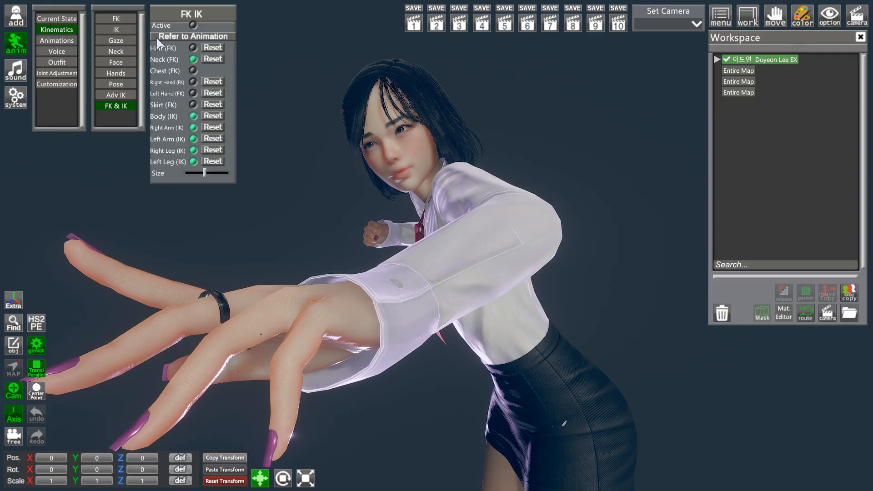
pyautogui.click(193, 25)
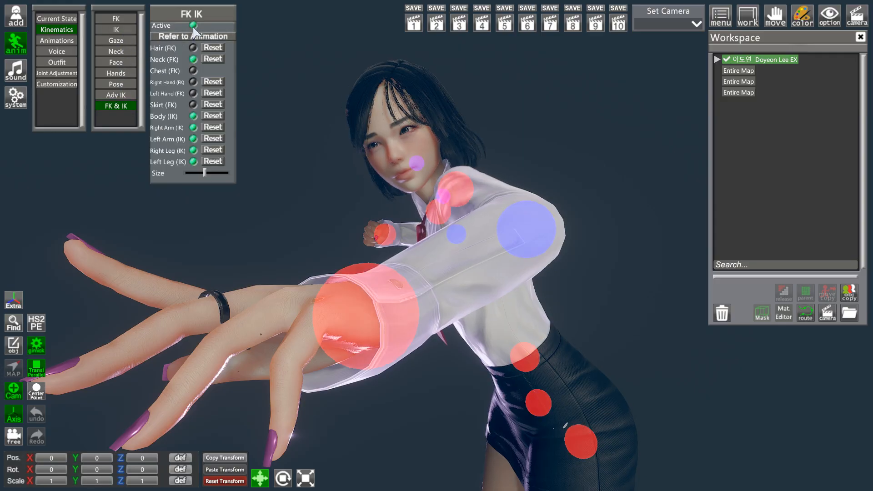
# Set Adv IK shoulder weight to 2.093, shoulder offset 0.244, right shoulder weight 1.611, right shoulder offset 0.230 and spine stiffness 0.207
pyautogui.click(116, 95)
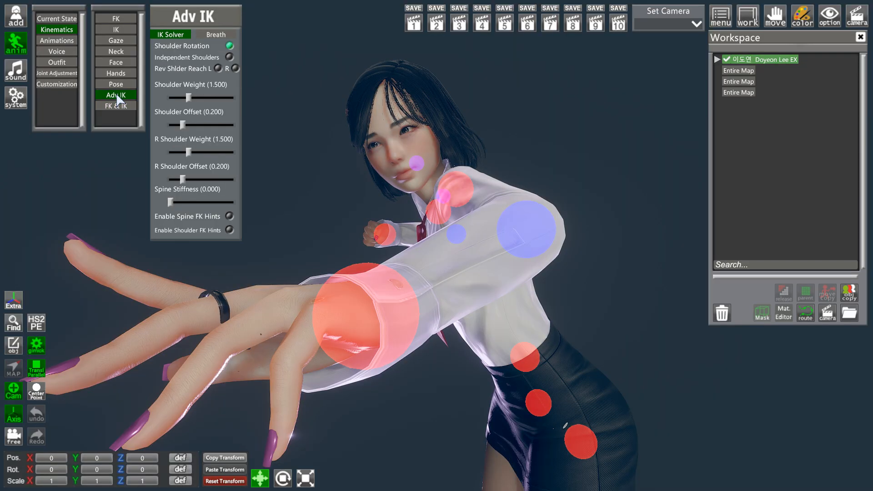
pyautogui.moveTo(186, 123); pyautogui.dragTo(177, 127)
pyautogui.moveTo(188, 98)
pyautogui.mouseDown()
pyautogui.moveTo(210, 99)
pyautogui.moveTo(196, 98)
pyautogui.mouseUp()
pyautogui.moveTo(189, 152); pyautogui.dragTo(182, 201)
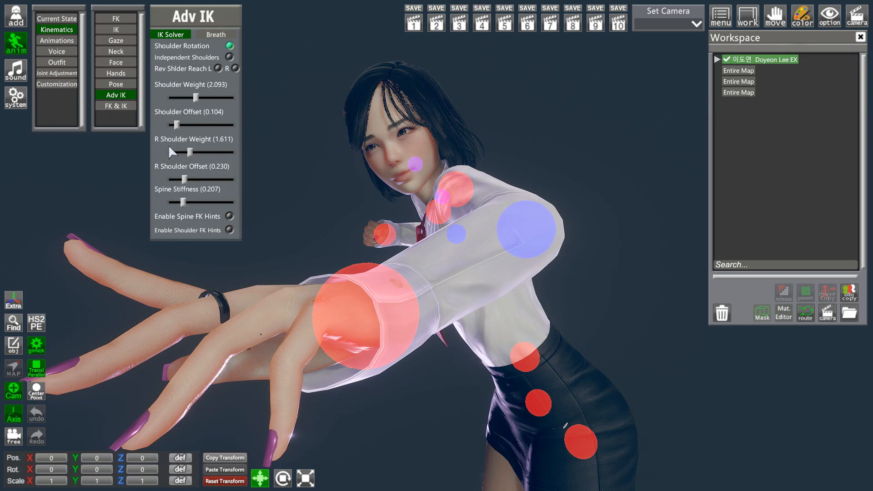
pyautogui.moveTo(177, 125)
pyautogui.mouseDown()
pyautogui.moveTo(161, 125)
pyautogui.moveTo(231, 131)
pyautogui.moveTo(180, 132)
pyautogui.moveTo(191, 137)
pyautogui.moveTo(203, 125)
pyautogui.moveTo(186, 122)
pyautogui.mouseUp()
# Enable independent shoulders and reversed shoulder reach for both sides, and raise the shoulder offset to 0.341
pyautogui.click(228, 56)
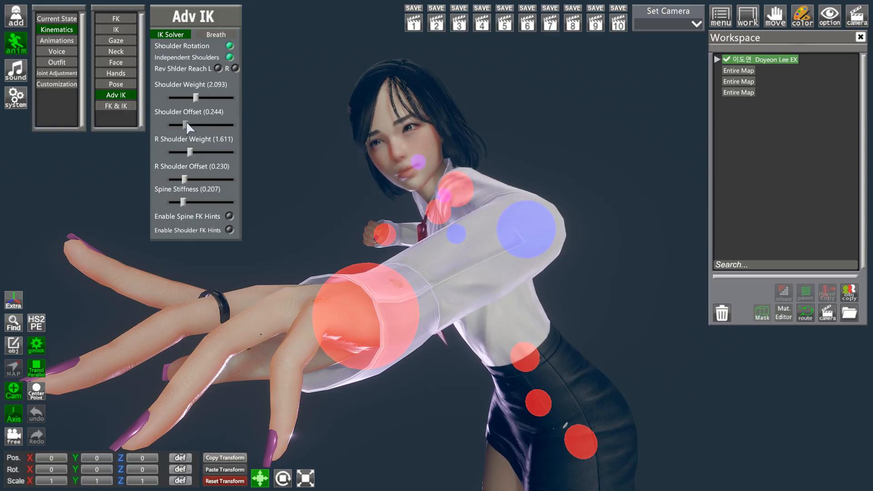
pyautogui.click(218, 68)
pyautogui.click(234, 68)
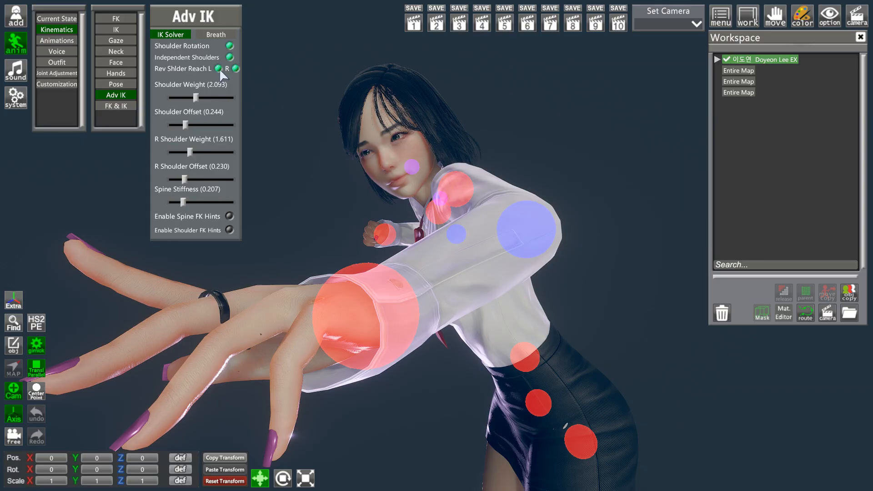
pyautogui.moveTo(189, 124)
pyautogui.mouseDown()
pyautogui.moveTo(212, 123)
pyautogui.moveTo(174, 119)
pyautogui.moveTo(193, 119)
pyautogui.mouseUp()
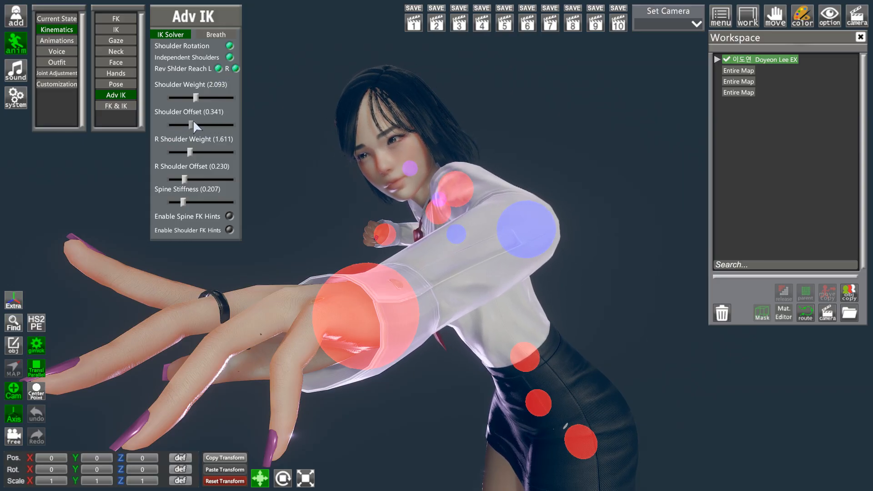
# Shift the IK control node at the shoulder beside the neck to about X 0.377, Y 10.783, Z 1.223
pyautogui.click(418, 166)
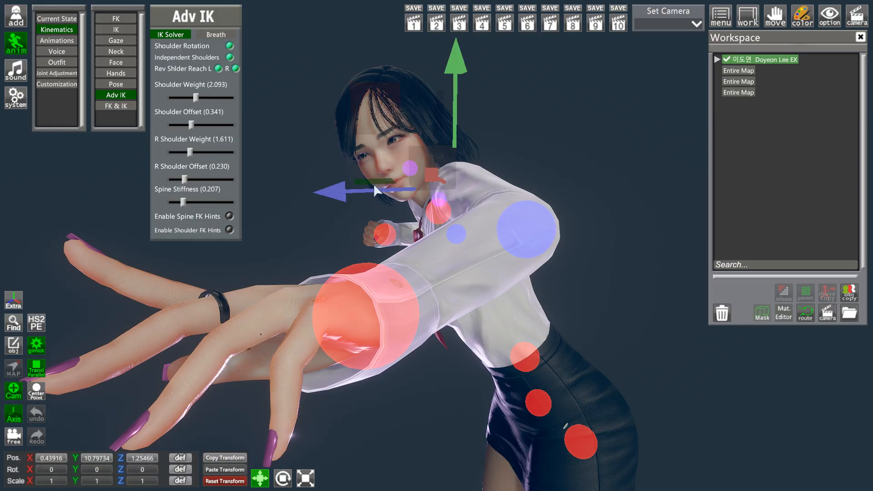
pyautogui.moveTo(342, 192)
pyautogui.mouseDown()
pyautogui.moveTo(350, 192)
pyautogui.moveTo(330, 191)
pyautogui.mouseUp()
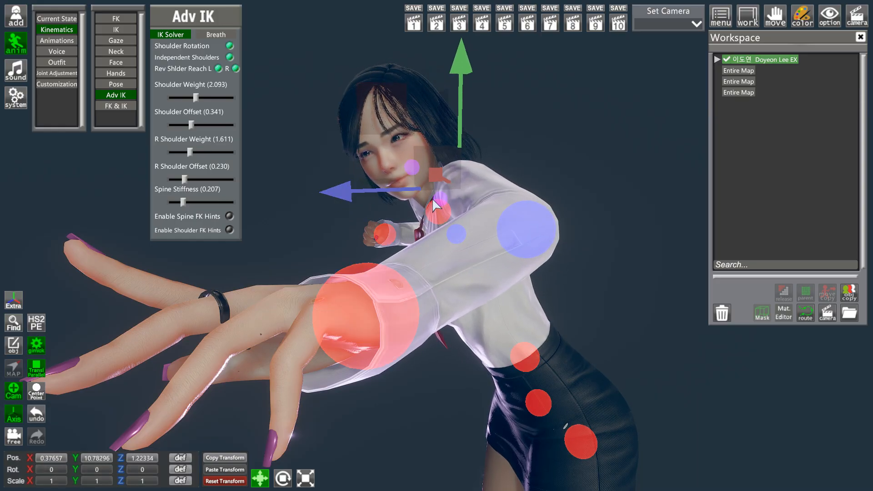
# Shift the IK control node of the far shoulder to about X 1.102, Y 10.903, Z -0.809
pyautogui.click(391, 227)
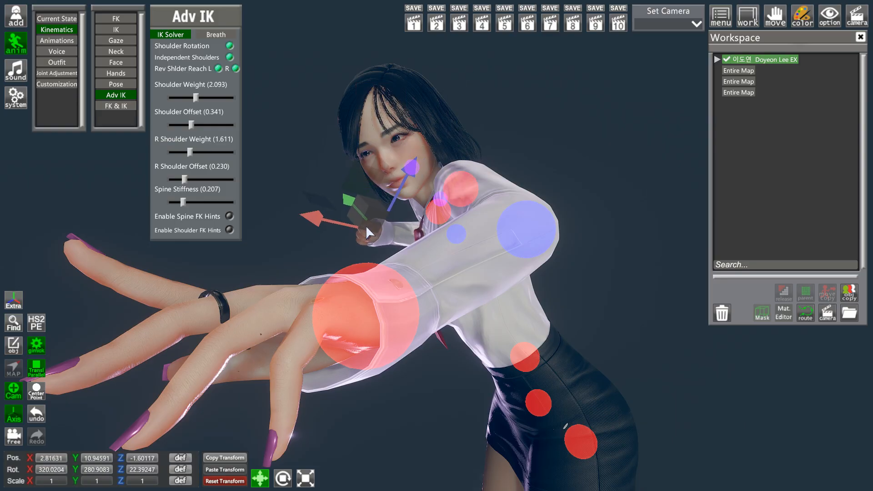
pyautogui.click(442, 213)
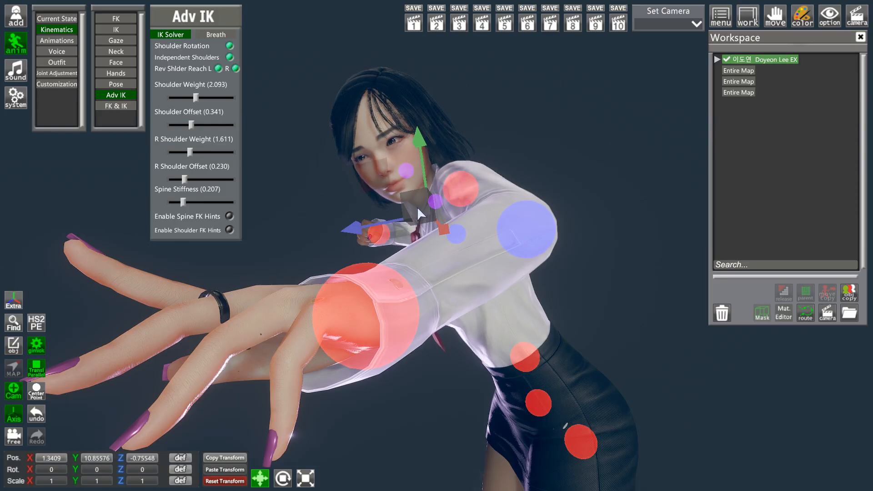
pyautogui.moveTo(408, 209); pyautogui.dragTo(428, 200)
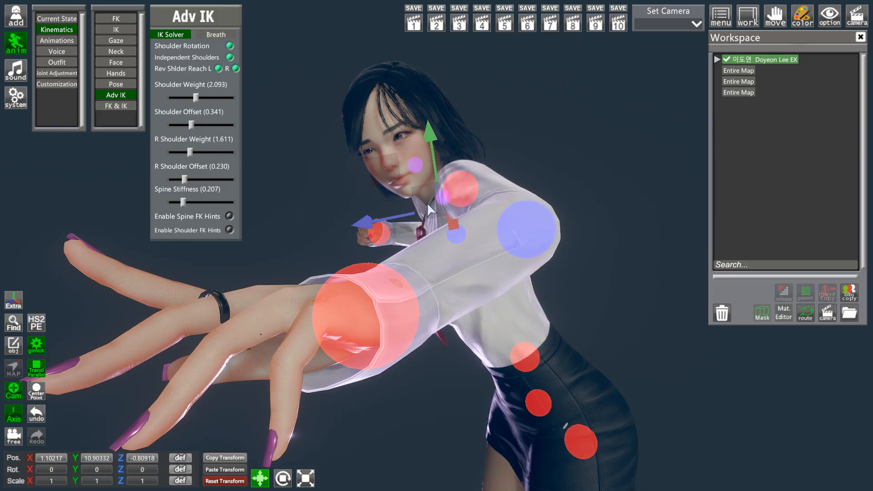
# Move the outstretched hand's IK node to about X 0.354, Y 9.687, Z 4.877 and the near shoulder's to about X 0.087, Y 10.695, Z 1.151
pyautogui.click(363, 291)
pyautogui.moveTo(364, 290); pyautogui.dragTo(383, 284)
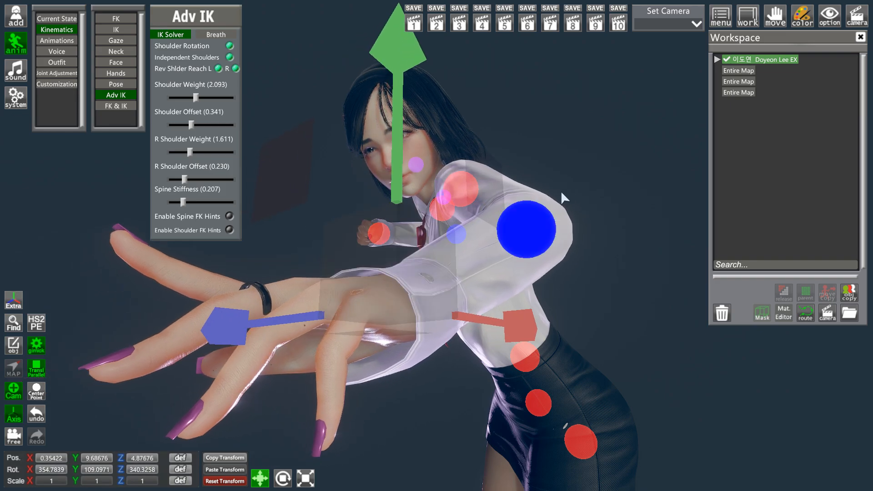
pyautogui.moveTo(459, 181)
pyautogui.mouseDown()
pyautogui.moveTo(473, 178)
pyautogui.moveTo(463, 178)
pyautogui.mouseUp()
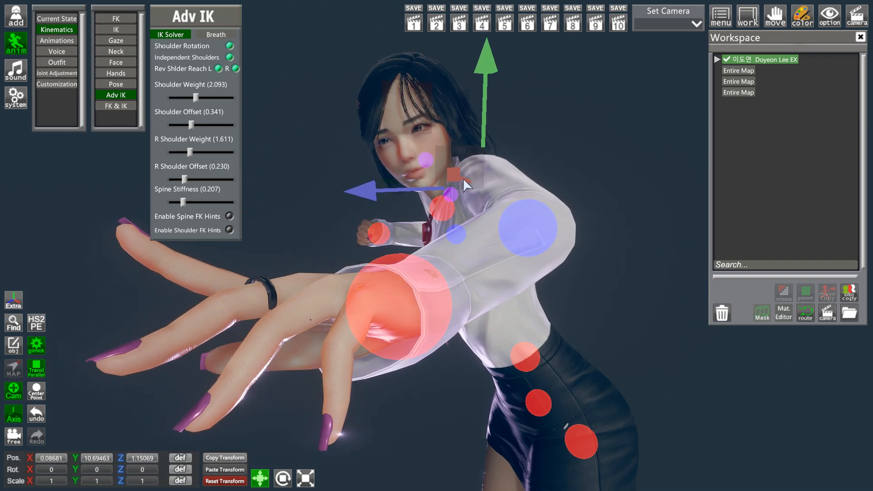
# Open the FK & IK settings and examine the character's pose from behind, from the side and close up from the front
pyautogui.click(120, 105)
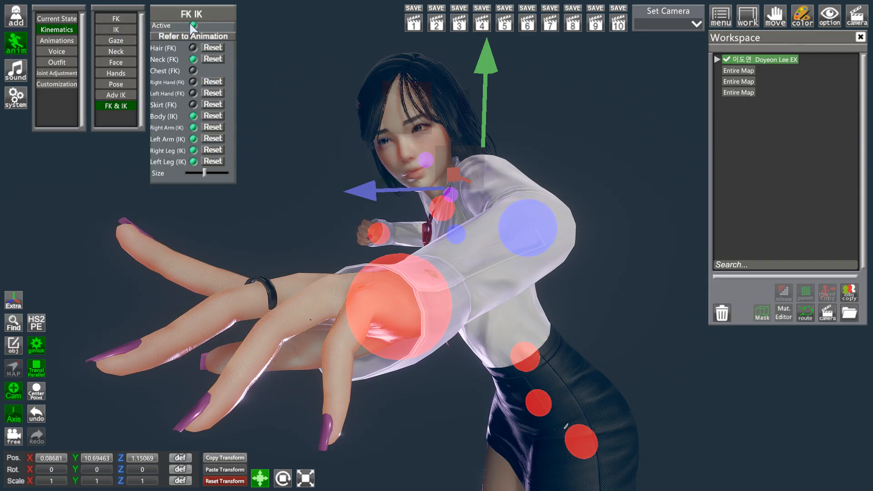
pyautogui.moveTo(520, 137); pyautogui.dragTo(583, 154)
pyautogui.click(414, 23)
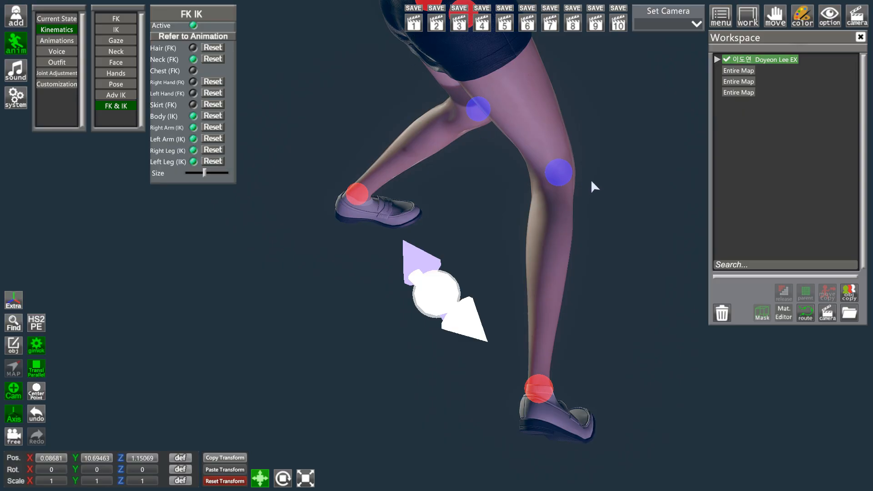
pyautogui.moveTo(593, 225); pyautogui.dragTo(581, 341, button='middle')
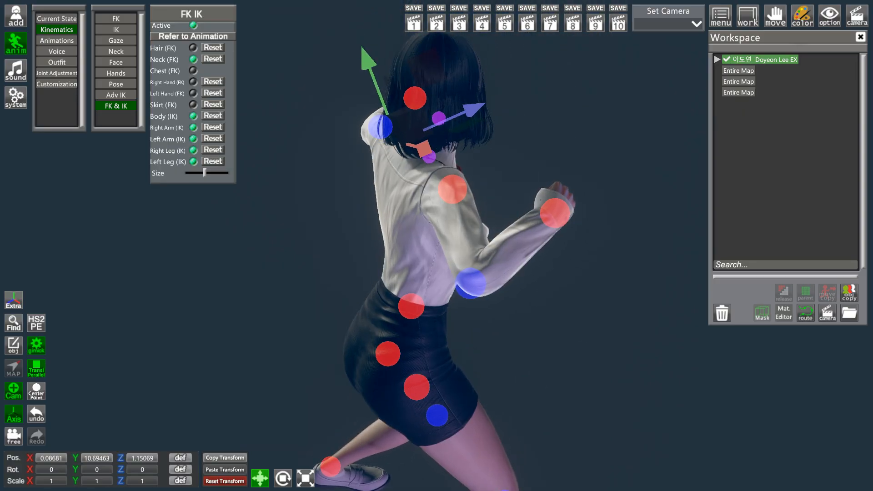
pyautogui.moveTo(582, 341); pyautogui.dragTo(477, 334)
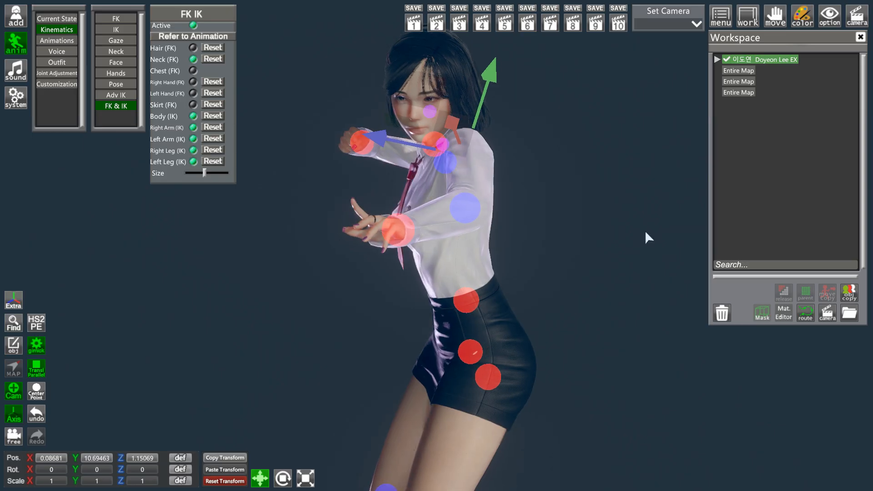
pyautogui.moveTo(645, 286); pyautogui.dragTo(659, 246, button='right')
pyautogui.moveTo(659, 245); pyautogui.dragTo(630, 231)
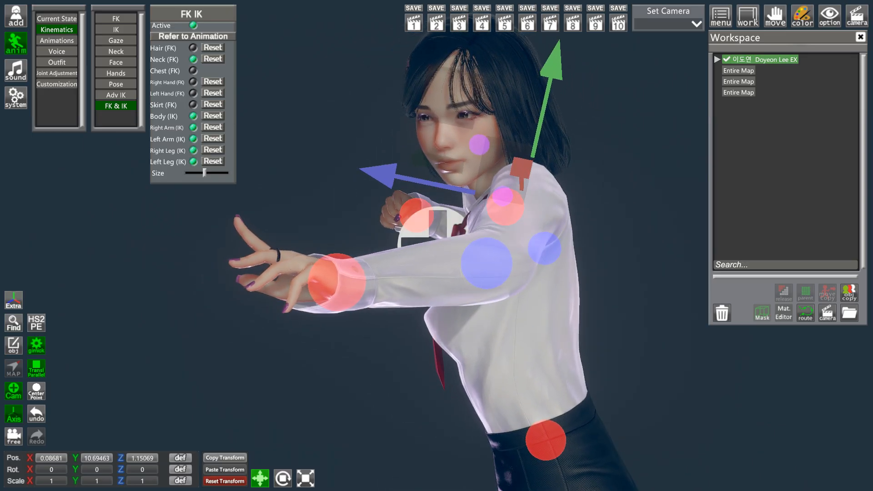
pyautogui.moveTo(661, 231); pyautogui.dragTo(641, 182, button='right')
pyautogui.moveTo(573, 227); pyautogui.dragTo(623, 224)
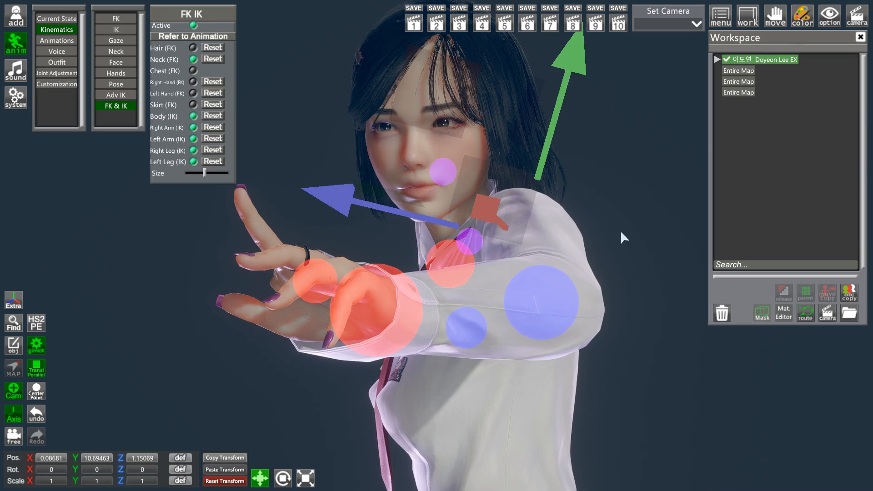
# Recall camera 1 and set the camera's field of view to 61 in the graphics settings
pyautogui.click(411, 23)
pyautogui.moveTo(423, 191); pyautogui.dragTo(448, 132, button='right')
pyautogui.moveTo(346, 223); pyautogui.dragTo(319, 187, button='right')
pyautogui.moveTo(594, 238); pyautogui.dragTo(395, 234)
pyautogui.press('F5')
pyautogui.click(682, 112)
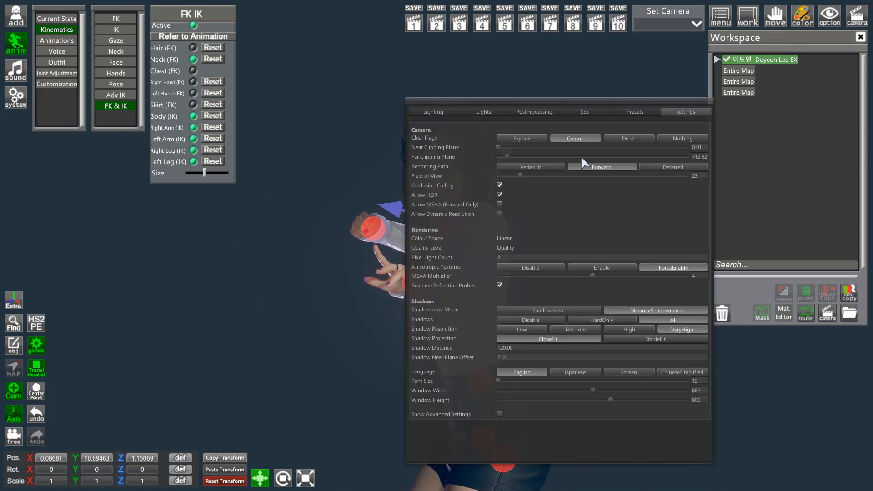
pyautogui.moveTo(521, 177); pyautogui.dragTo(586, 183)
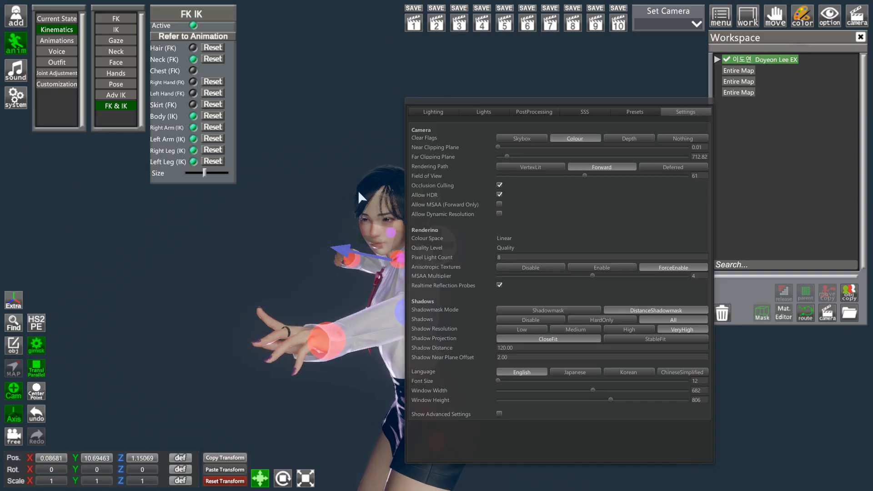
pyautogui.press('F5')
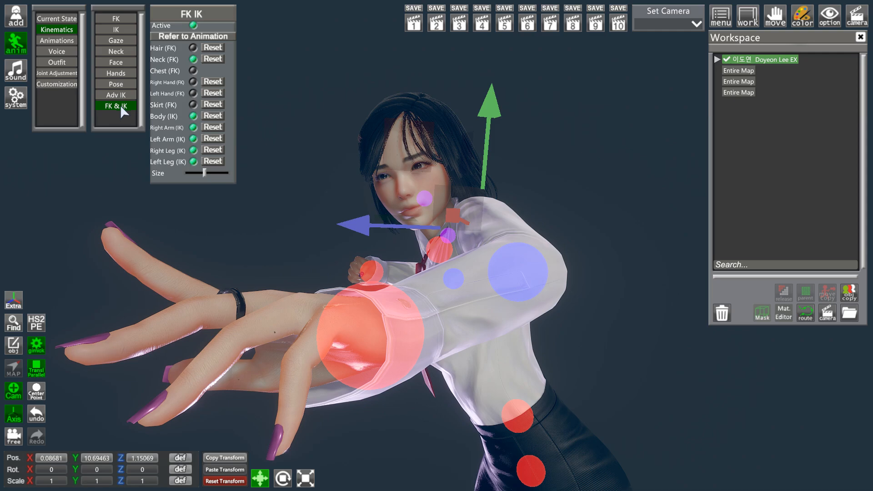
# Open the character's Current State settings, hide the axis and node handles, and save the view to camera slot 1
pyautogui.click(56, 18)
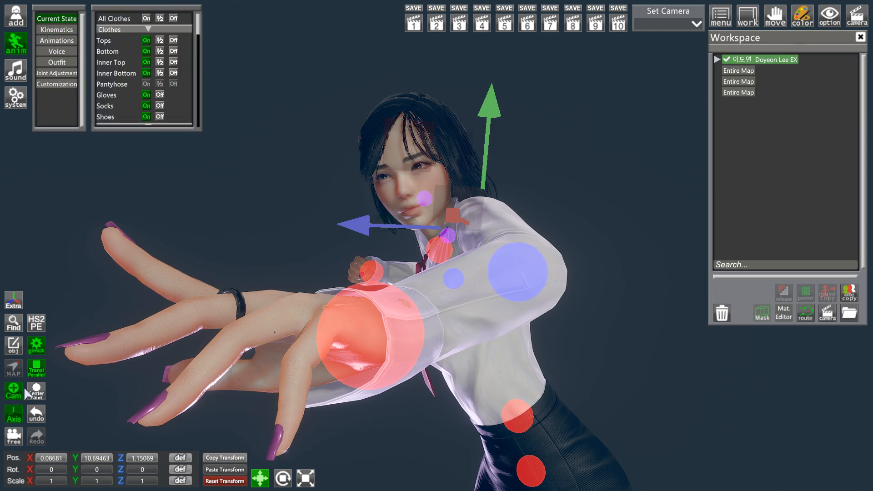
pyautogui.click(13, 415)
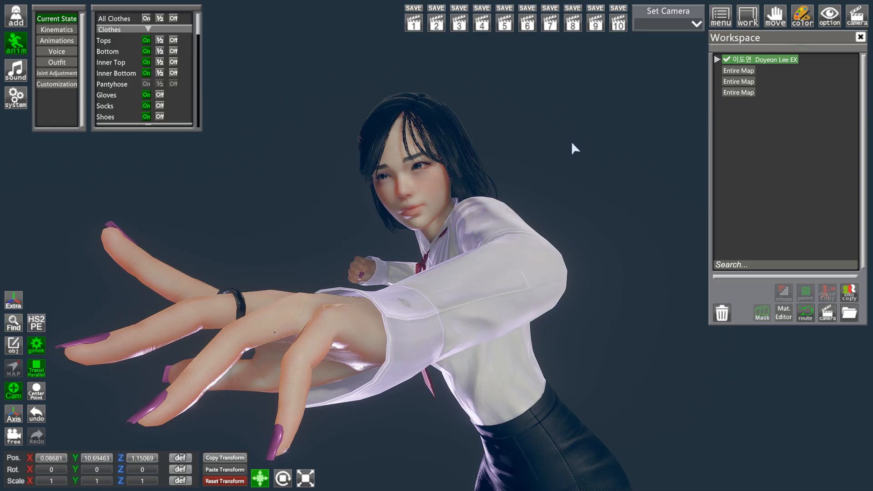
pyautogui.click(411, 8)
# Frame the character from the opposite front side with the hand reaching toward the camera and save the view to camera slot 2
pyautogui.moveTo(653, 168); pyautogui.dragTo(200, 173)
pyautogui.press('1')
pyautogui.moveTo(626, 173)
pyautogui.mouseDown()
pyautogui.moveTo(672, 146)
pyautogui.moveTo(619, 165)
pyautogui.moveTo(634, 165)
pyautogui.mouseUp()
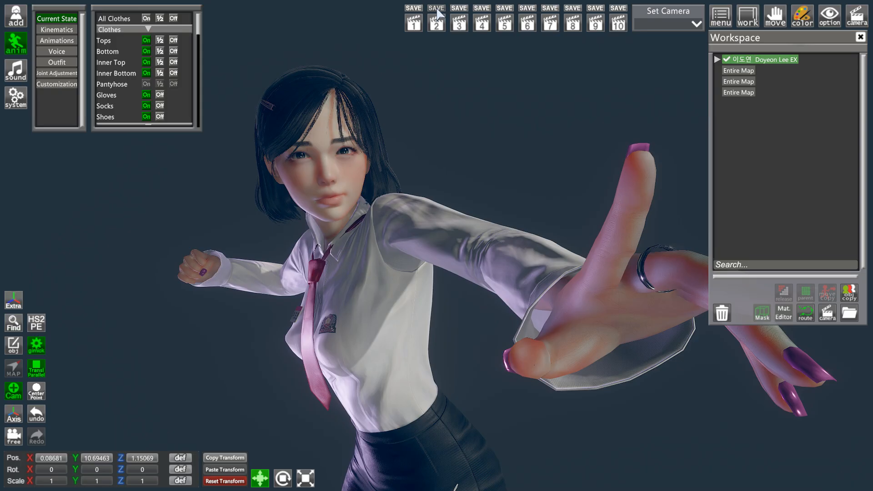
pyautogui.click(433, 28)
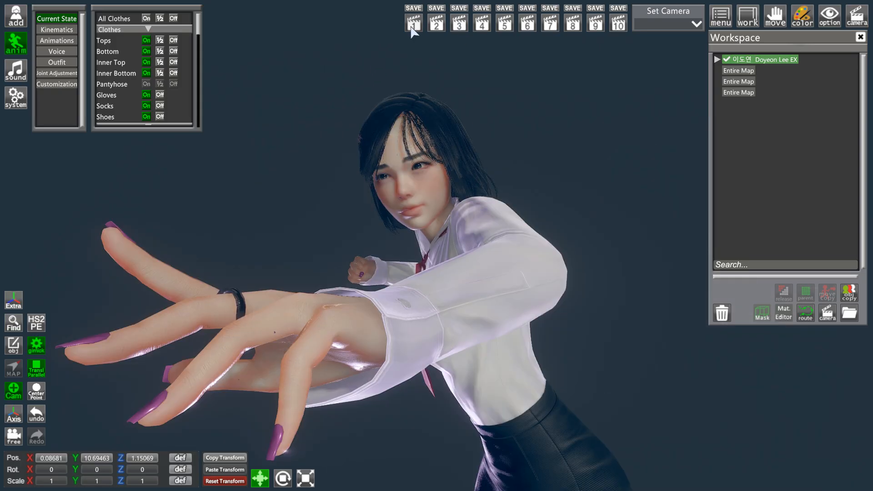
# Recall camera 2 and preview the shot with the interface hidden before showing the interface again
pyautogui.click(434, 25)
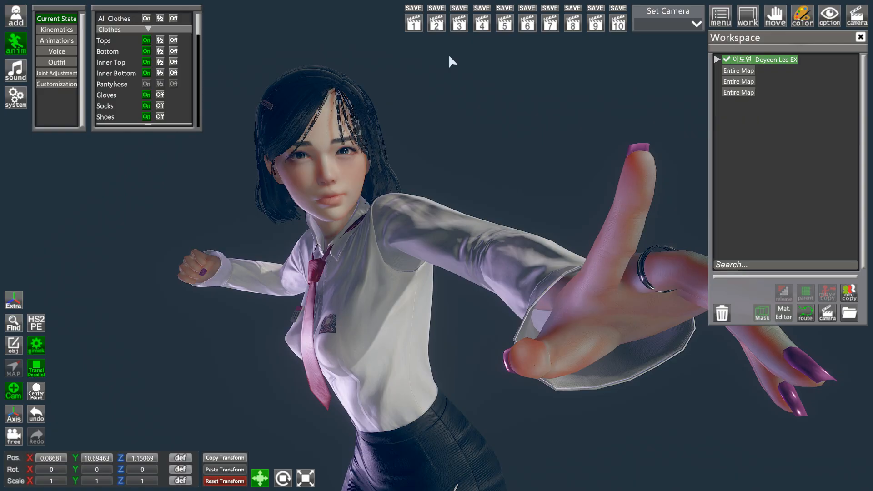
pyautogui.press('space')
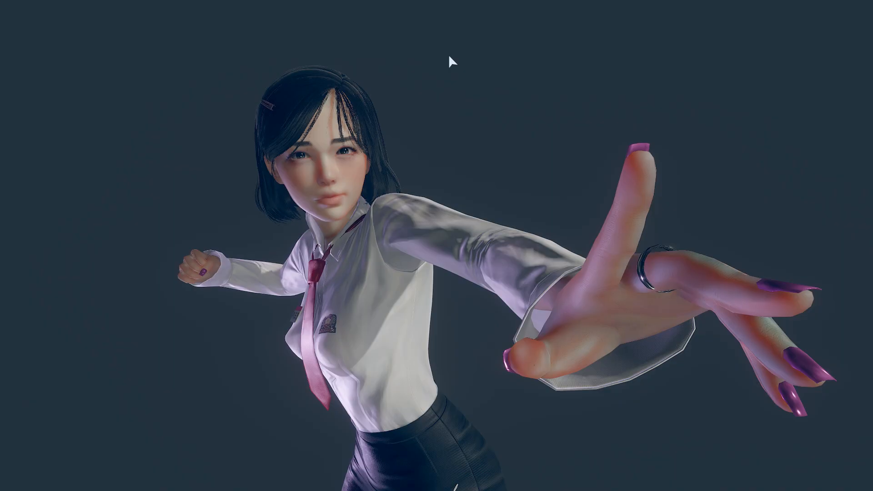
pyautogui.press('space')
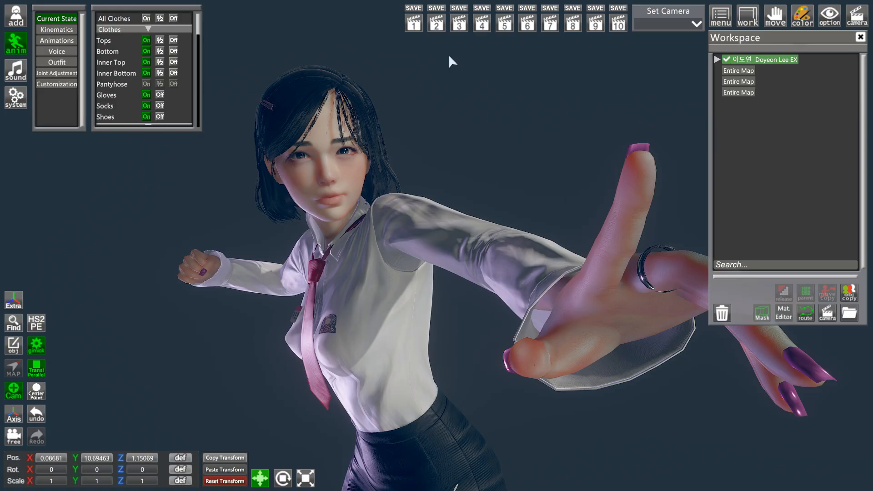